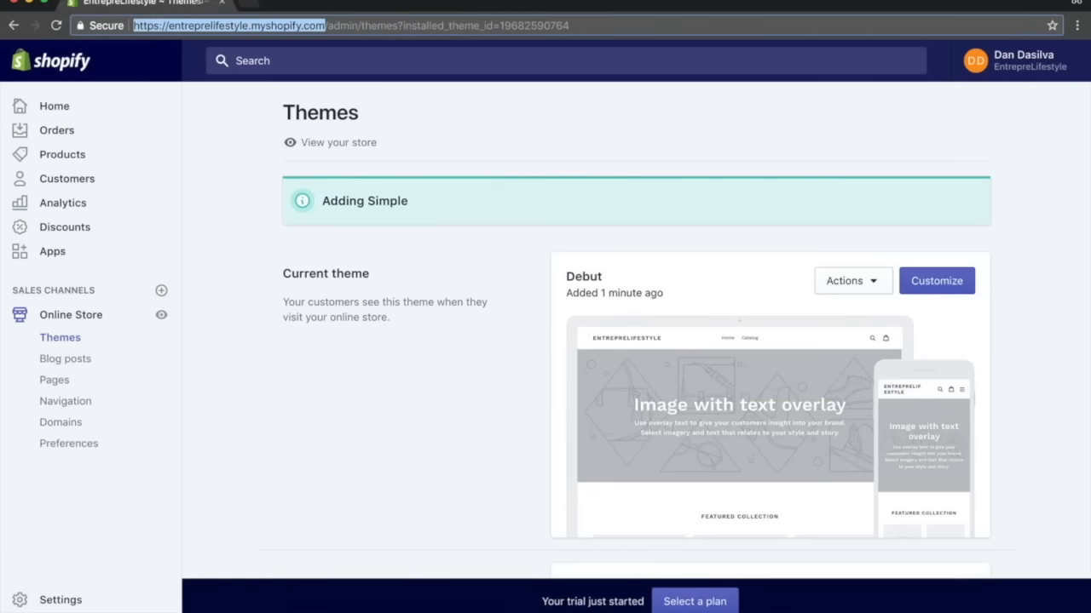
# Open the store's public homepage from its myshopify address and look over the page.
pyautogui.write('https://entreprelifestyle.myshopify.com/')
pyautogui.press('Return')
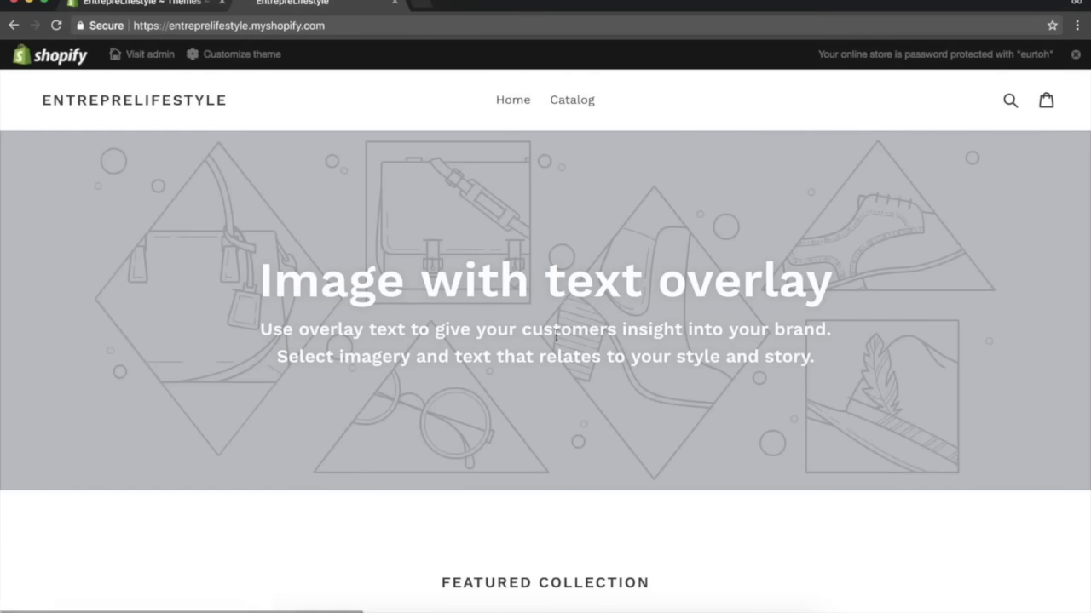
pyautogui.scroll(-15, 584, 378)
pyautogui.scroll(15, 585, 377)
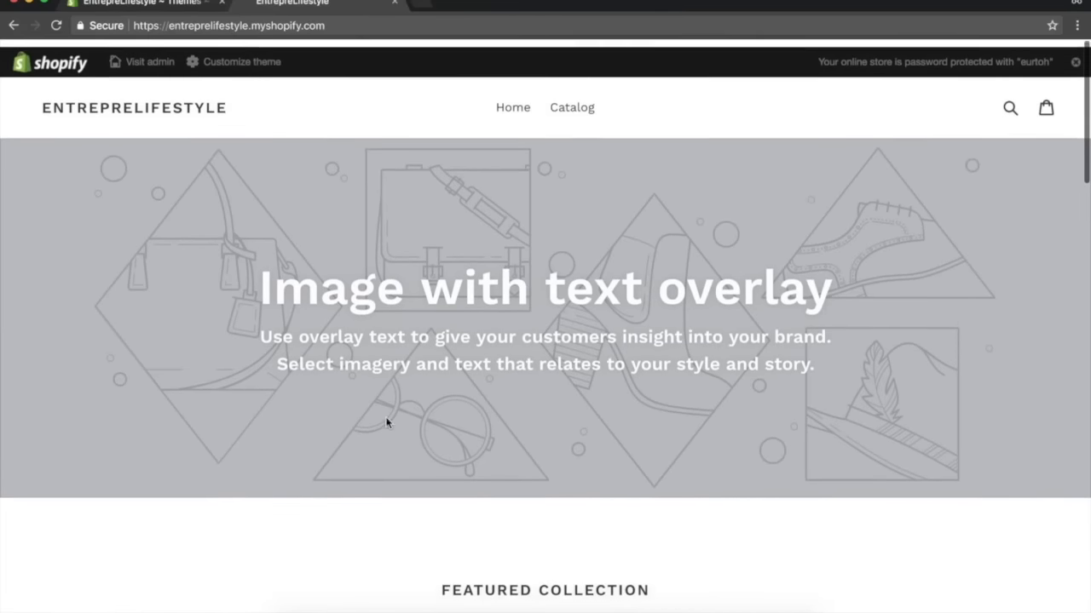
# Return to the admin themes page and open the theme editor for the current Debut theme.
pyautogui.click(160, 3)
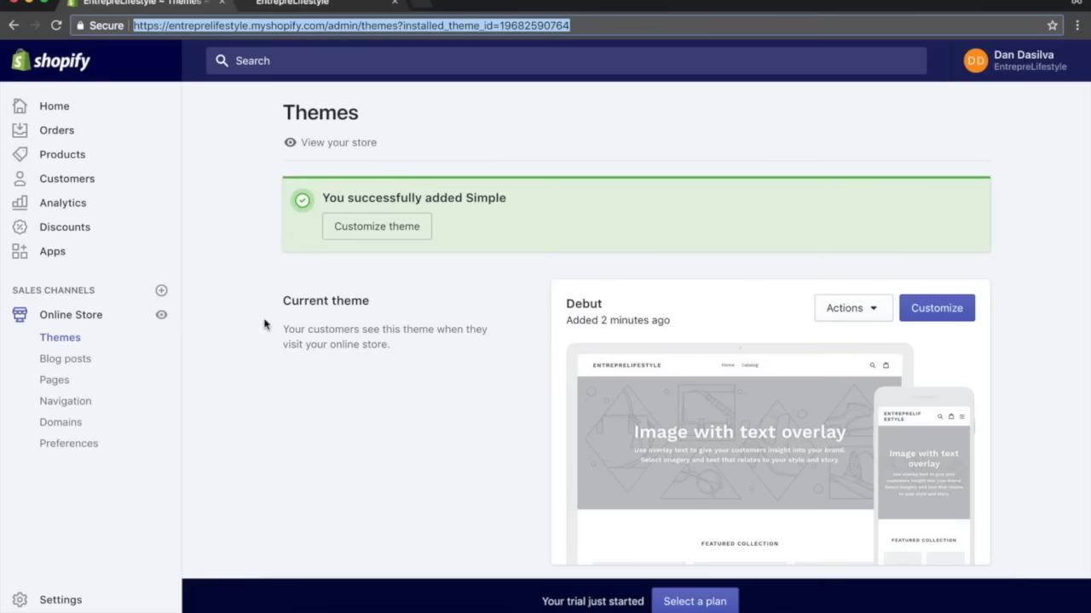
pyautogui.click(950, 317)
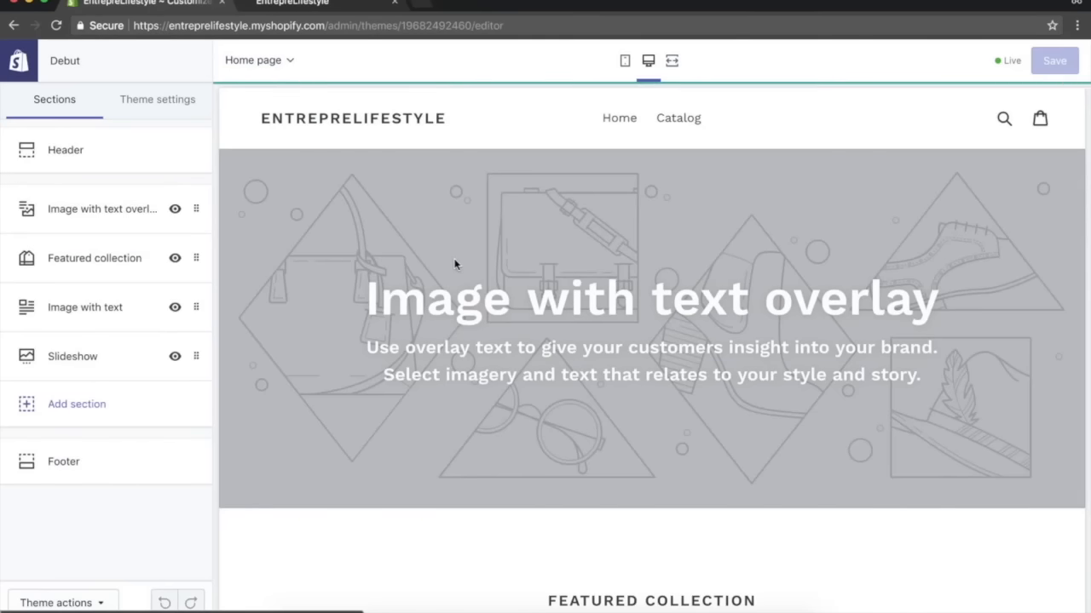
pyautogui.scroll(-10, 596, 412)
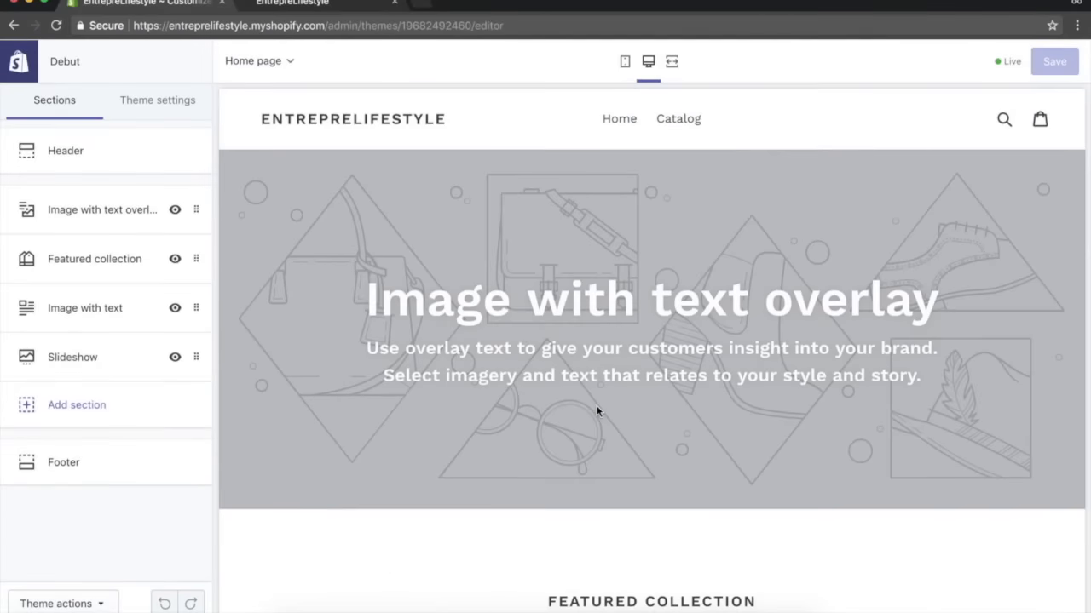
# Open Pixabay in a new browser tab and browse its front page.
pyautogui.click(426, 2)
pyautogui.write('pixabay.com')
pyautogui.press('Return')
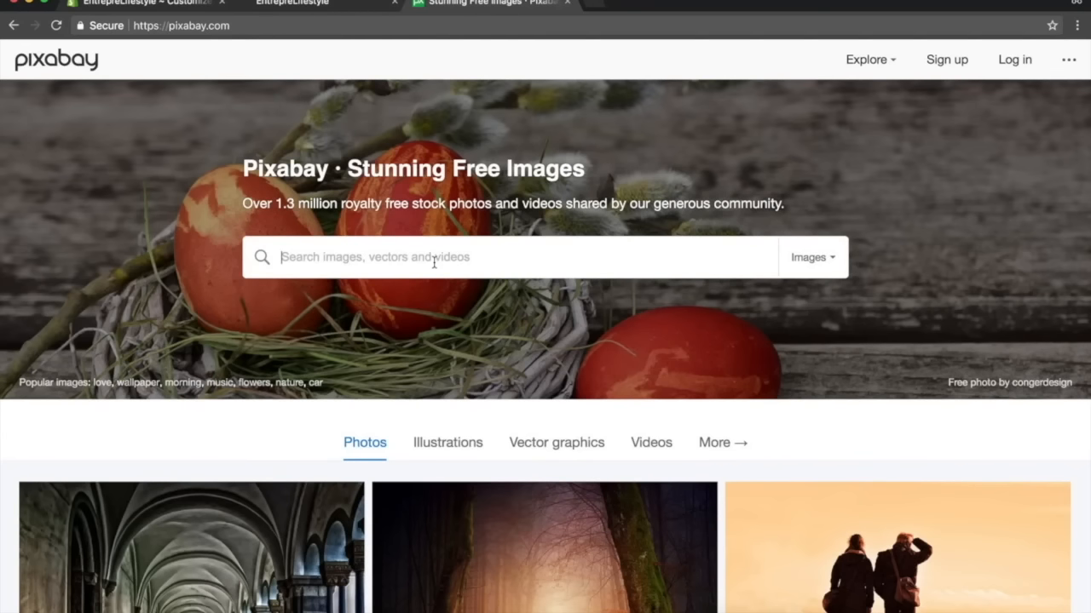
pyautogui.scroll(-6, 434, 263)
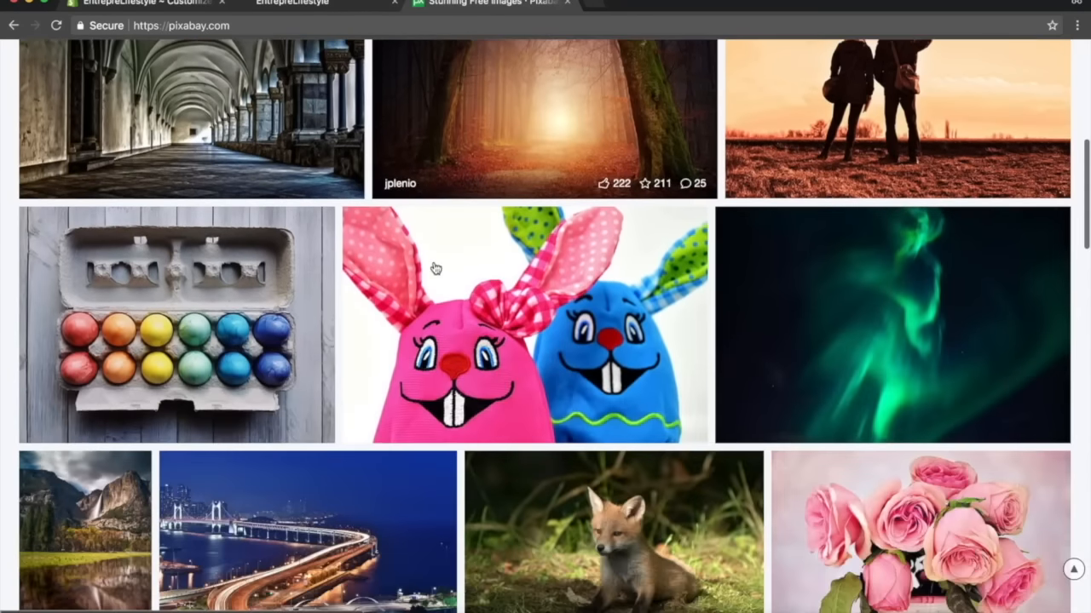
pyautogui.scroll(6, 435, 269)
pyautogui.scroll(1, 435, 268)
# Search Pixabay for entrepreneurship images and browse through the results.
pyautogui.write('entre')
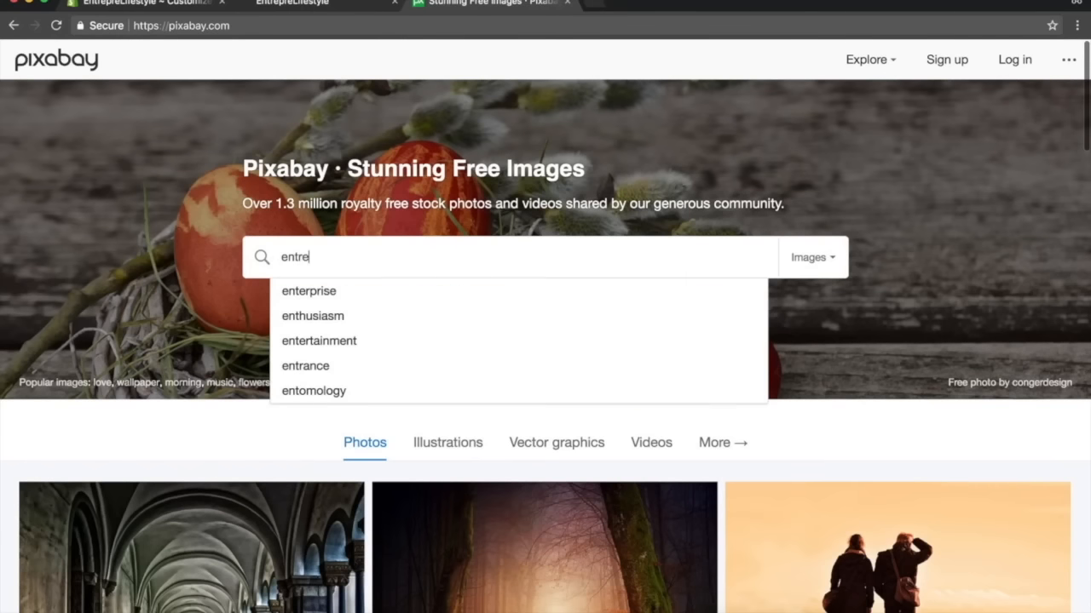
pyautogui.click(361, 290)
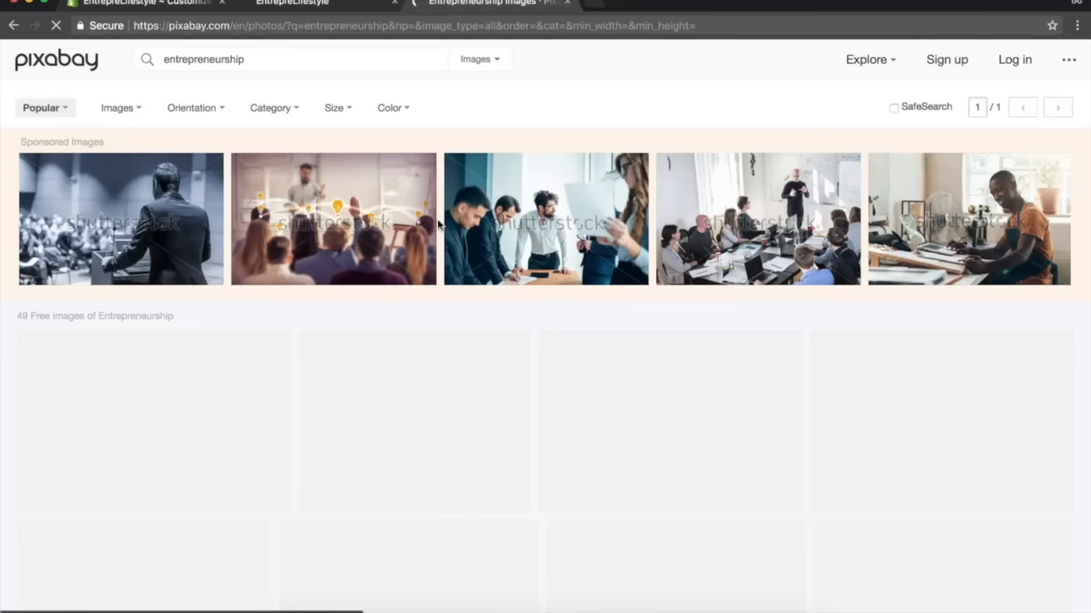
pyautogui.scroll(-5, 485, 217)
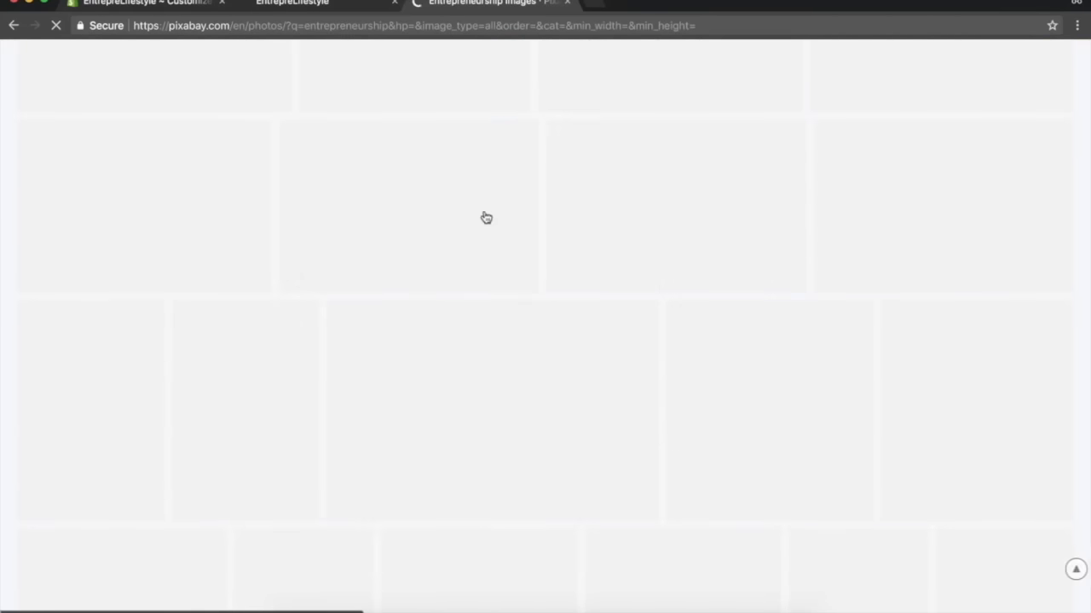
pyautogui.scroll(5, 486, 218)
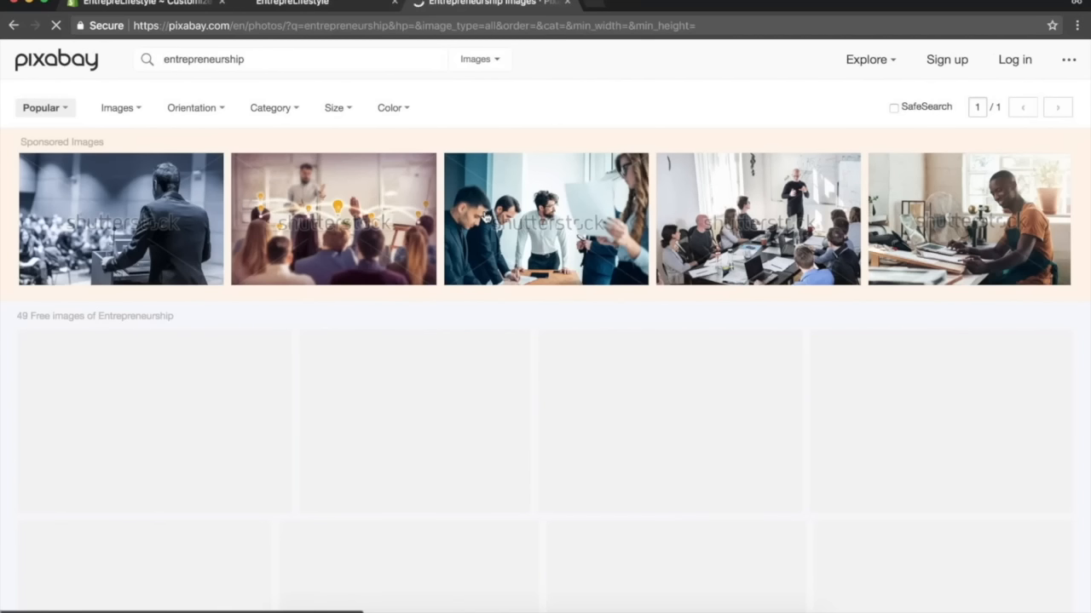
pyautogui.scroll(-15, 634, 375)
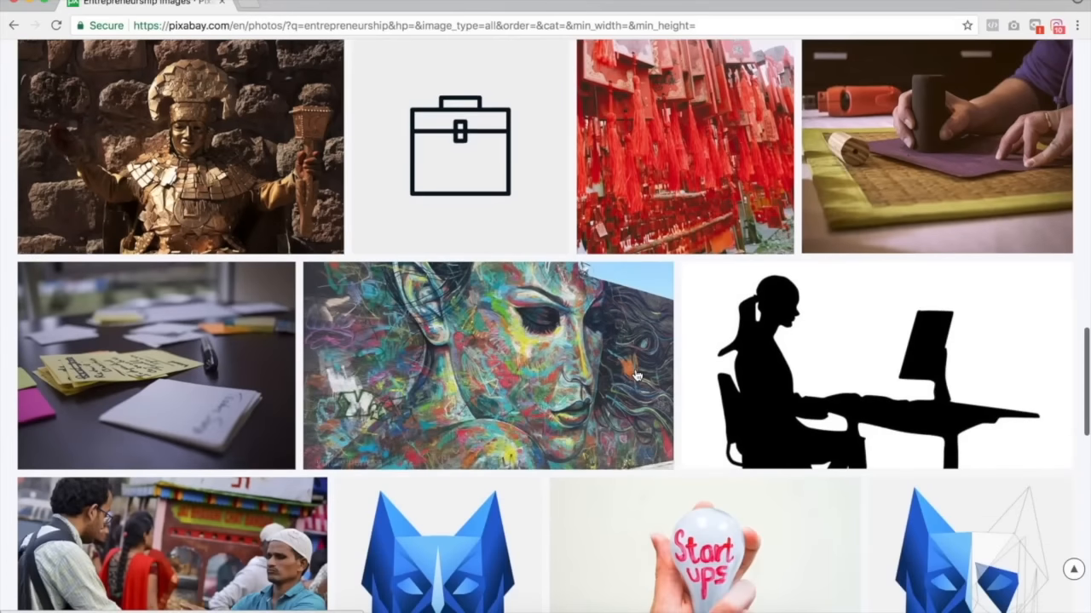
pyautogui.scroll(-5, 635, 375)
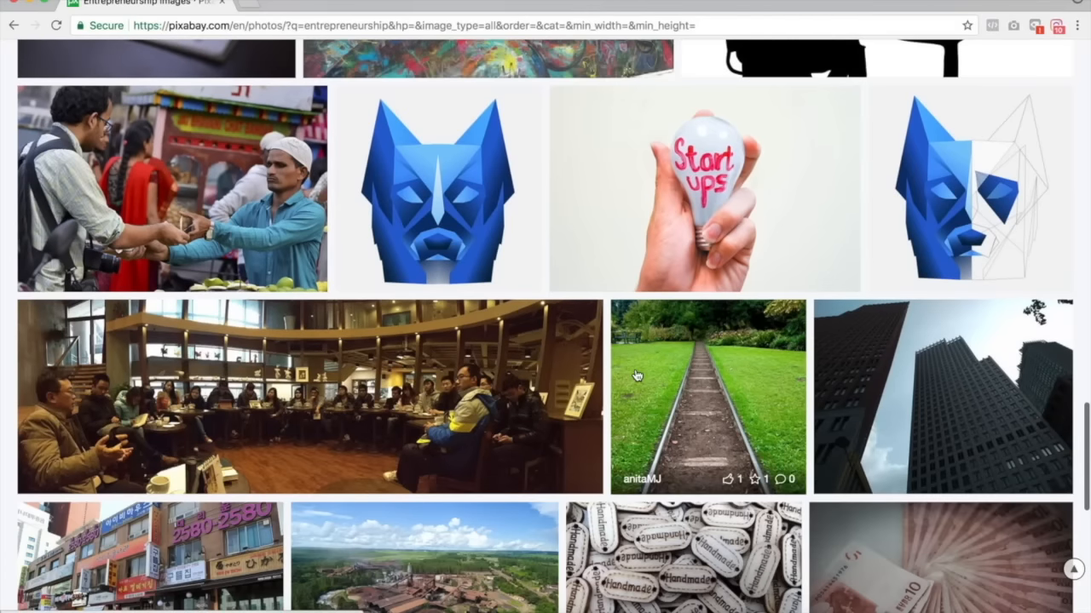
pyautogui.scroll(-5, 634, 375)
pyautogui.scroll(3, 635, 375)
pyautogui.scroll(-2, 635, 374)
pyautogui.scroll(20, 635, 375)
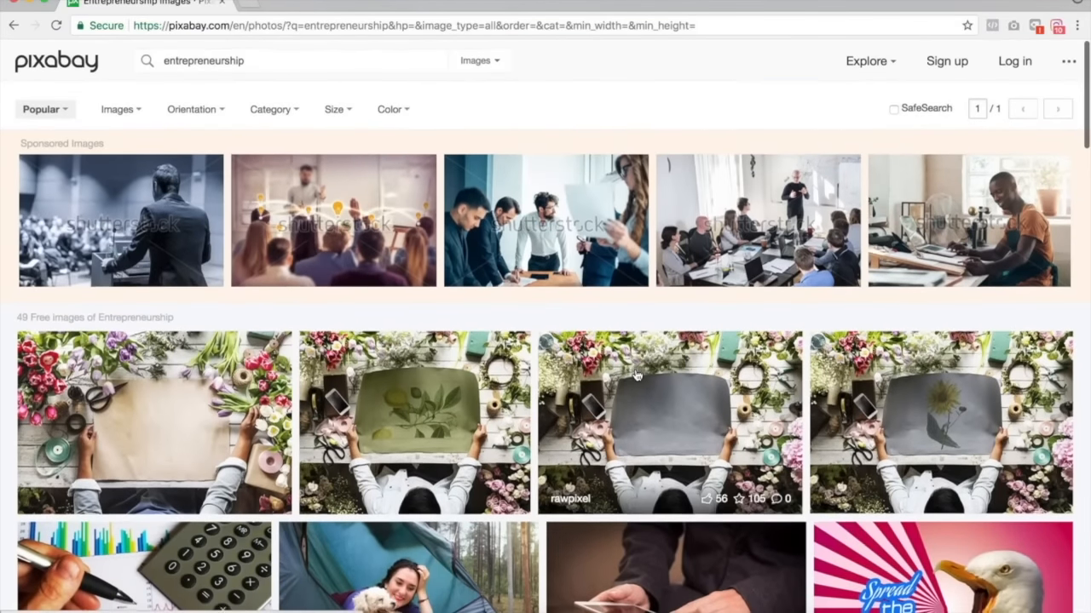
pyautogui.scroll(-2, 277, 449)
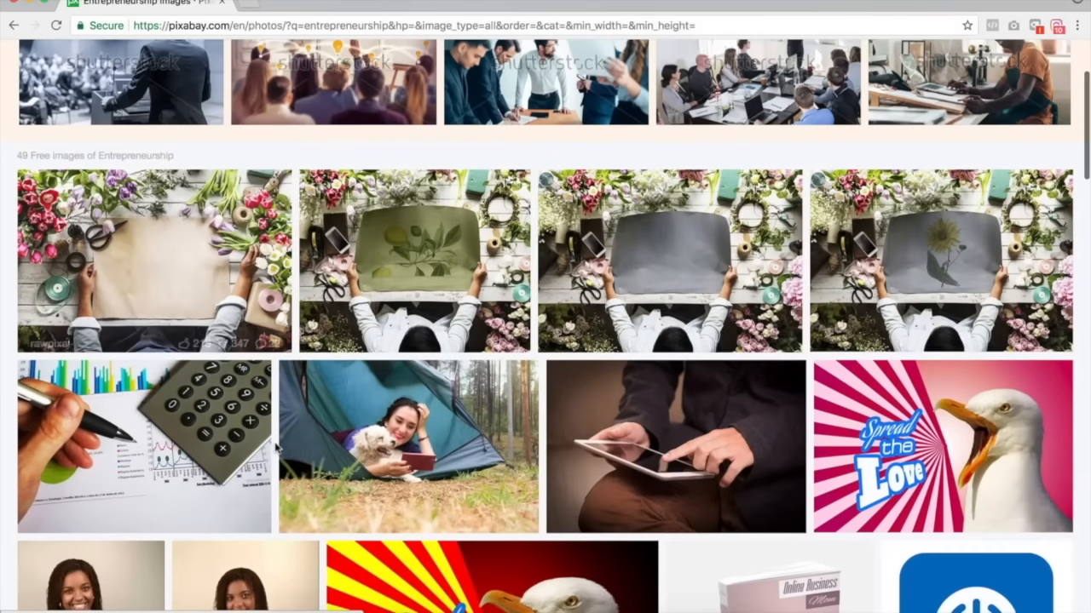
pyautogui.scroll(-1, 413, 415)
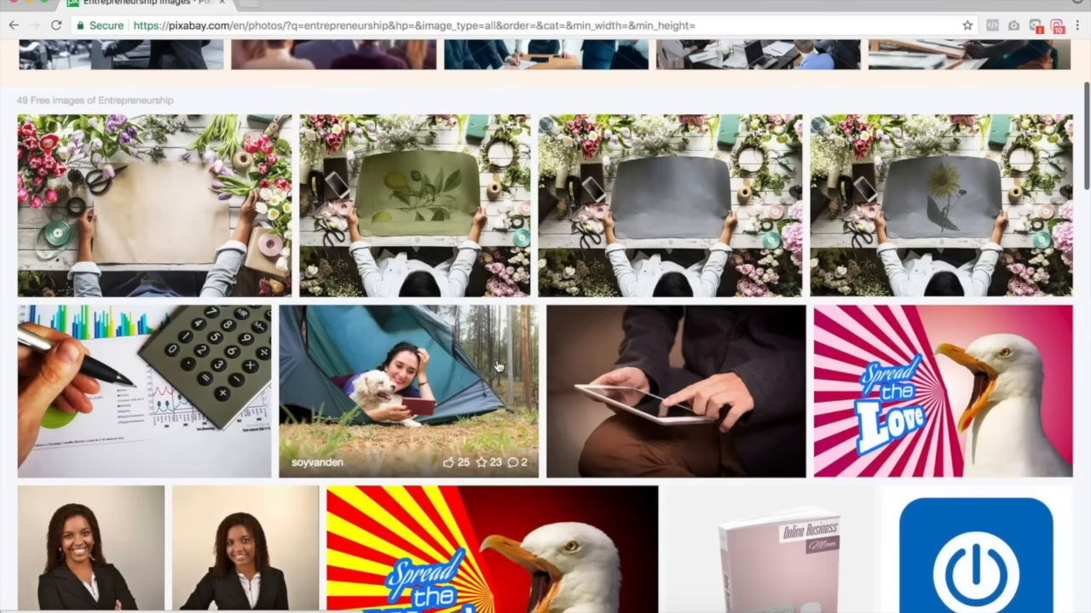
pyautogui.scroll(-2, 499, 367)
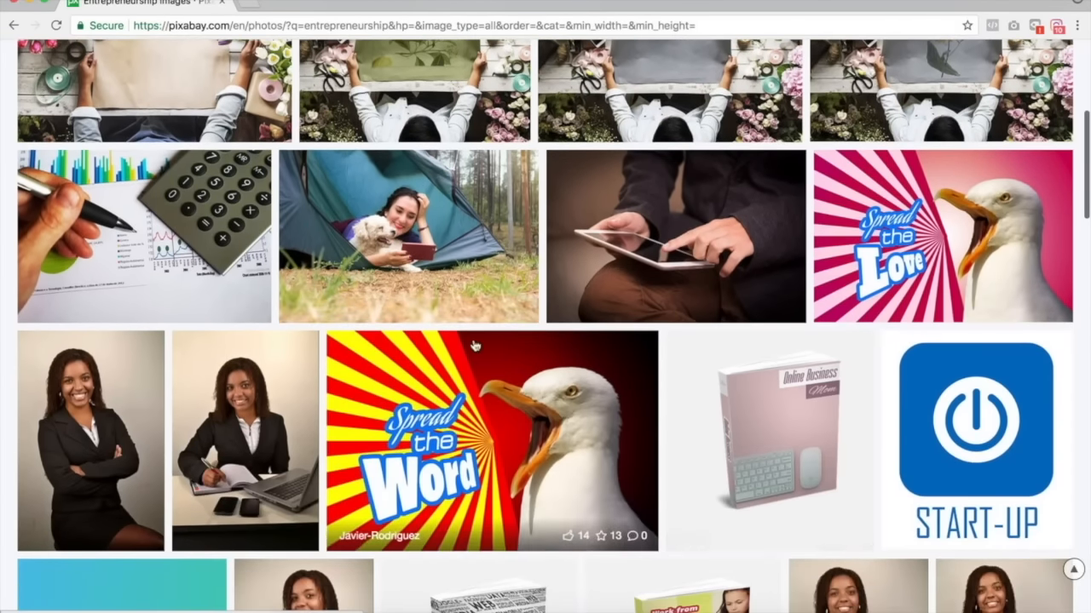
pyautogui.scroll(-3, 486, 358)
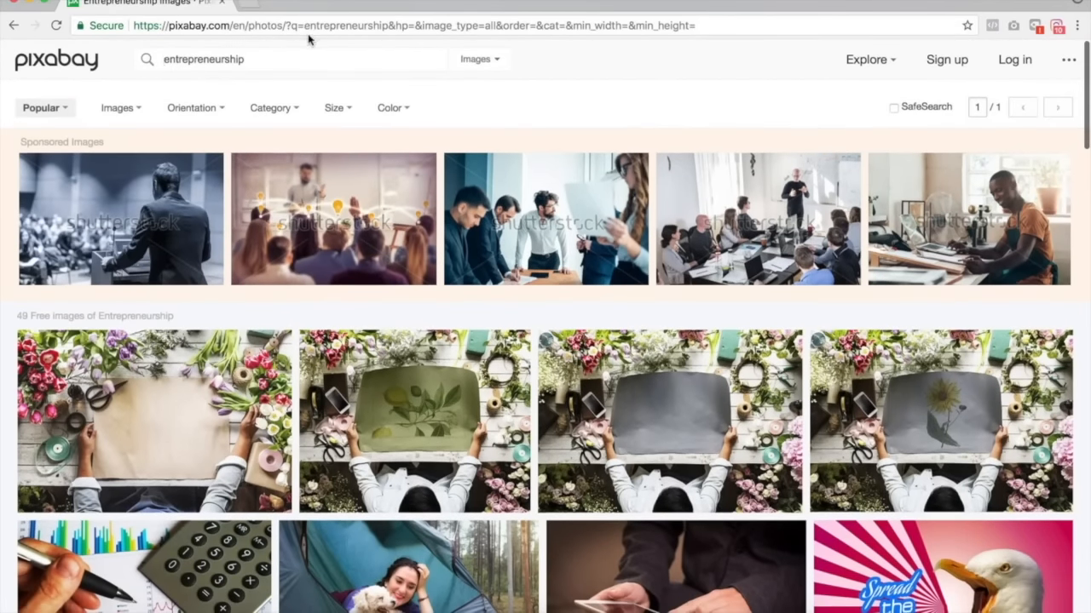
# Search Google Images for entrepreneurship, filtered to images labeled for reuse.
pyautogui.hotkey('ctrl', 'x')
pyautogui.click(292, 25)
pyautogui.hotkey('ctrl', 'v')
pyautogui.press('Return')
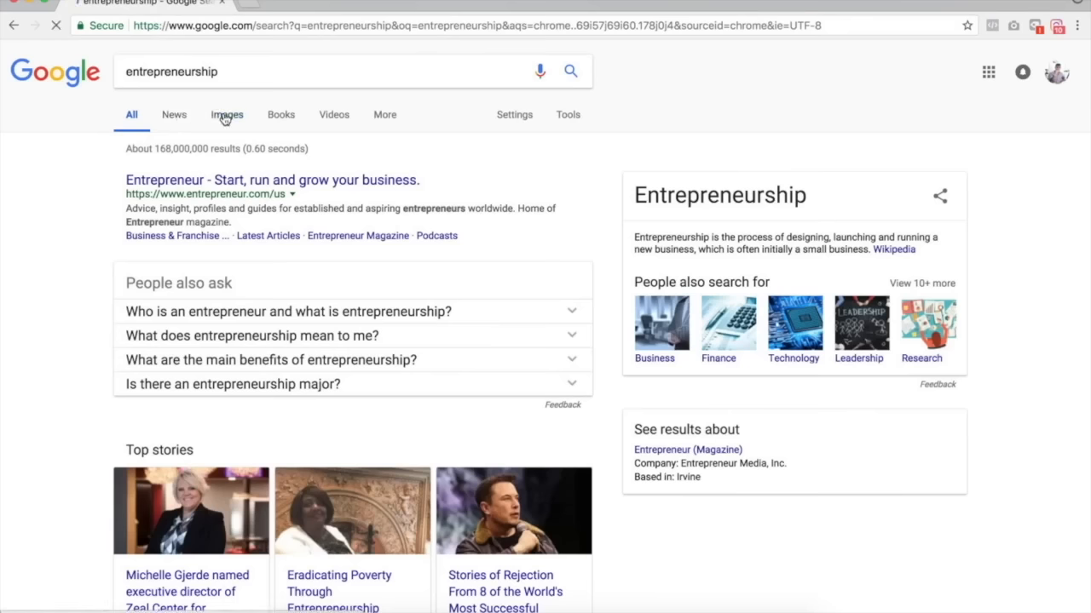
pyautogui.click(224, 116)
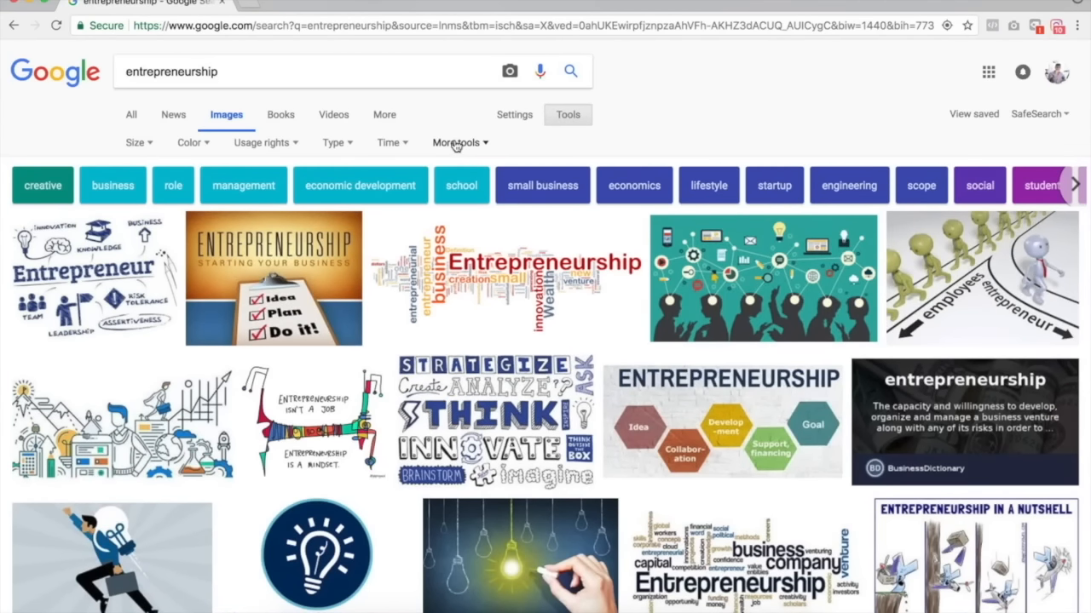
pyautogui.click(272, 143)
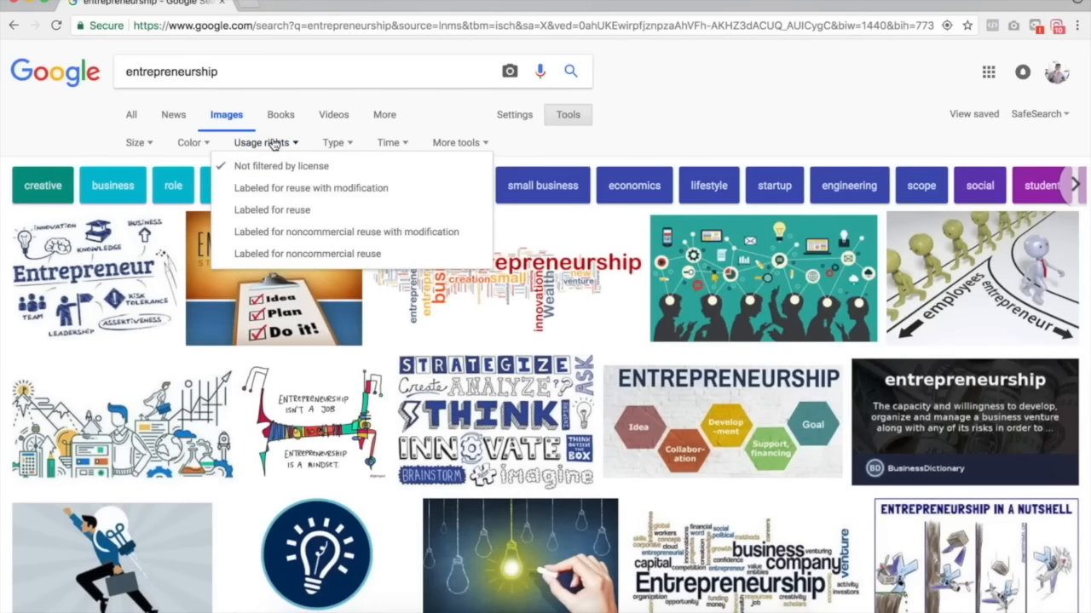
pyautogui.click(296, 212)
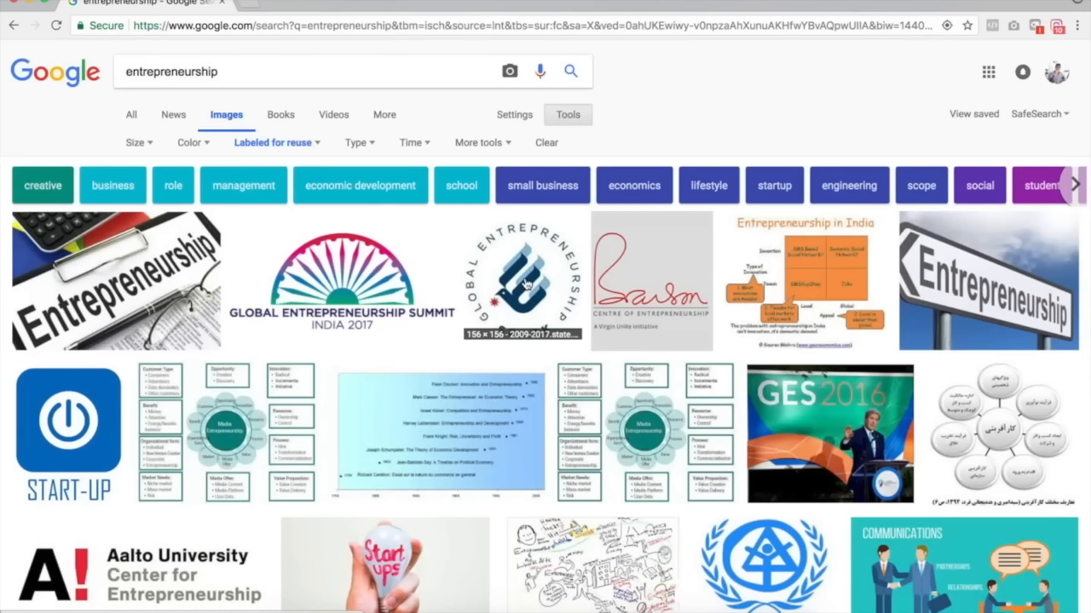
# Scroll through the reuse-labelled entrepreneurship image results.
pyautogui.scroll(-10, 699, 362)
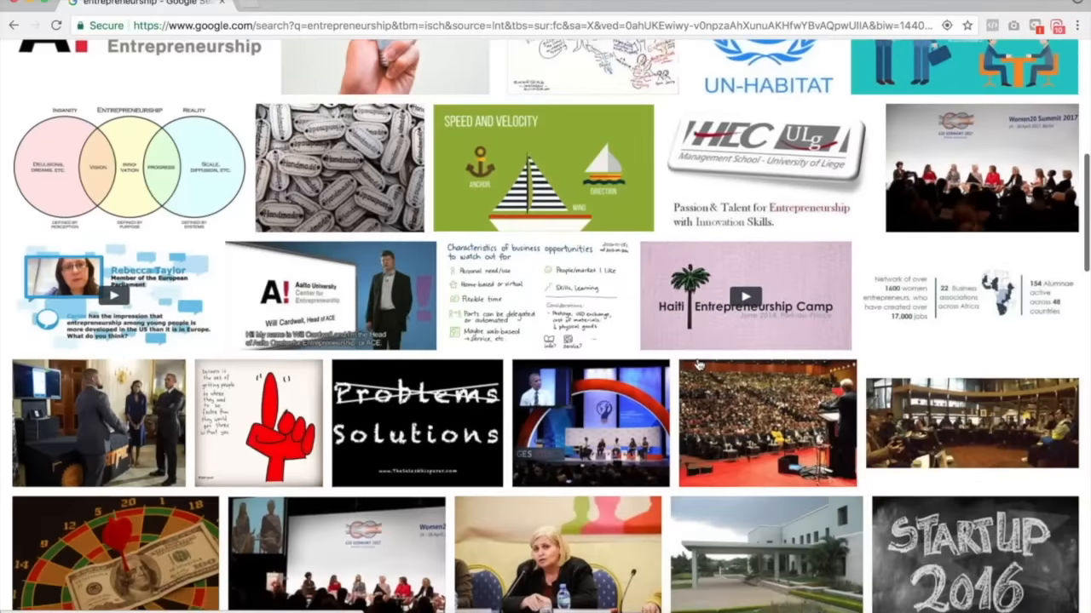
pyautogui.scroll(-12, 699, 364)
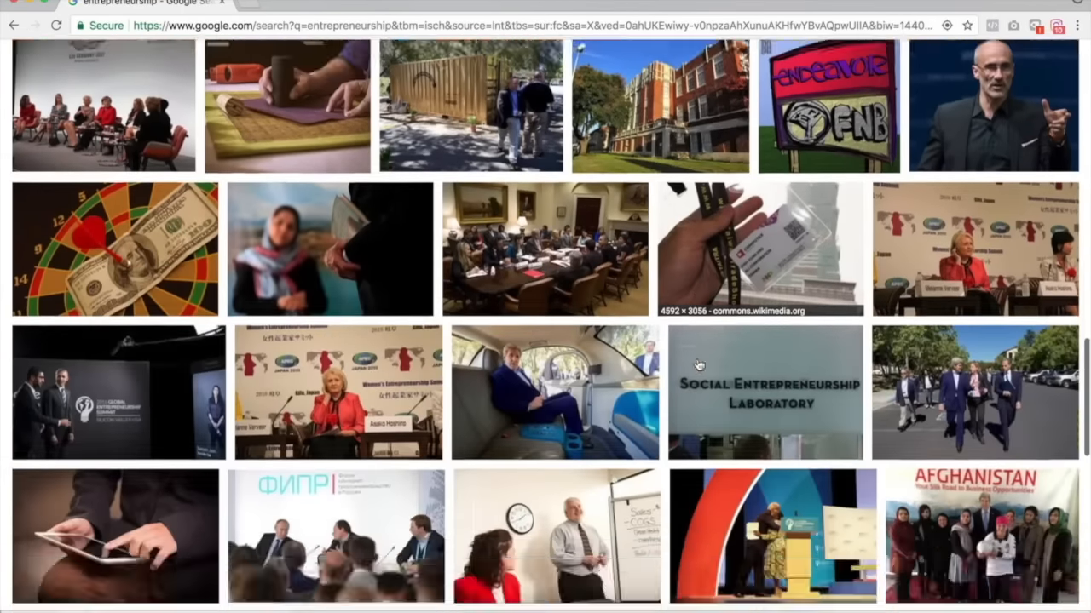
pyautogui.scroll(-5, 698, 365)
pyautogui.scroll(15, 56, 54)
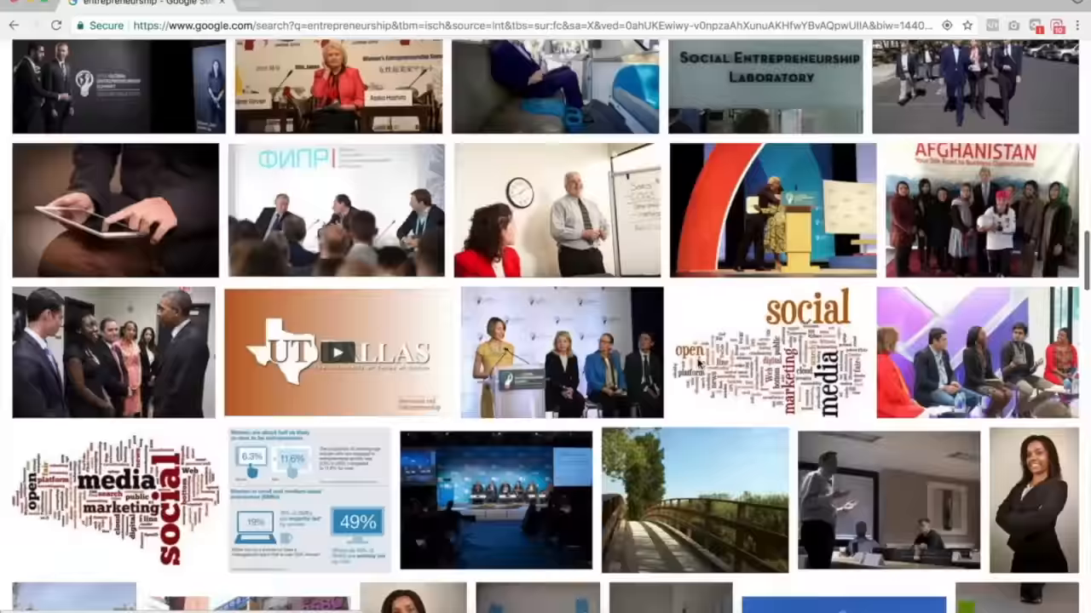
# Go back to the Pixabay home page via the address bar.
pyautogui.click(256, 25)
pyautogui.write('piza')
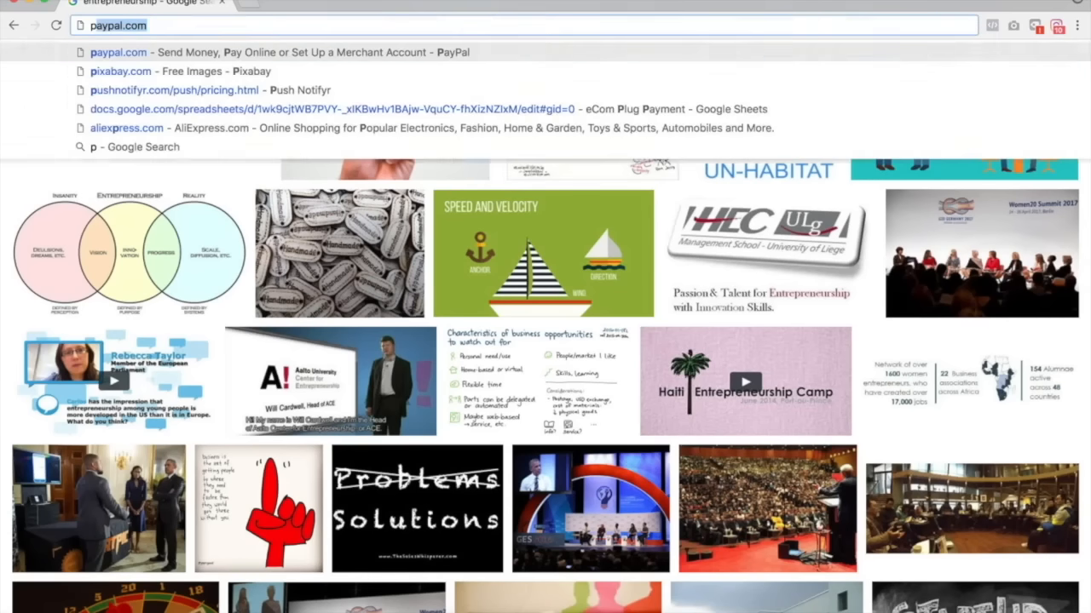
pyautogui.press('BackSpace')
pyautogui.press('BackSpace')
pyautogui.write('x')
pyautogui.press('Return')
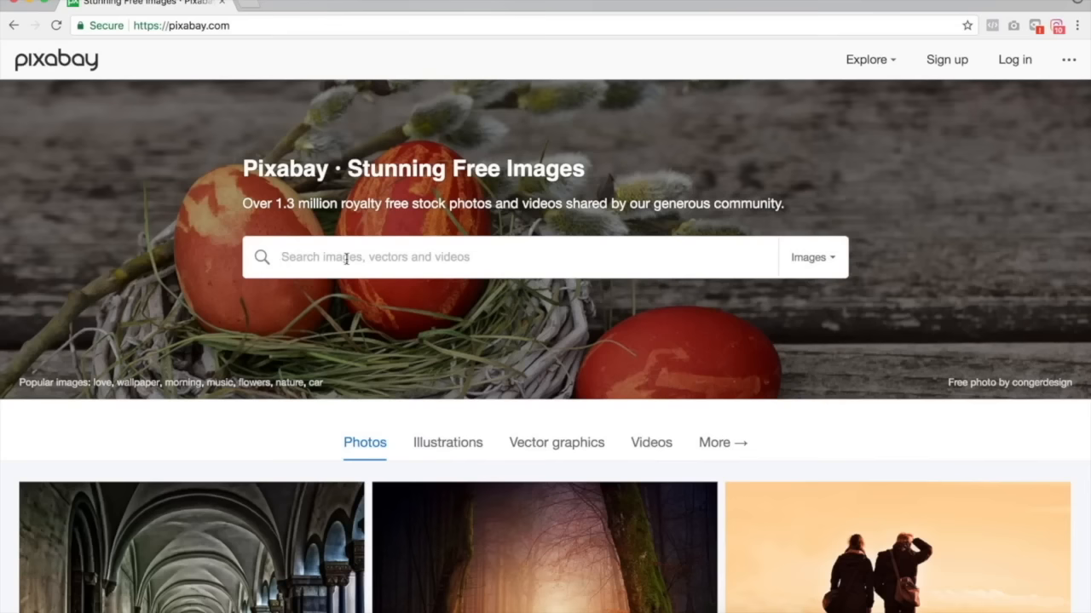
# Browse Pixabay's featured photos and open the photo of two travelers standing at sunset.
pyautogui.scroll(-3, 511, 285)
pyautogui.scroll(-5, 511, 284)
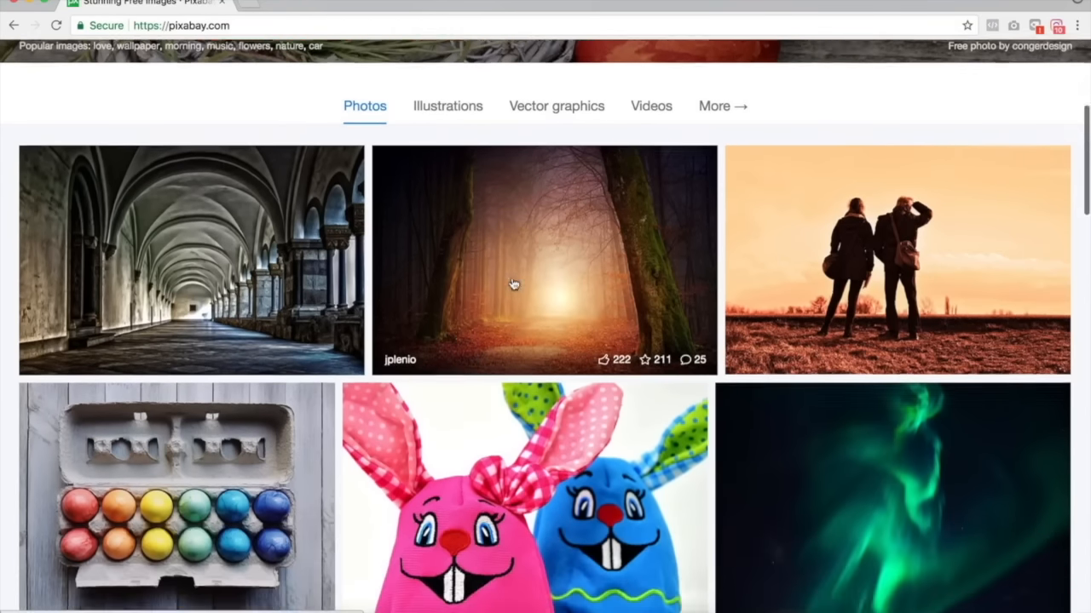
pyautogui.scroll(-3, 514, 284)
pyautogui.scroll(2, 596, 324)
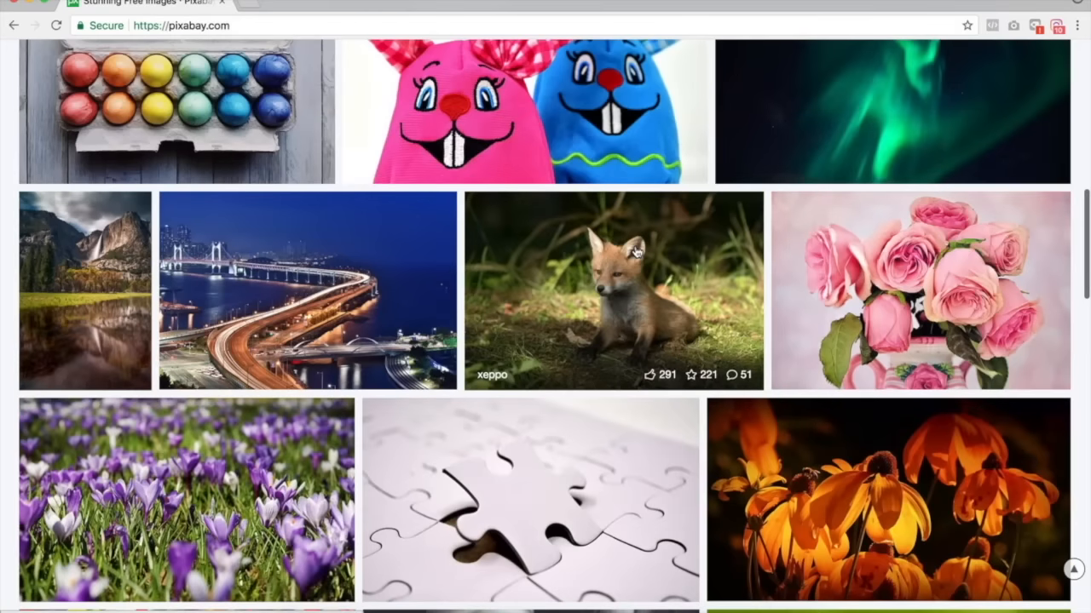
pyautogui.scroll(10, 339, 231)
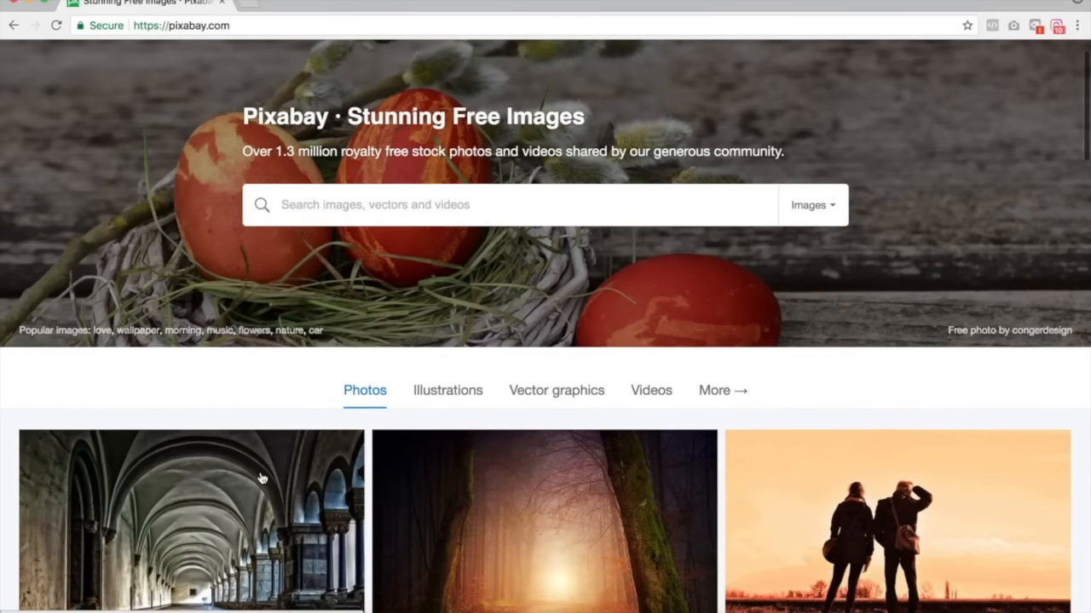
pyautogui.scroll(-3, 258, 445)
pyautogui.scroll(-15, 567, 253)
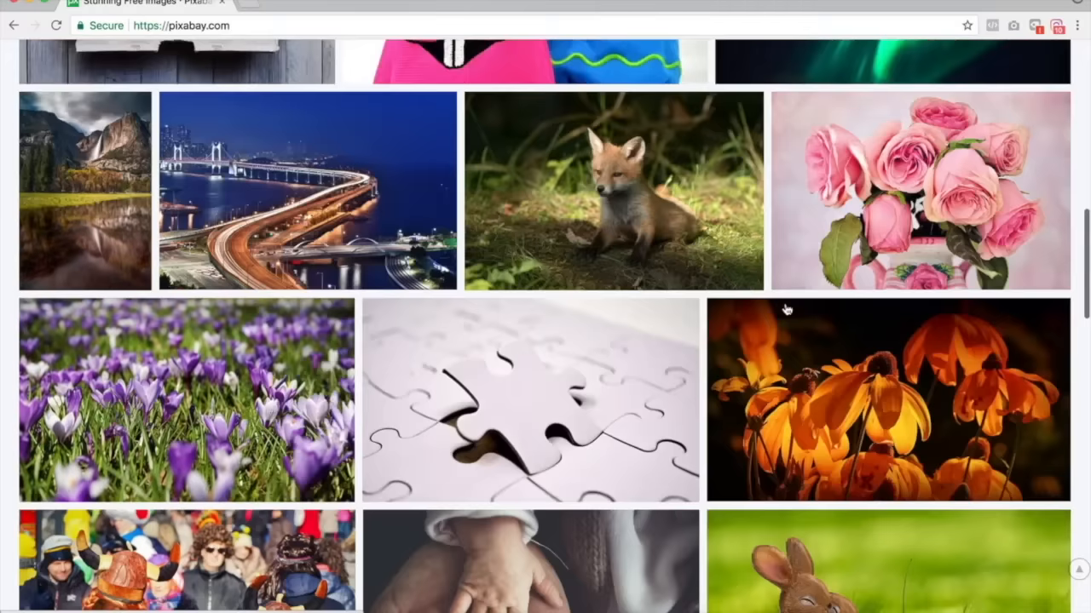
pyautogui.scroll(-8, 785, 308)
pyautogui.scroll(4, 785, 309)
pyautogui.scroll(15, 785, 309)
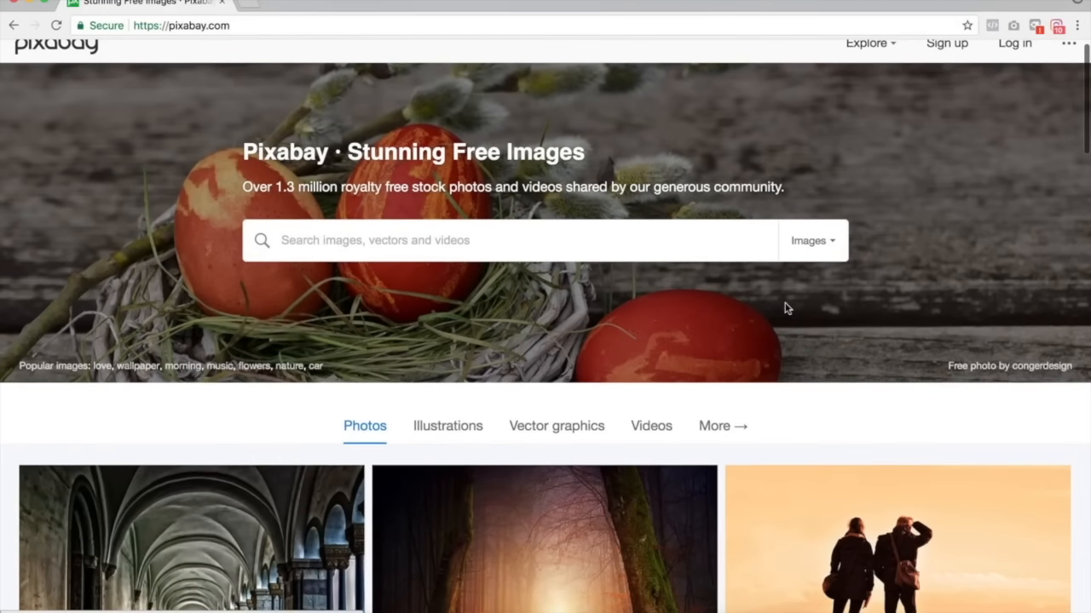
pyautogui.scroll(-4, 785, 308)
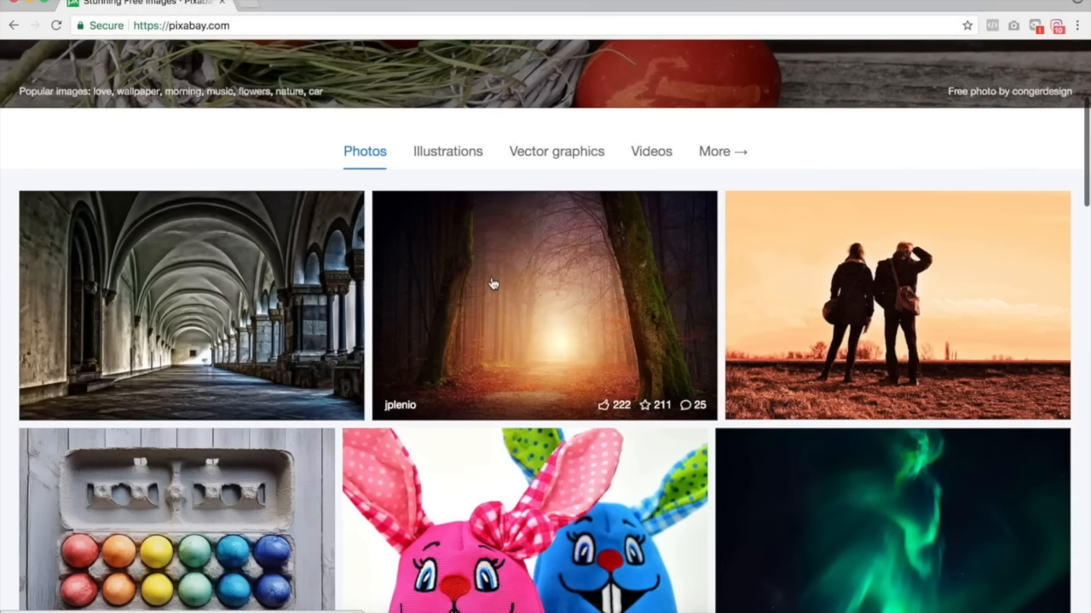
pyautogui.scroll(2, 638, 309)
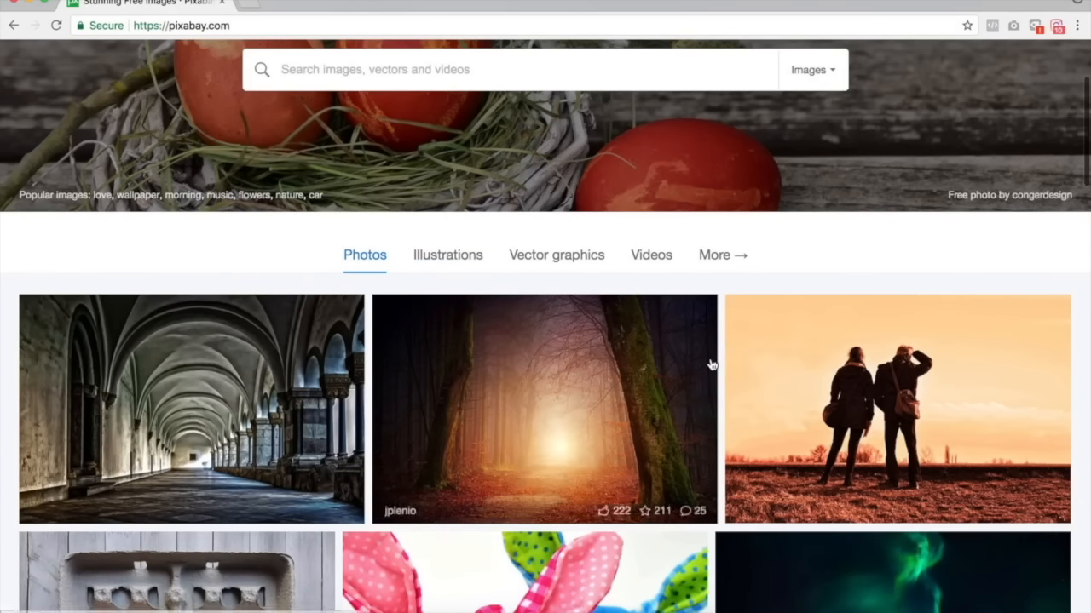
pyautogui.scroll(-2, 711, 366)
pyautogui.scroll(4, 698, 362)
pyautogui.click(894, 452)
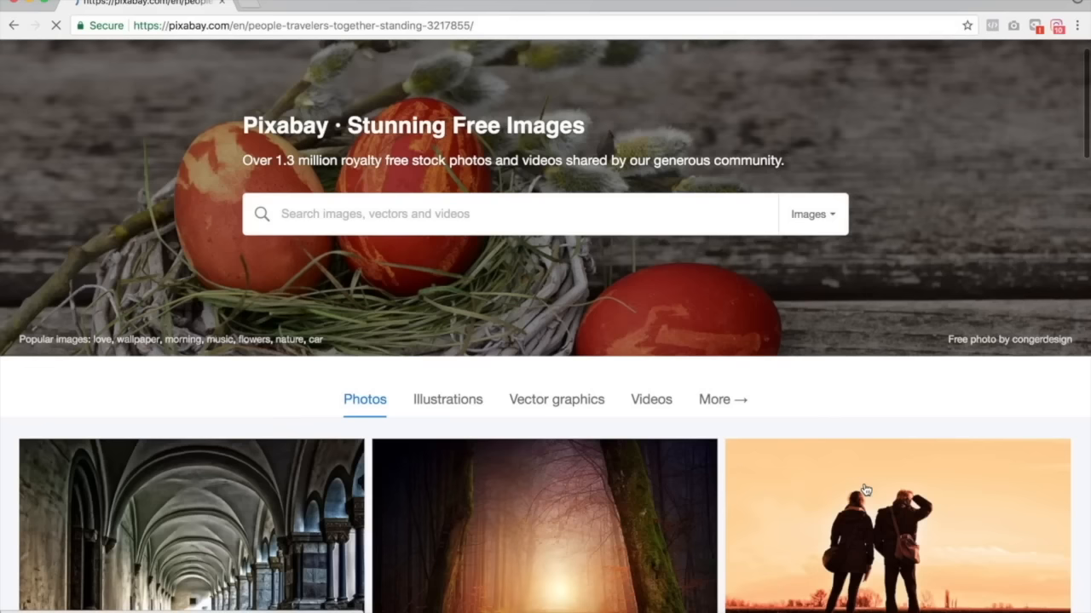
# Download the travelers photo from Pixabay at 1920×1275, confirming the download in the captcha dialog.
pyautogui.click(900, 314)
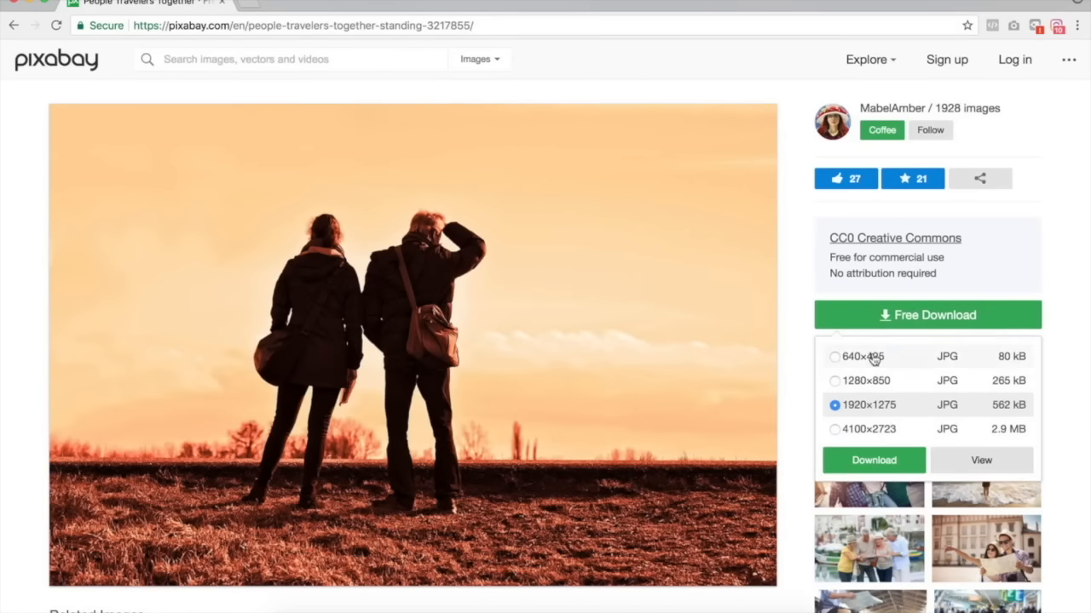
pyautogui.click(846, 460)
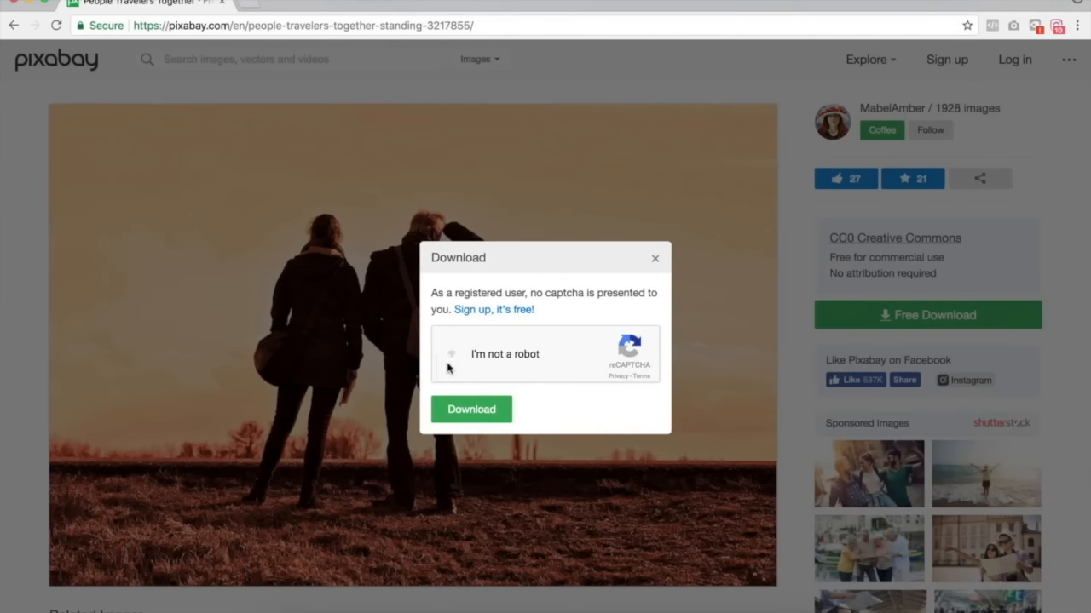
pyautogui.click(465, 411)
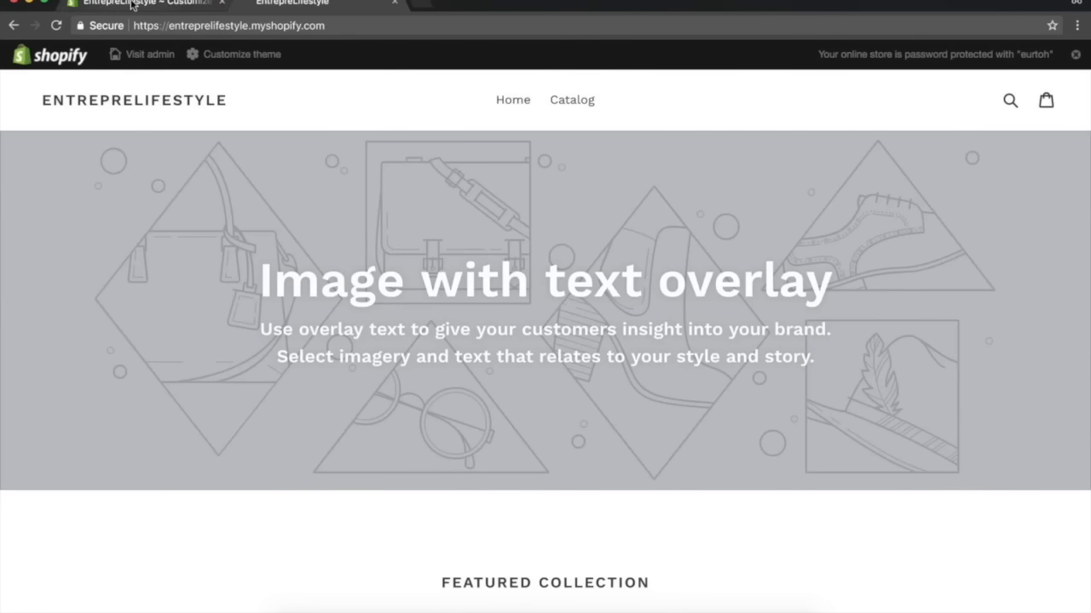
# Return to the theme editor tab and open the header's logo image library, then close it.
pyautogui.click(132, 4)
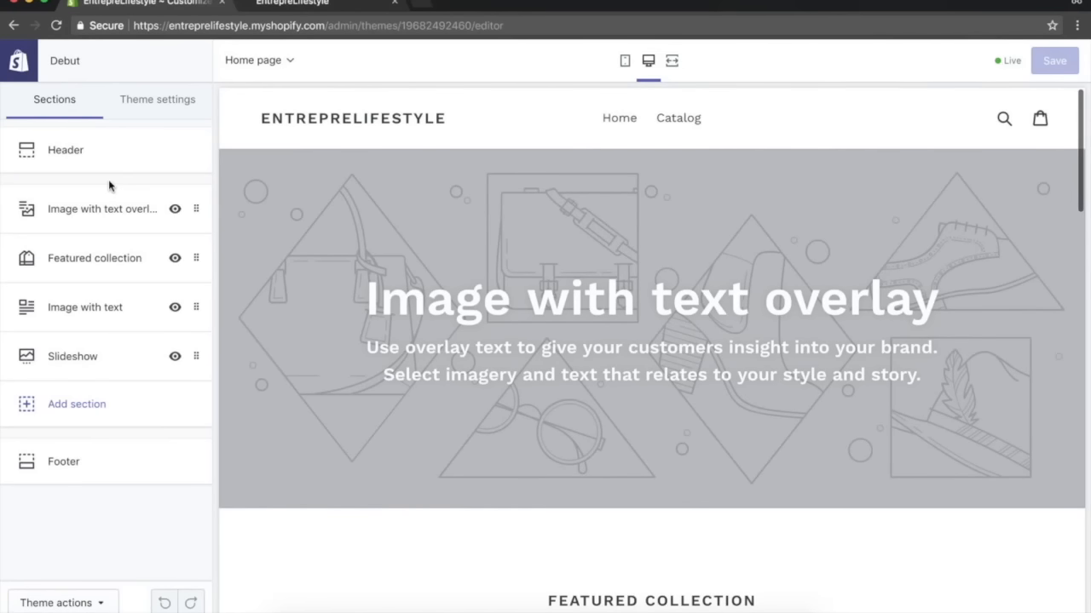
pyautogui.click(109, 151)
pyautogui.click(117, 292)
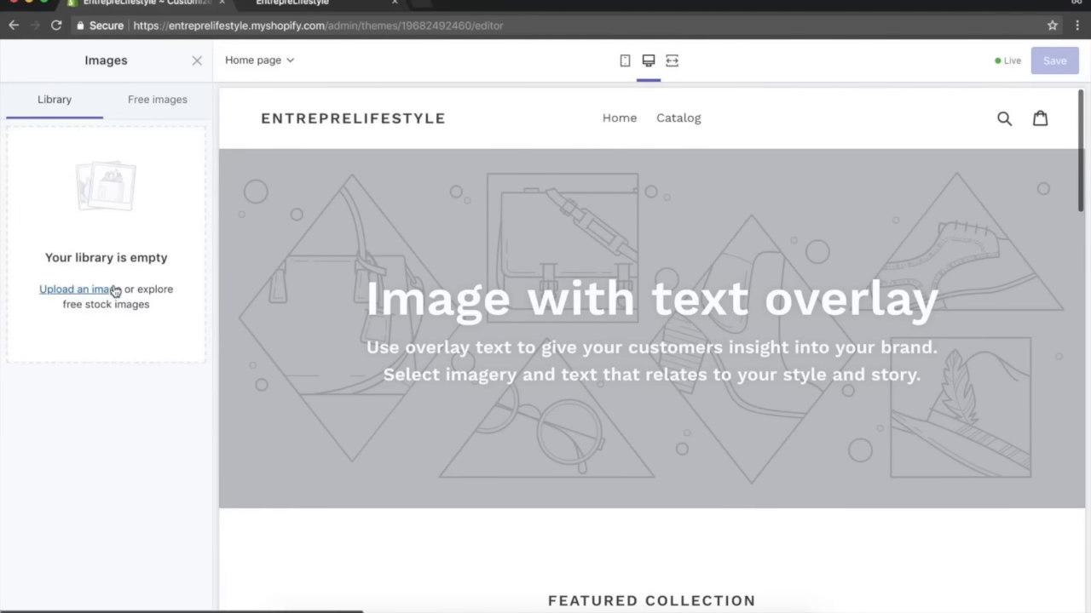
pyautogui.click(197, 62)
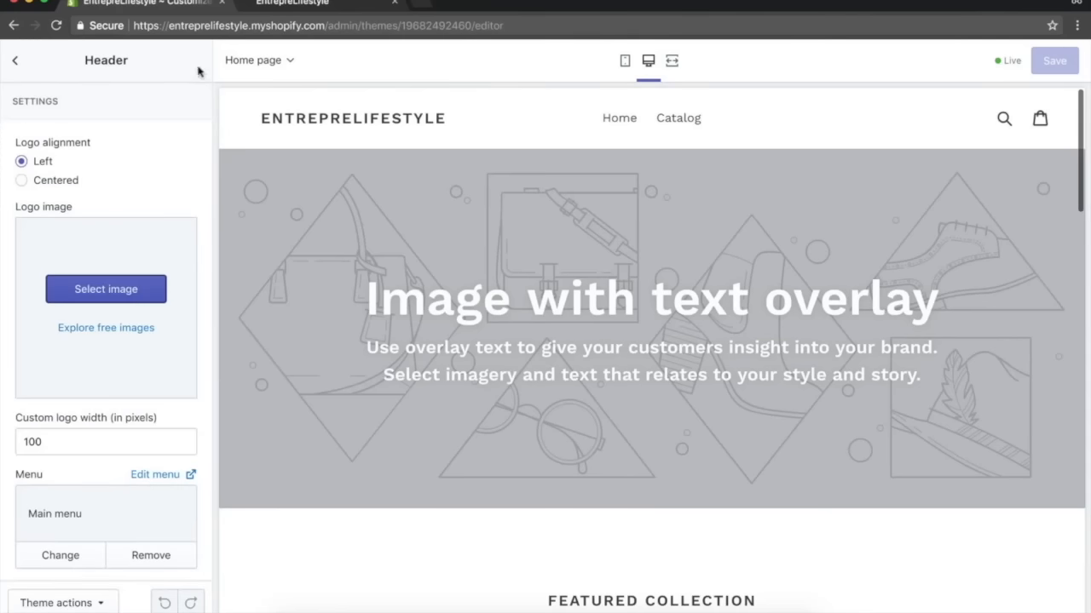
# Browse the free Business stock images and try a laptop photo as the header logo without selecting it.
pyautogui.click(95, 338)
pyautogui.scroll(-3, 131, 419)
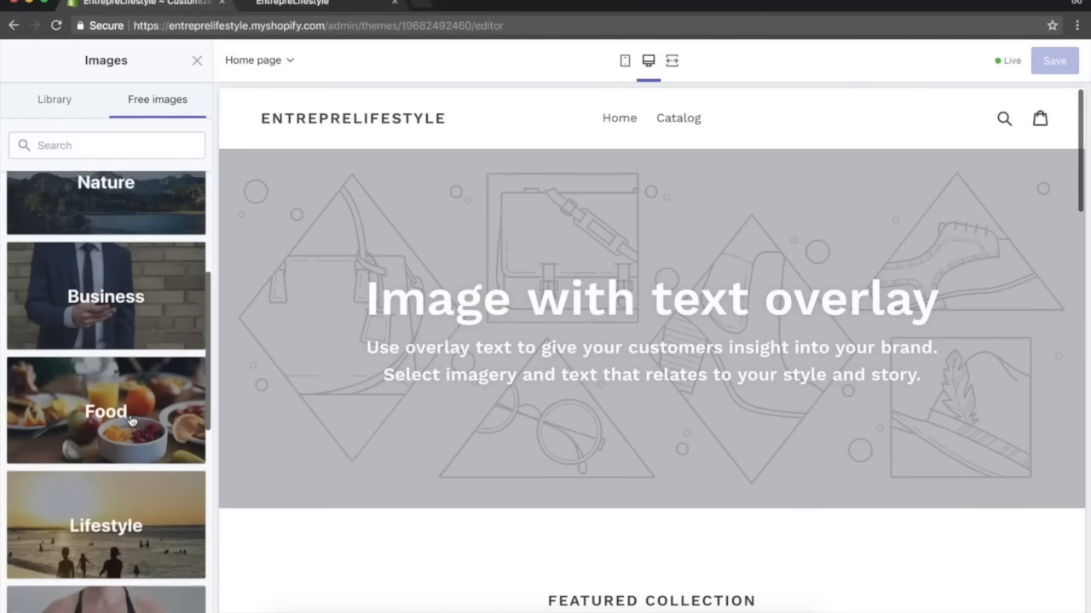
pyautogui.click(128, 272)
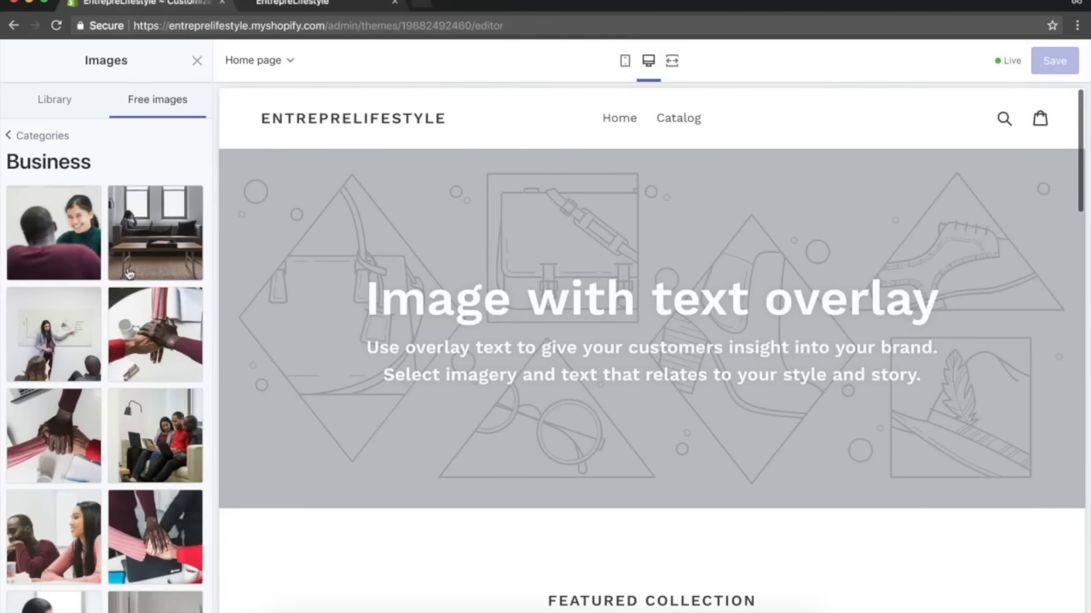
pyautogui.scroll(-15, 92, 341)
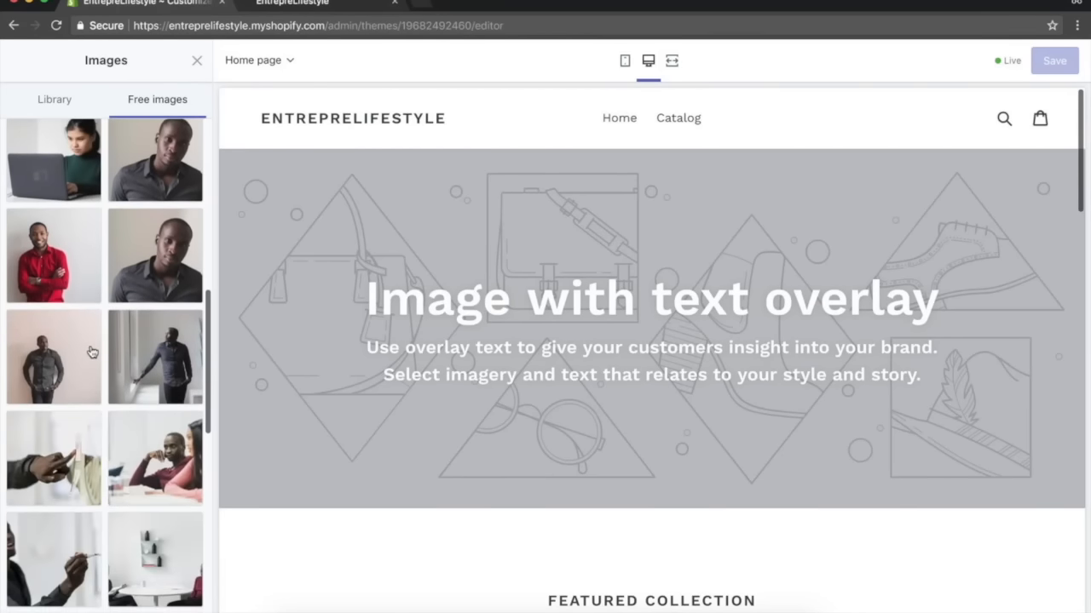
pyautogui.scroll(-5, 92, 351)
pyautogui.click(100, 489)
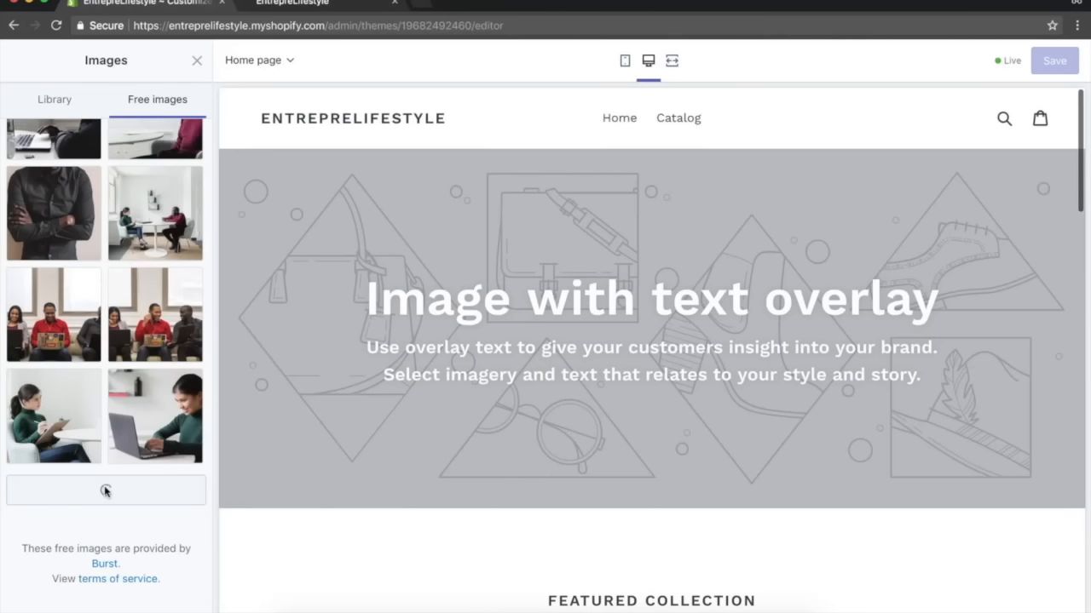
pyautogui.scroll(-10, 145, 347)
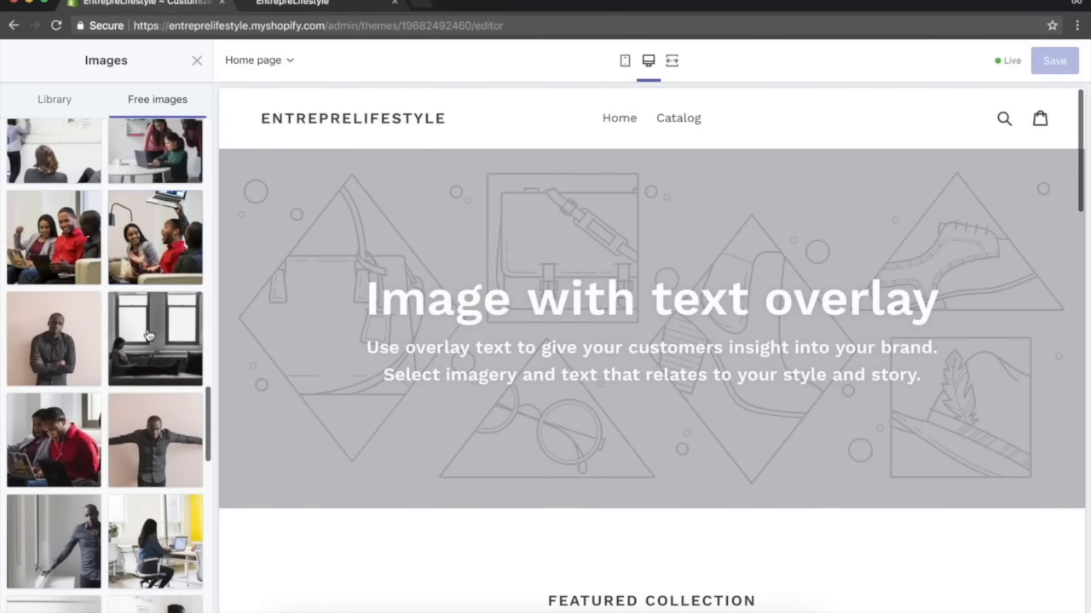
pyautogui.scroll(-10, 177, 356)
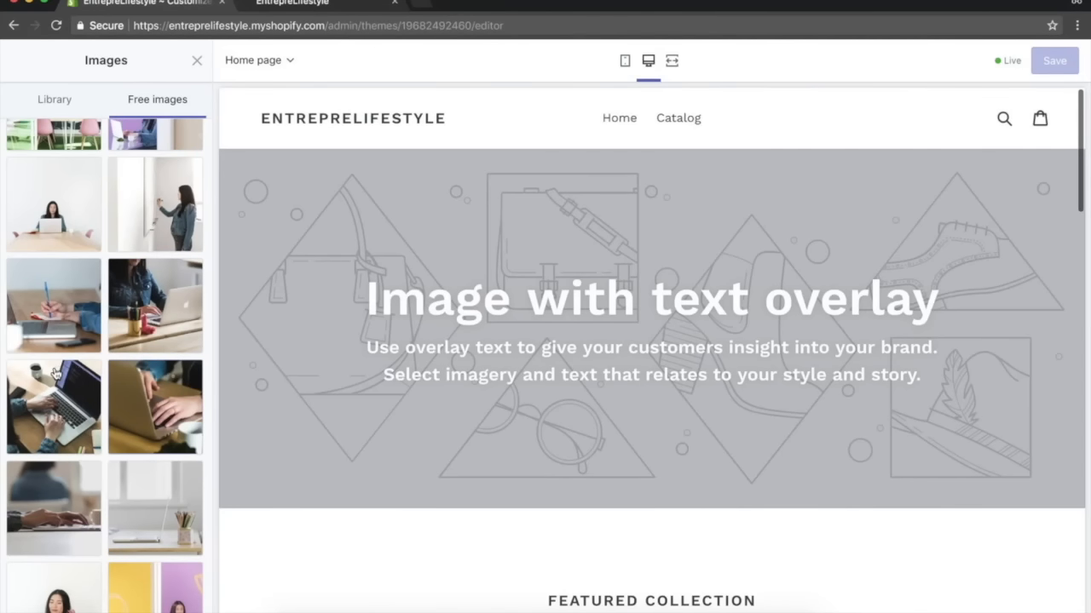
pyautogui.click(54, 373)
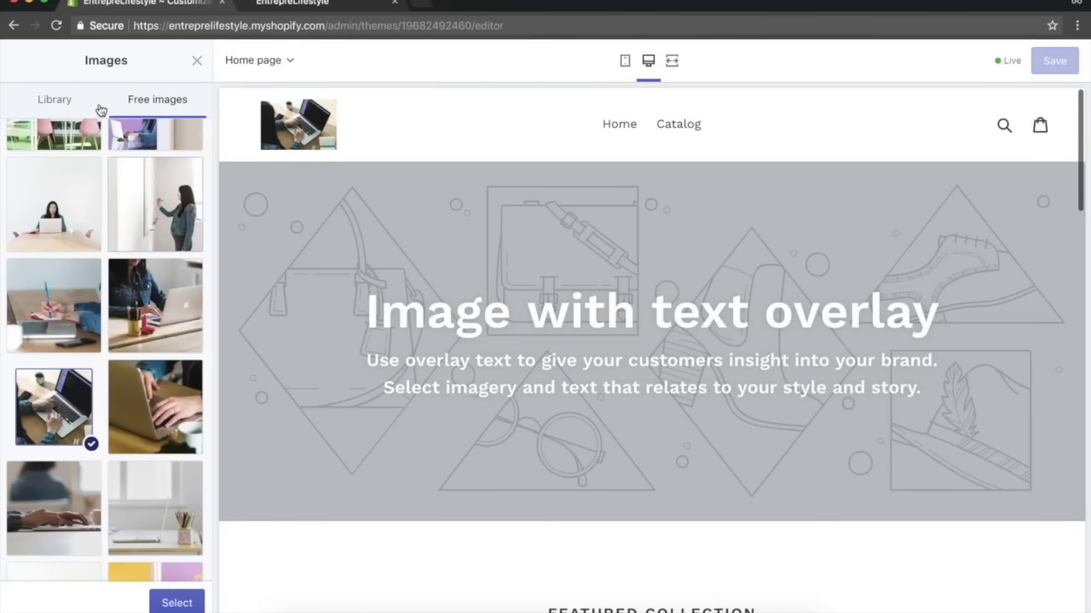
pyautogui.click(196, 61)
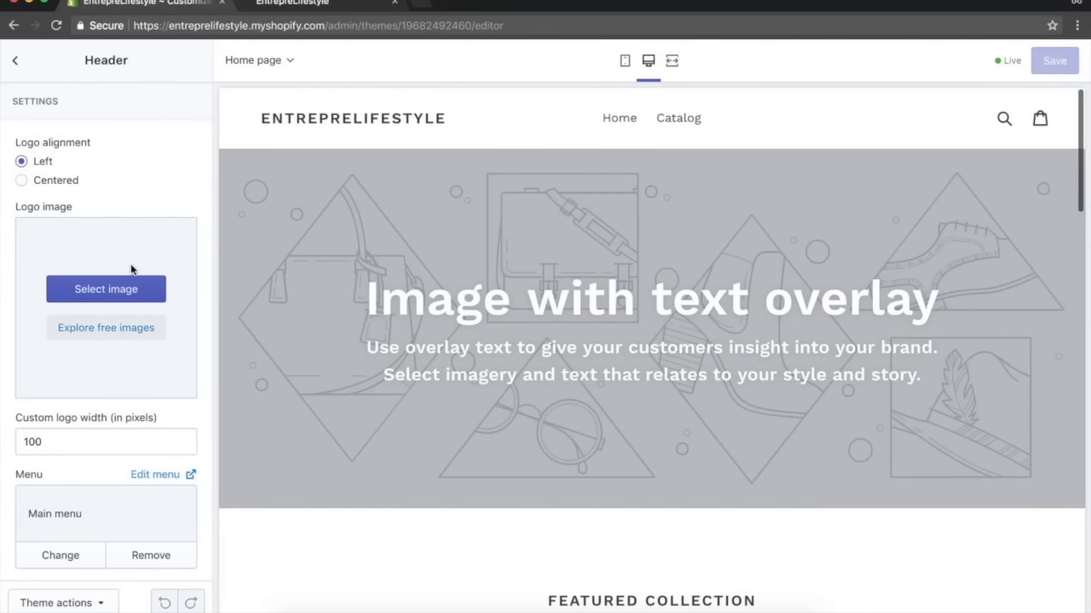
# Set the Image with text overlay section's image to the free Business photo of hands typing on a laptop.
pyautogui.scroll(-5, 146, 322)
pyautogui.scroll(5, 146, 321)
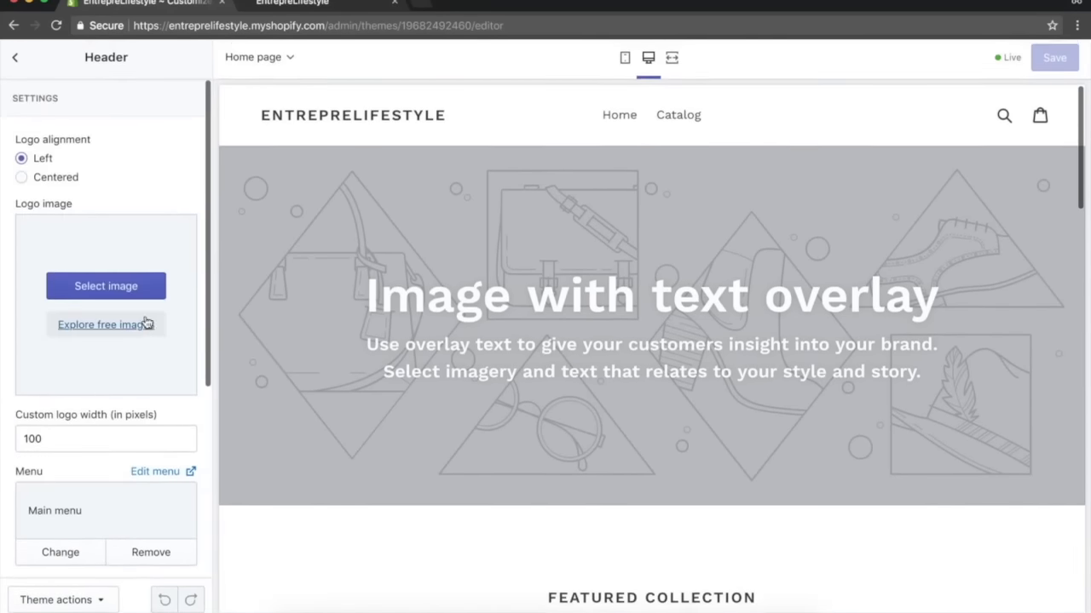
pyautogui.click(16, 63)
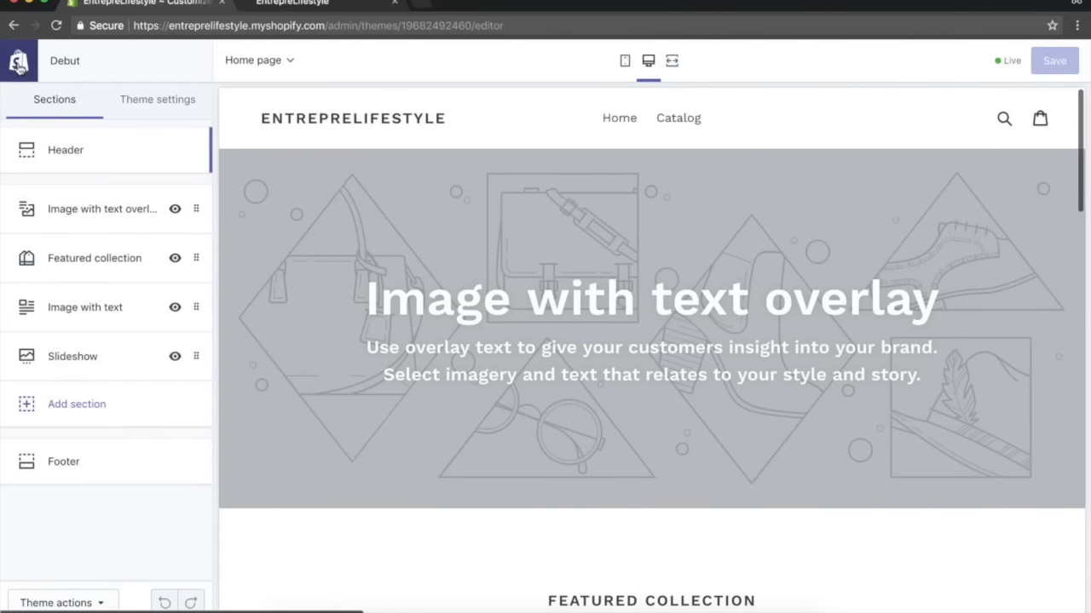
pyautogui.click(126, 215)
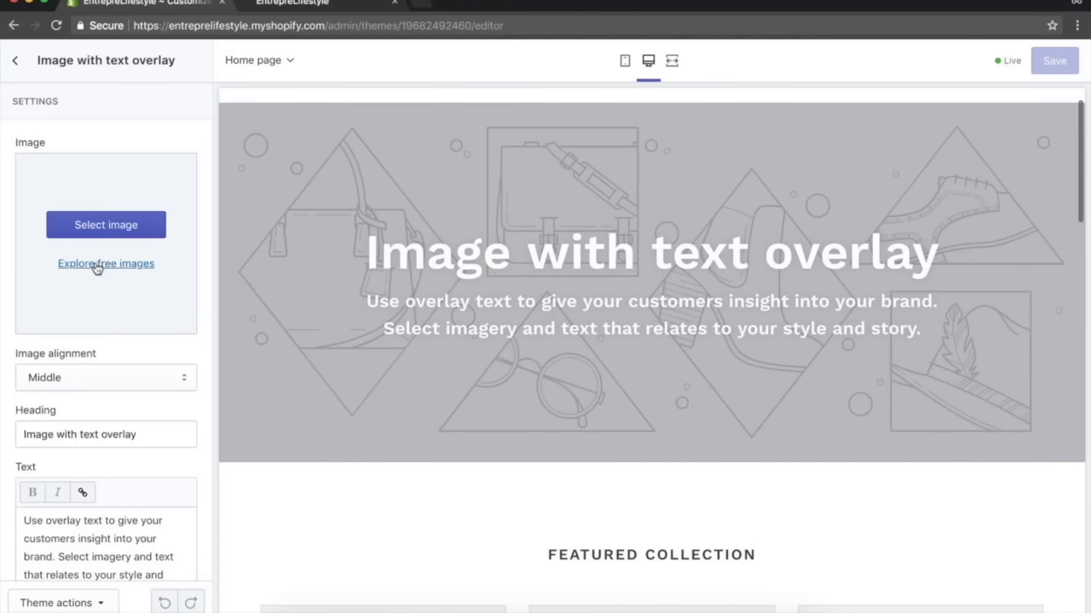
pyautogui.click(97, 267)
pyautogui.click(145, 345)
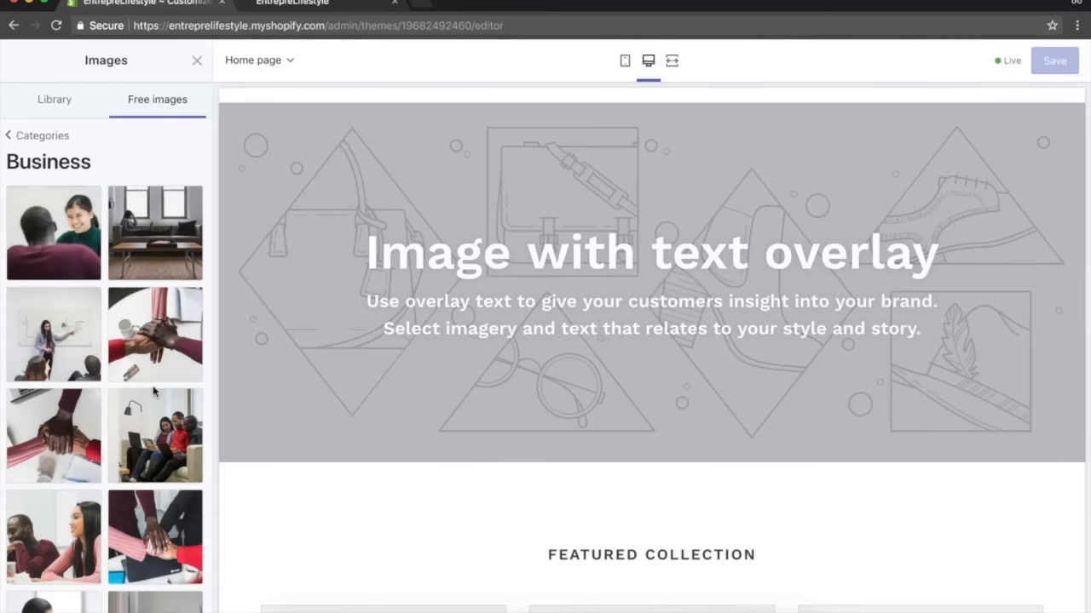
pyautogui.scroll(-5, 153, 388)
pyautogui.click(106, 491)
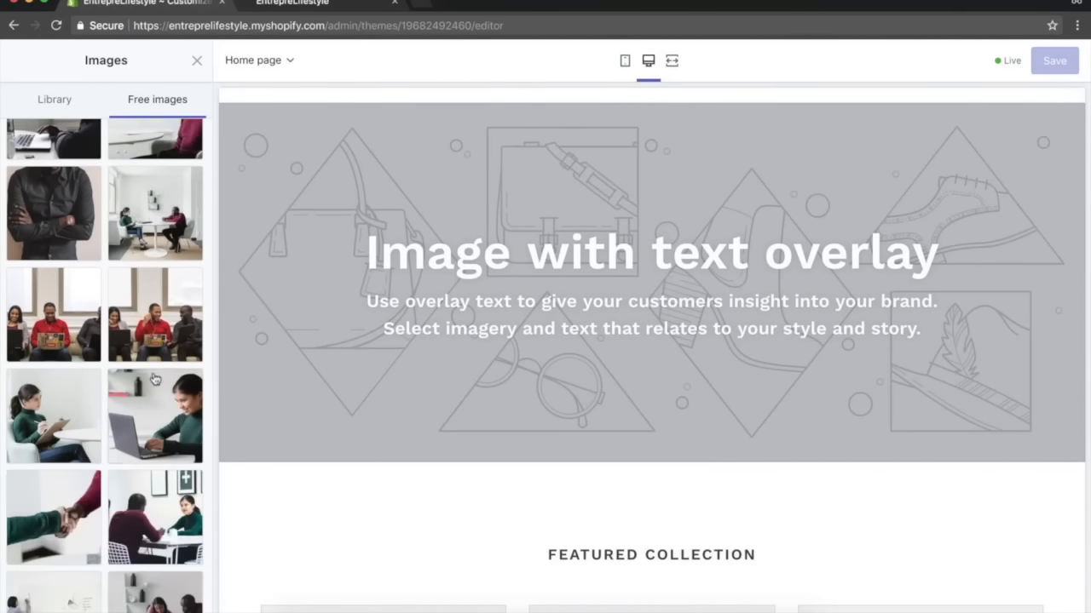
pyautogui.scroll(-5, 106, 383)
pyautogui.scroll(-5, 80, 414)
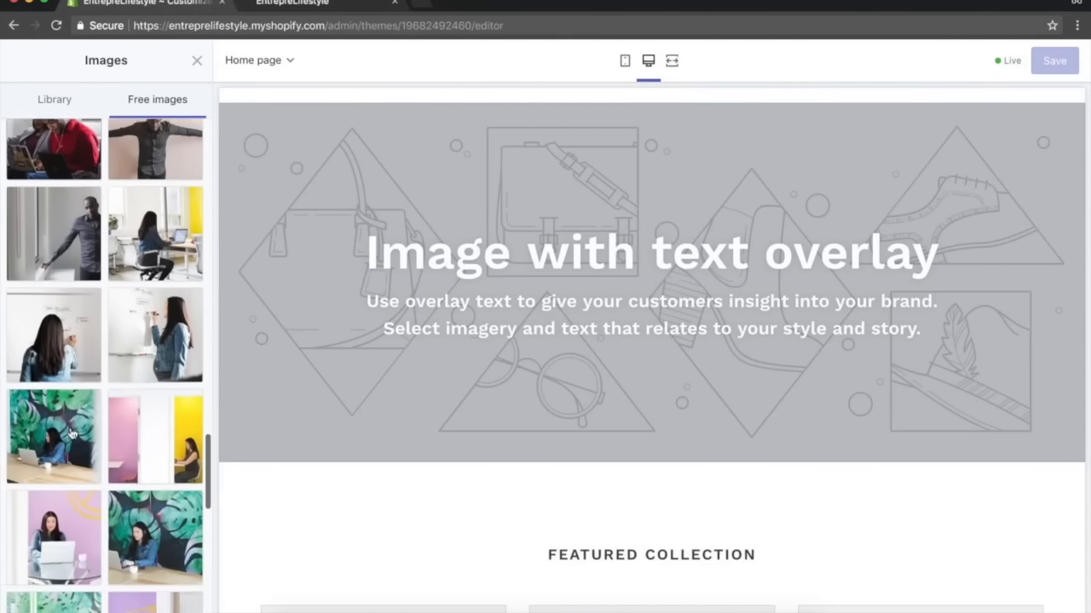
pyautogui.scroll(-2, 80, 414)
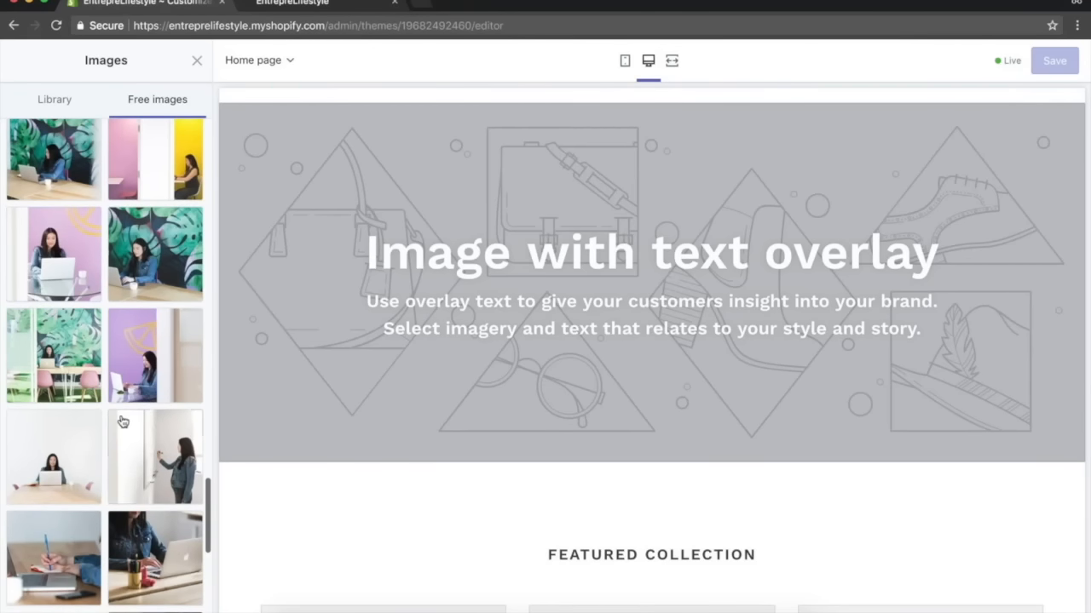
pyautogui.scroll(-1, 122, 413)
pyautogui.scroll(-2, 132, 330)
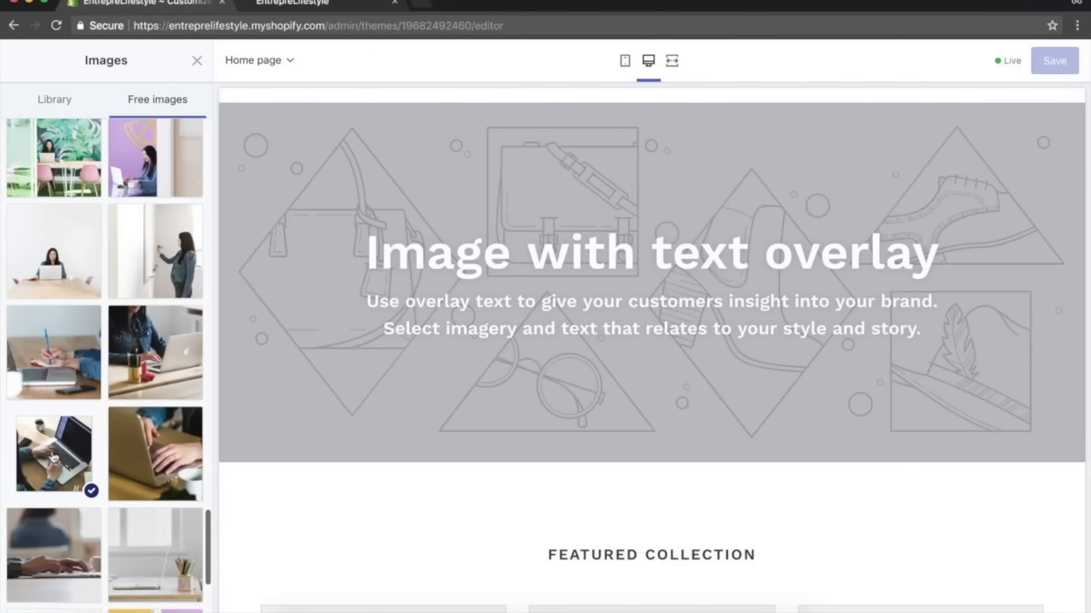
pyautogui.click(65, 457)
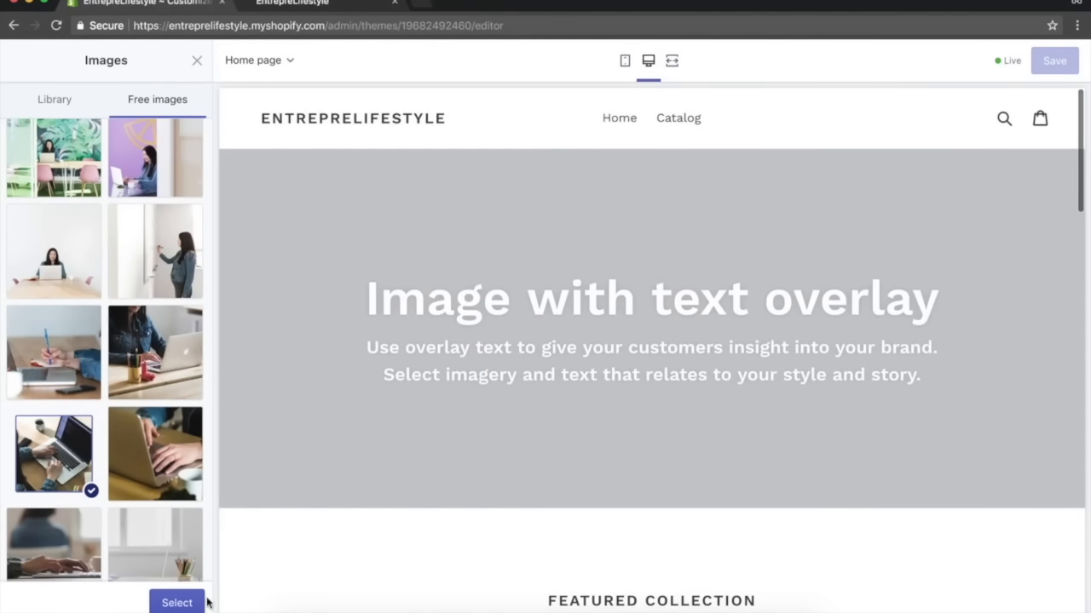
pyautogui.click(175, 603)
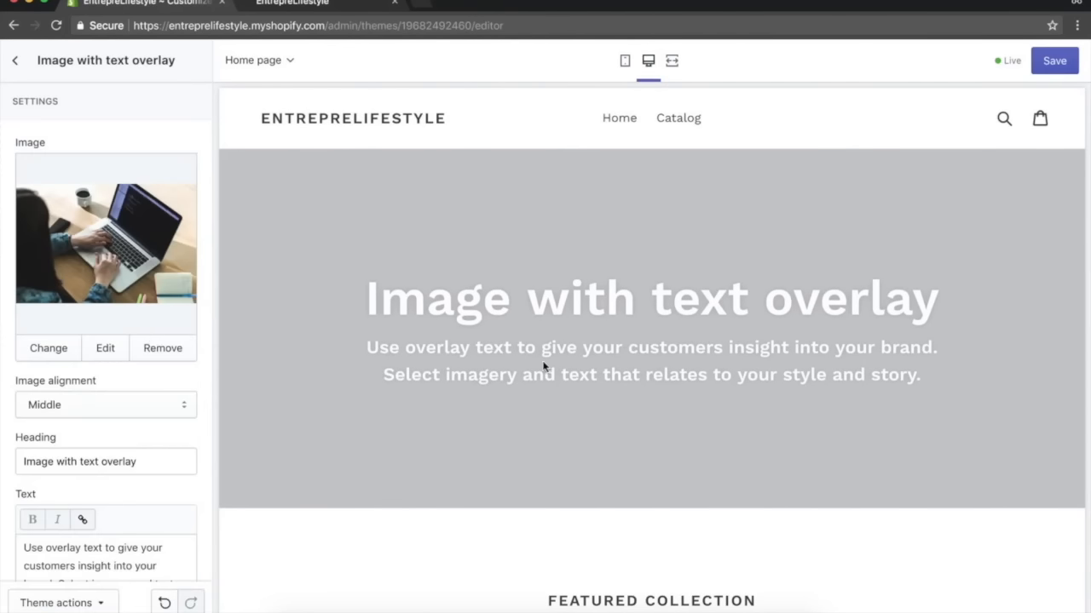
# Change the overlay section's heading to EntrepreLifestyle.
pyautogui.scroll(-2, 150, 388)
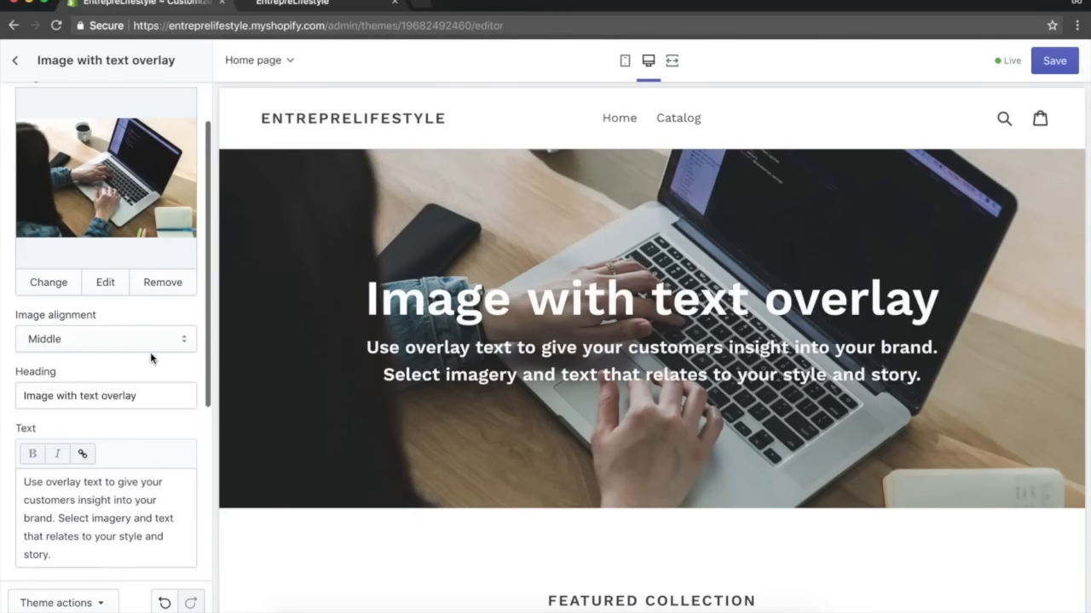
pyautogui.click(150, 348)
pyautogui.click(210, 372)
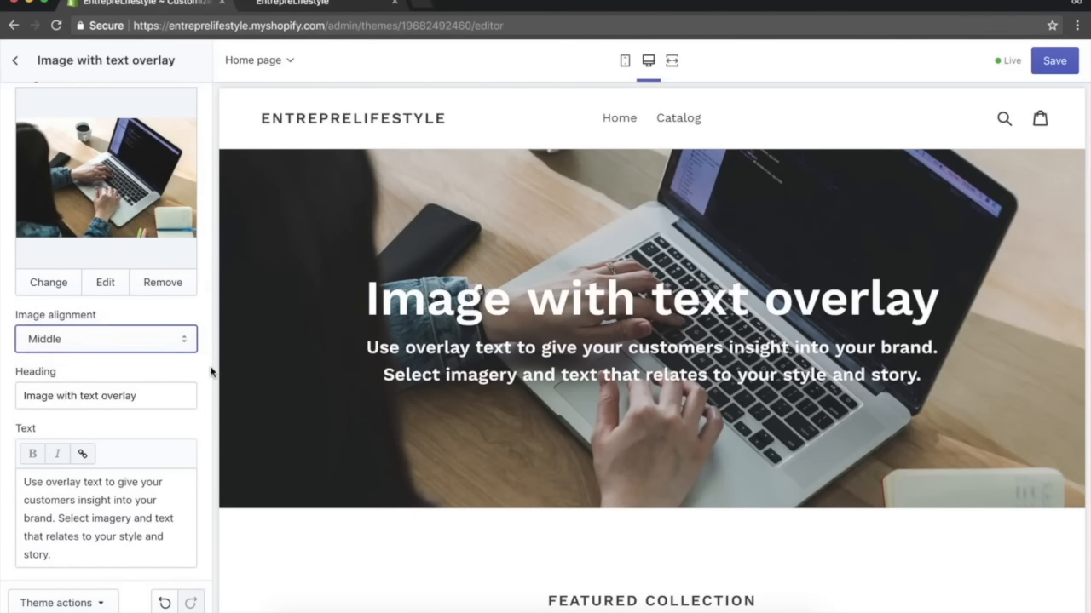
pyautogui.scroll(-1, 162, 385)
pyautogui.click(162, 355)
pyautogui.press('super+a')
pyautogui.write('EntrepreLifestyle')
# Clear all of the overlay section's body text.
pyautogui.doubleClick(120, 501)
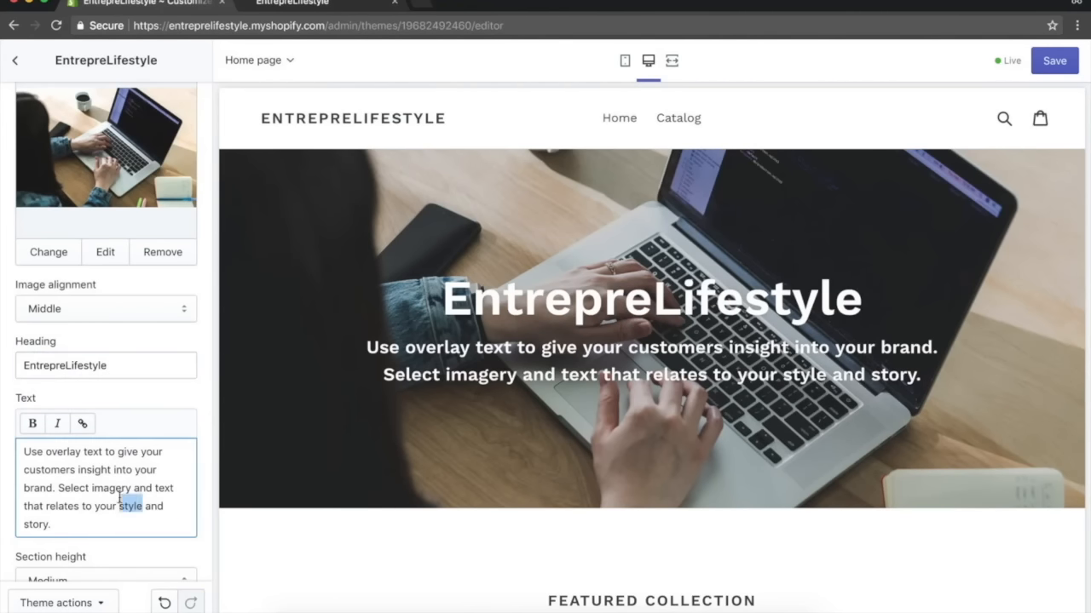
pyautogui.press('super+a')
pyautogui.press('BackSpace')
pyautogui.click(181, 379)
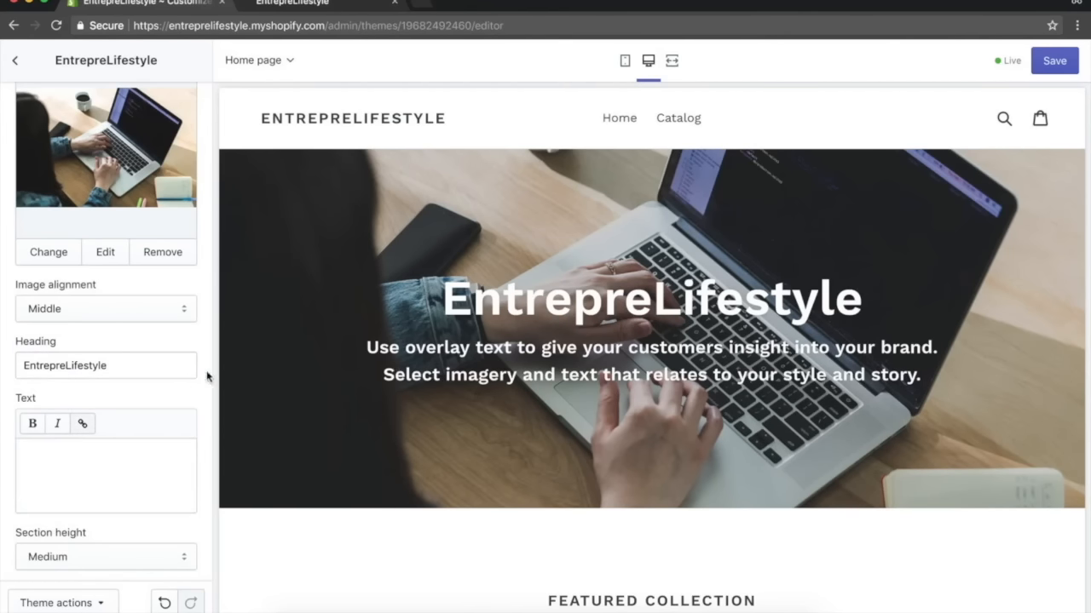
# Set the overlay section's button label to Click Here.
pyautogui.scroll(-4, 182, 384)
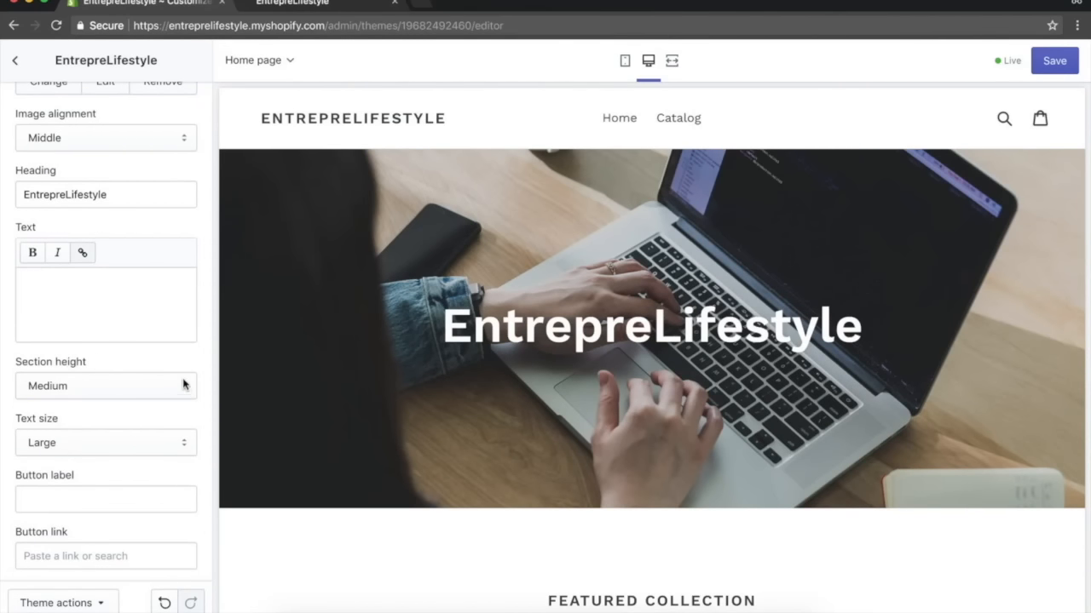
pyautogui.scroll(-2, 155, 260)
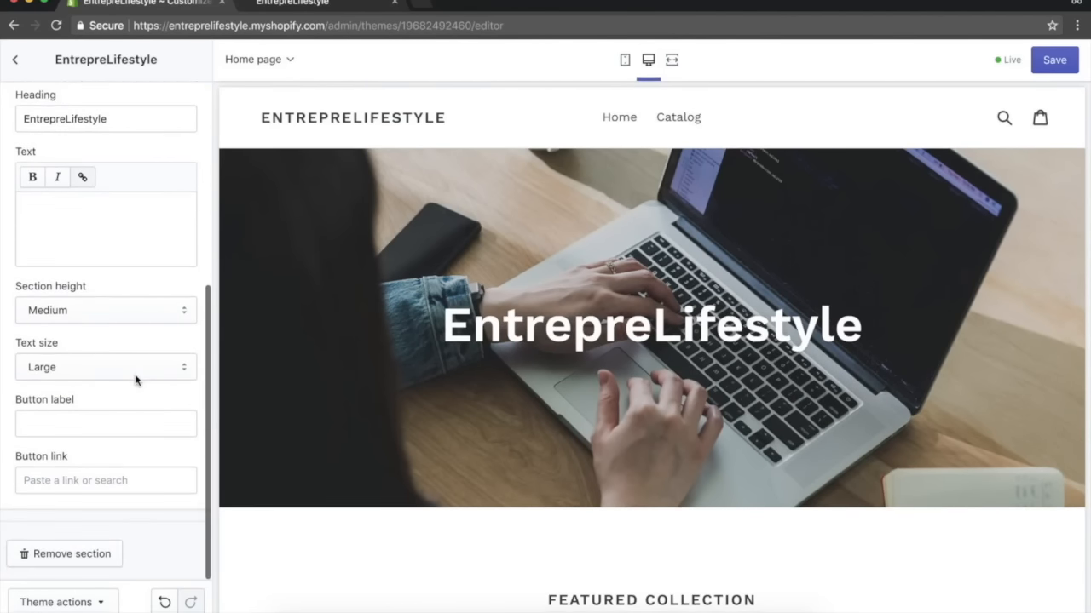
pyautogui.click(73, 424)
pyautogui.write('Click Here')
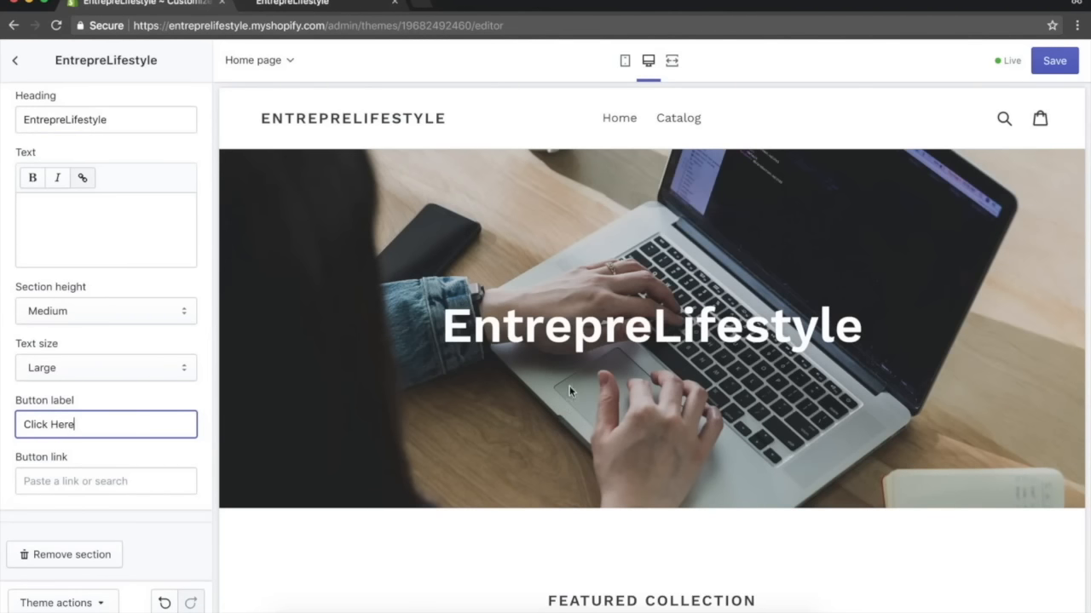
pyautogui.click(202, 406)
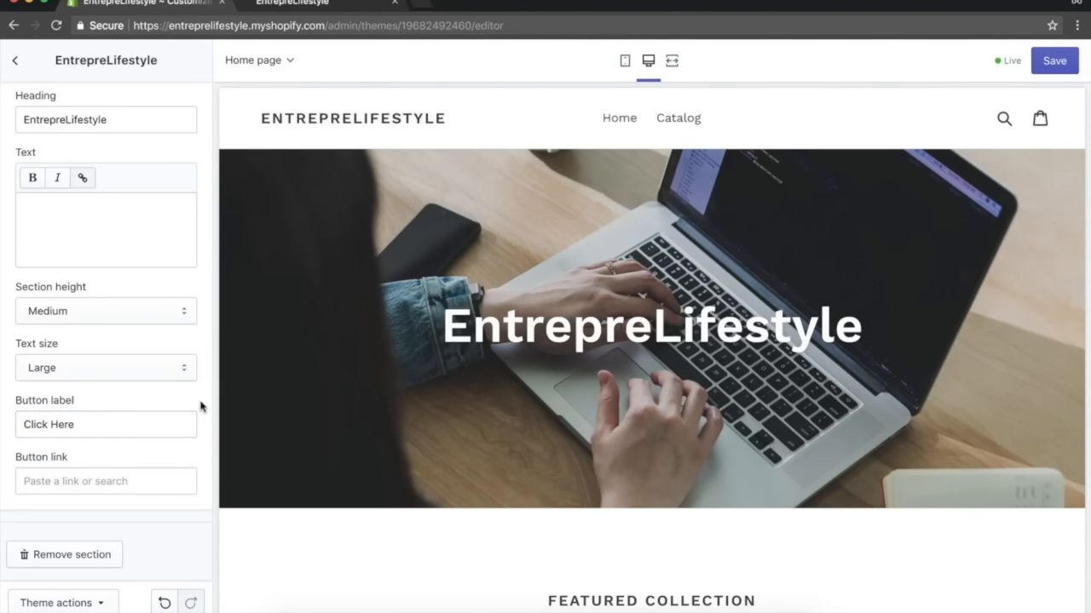
pyautogui.click(113, 483)
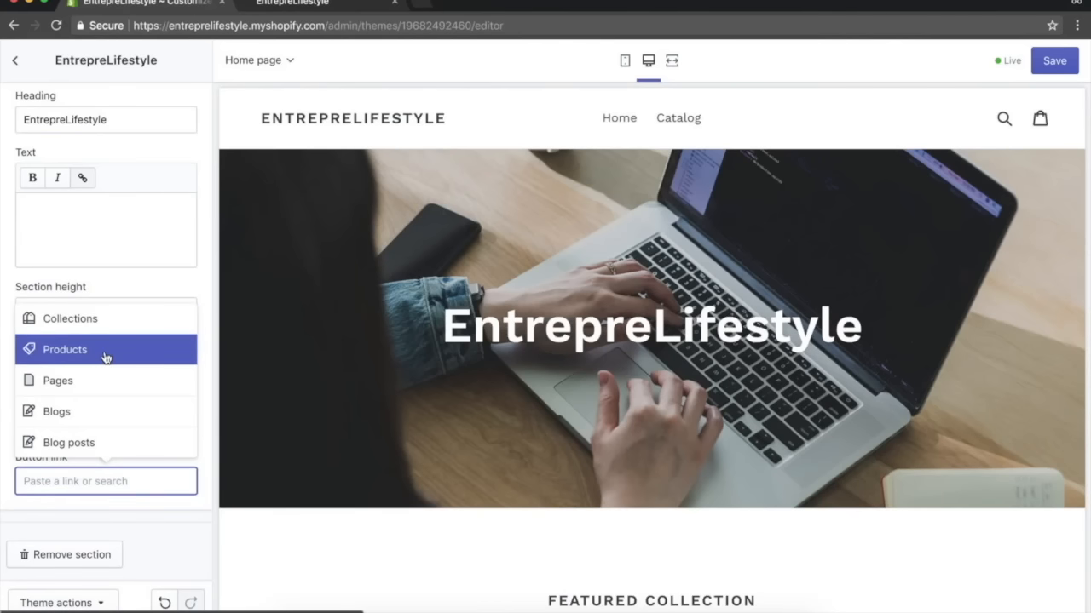
pyautogui.write('h')
pyautogui.write('//entrepreneurship')
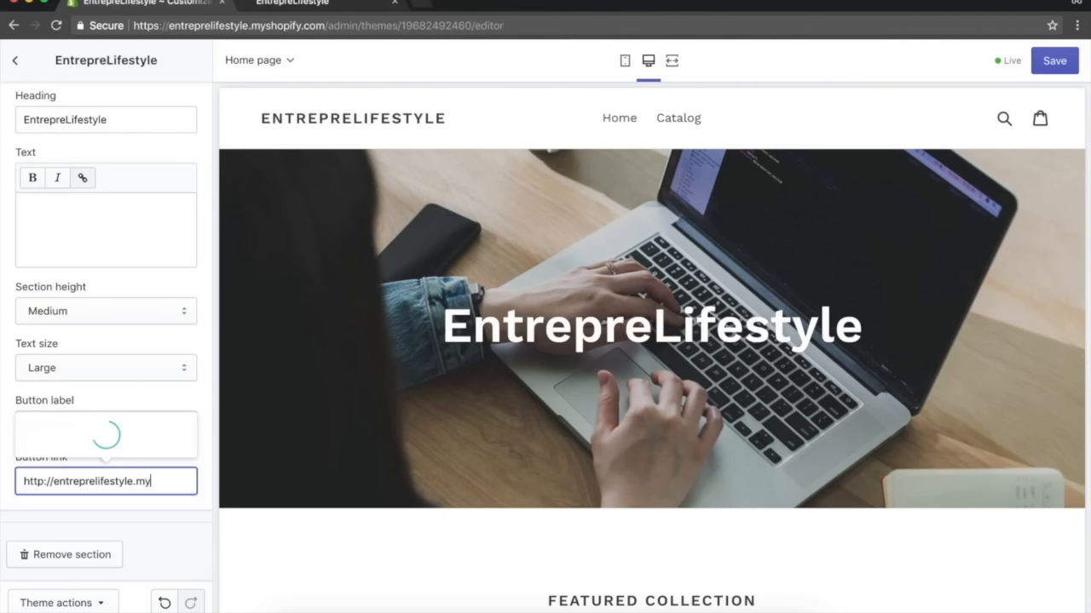
pyautogui.write('ify.com')
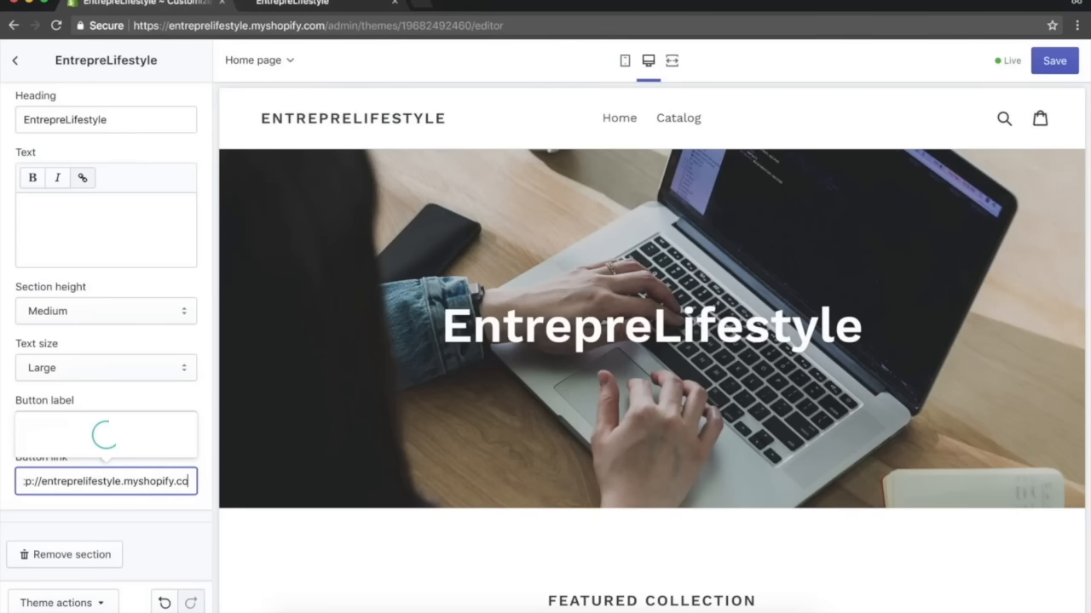
pyautogui.click(141, 526)
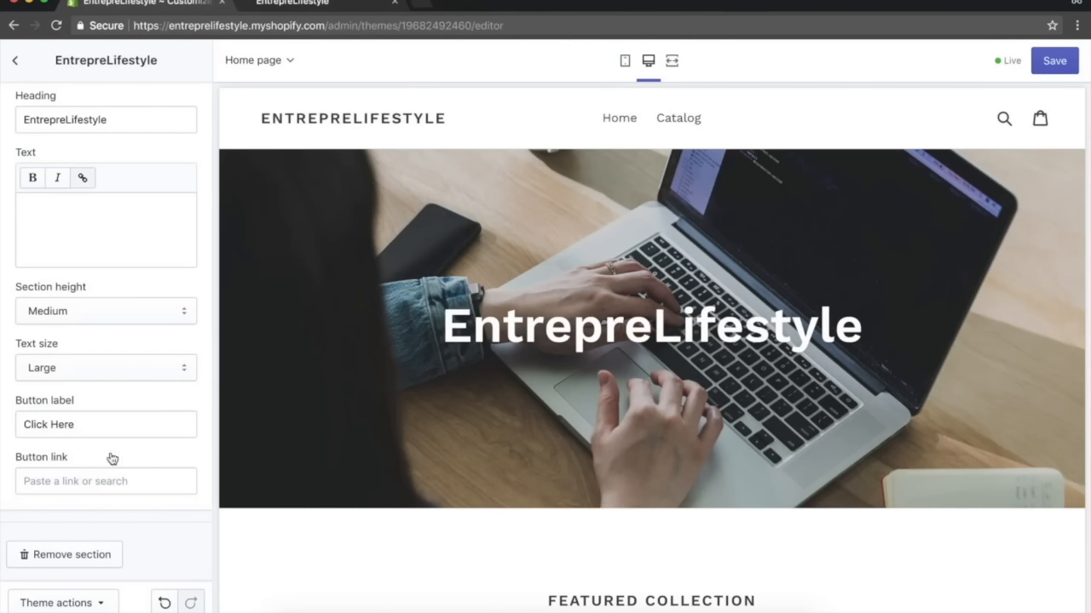
# Set the overlay button's link to the store address entreprelifestyle.myshopify.com copied from the address bar, then return to the section list.
pyautogui.click(88, 481)
pyautogui.click(70, 385)
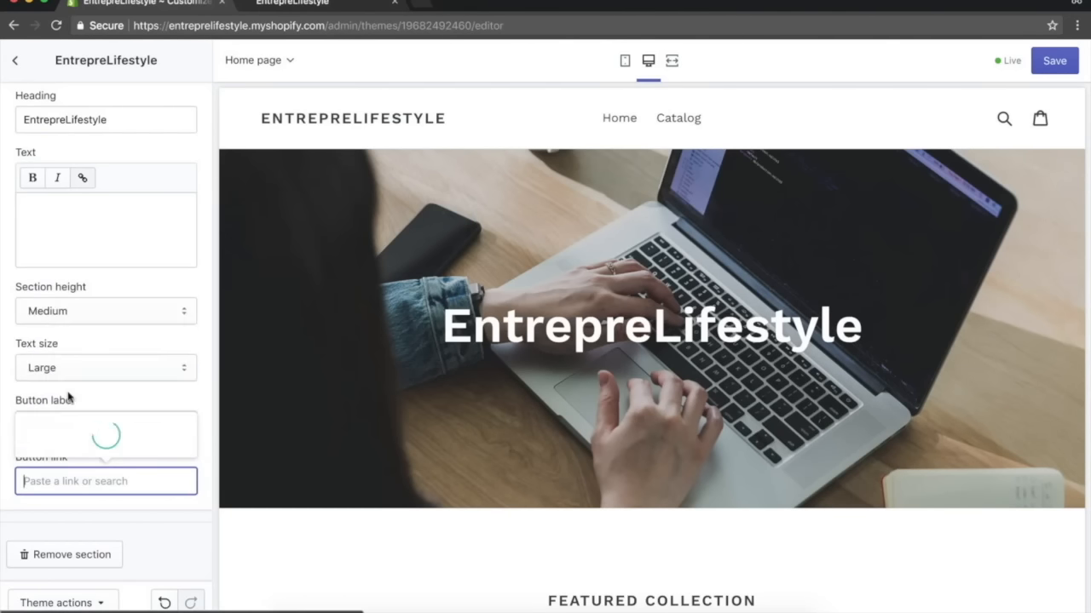
pyautogui.click(105, 526)
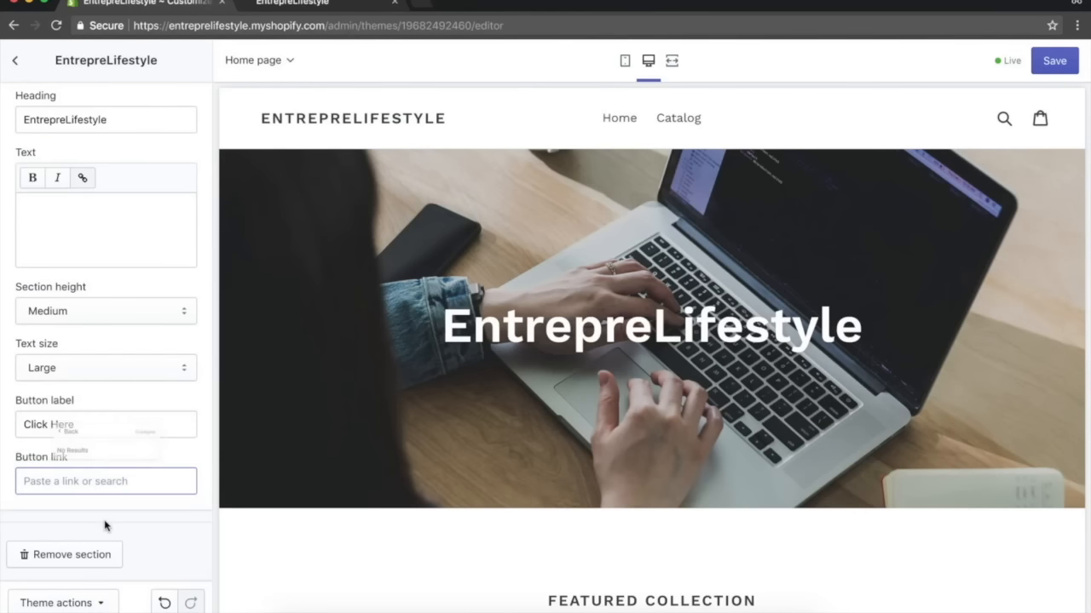
pyautogui.click(110, 483)
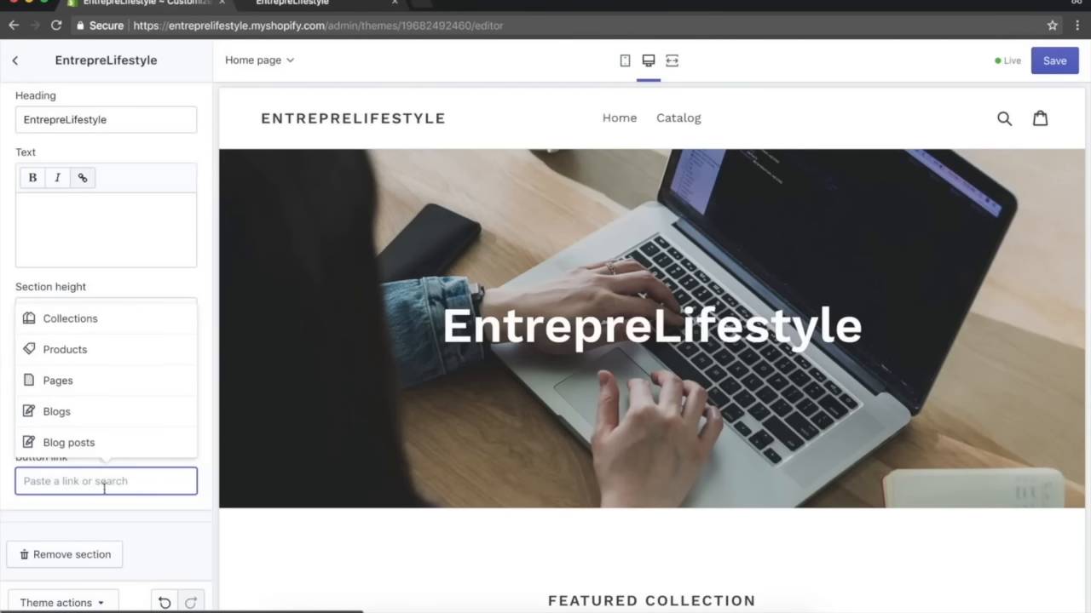
pyautogui.moveTo(323, 25); pyautogui.dragTo(180, 25)
pyautogui.hotkey('ctrl', 'c')
pyautogui.click(60, 480)
pyautogui.hotkey('ctrl', 'v')
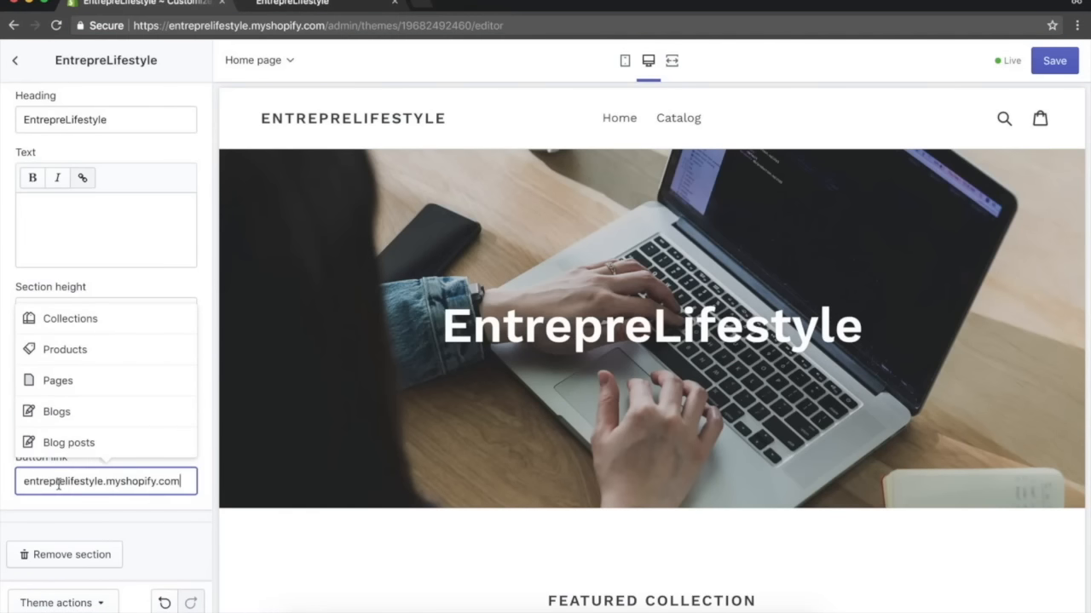
pyautogui.click(117, 415)
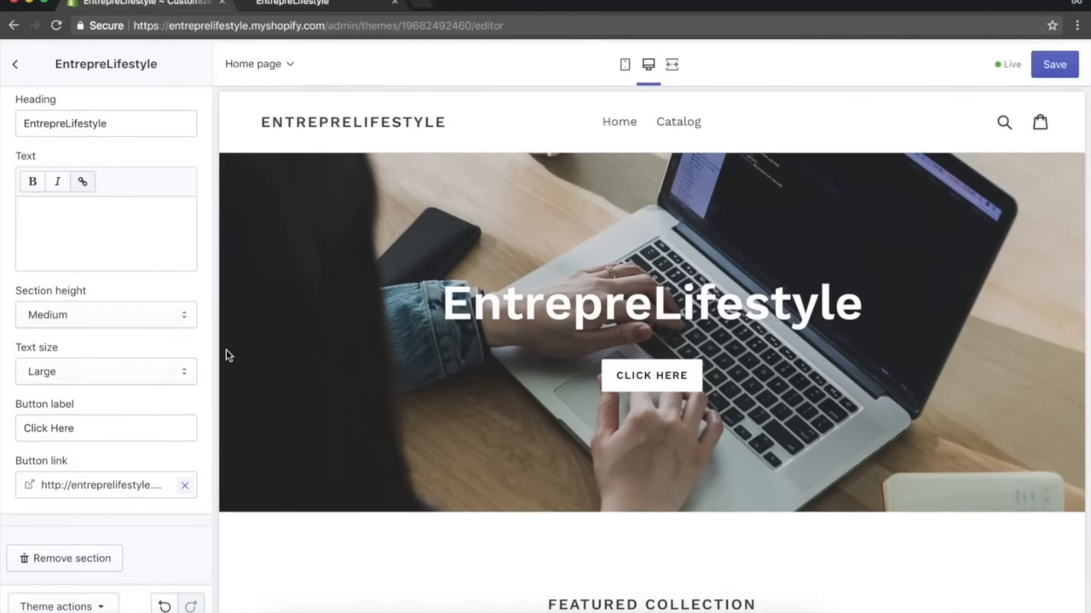
pyautogui.scroll(5, 144, 318)
pyautogui.scroll(1, 144, 319)
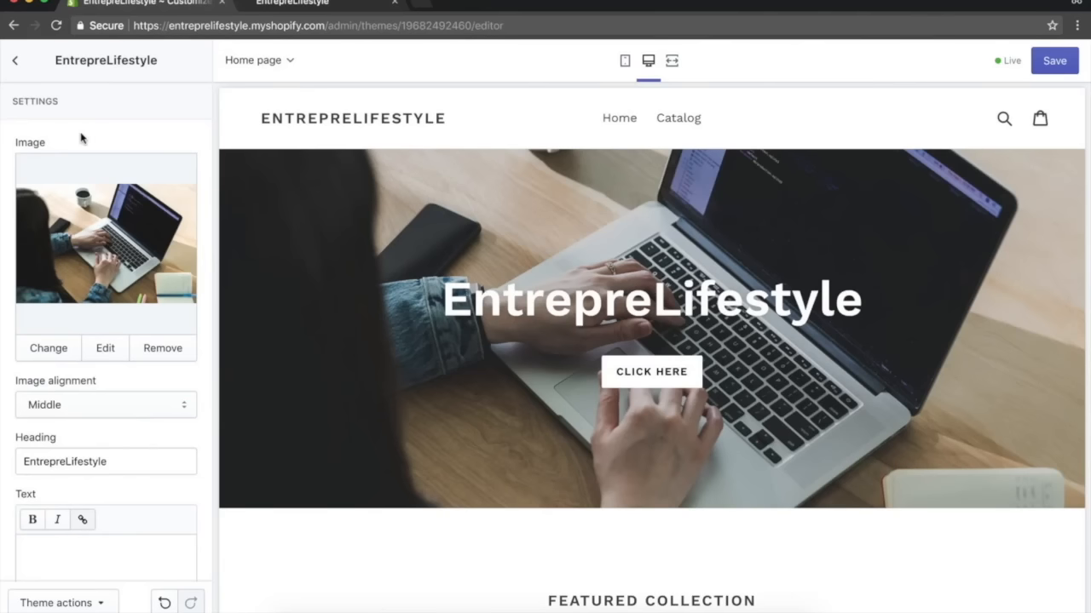
pyautogui.click(14, 60)
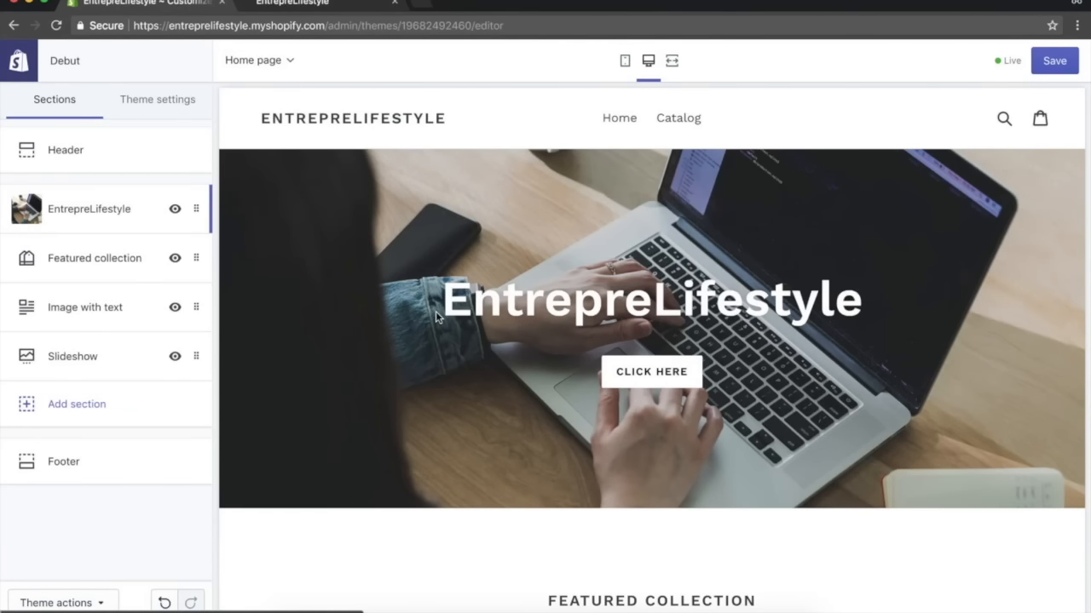
# Compare the live store's homepage with the Startup Drugz reference site's homepage layout.
pyautogui.scroll(-3, 492, 334)
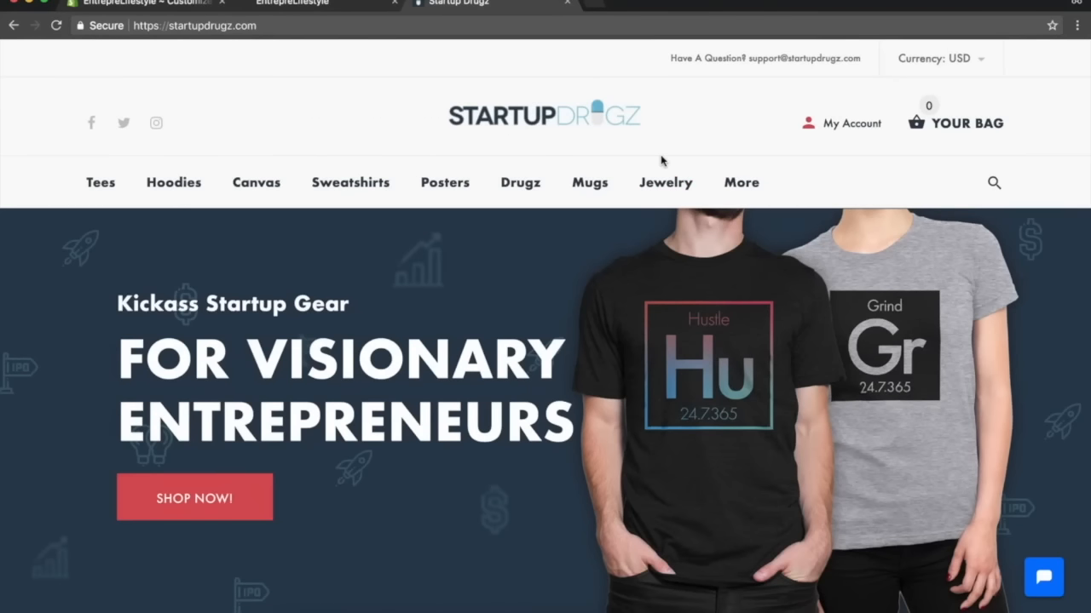
pyautogui.scroll(-15, 513, 386)
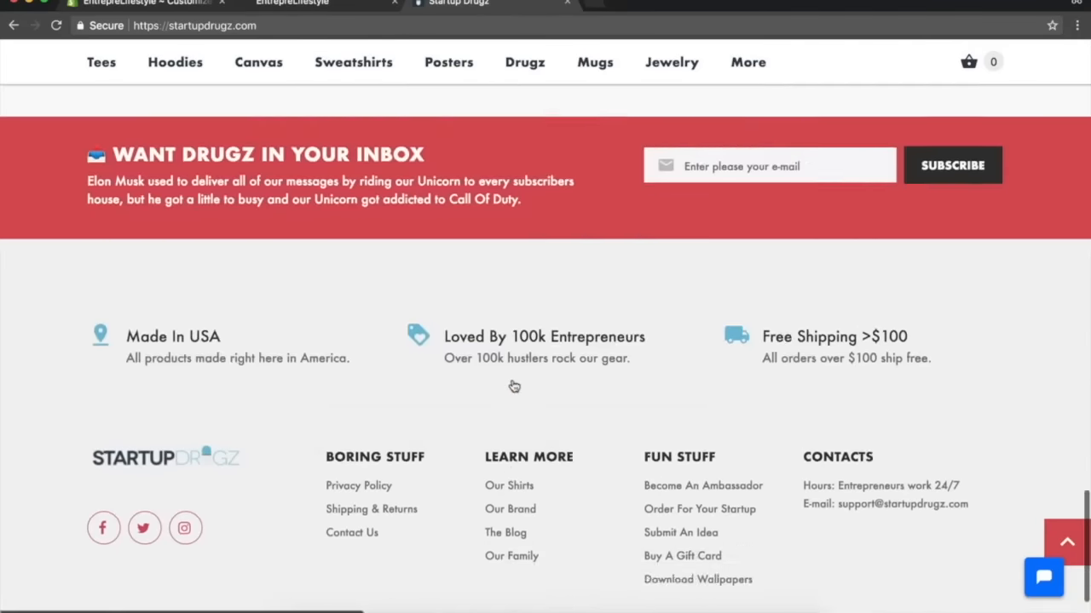
pyautogui.scroll(15, 514, 386)
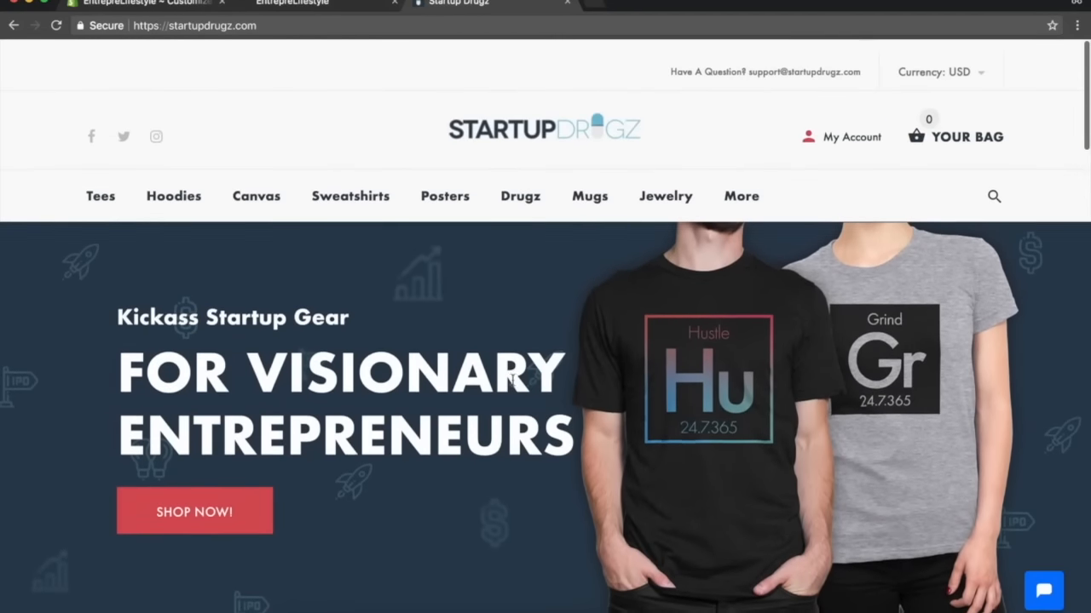
pyautogui.click(285, 4)
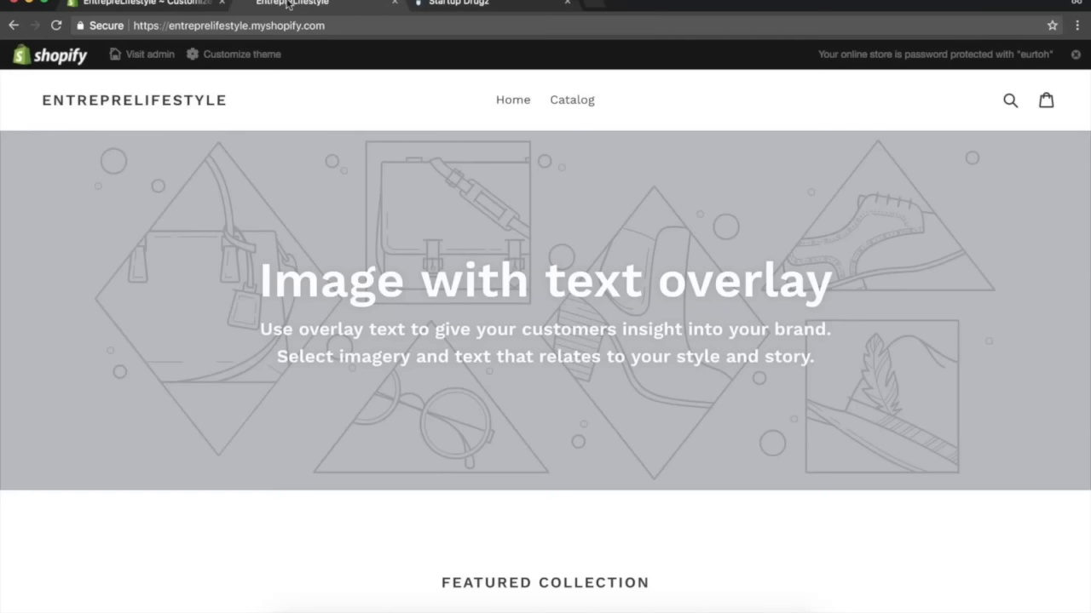
pyautogui.click(485, 4)
pyautogui.scroll(-5, 511, 384)
pyautogui.scroll(5, 511, 384)
pyautogui.scroll(-5, 545, 326)
pyautogui.scroll(5, 545, 326)
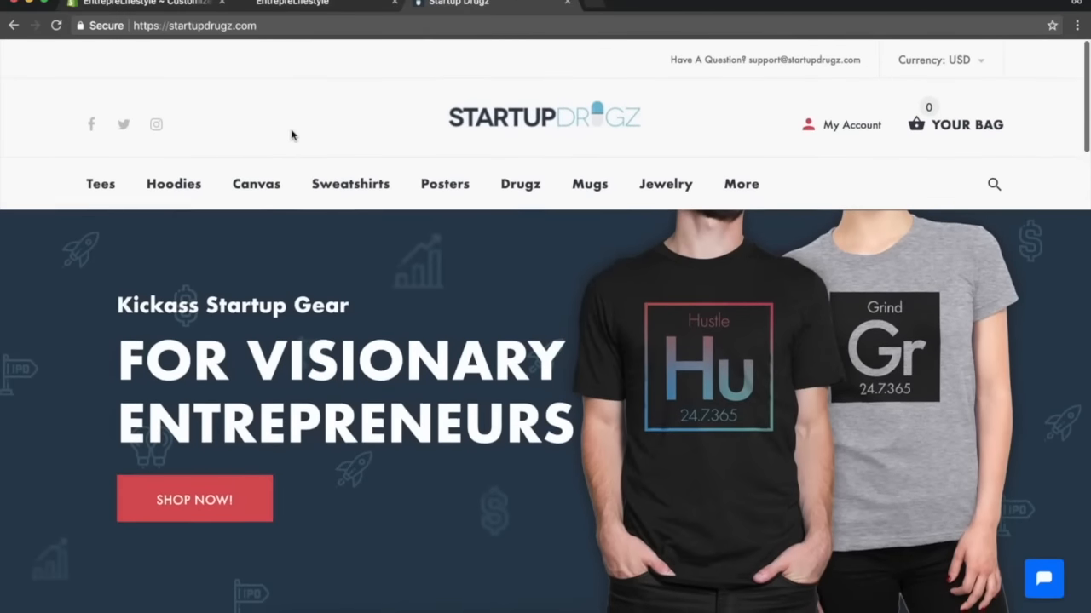
pyautogui.click(185, 7)
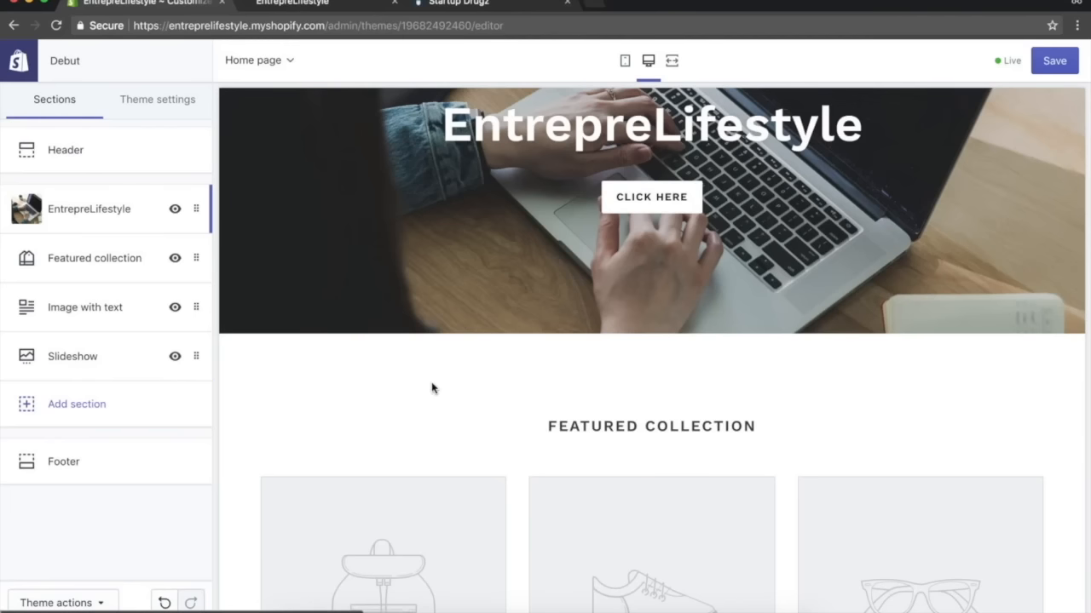
pyautogui.scroll(3, 431, 386)
pyautogui.scroll(-3, 542, 366)
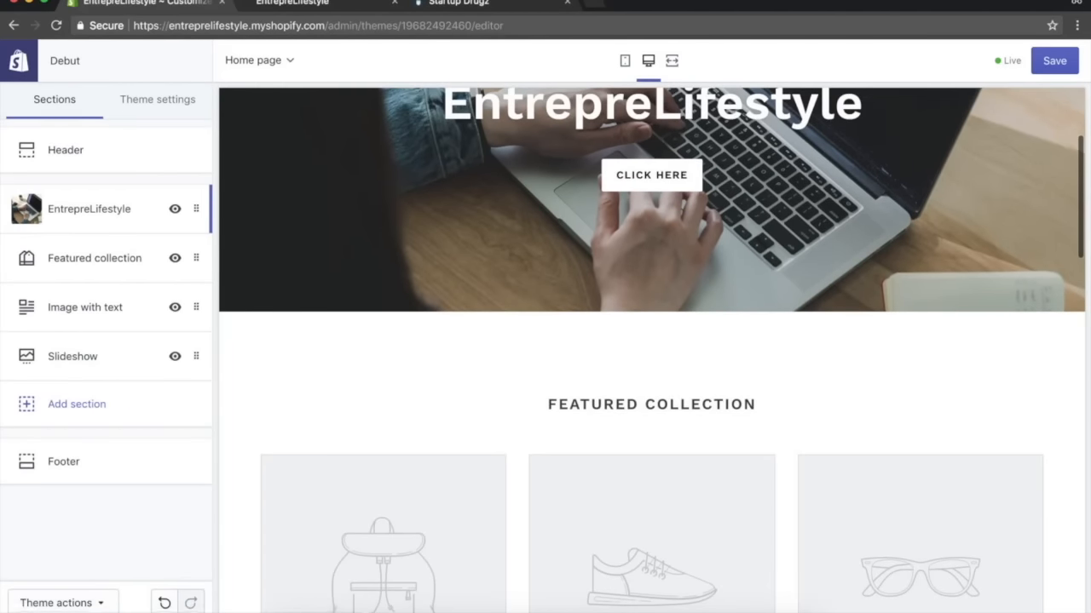
pyautogui.click(323, 6)
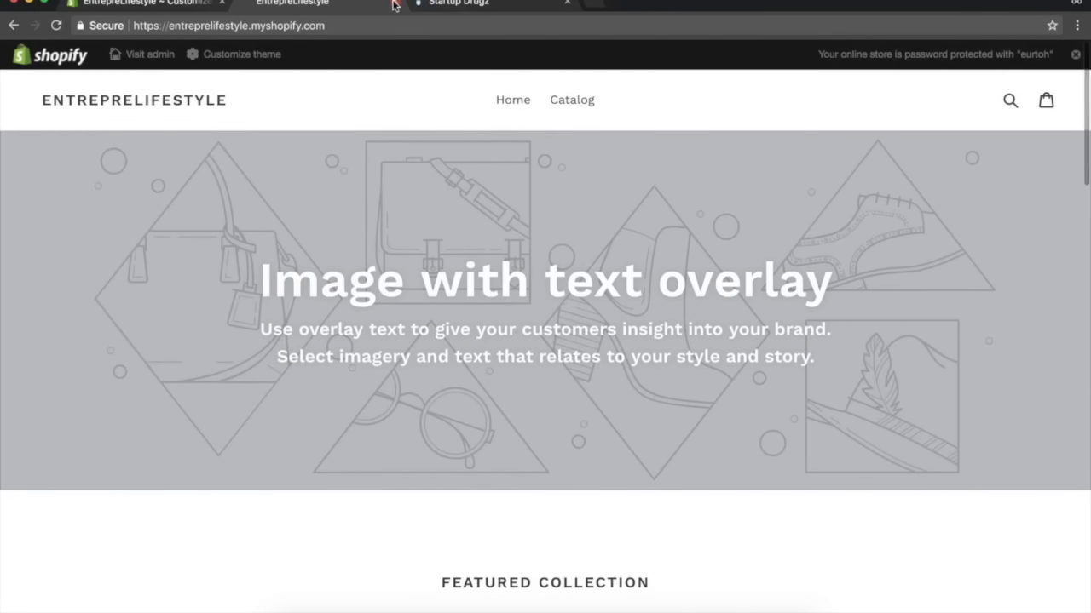
pyautogui.click(394, 4)
pyautogui.scroll(-6, 458, 429)
pyautogui.scroll(3, 554, 298)
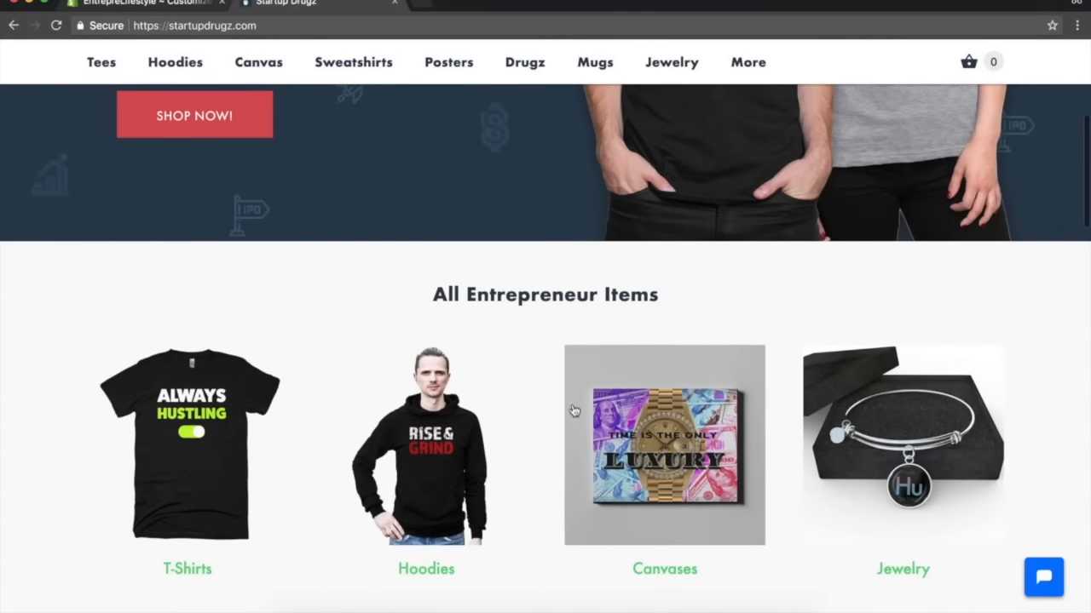
pyautogui.click(119, 7)
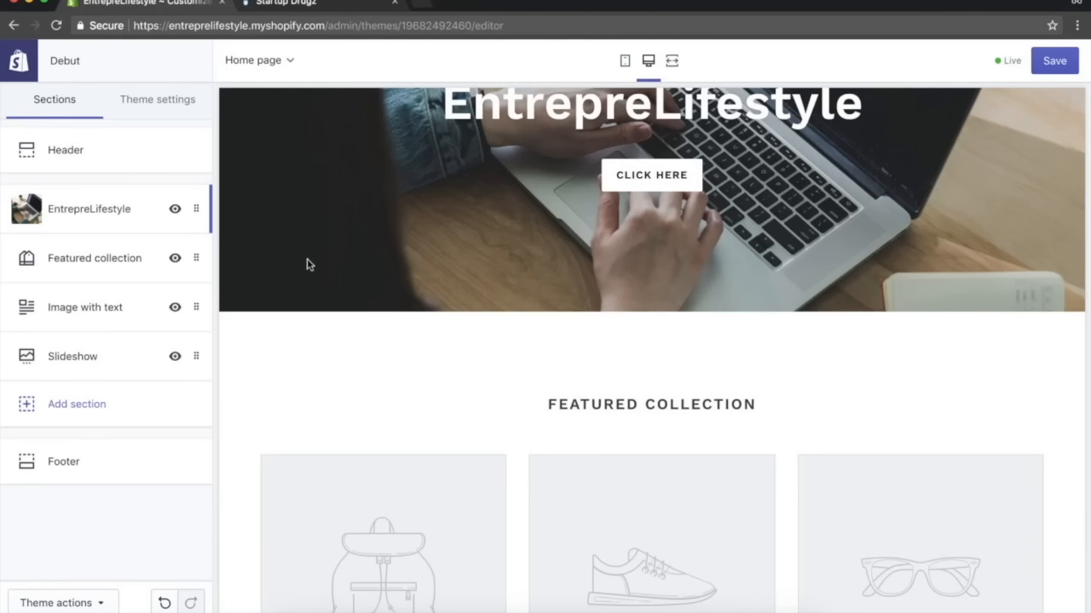
# Set the Featured collection section to 4 products per row and change its heading to All Items.
pyautogui.click(91, 258)
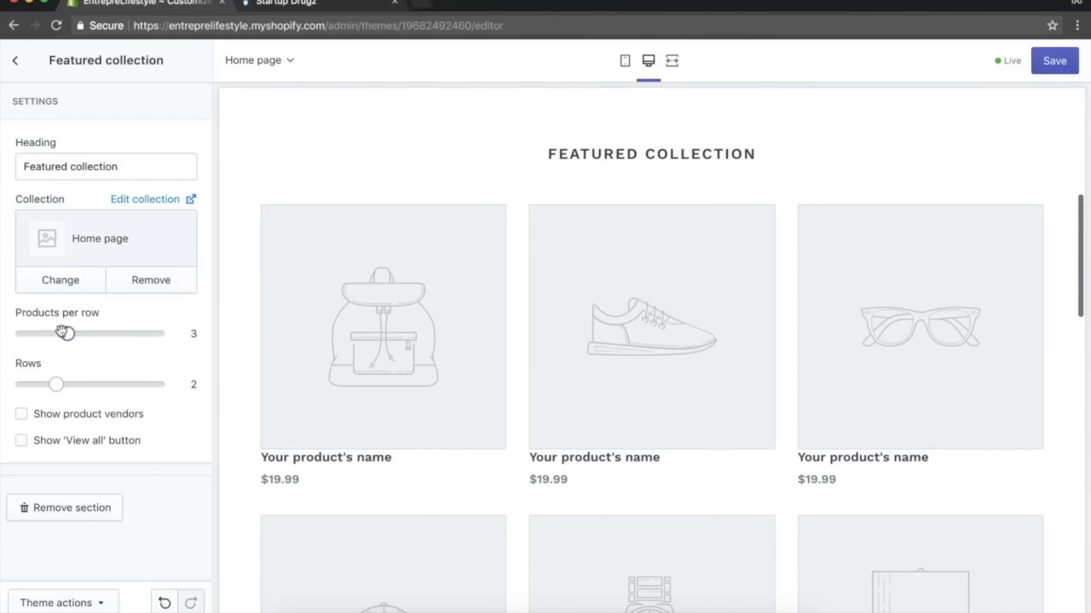
pyautogui.moveTo(71, 334); pyautogui.dragTo(92, 338)
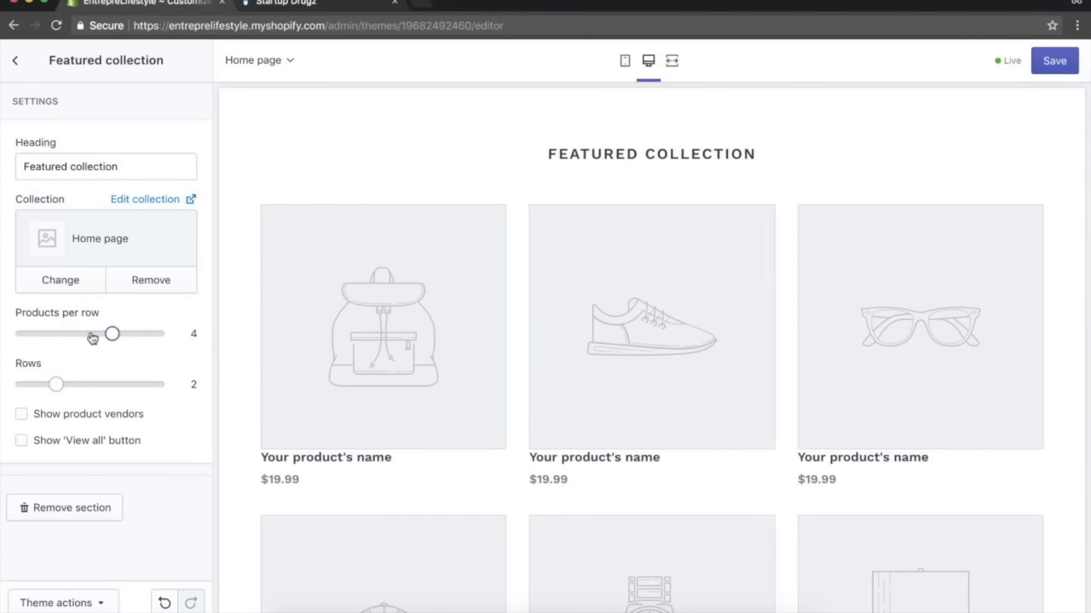
pyautogui.click(305, 3)
pyautogui.click(136, 3)
pyautogui.tripleClick(122, 165)
pyautogui.write('All Items')
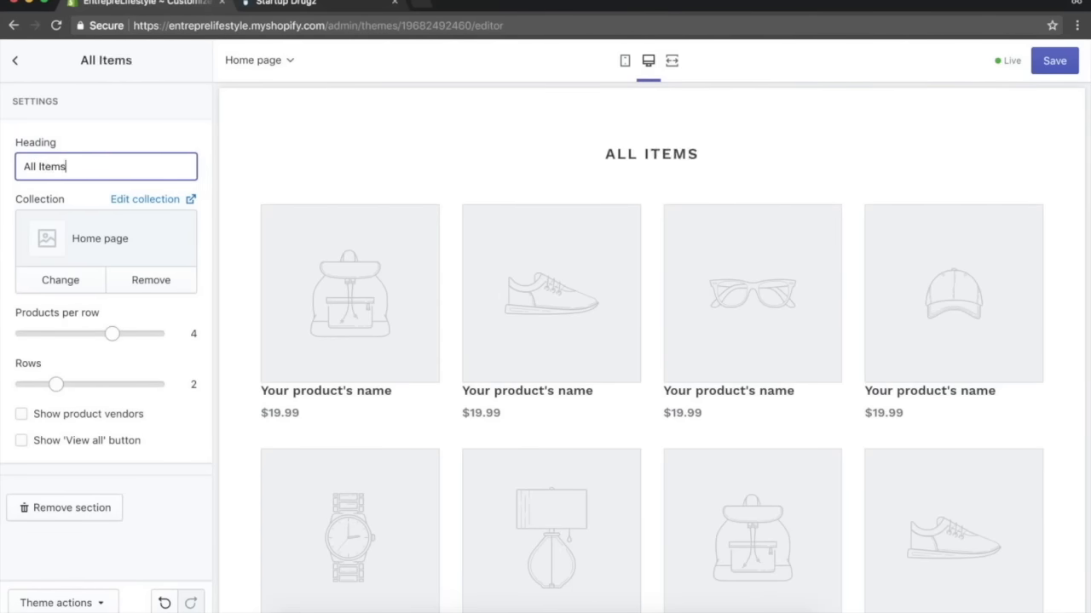
# Browse the Startup Drugz homepage's category and product rows for reference.
pyautogui.click(275, 4)
pyautogui.scroll(-6, 477, 272)
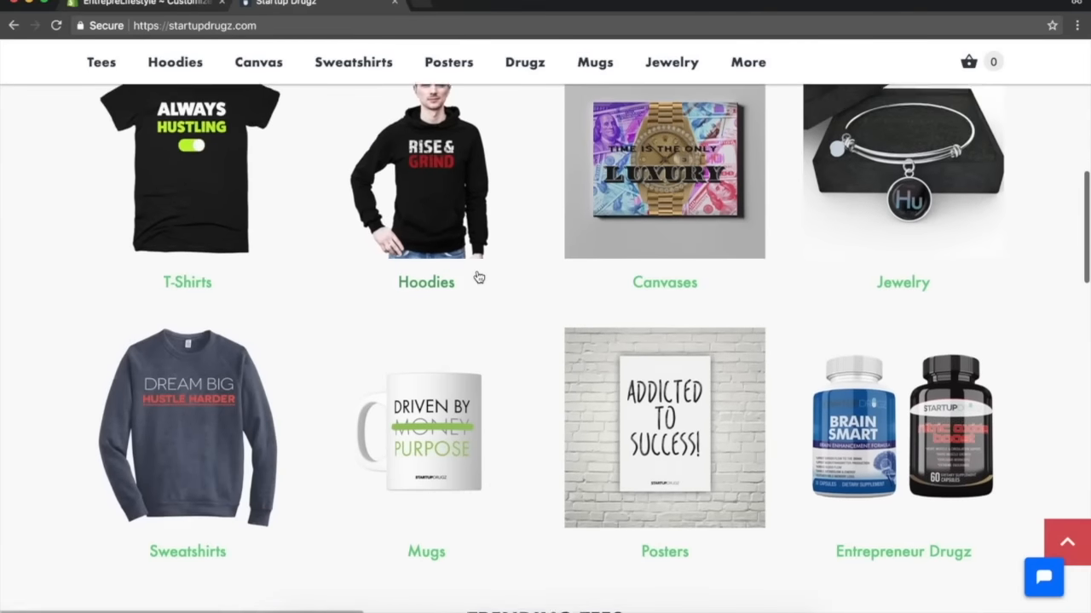
pyautogui.click(136, 4)
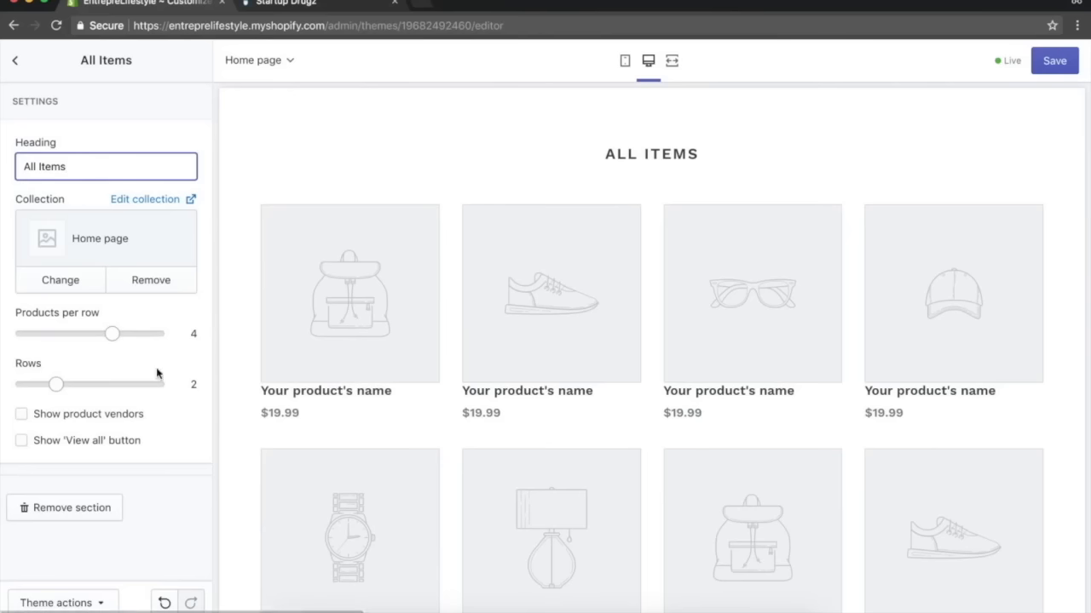
pyautogui.scroll(-3, 429, 412)
pyautogui.hotkey('ctrl', 'Tab')
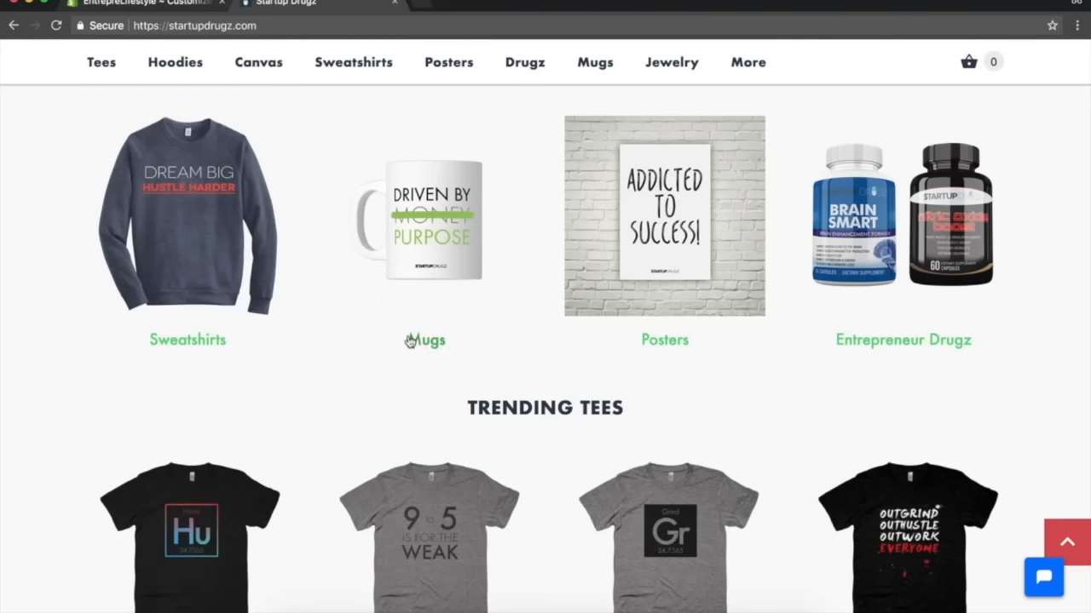
pyautogui.scroll(-8, 400, 288)
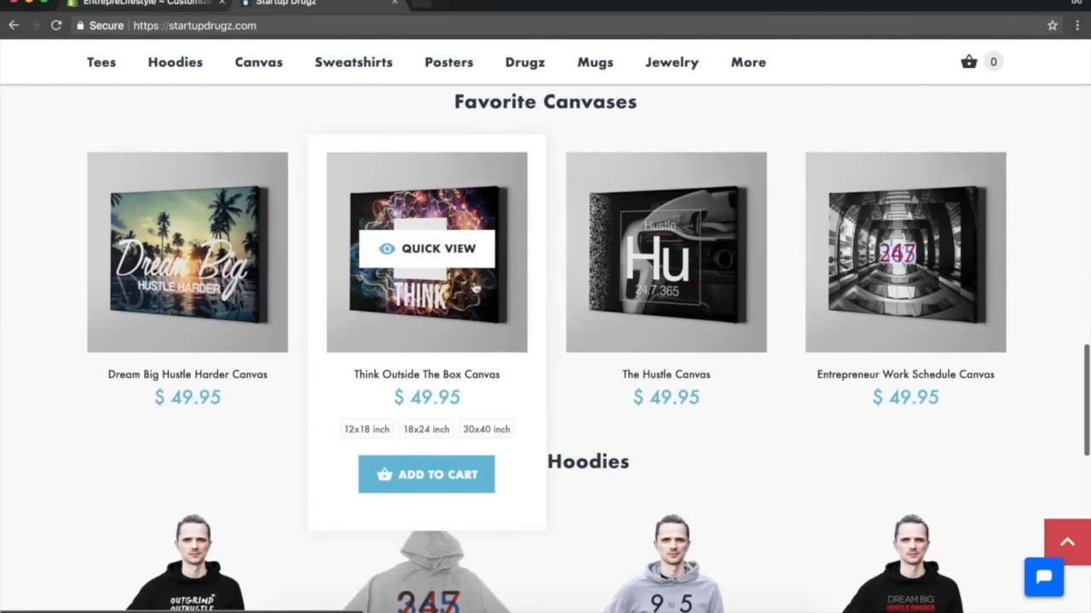
pyautogui.click(166, 9)
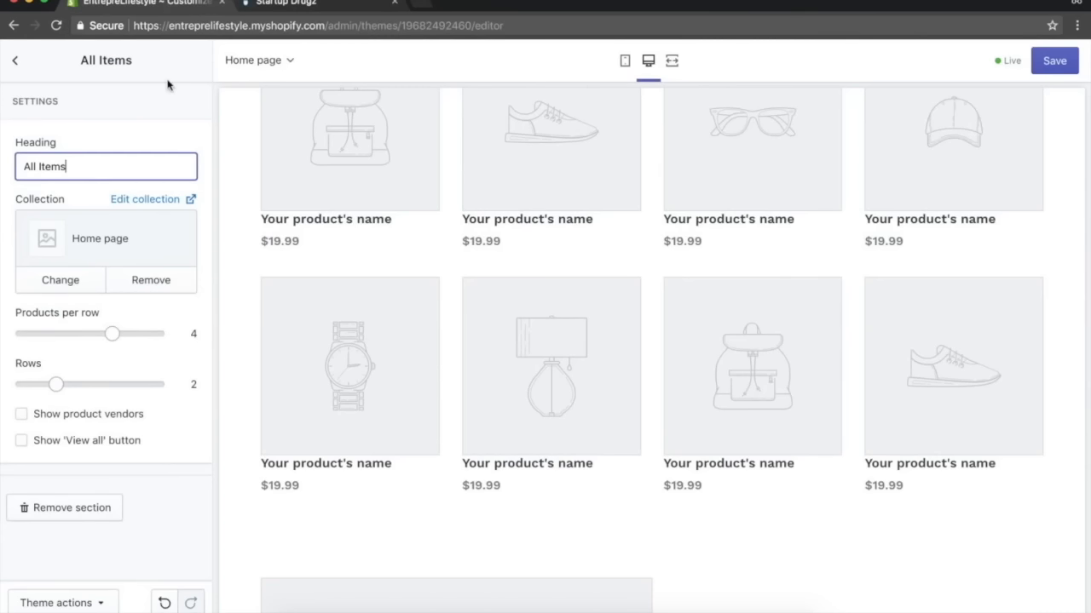
# Examine the Image with text section's settings and return to the section list.
pyautogui.click(15, 62)
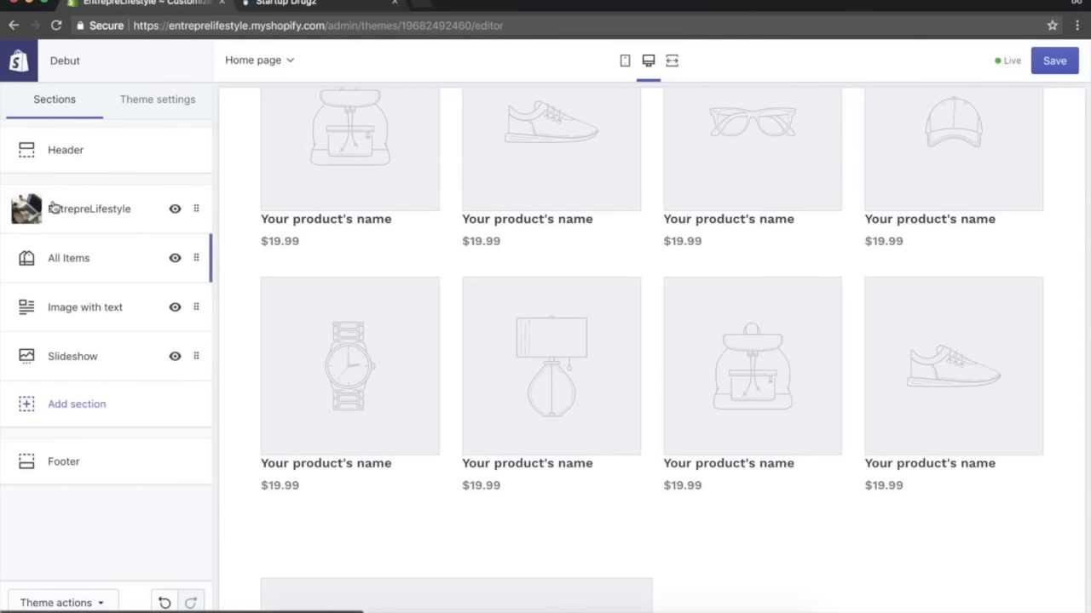
pyautogui.scroll(-4, 378, 264)
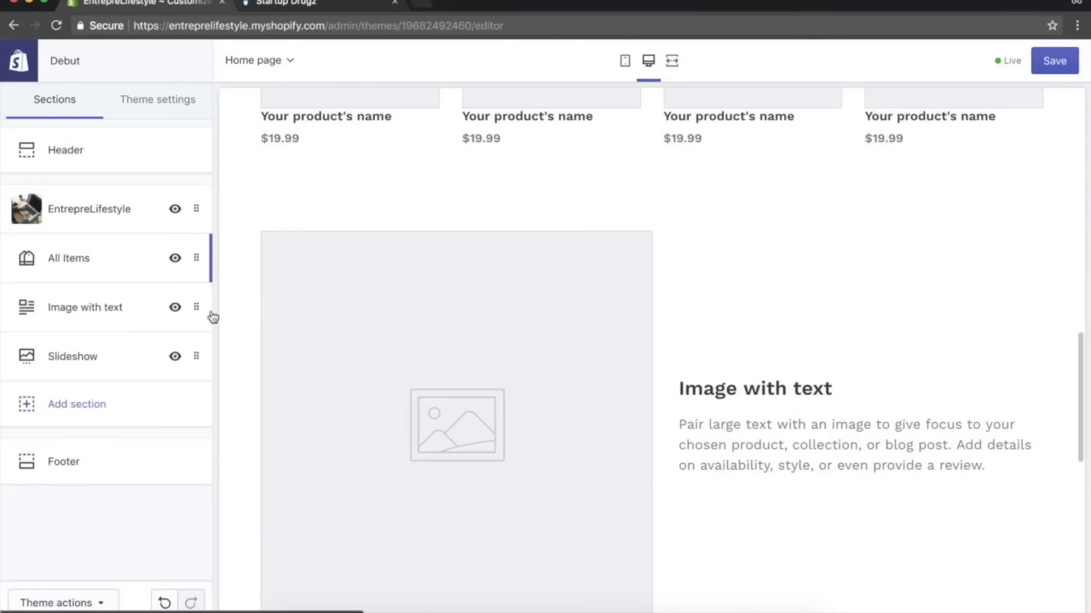
pyautogui.scroll(5, 524, 290)
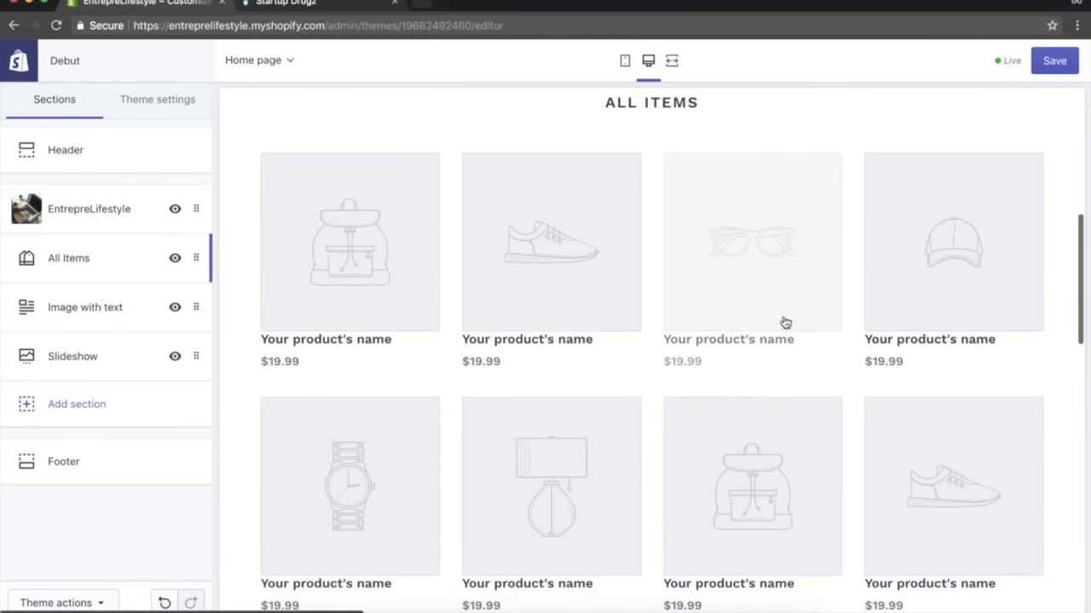
pyautogui.click(192, 307)
pyautogui.scroll(-3, 117, 414)
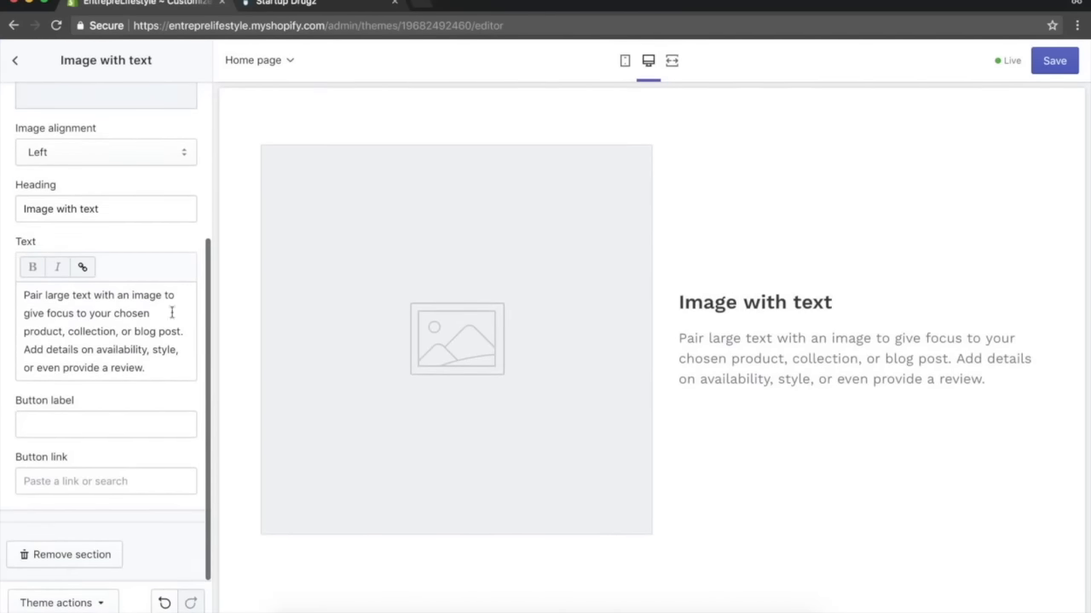
pyautogui.scroll(3, 168, 302)
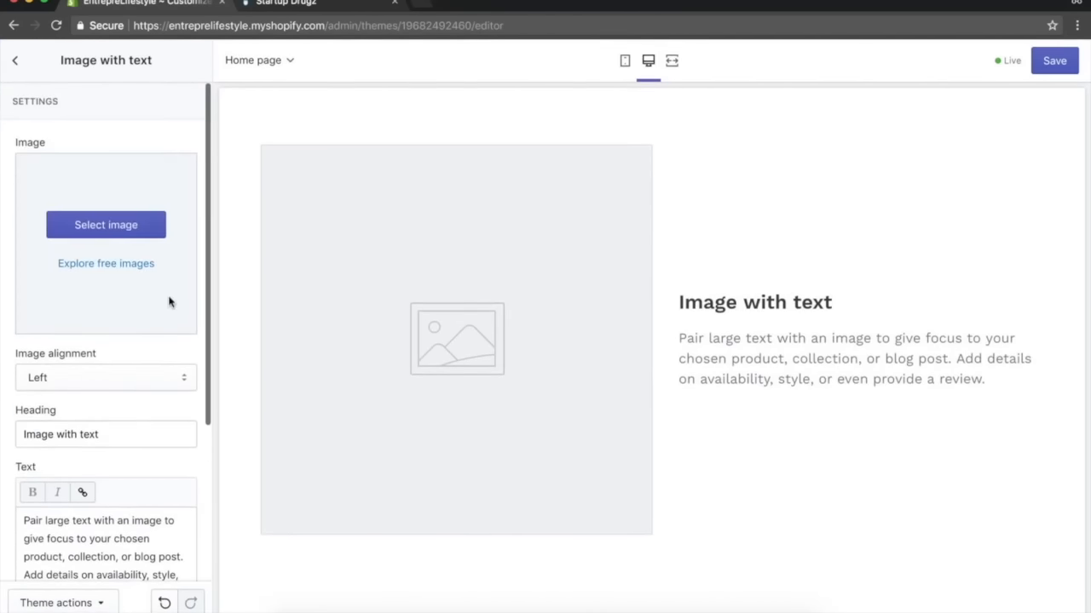
pyautogui.click(15, 61)
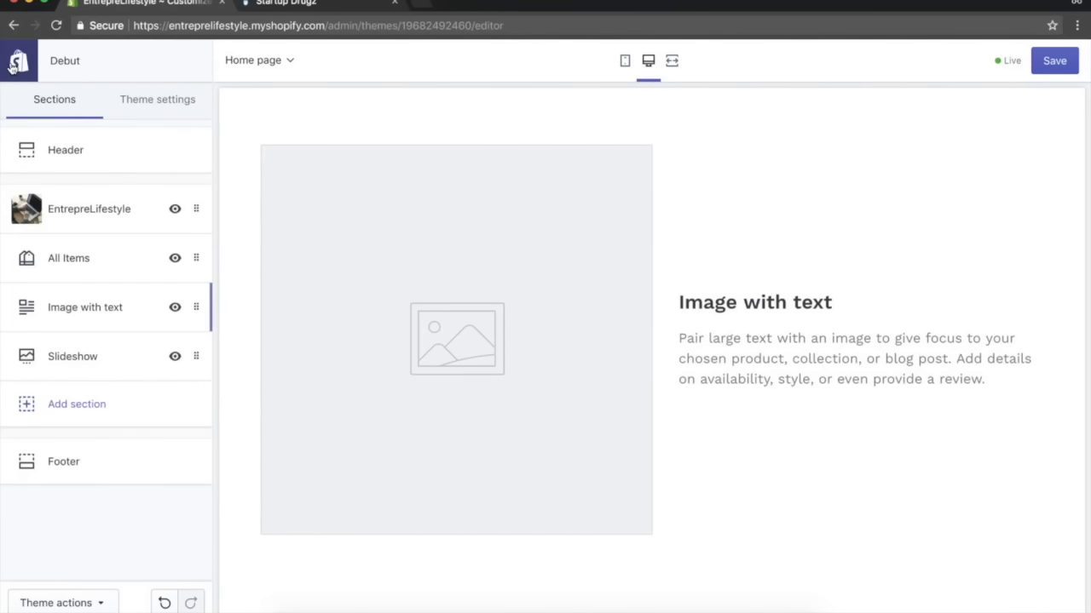
# Remove the Image with text section from the homepage.
pyautogui.click(197, 307)
pyautogui.scroll(-5, 141, 472)
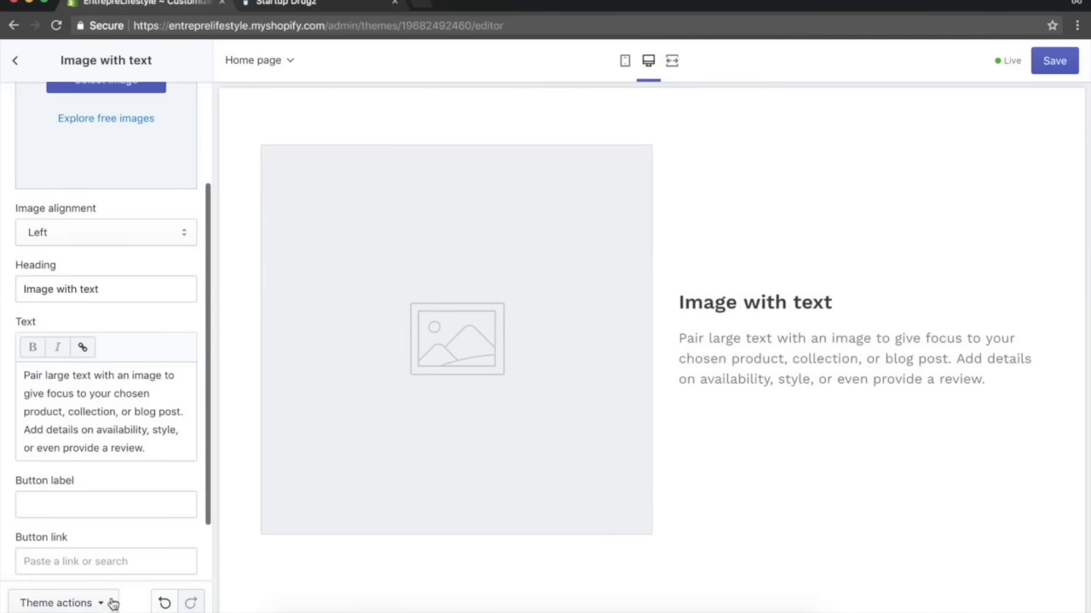
pyautogui.click(101, 600)
pyautogui.click(148, 558)
pyautogui.scroll(5, 169, 447)
pyautogui.scroll(-5, 170, 447)
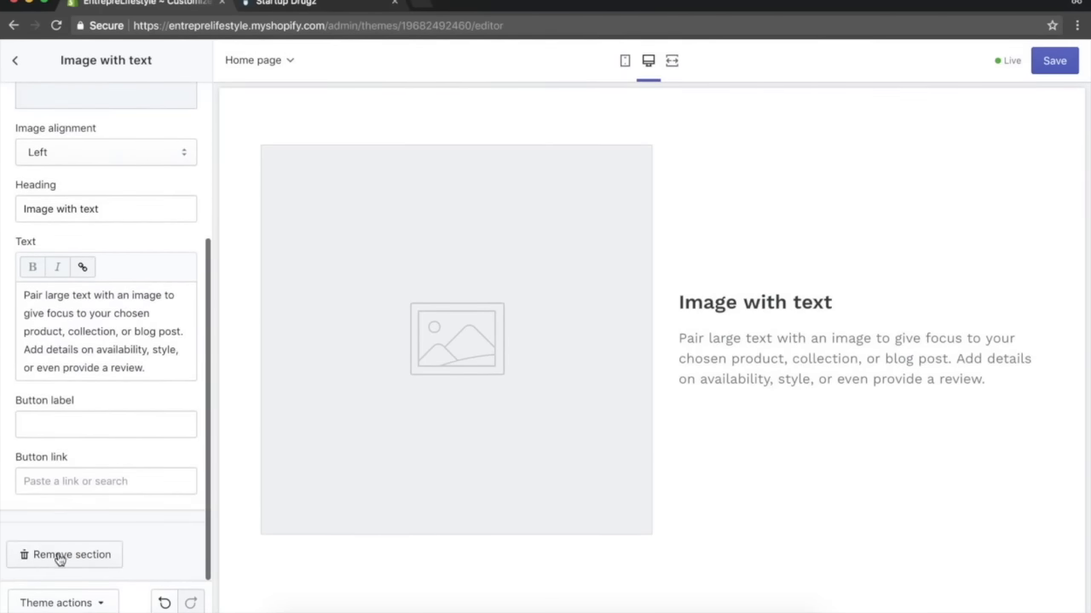
pyautogui.click(84, 555)
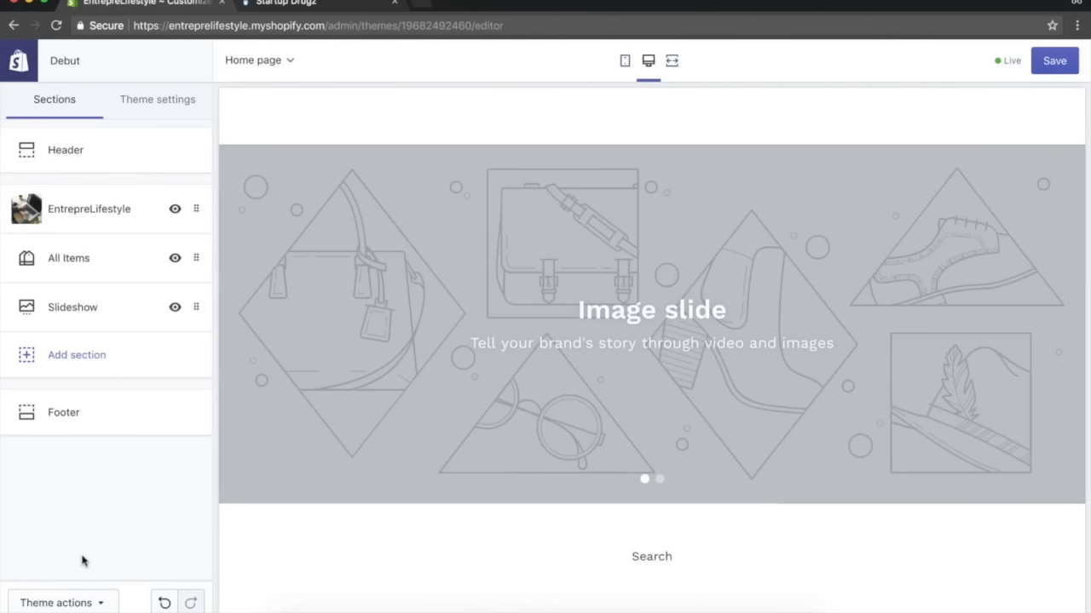
# Review the lower part of the Startup Drugz homepage, including the newsletter band and footer, for reference.
pyautogui.scroll(-2, 539, 380)
pyautogui.scroll(10, 540, 384)
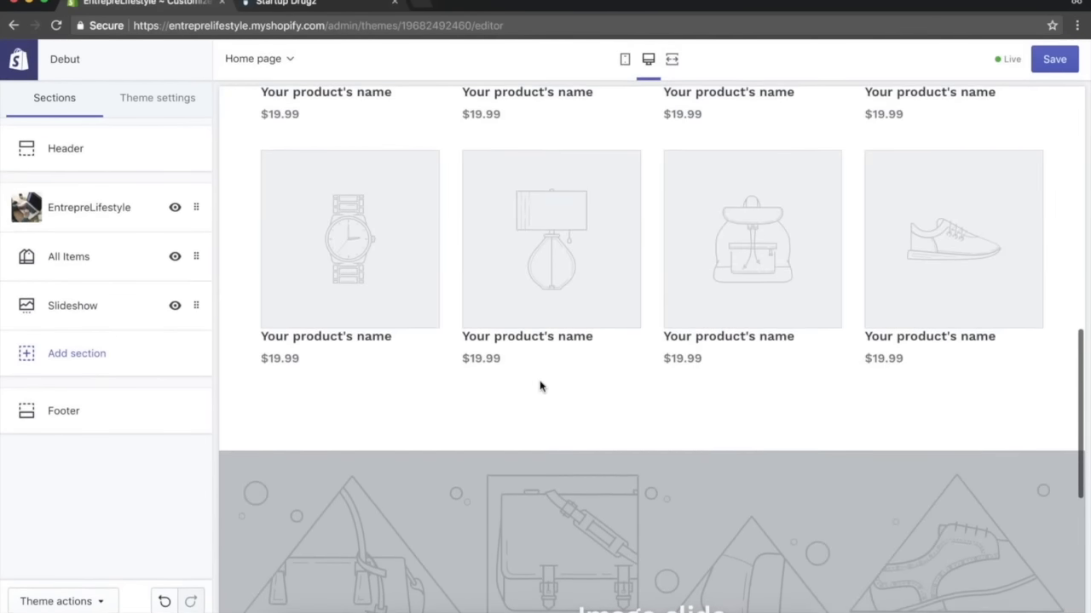
pyautogui.click(285, 3)
pyautogui.scroll(-10, 445, 383)
pyautogui.scroll(8, 446, 383)
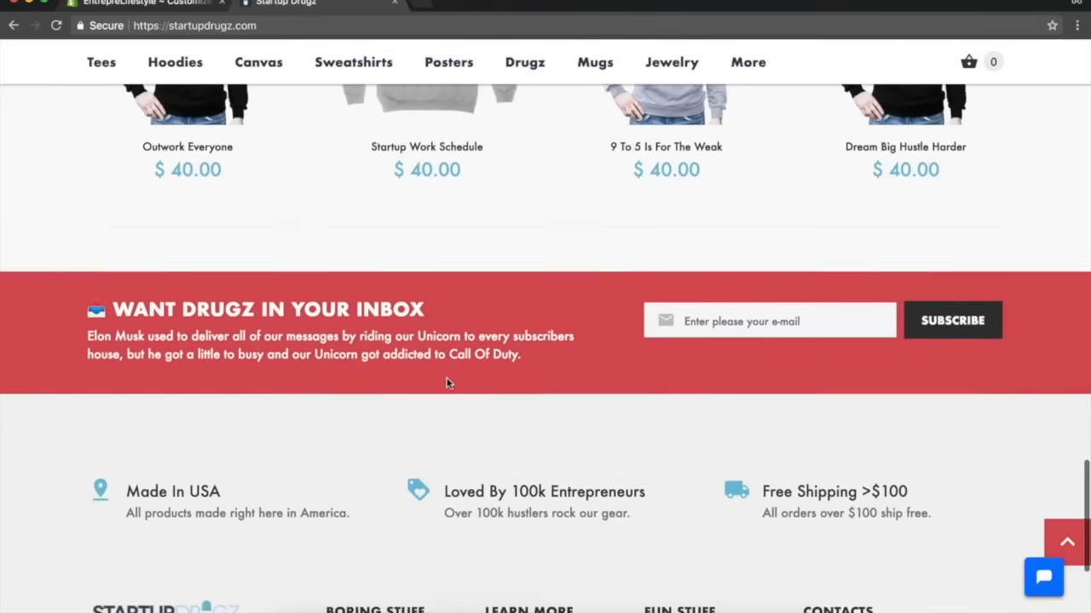
pyautogui.scroll(-5, 448, 385)
pyautogui.scroll(5, 348, 229)
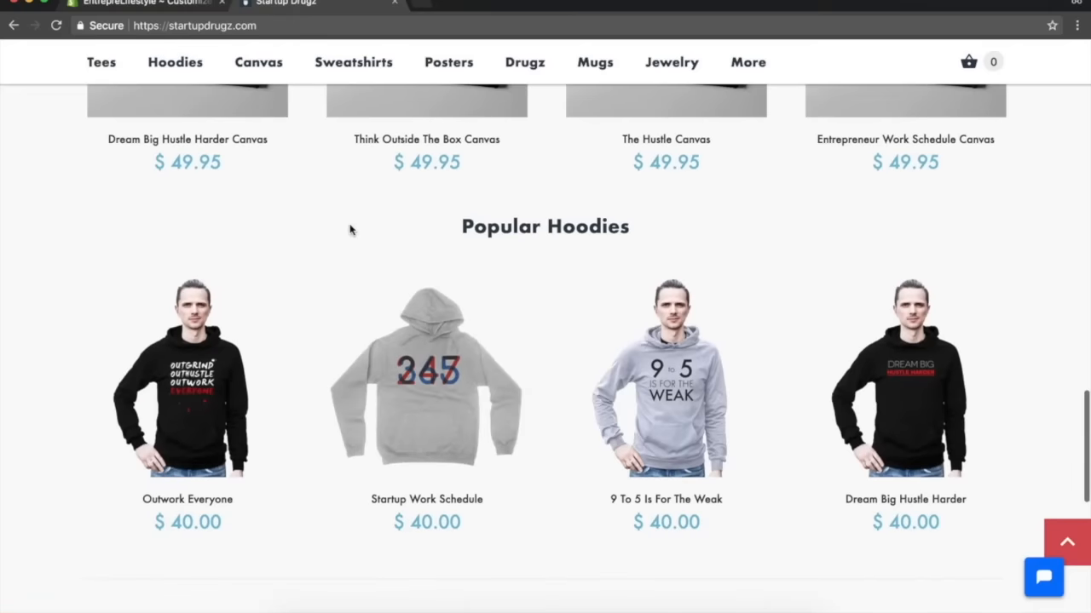
pyautogui.scroll(-3, 348, 227)
pyautogui.scroll(-3, 531, 379)
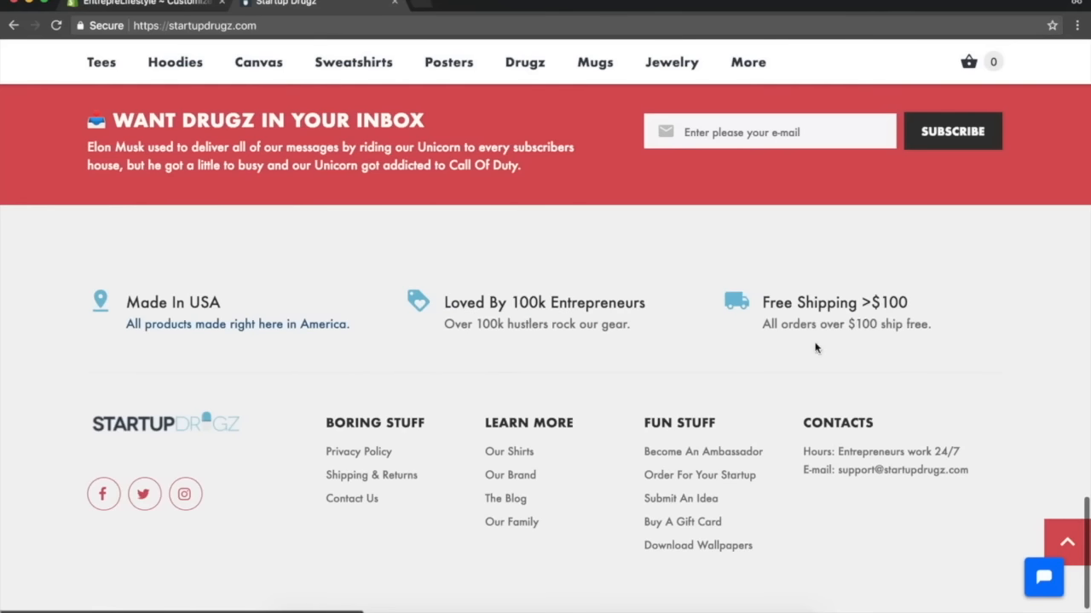
pyautogui.scroll(-2, 324, 358)
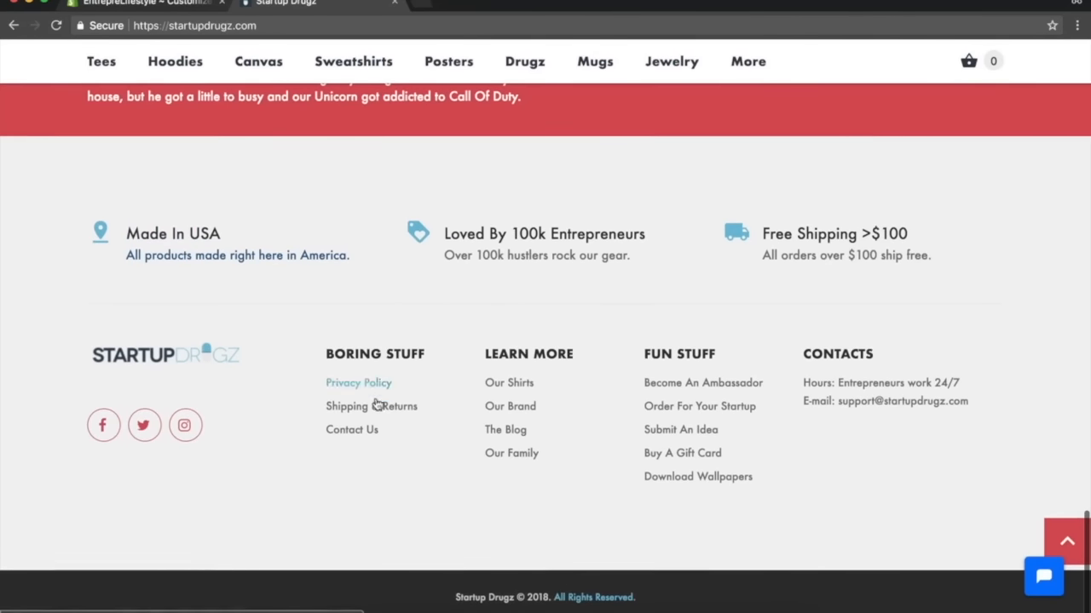
pyautogui.click(154, 4)
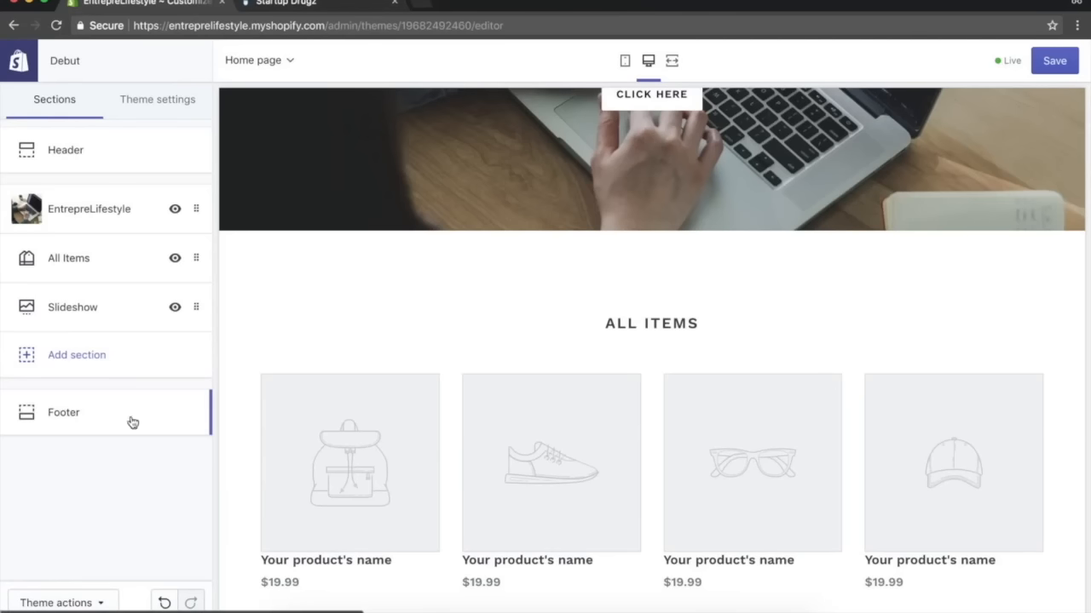
# Remove the Slideshow section from the homepage.
pyautogui.click(180, 309)
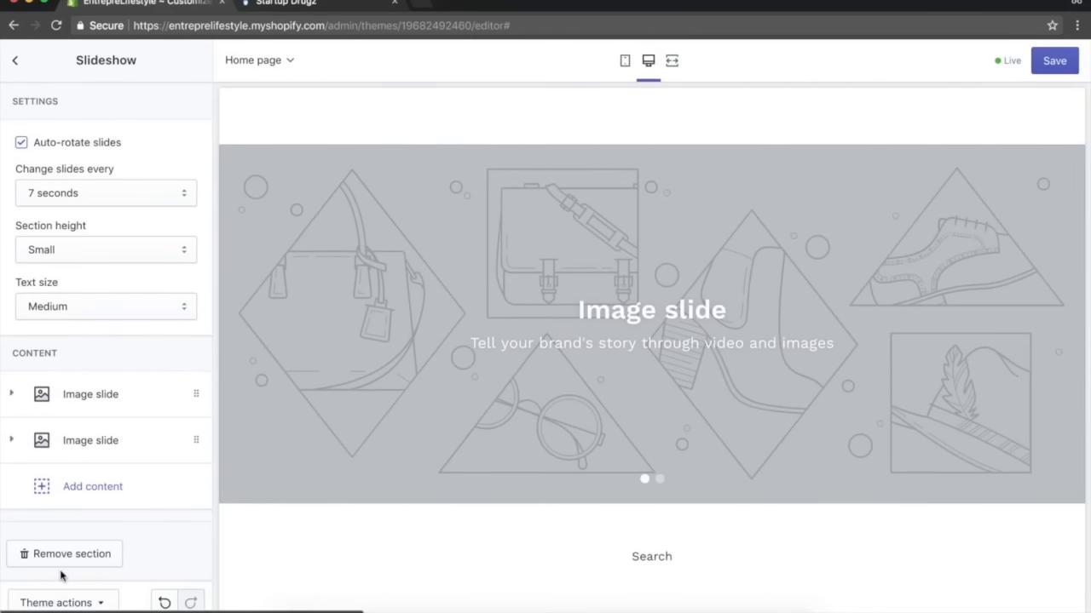
pyautogui.click(76, 555)
# Add a Newsletter section to the homepage, modeled on the reference store's subscribe band.
pyautogui.click(97, 311)
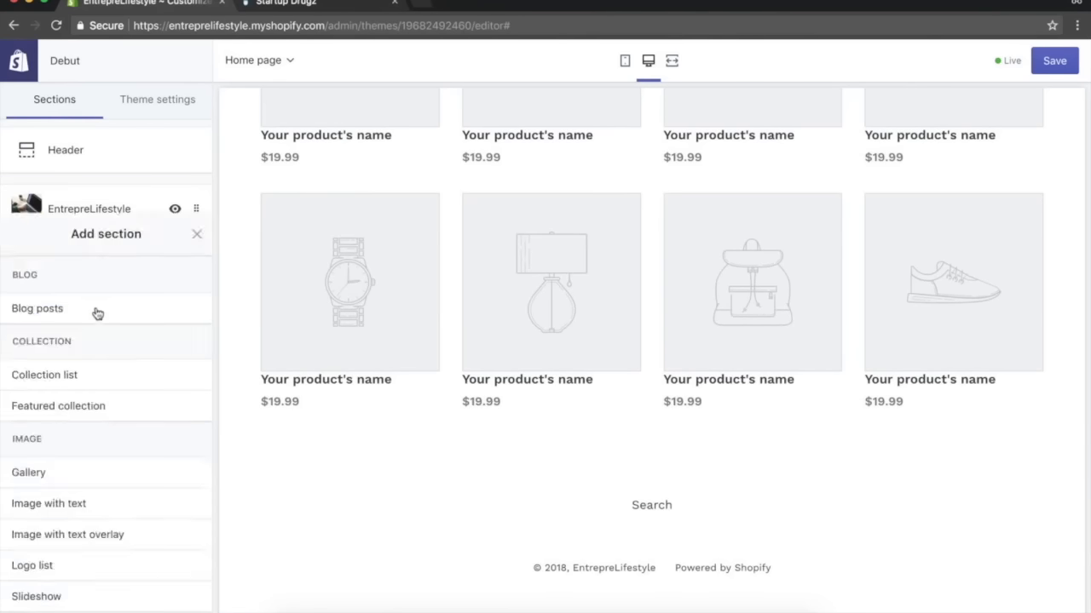
pyautogui.click(285, 5)
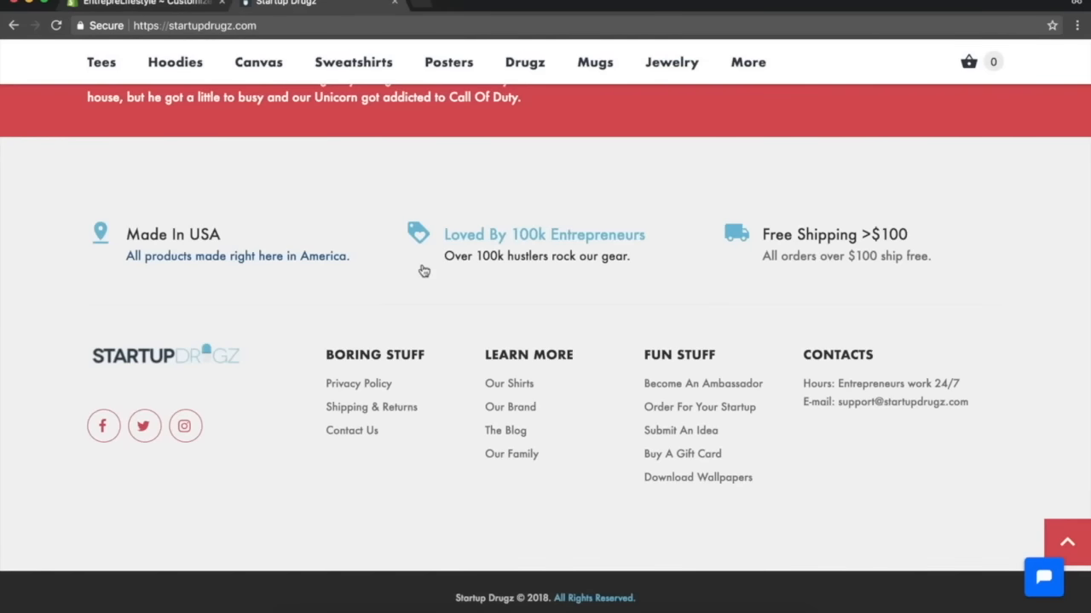
pyautogui.scroll(15, 421, 268)
pyautogui.scroll(-10, 421, 267)
pyautogui.scroll(-10, 423, 271)
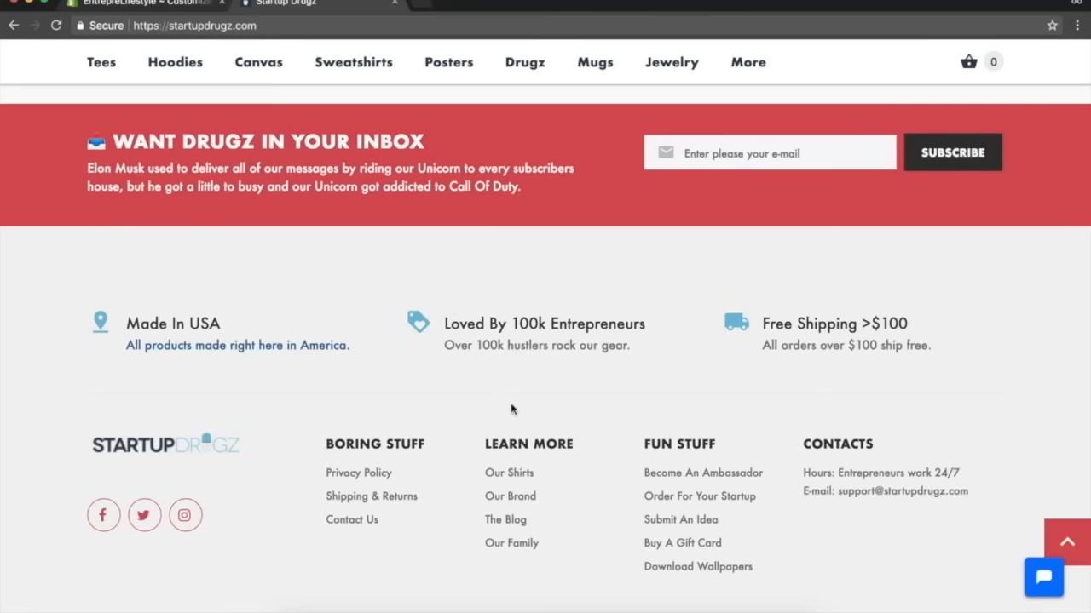
pyautogui.hotkey('ctrl', 'shift', 'Tab')
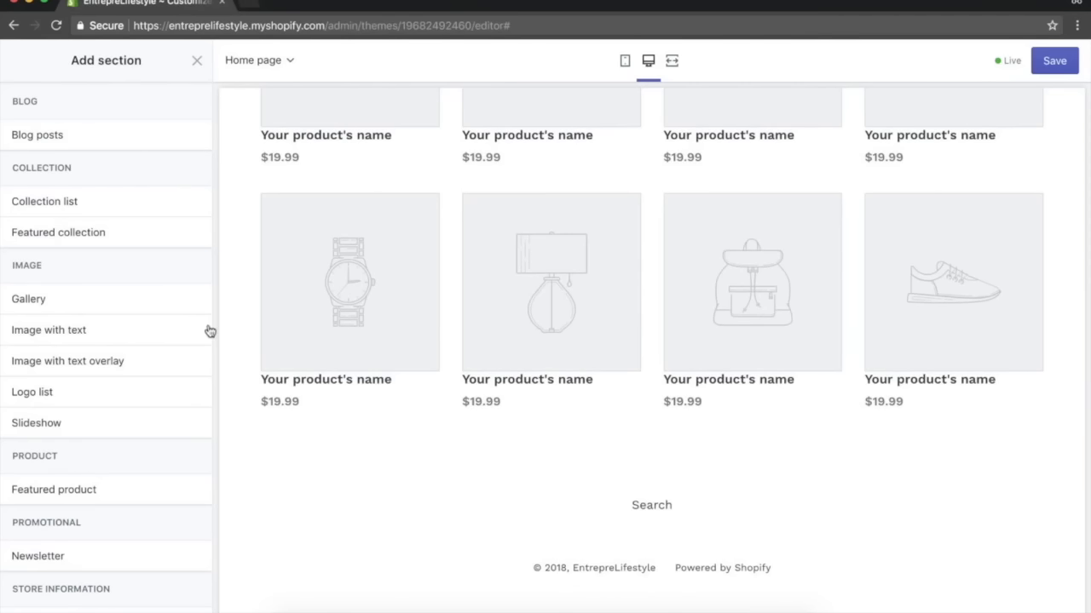
pyautogui.scroll(10, 365, 258)
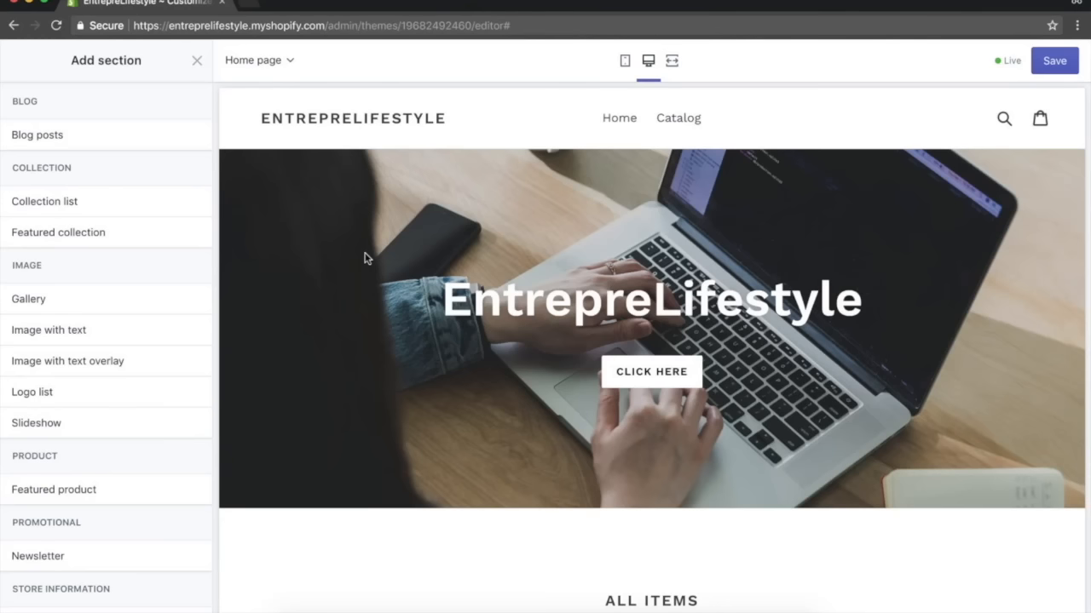
pyautogui.scroll(-5, 365, 259)
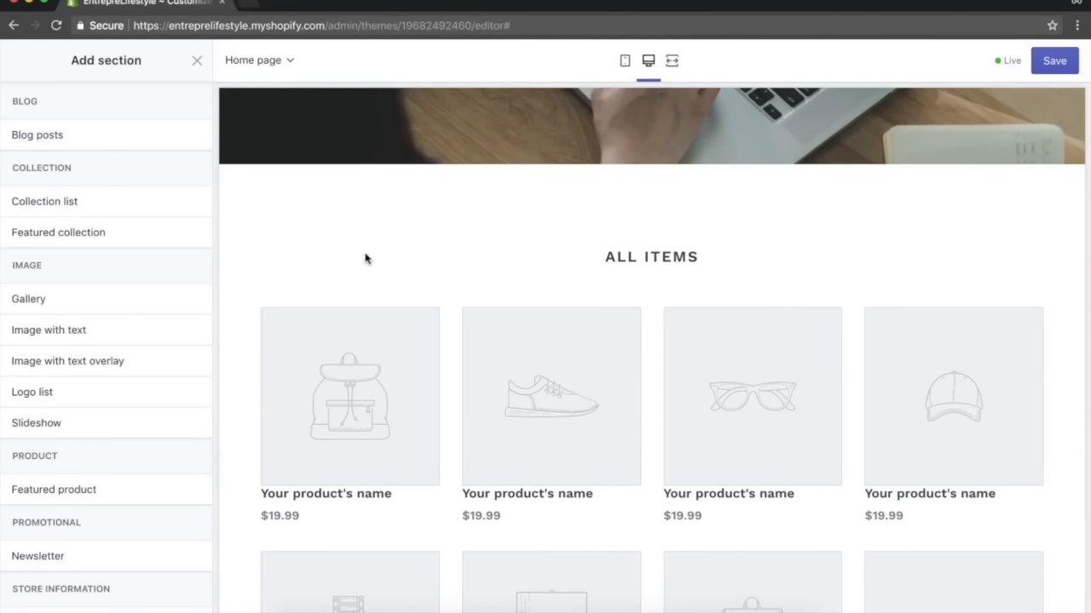
pyautogui.scroll(-3, 365, 258)
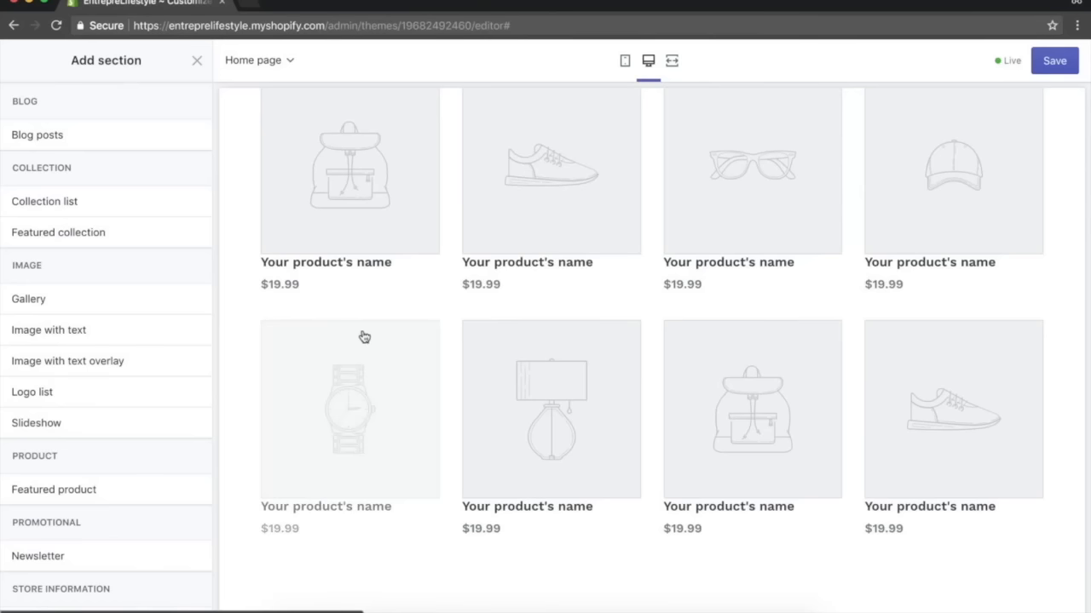
pyautogui.scroll(-1, 341, 349)
pyautogui.scroll(-3, 151, 431)
pyautogui.moveTo(85, 456)
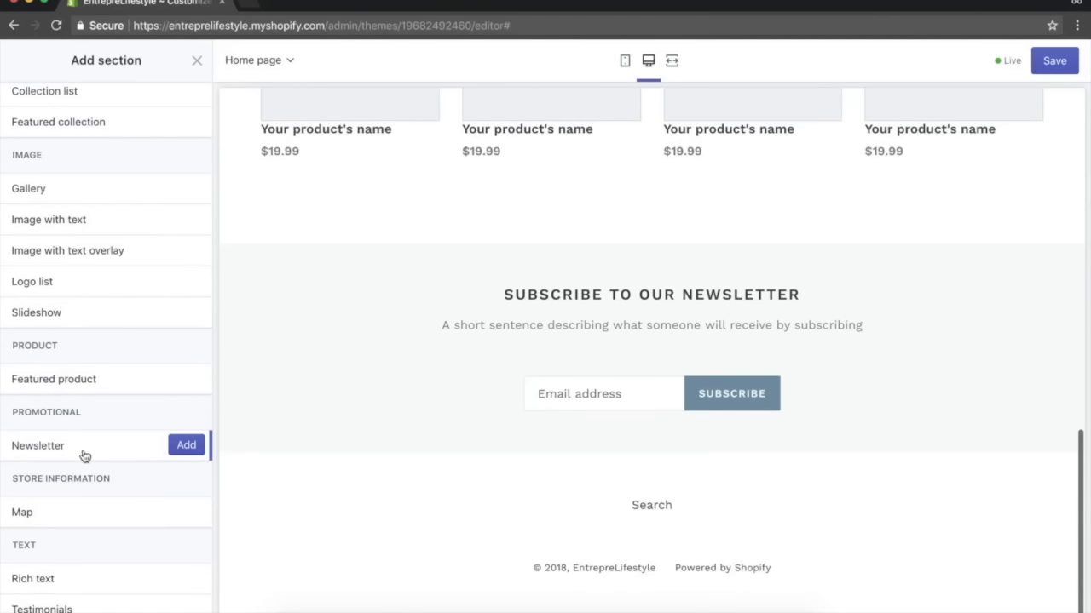
pyautogui.click(182, 448)
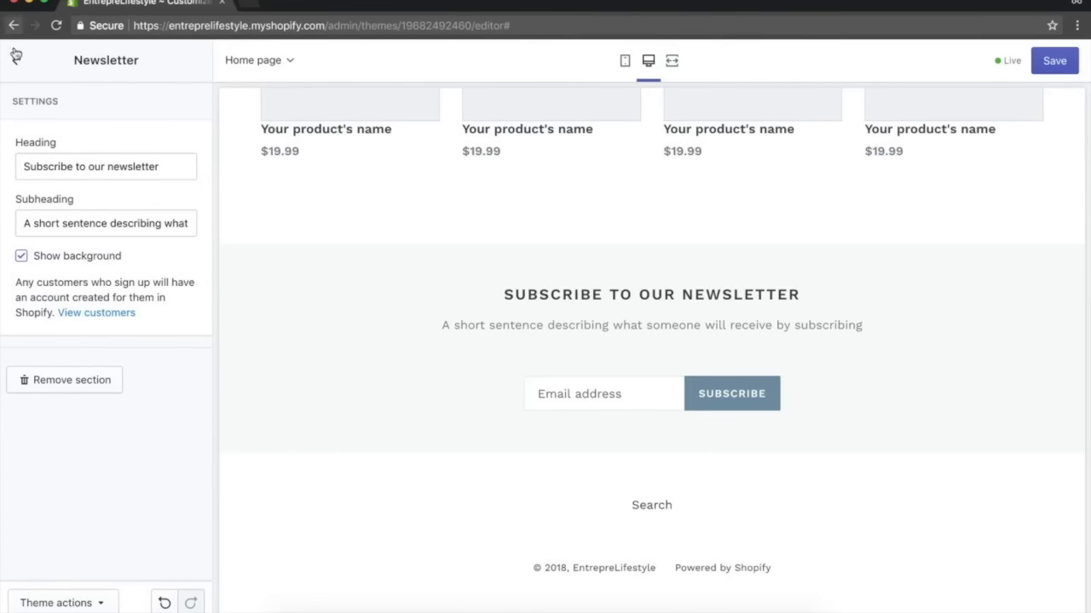
# Add a Text columns with images section to the homepage.
pyautogui.click(16, 55)
pyautogui.click(83, 358)
pyautogui.scroll(-1, 145, 474)
pyautogui.scroll(-3, 145, 473)
pyautogui.click(145, 474)
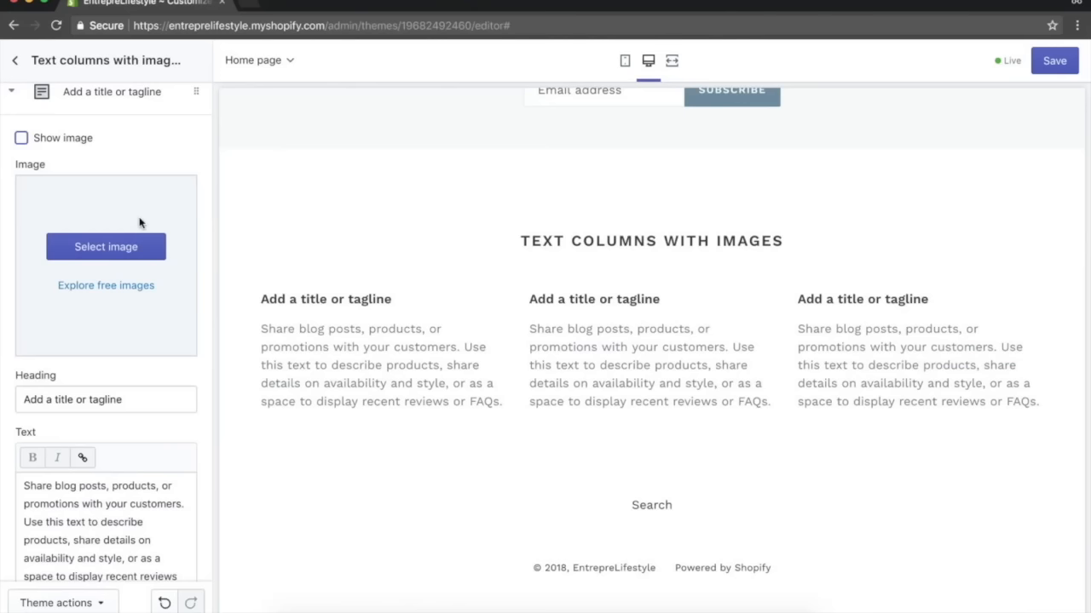
# Clear the heading of the Text columns with images section and return to the section list.
pyautogui.scroll(5, 140, 222)
pyautogui.click(17, 65)
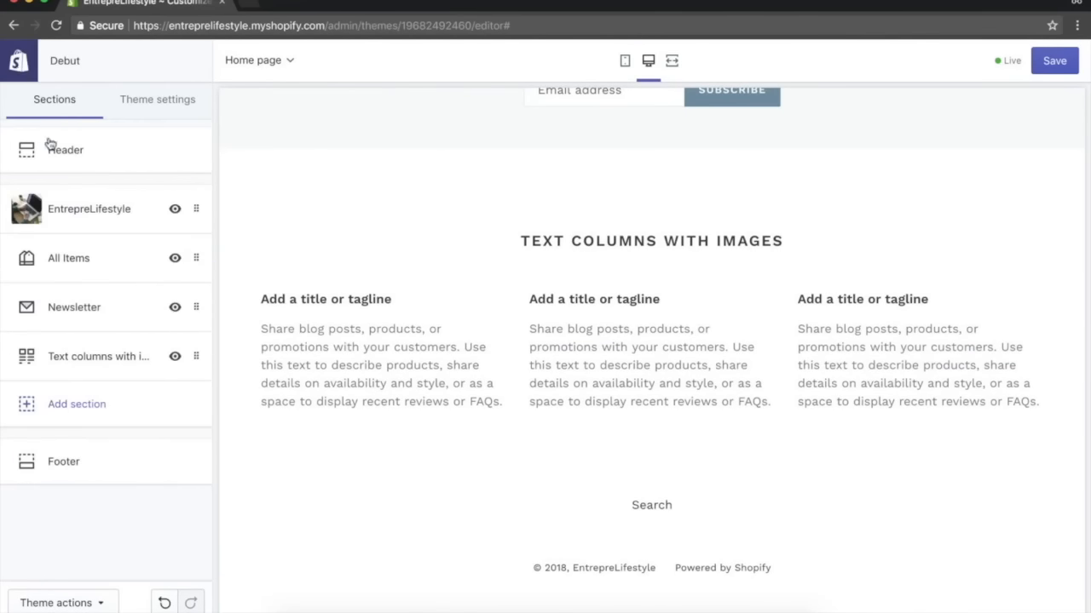
pyautogui.click(83, 364)
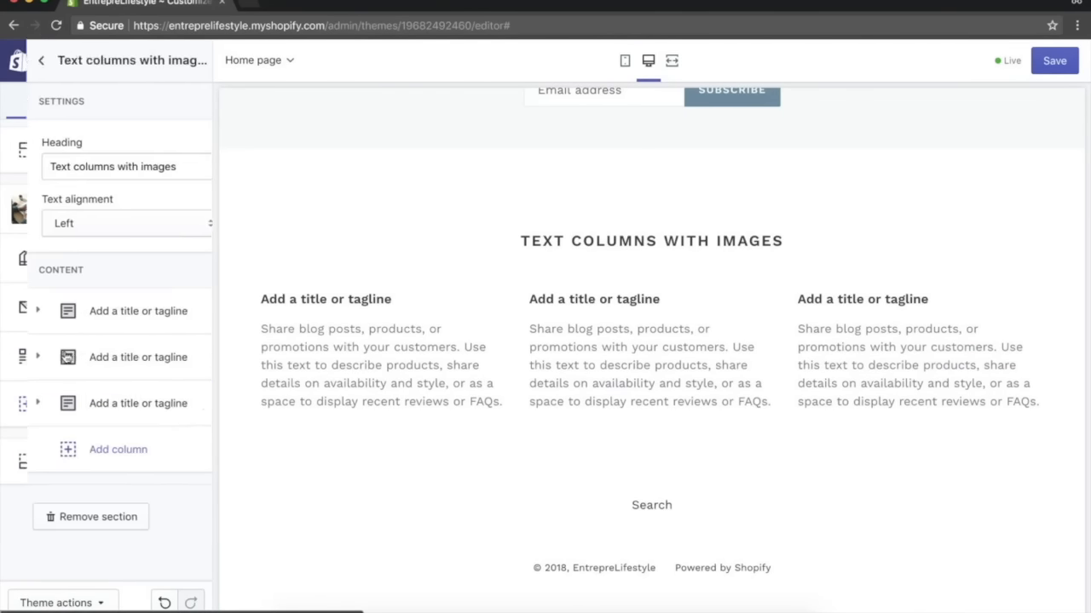
pyautogui.click(117, 320)
pyautogui.click(20, 357)
pyautogui.click(21, 357)
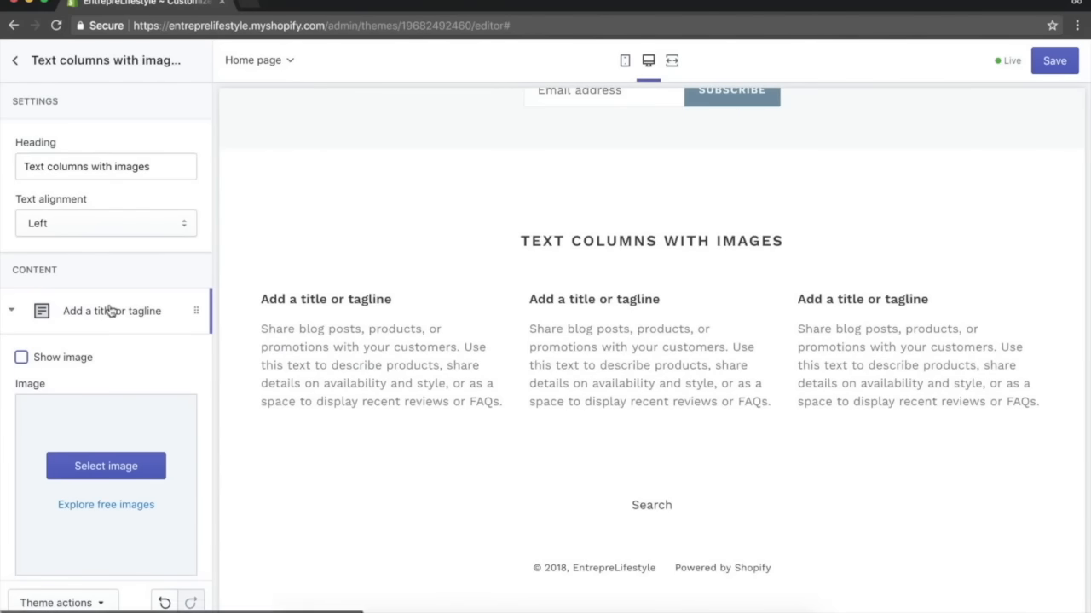
pyautogui.click(110, 312)
pyautogui.scroll(10, 307, 367)
pyautogui.tripleClick(94, 166)
pyautogui.press('BackSpace')
pyautogui.scroll(-10, 378, 286)
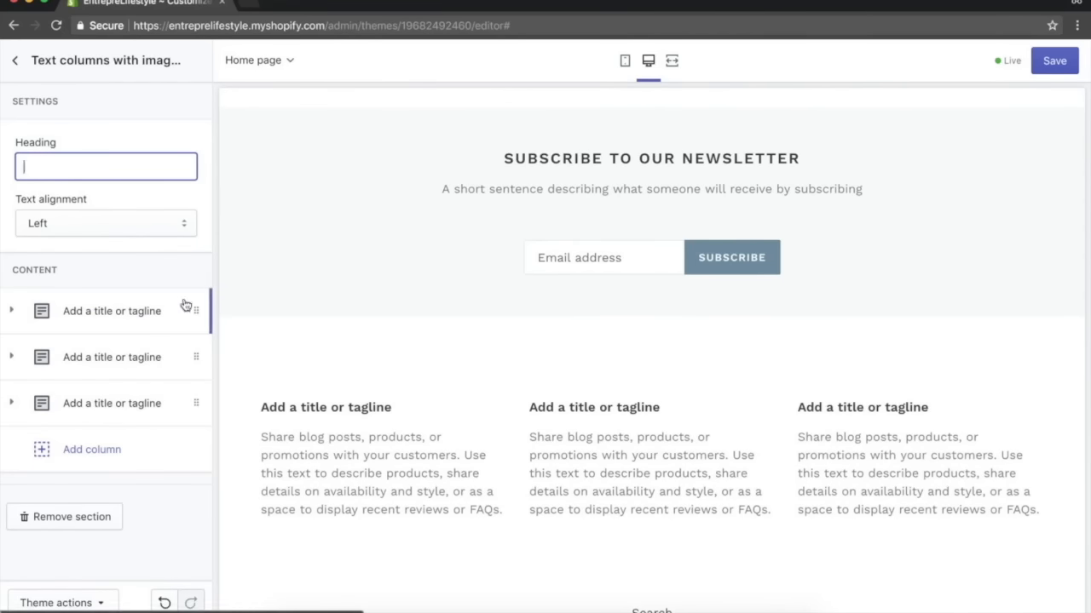
pyautogui.click(78, 540)
pyautogui.scroll(3, 390, 400)
pyautogui.scroll(-3, 390, 400)
pyautogui.scroll(3, 390, 401)
pyautogui.scroll(-3, 390, 400)
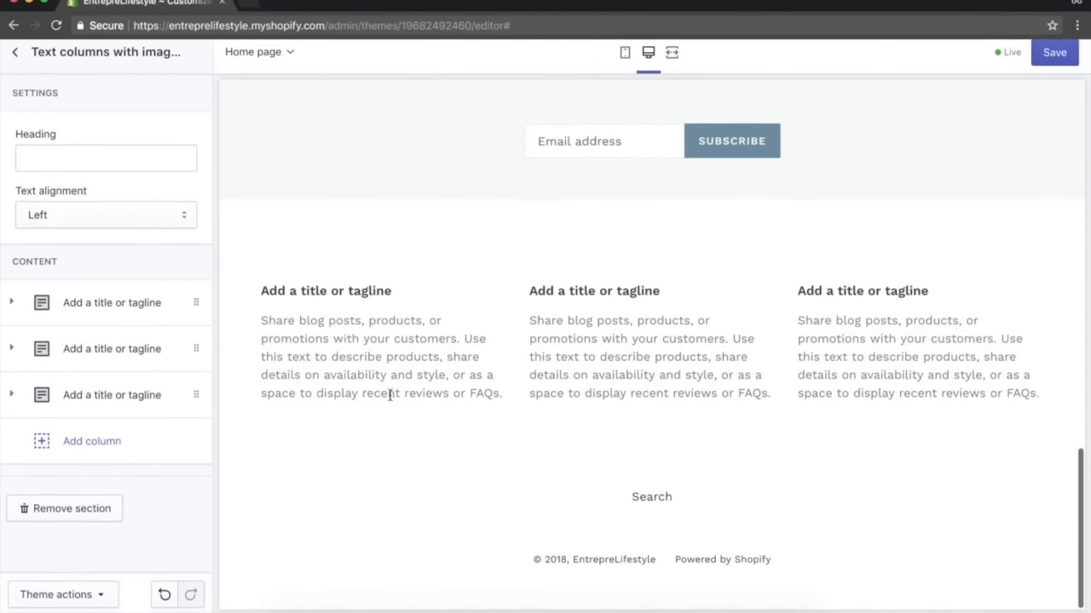
pyautogui.click(14, 53)
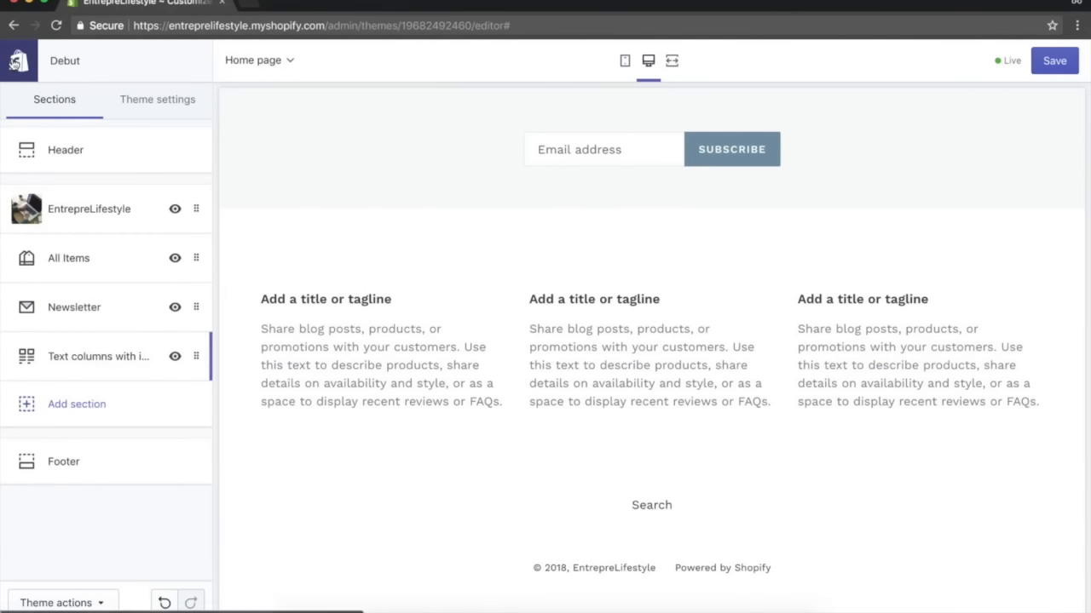
# Open the Footer section's settings.
pyautogui.click(64, 467)
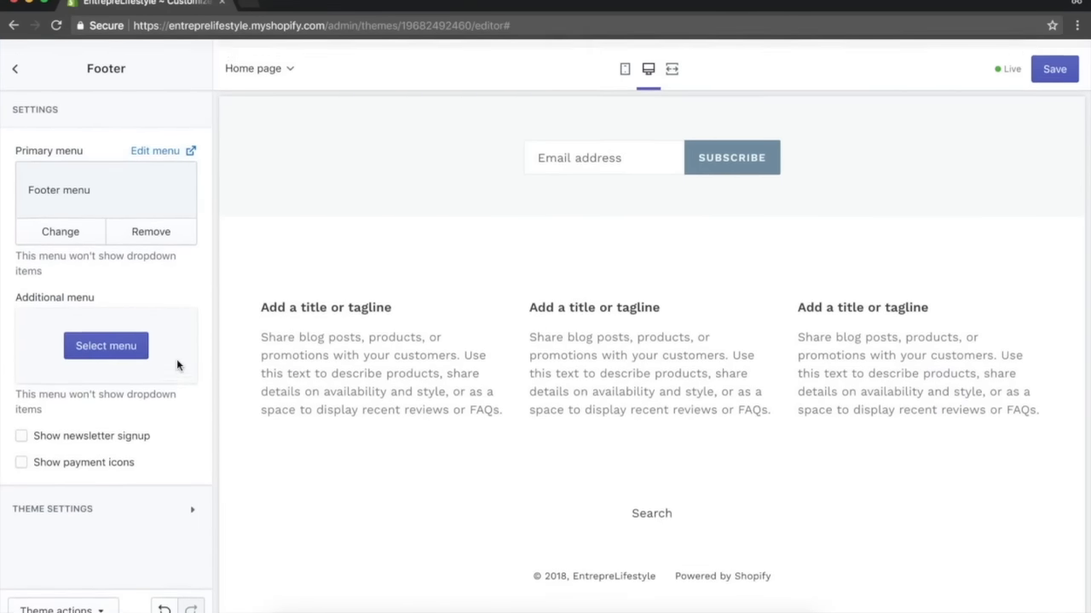
pyautogui.scroll(20, 242, 328)
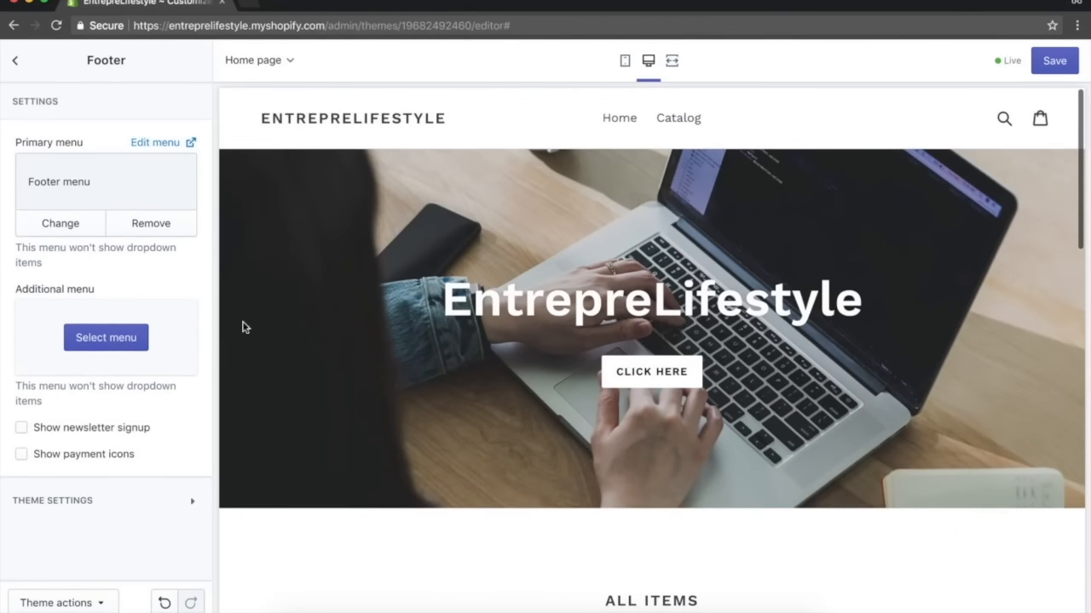
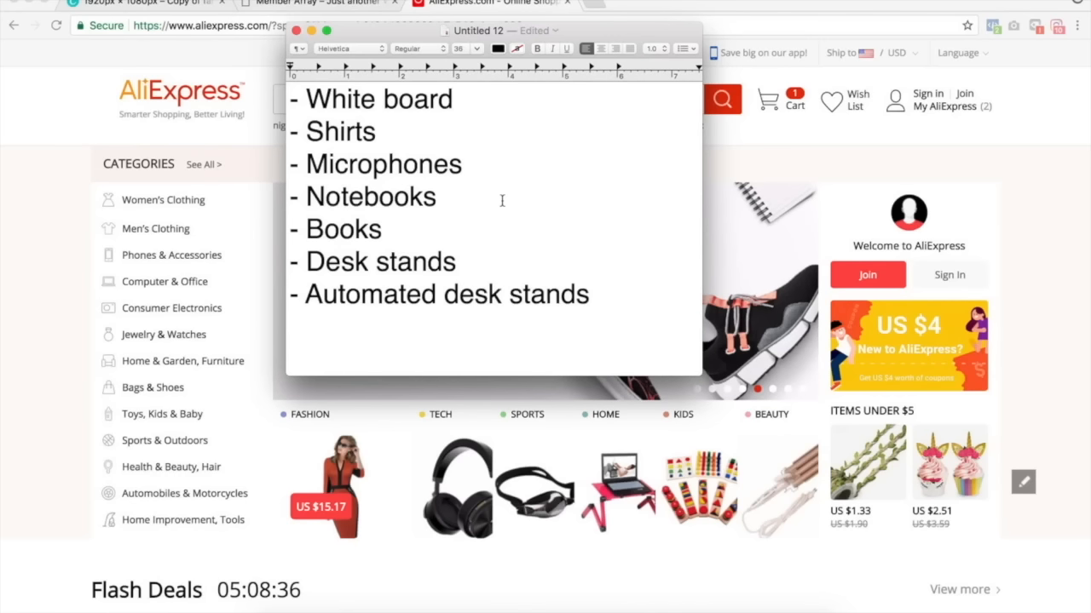
pyautogui.click(350, 164)
pyautogui.doubleClick(349, 196)
pyautogui.click(341, 230)
pyautogui.doubleClick(341, 230)
pyautogui.doubleClick(356, 260)
pyautogui.tripleClick(407, 295)
pyautogui.moveTo(601, 296); pyautogui.dragTo(313, 124)
pyautogui.click(301, 99)
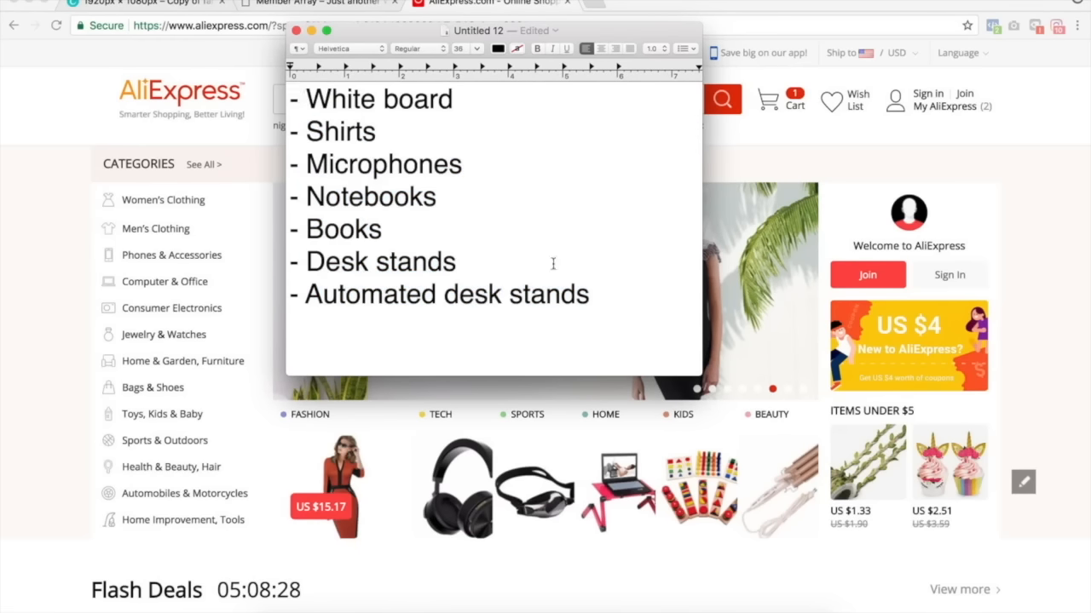
# Bold the Desk stands and Automated desk stands lines in the product idea list.
pyautogui.moveTo(600, 290); pyautogui.dragTo(290, 227)
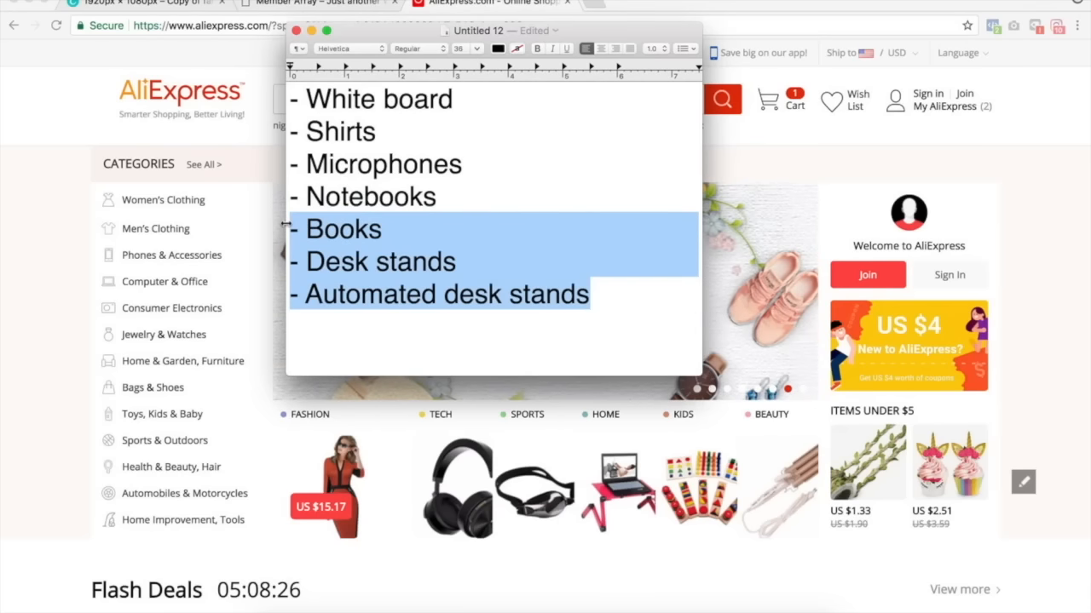
pyautogui.click(390, 260)
pyautogui.moveTo(589, 294); pyautogui.dragTo(292, 259)
pyautogui.press('super+b')
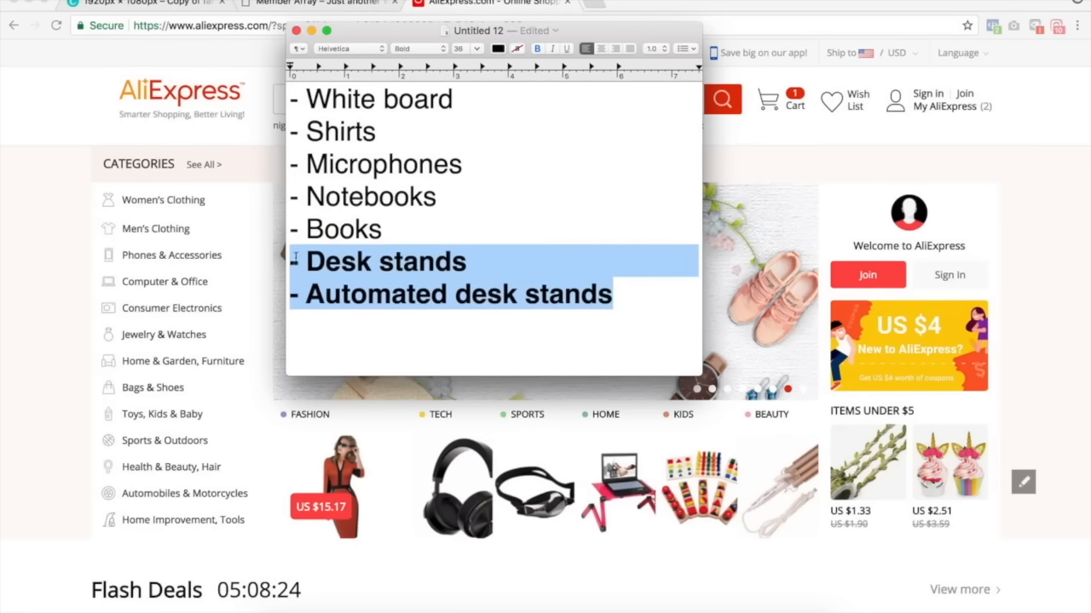
# Bold the Microphones and Shirts lines in the product idea list.
pyautogui.moveTo(453, 202); pyautogui.dragTo(422, 199)
pyautogui.tripleClick(421, 166)
pyautogui.press('super+b')
pyautogui.tripleClick(368, 132)
pyautogui.press('super+b')
pyautogui.click(368, 133)
pyautogui.moveTo(388, 132); pyautogui.dragTo(271, 131)
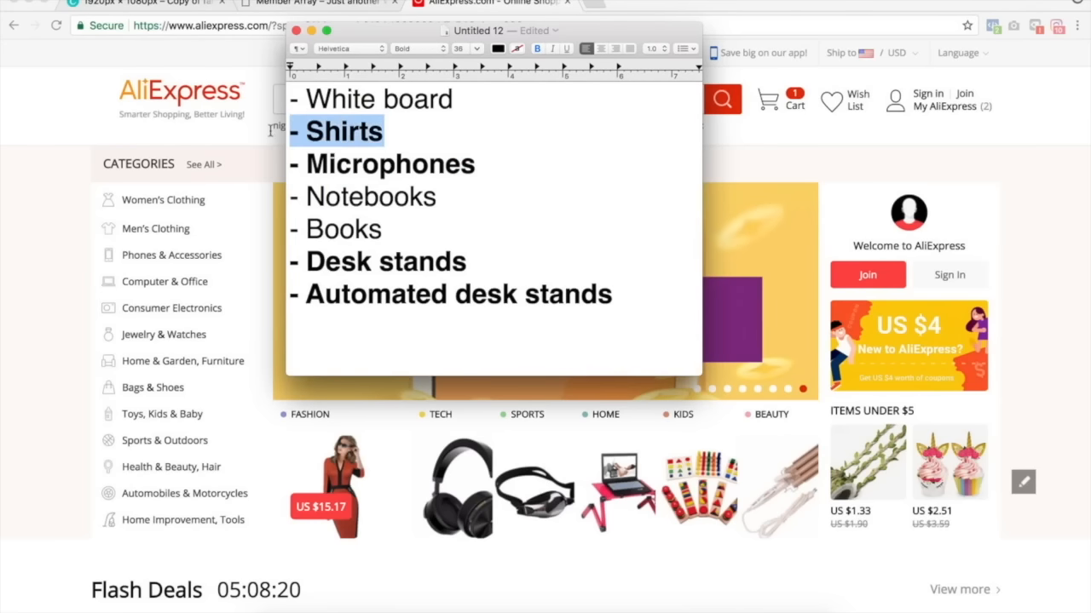
# Delete the White board, Notebooks and Books lines and the leftover blank line from the list.
pyautogui.moveTo(480, 97); pyautogui.dragTo(281, 100)
pyautogui.press('BackSpace')
pyautogui.moveTo(441, 216); pyautogui.dragTo(288, 192)
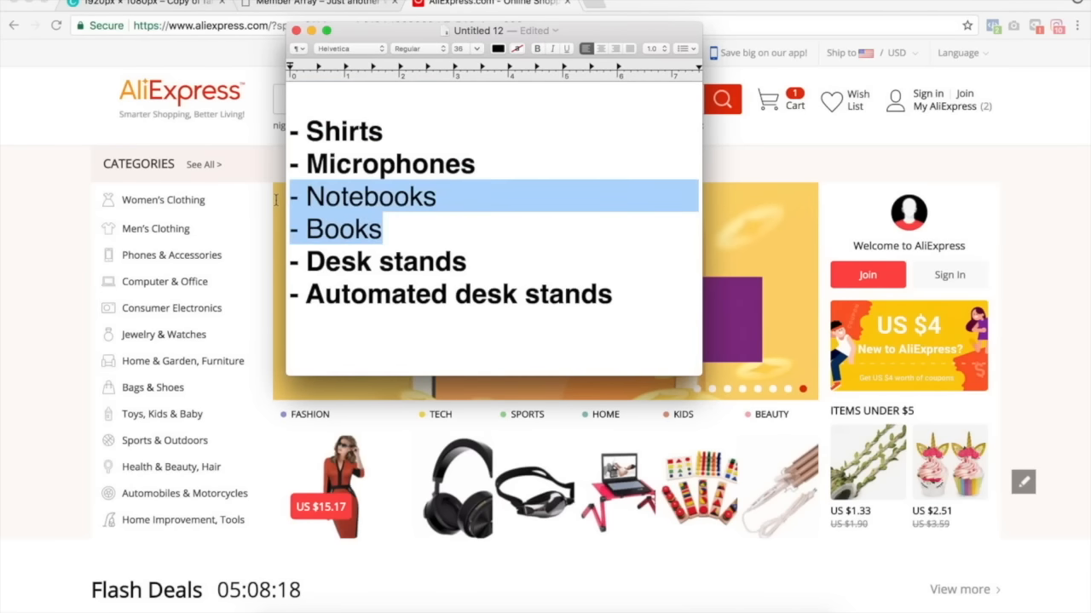
pyautogui.press('BackSpace')
pyautogui.press('BackSpace')
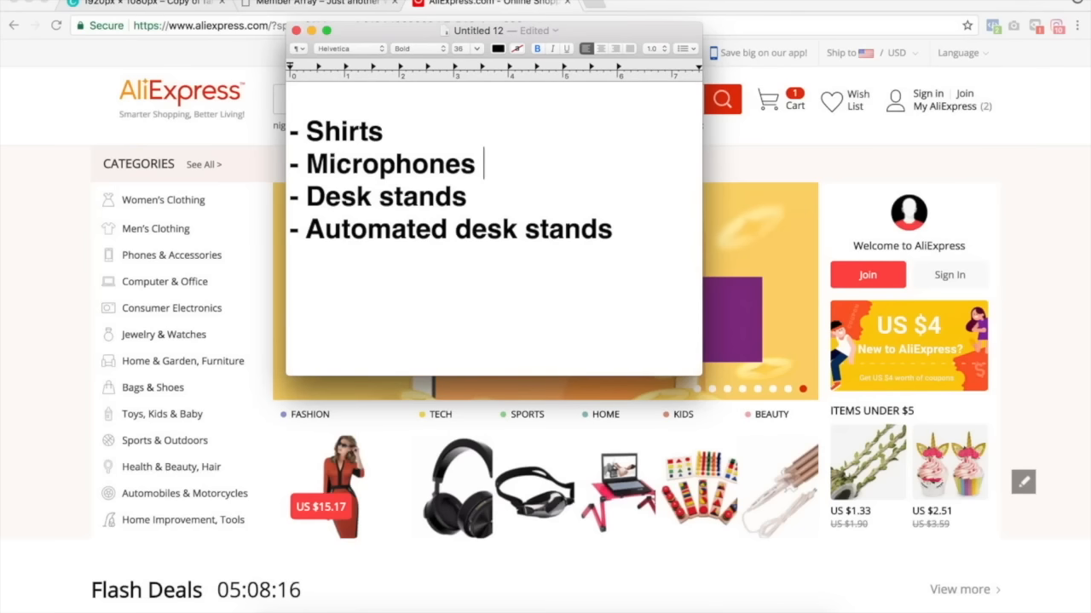
pyautogui.click(312, 104)
pyautogui.press('BackSpace')
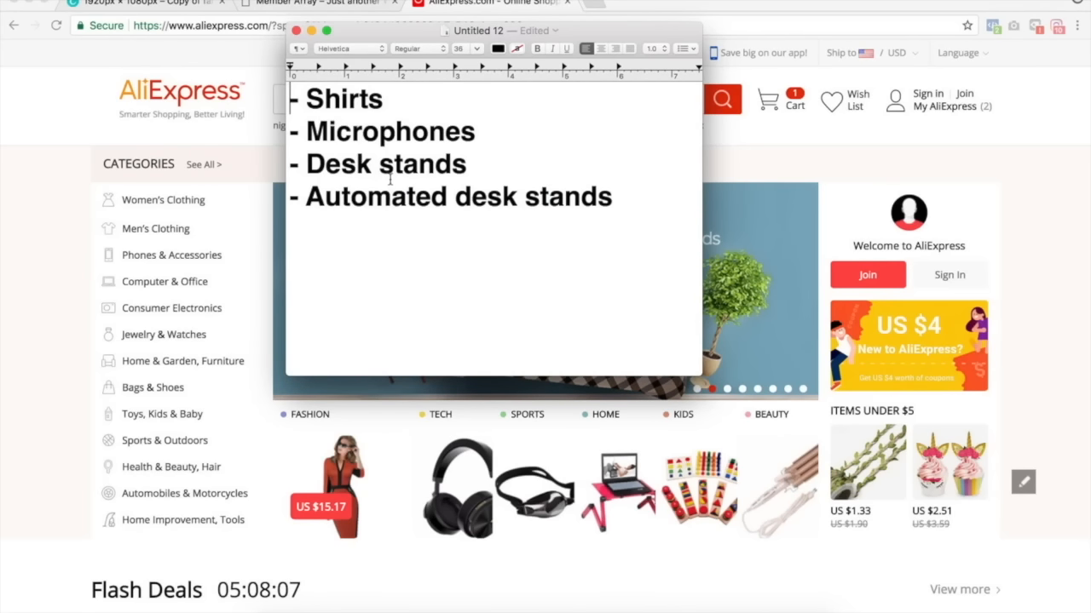
# Search AliExpress for entrepreneur and scroll through the product results.
pyautogui.click(34, 204)
pyautogui.click(349, 97)
pyautogui.write('e')
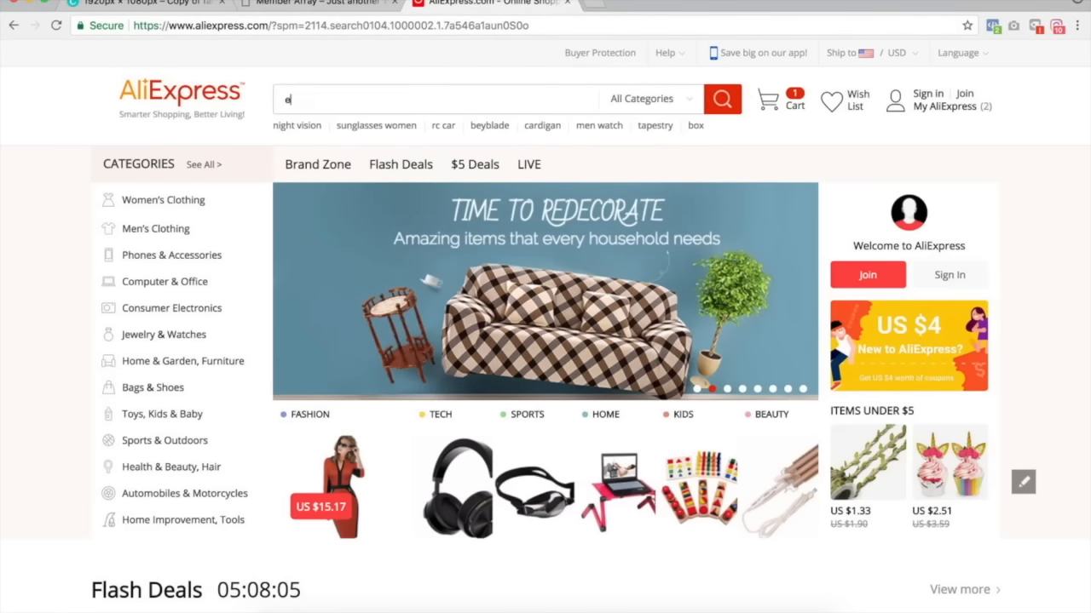
pyautogui.write('ntrep')
pyautogui.click(354, 150)
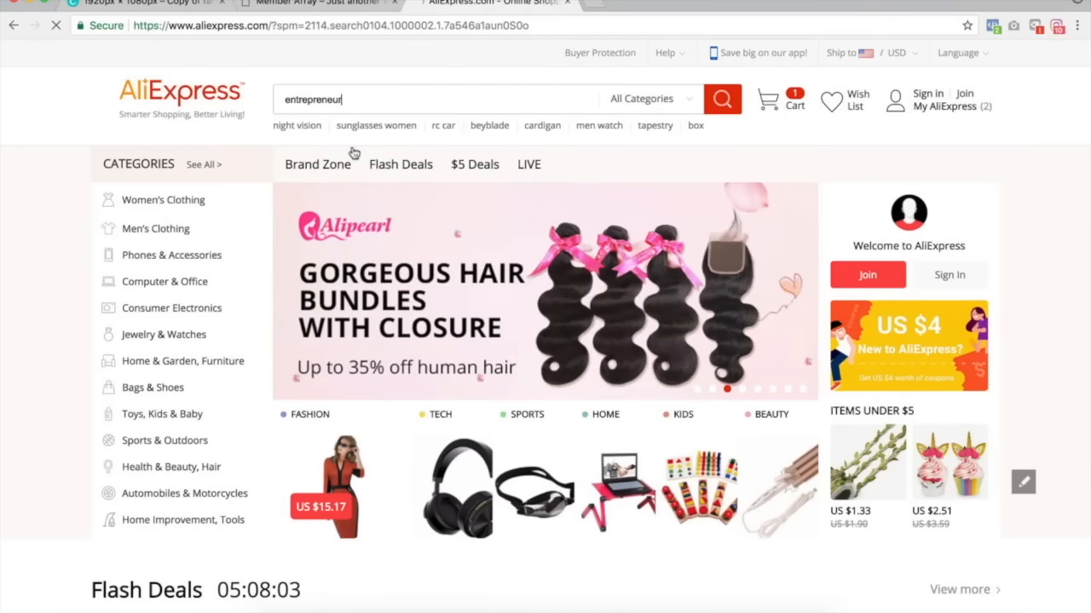
pyautogui.scroll(-2, 738, 497)
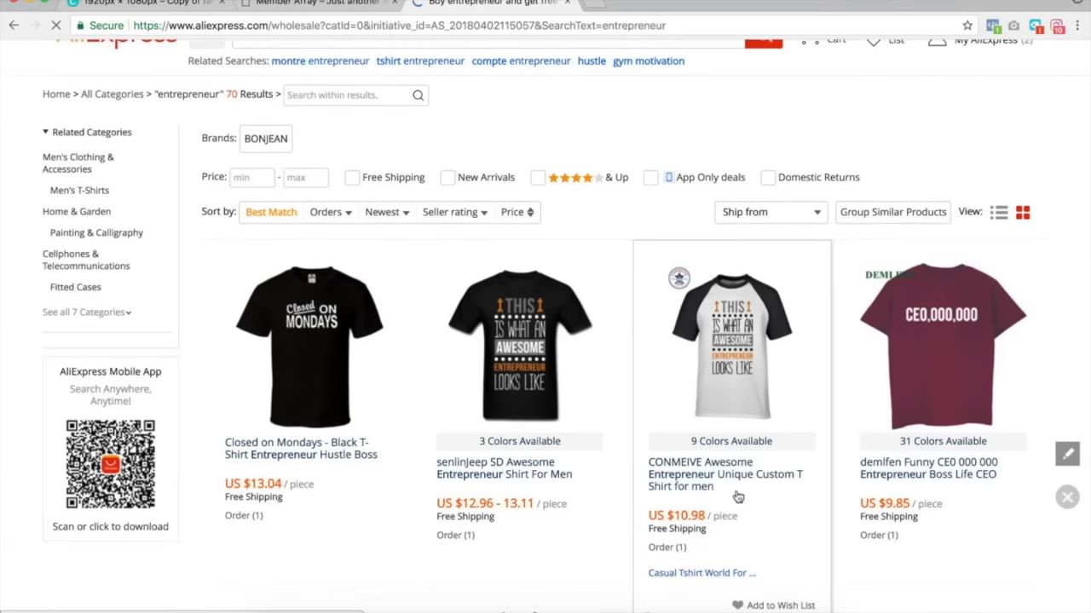
pyautogui.scroll(-5, 738, 497)
pyautogui.scroll(4, 876, 164)
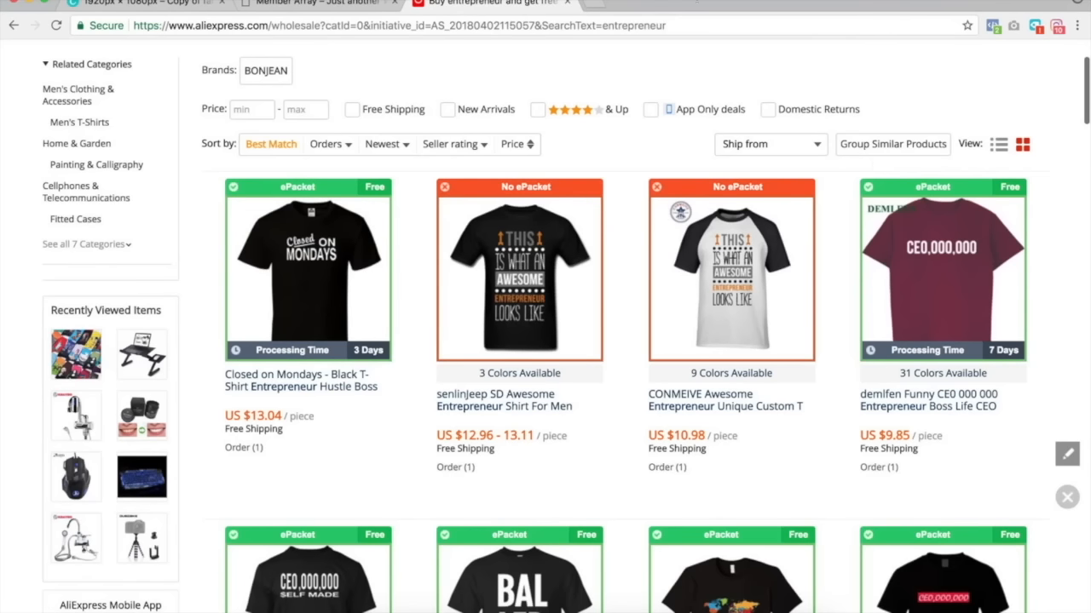
# Open etsy.com in a new browser tab.
pyautogui.click(595, 4)
pyautogui.write('etsy.com')
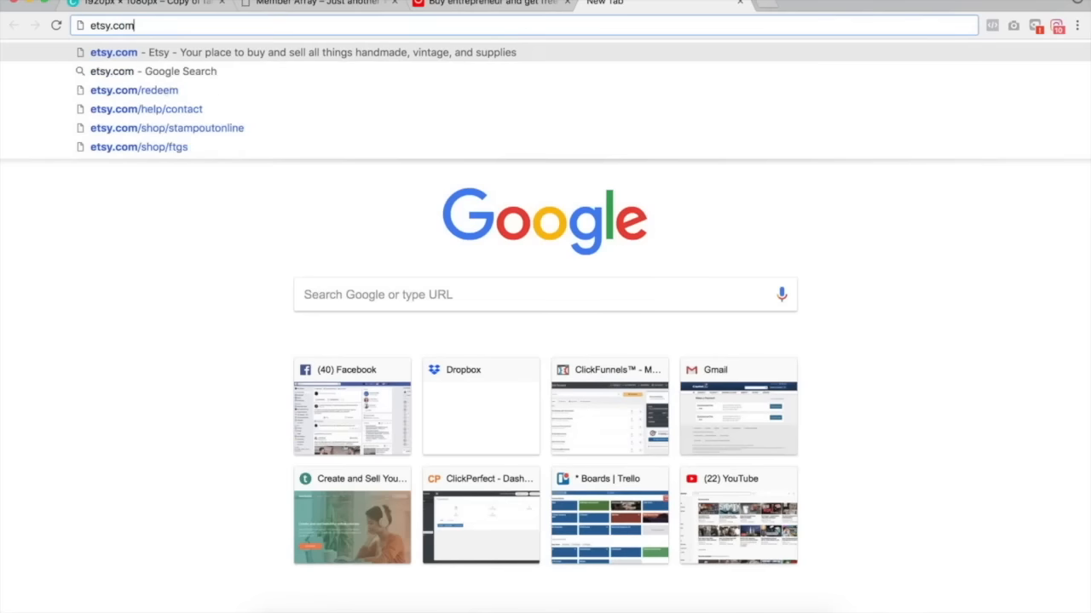
pyautogui.press('Return')
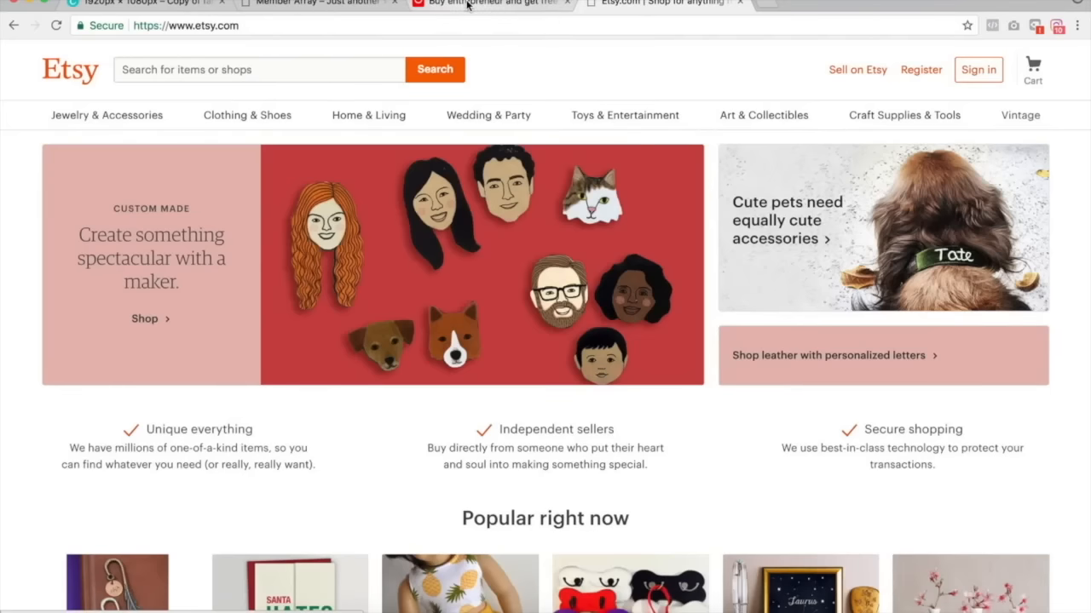
# Copy the entrepreneur search term from AliExpress, search Etsy for it, and scroll through the listings.
pyautogui.click(466, 5)
pyautogui.scroll(2, 334, 85)
pyautogui.doubleClick(302, 99)
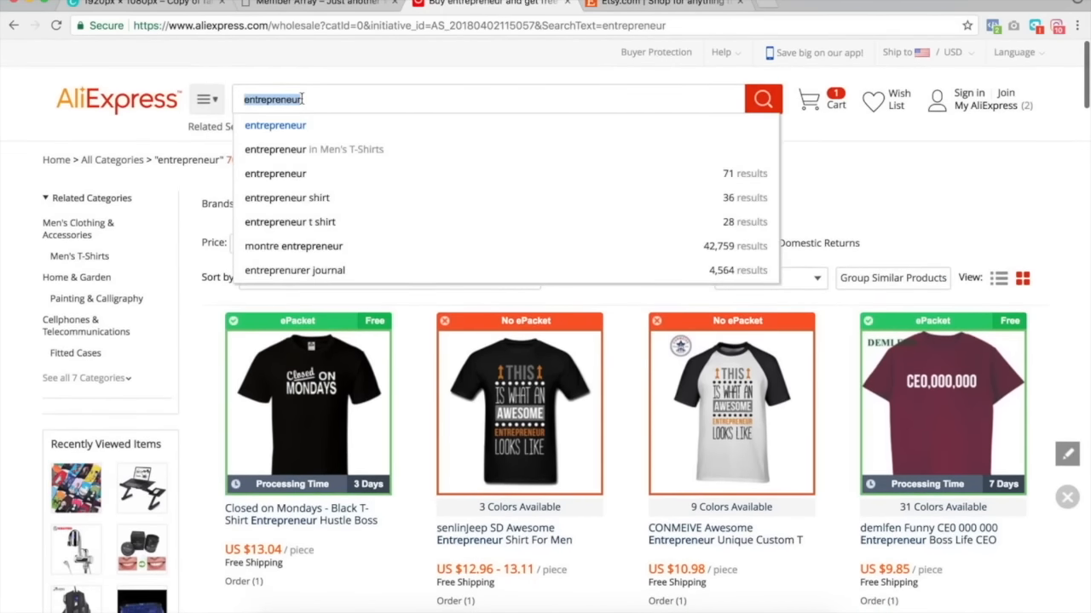
pyautogui.hotkey('ctrl', 'c')
pyautogui.hotkey('ctrl', 'Tab')
pyautogui.click(244, 69)
pyautogui.hotkey('ctrl', 'v')
pyautogui.click(407, 74)
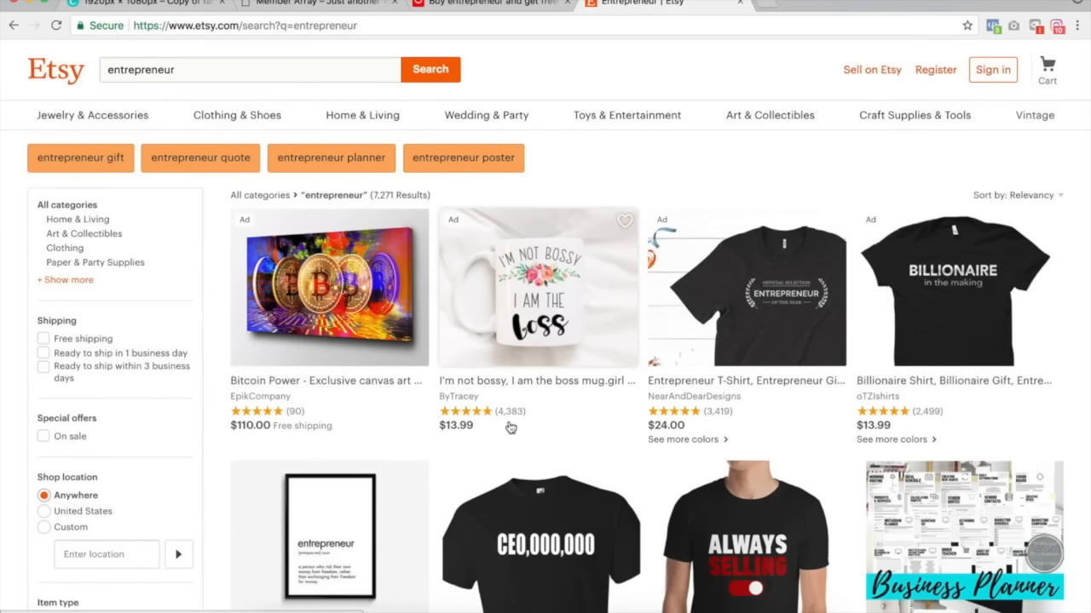
pyautogui.scroll(-3, 837, 344)
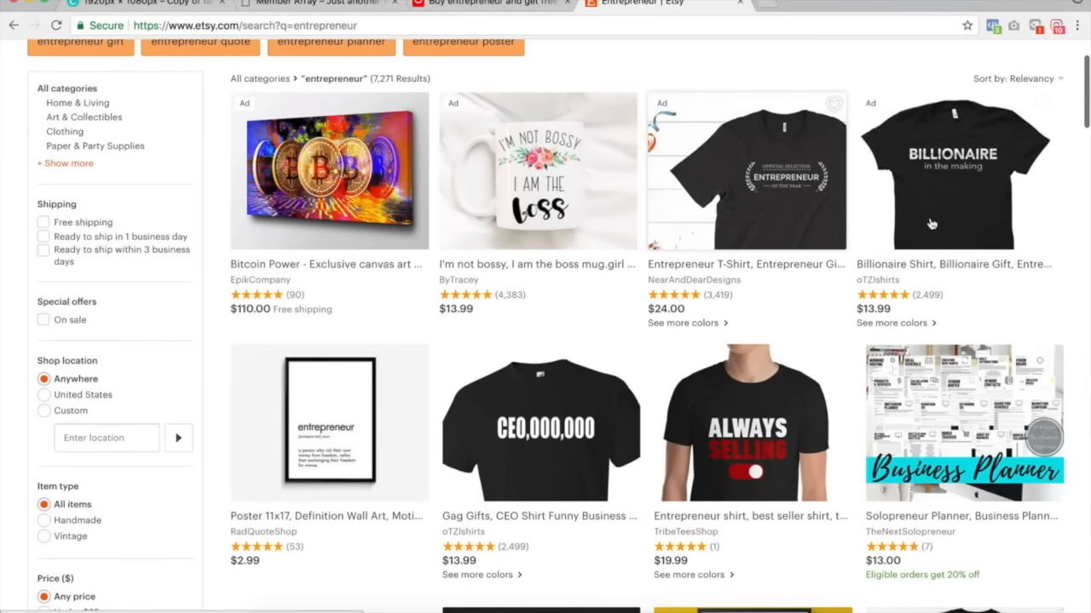
pyautogui.scroll(-5, 644, 350)
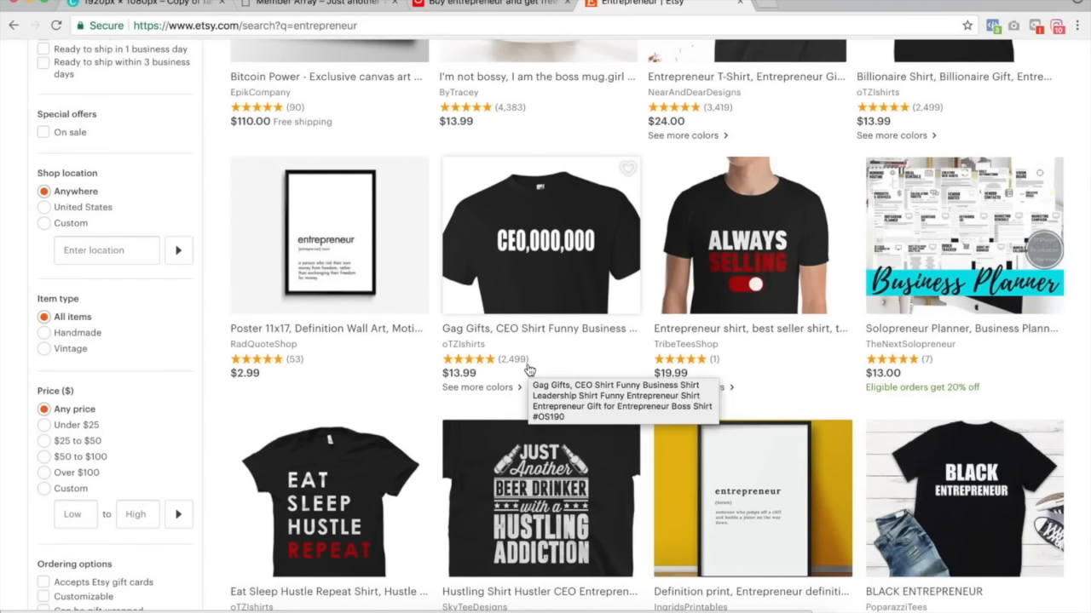
pyautogui.scroll(-4, 379, 354)
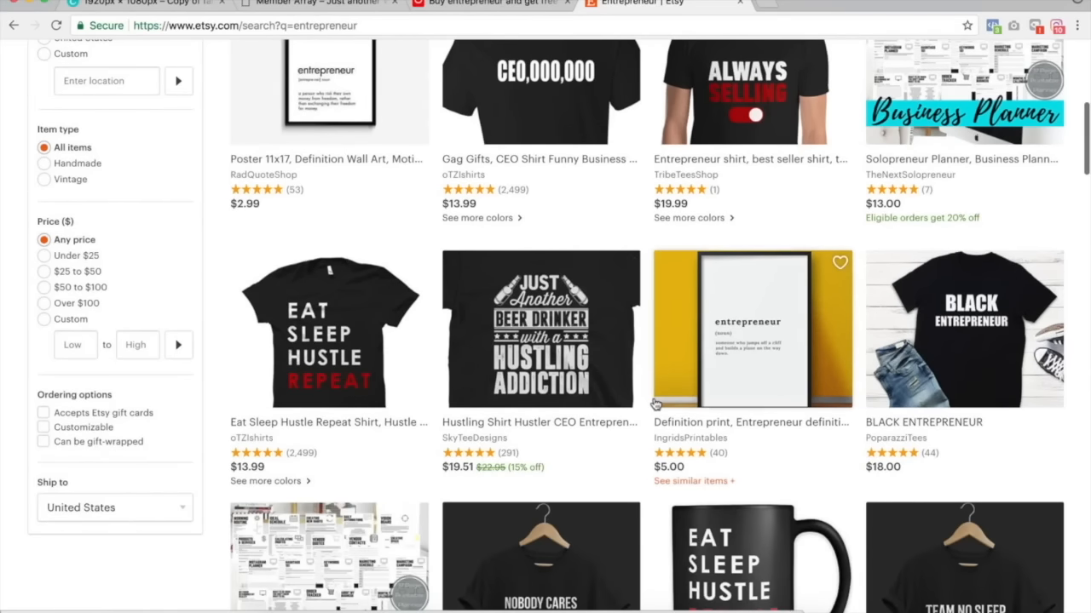
pyautogui.scroll(-5, 576, 341)
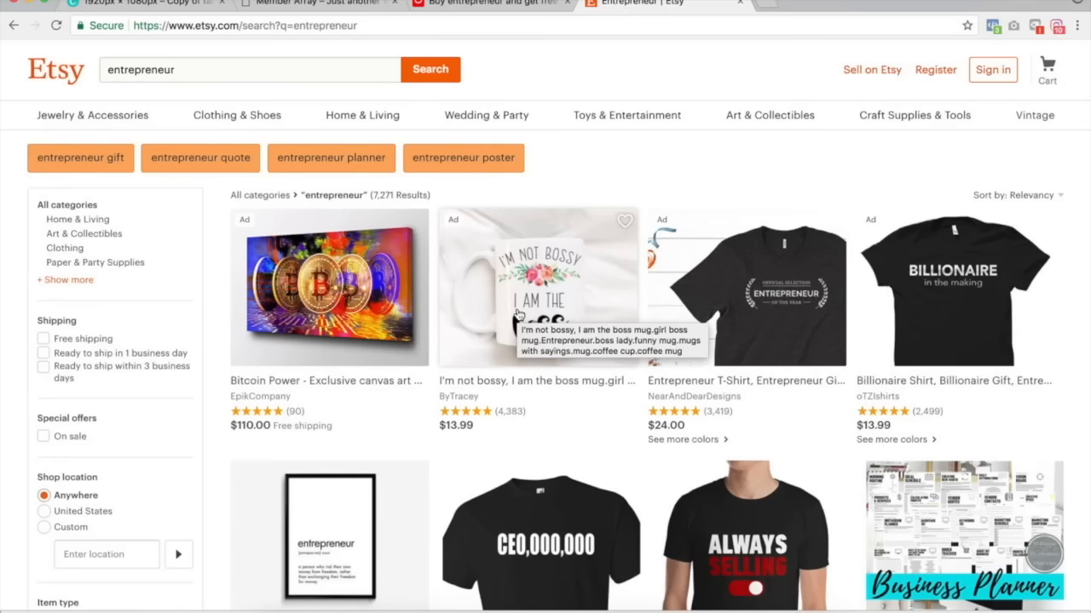
# Sort the Etsy entrepreneur results by Relevancy and scroll through the listings.
pyautogui.click(1046, 196)
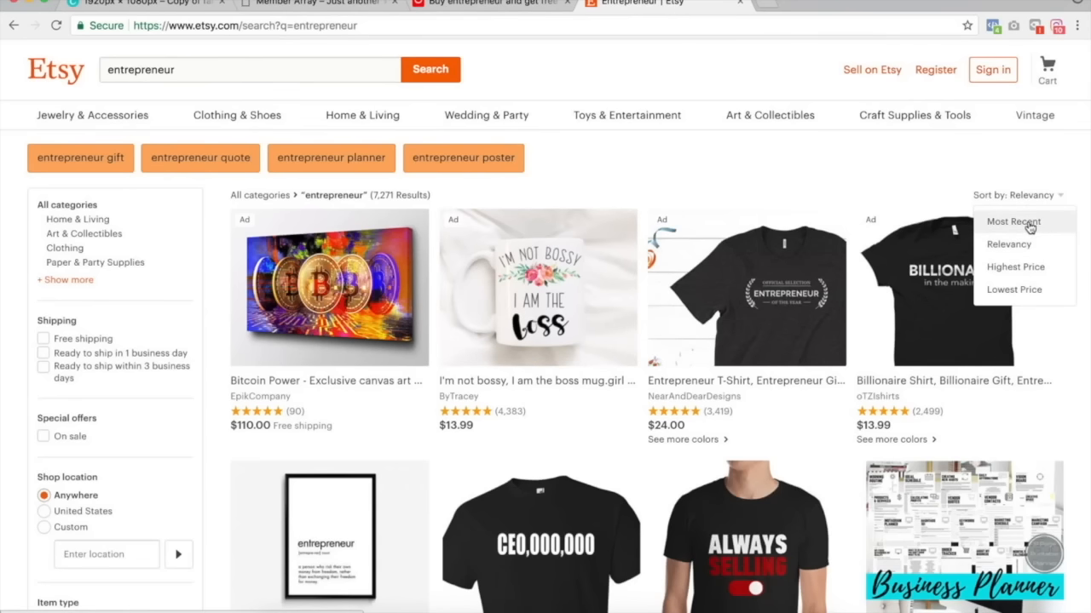
pyautogui.click(1035, 244)
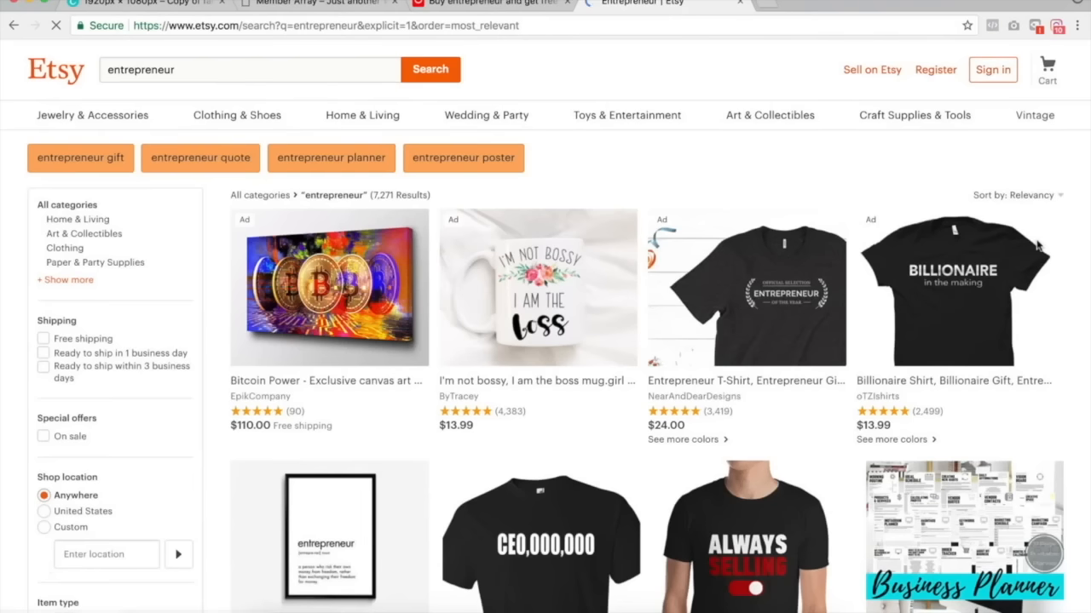
pyautogui.click(1012, 196)
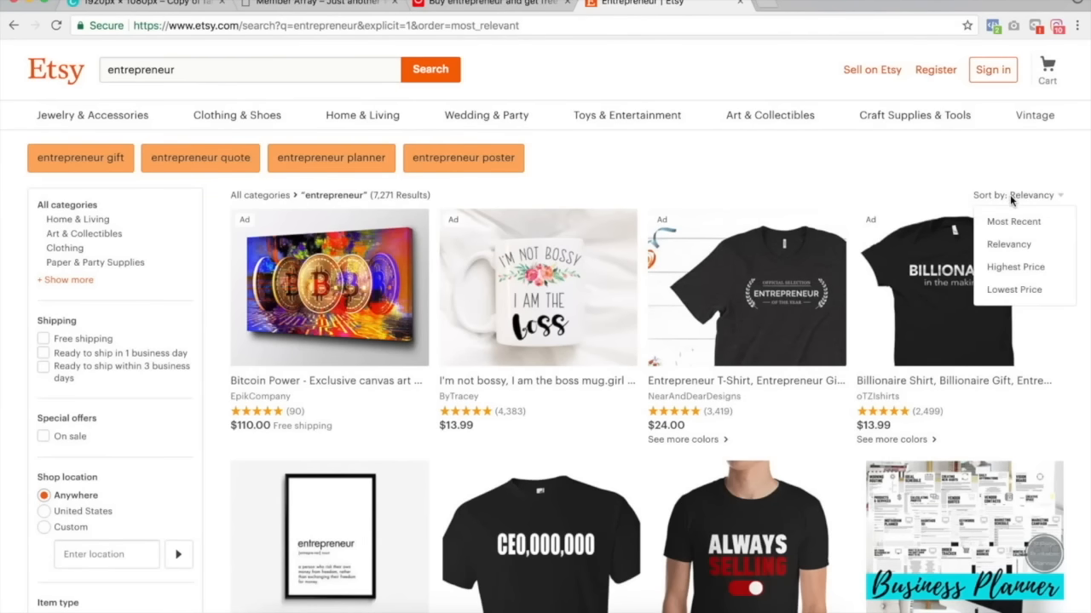
pyautogui.scroll(-6, 907, 183)
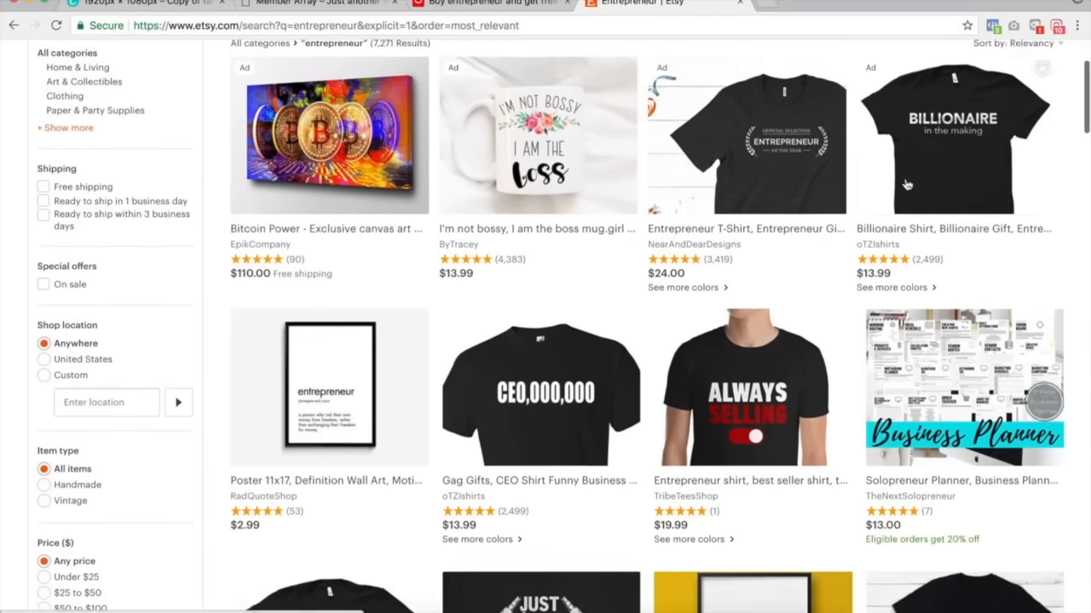
pyautogui.scroll(-10, 906, 184)
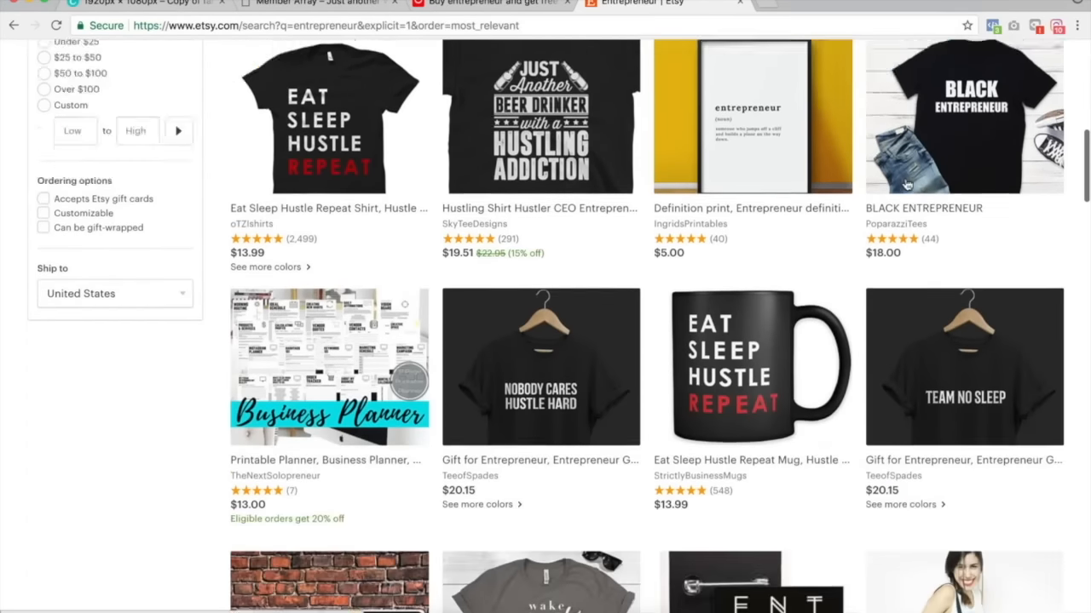
pyautogui.scroll(-12, 906, 183)
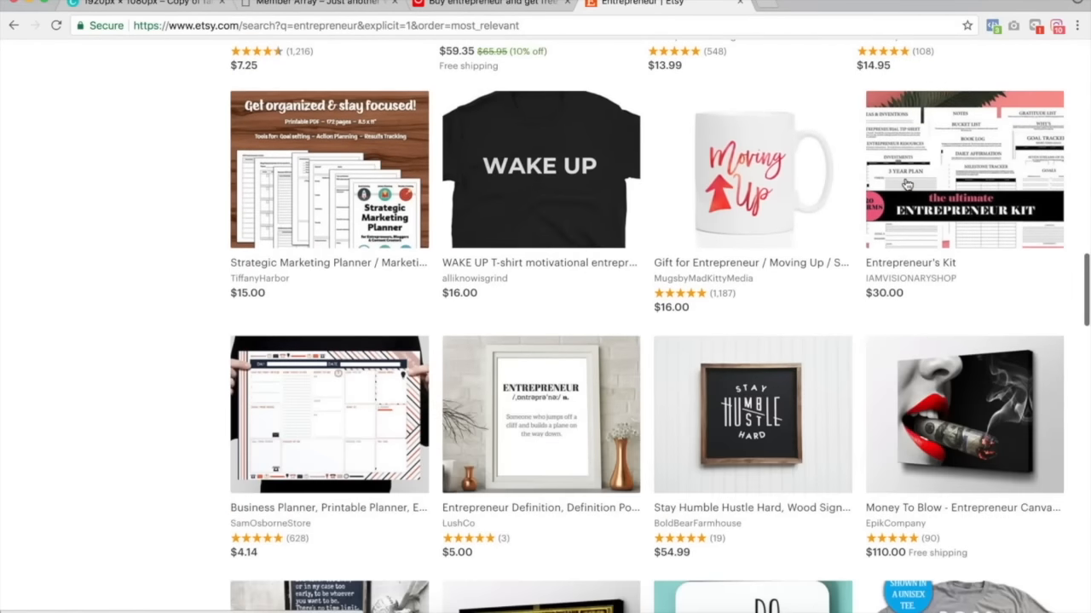
pyautogui.scroll(-4, 907, 183)
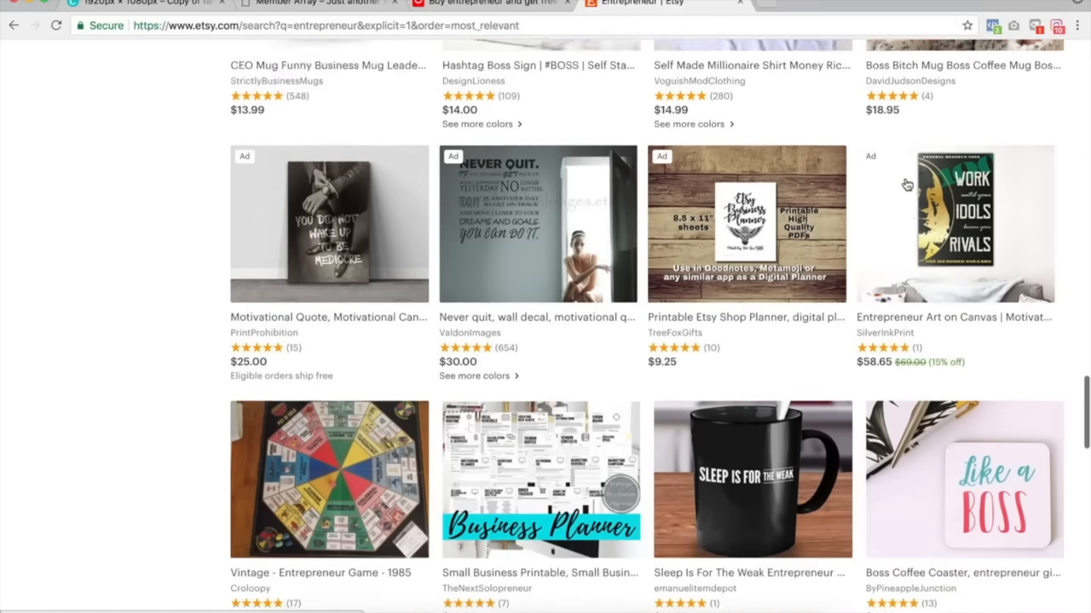
pyautogui.scroll(20, 907, 183)
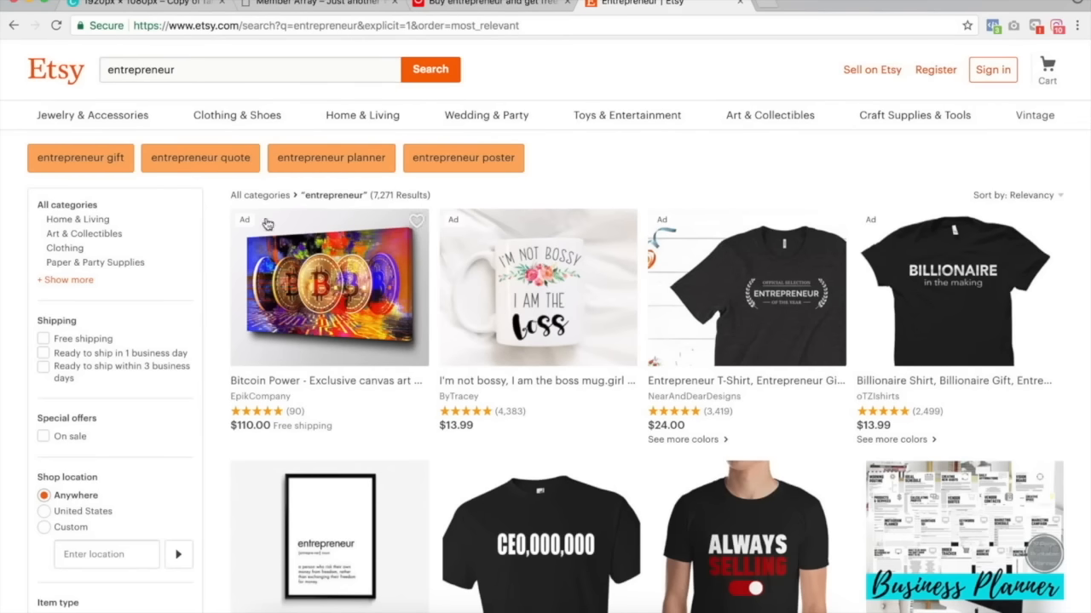
pyautogui.scroll(-2, 597, 238)
pyautogui.scroll(2, 720, 235)
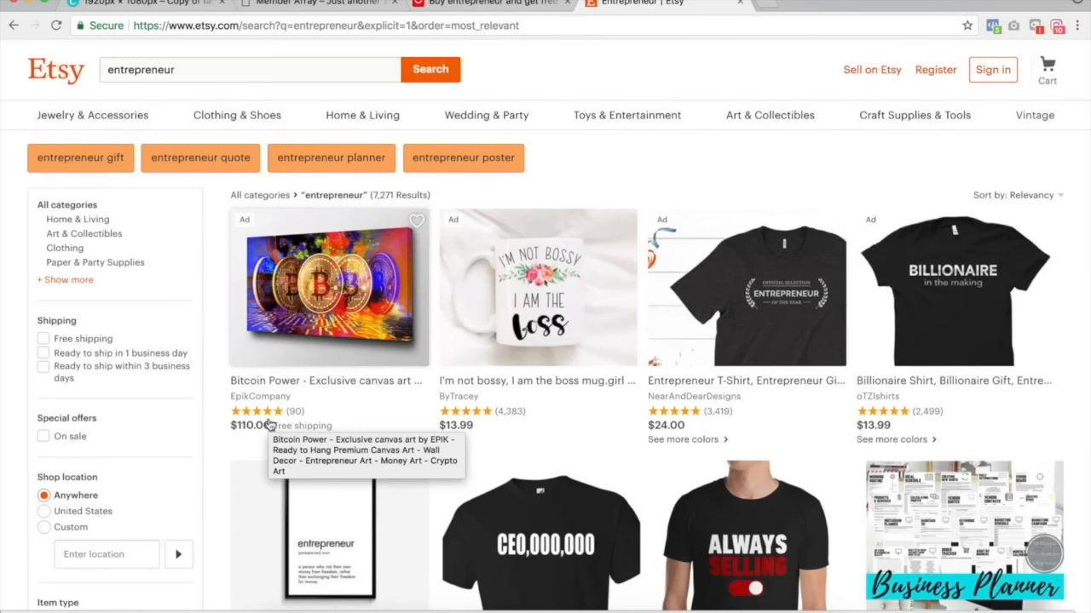
# Sort the AliExpress entrepreneur results by Orders and compare them with the Etsy listings.
pyautogui.click(477, 6)
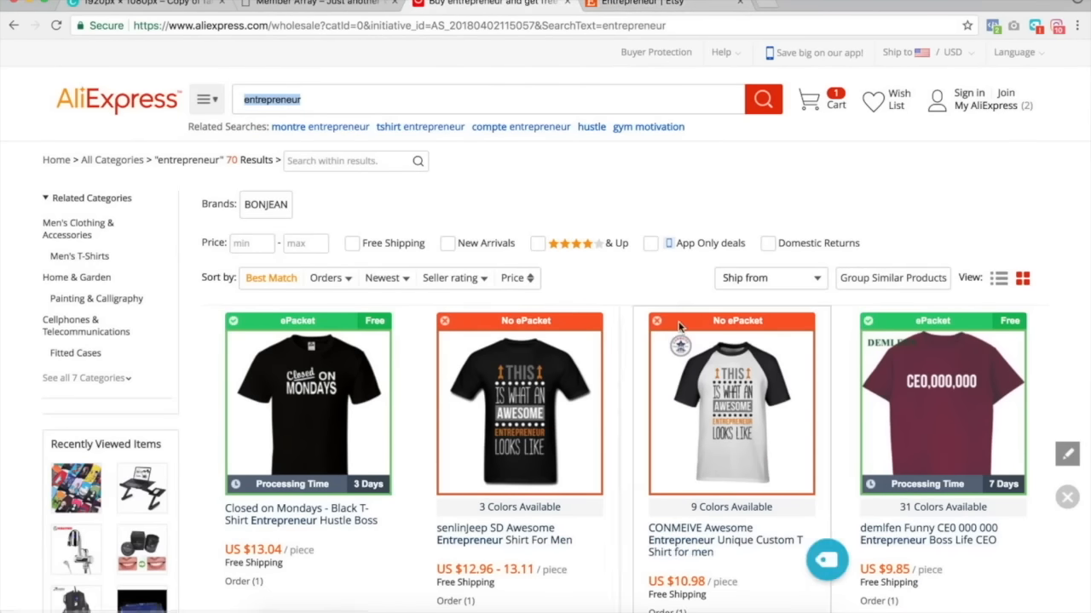
pyautogui.click(345, 283)
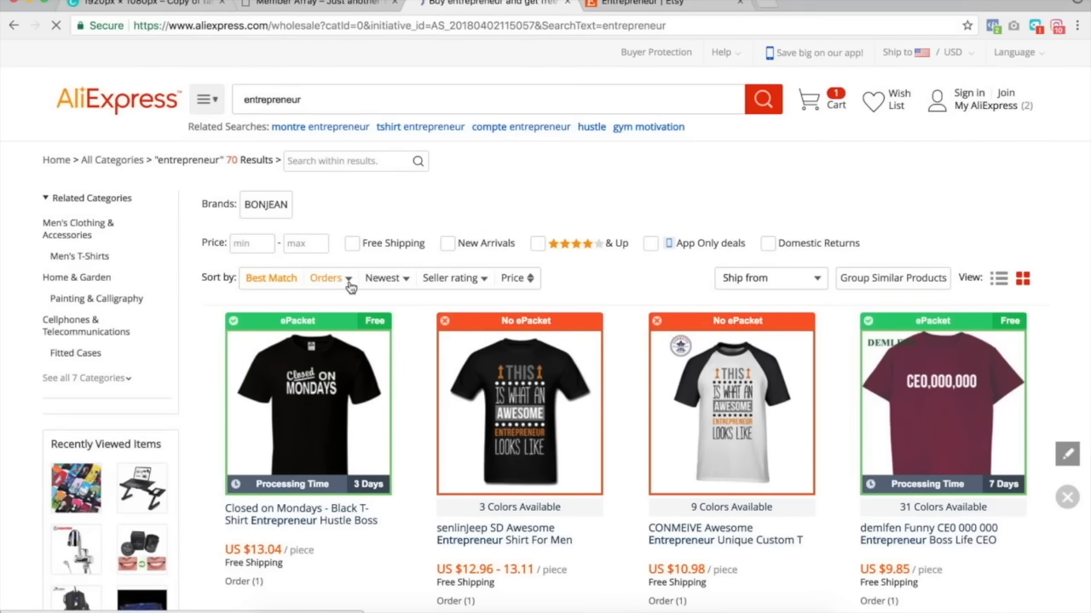
pyautogui.scroll(-2, 401, 348)
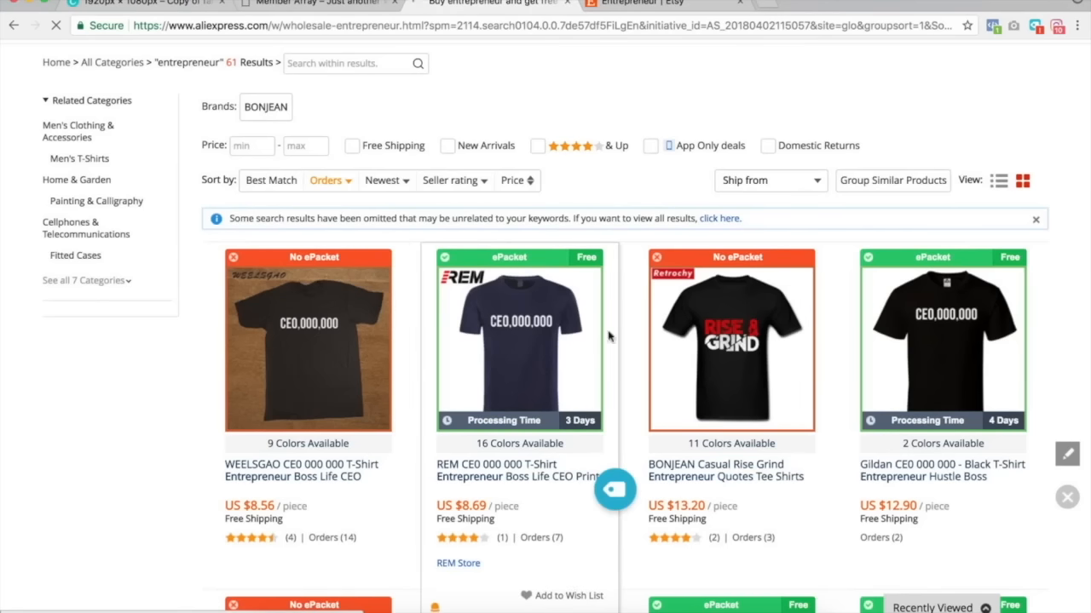
pyautogui.click(637, 5)
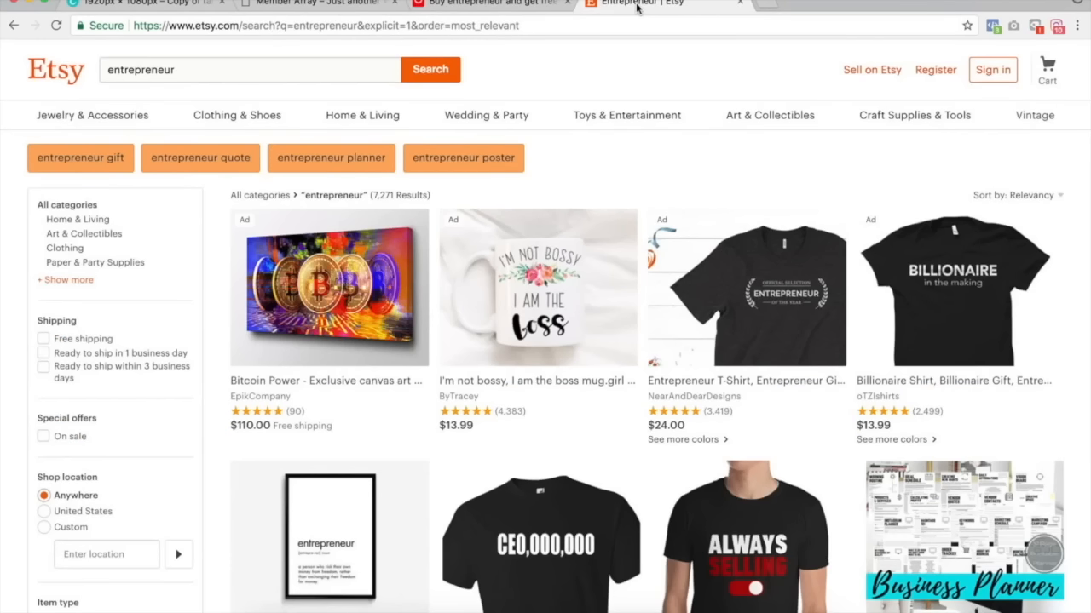
pyautogui.scroll(-3, 631, 192)
pyautogui.scroll(3, 630, 193)
pyautogui.click(443, 3)
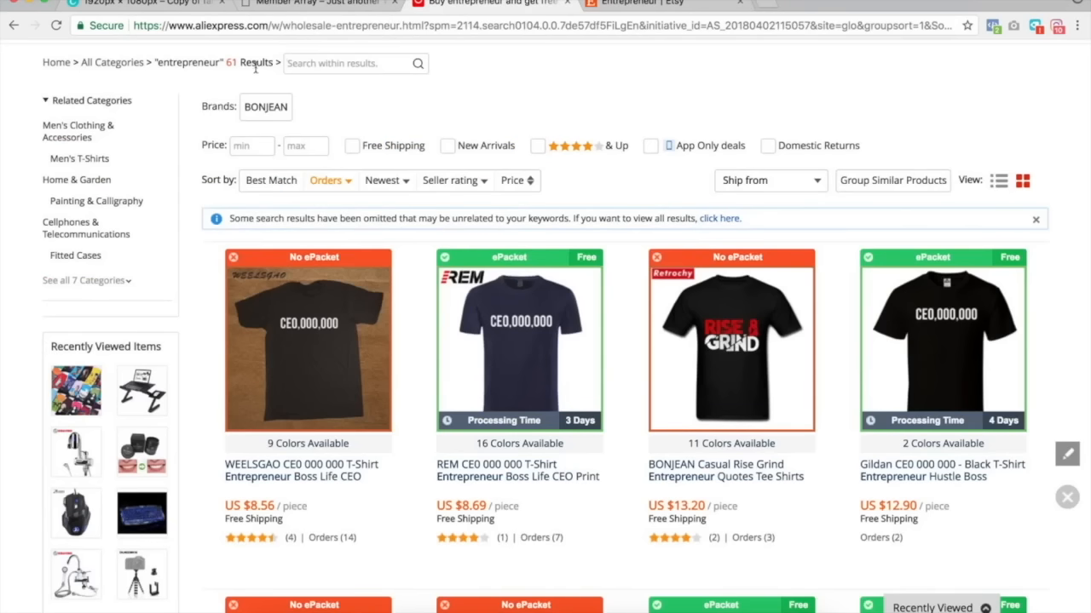
pyautogui.scroll(2, 302, 100)
# Search AliExpress for canvas art using the search suggestions and scroll through the results.
pyautogui.doubleClick(302, 100)
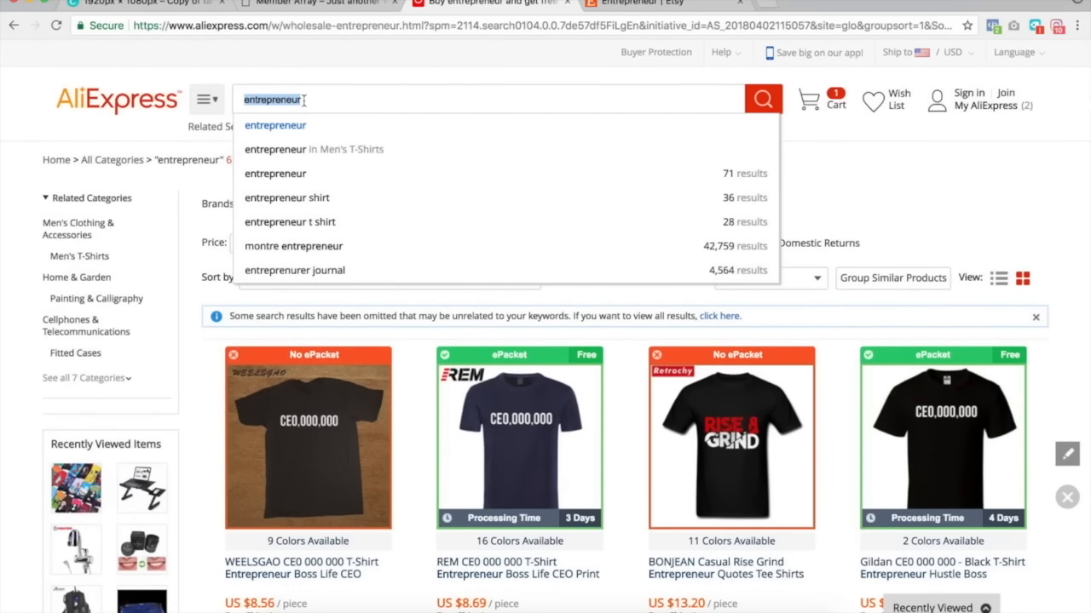
pyautogui.write('canvas')
pyautogui.press('Down')
pyautogui.press('Down')
pyautogui.press('Down')
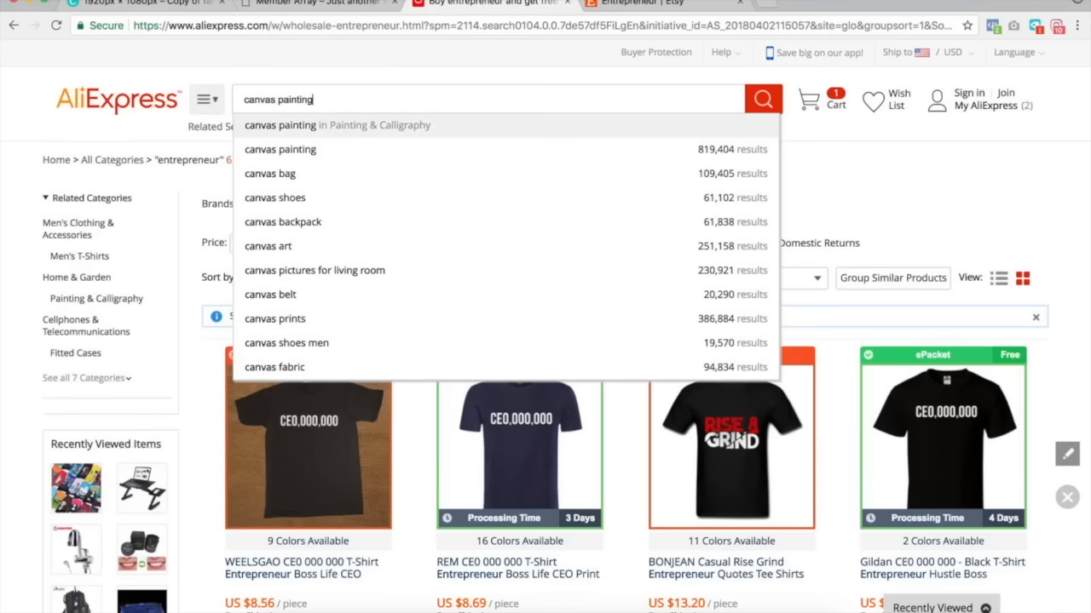
pyautogui.press('Up')
pyautogui.press('Down')
pyautogui.press('Down')
pyautogui.press('Down')
pyautogui.press('Down')
pyautogui.press('Return')
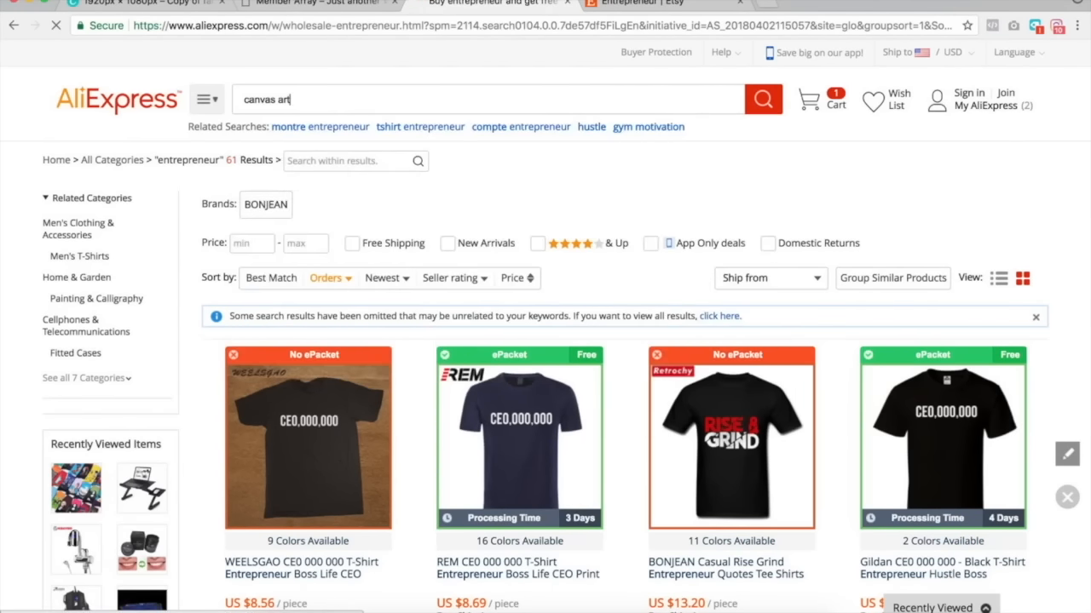
pyautogui.scroll(-10, 502, 134)
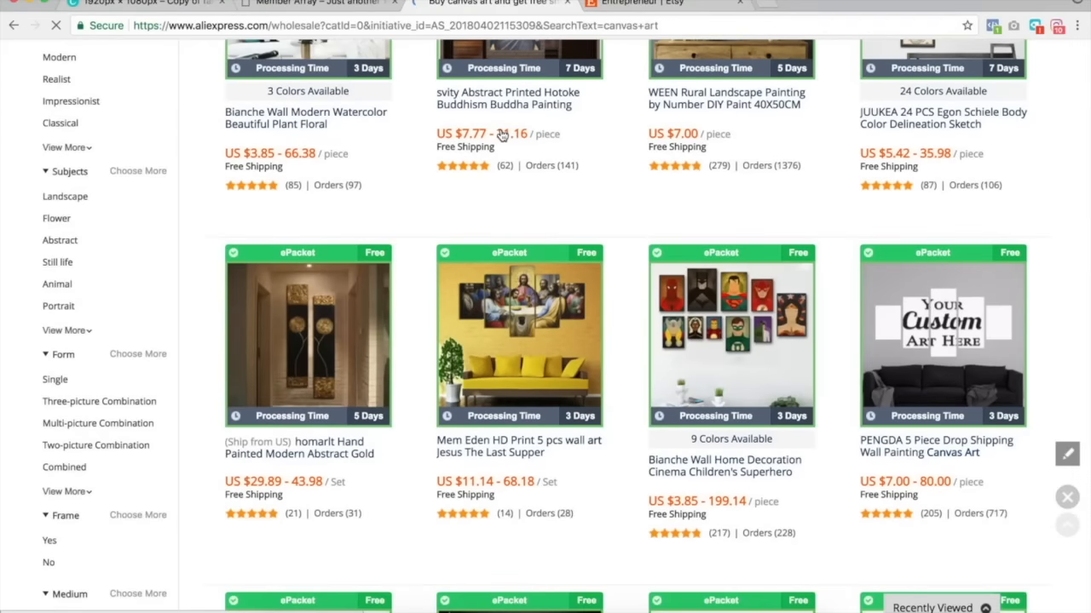
pyautogui.scroll(-2, 621, 236)
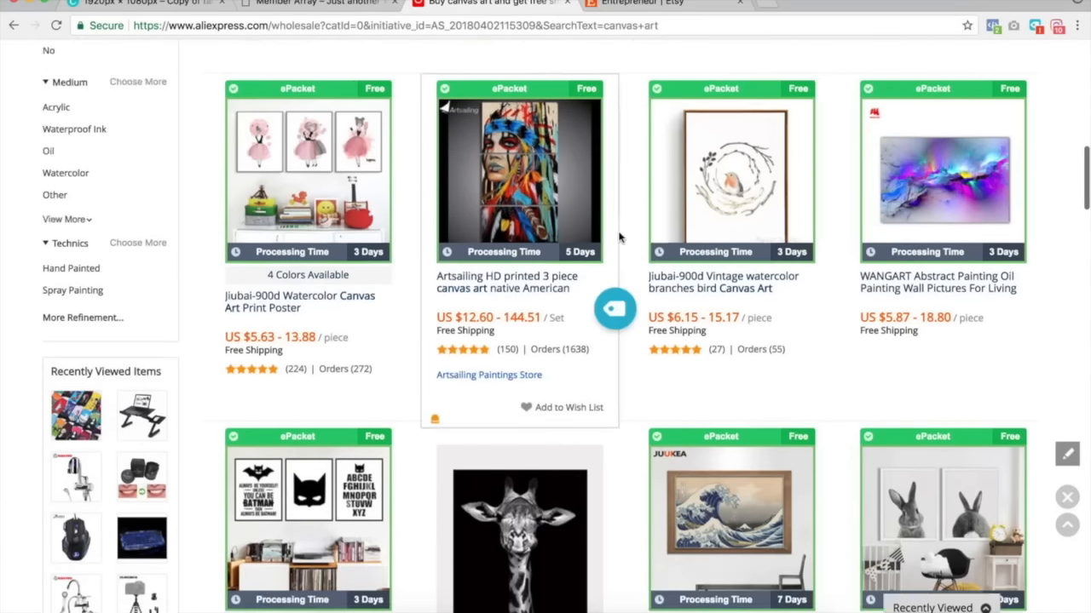
pyautogui.scroll(10, 621, 236)
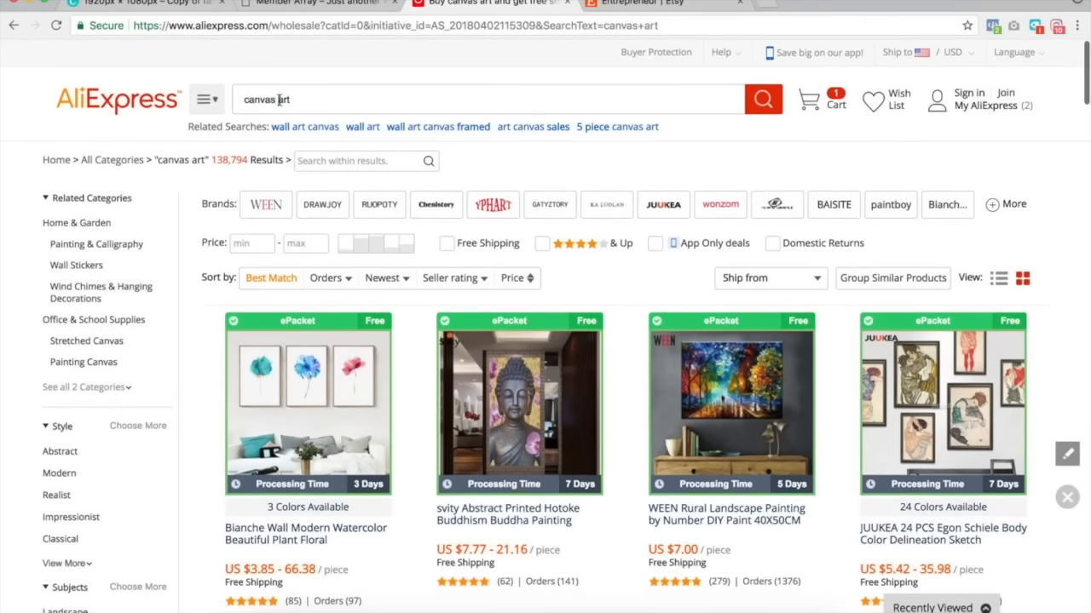
# Change the AliExpress search to canvas money and scroll through the listings.
pyautogui.doubleClick(282, 100)
pyautogui.write('money')
pyautogui.press('Return')
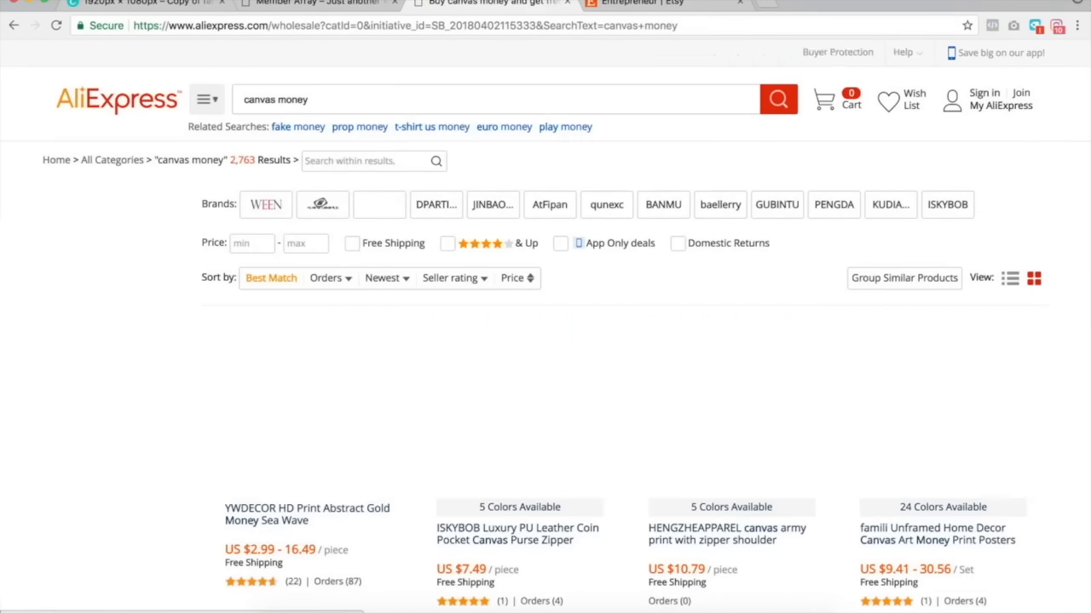
pyautogui.scroll(-4, 488, 285)
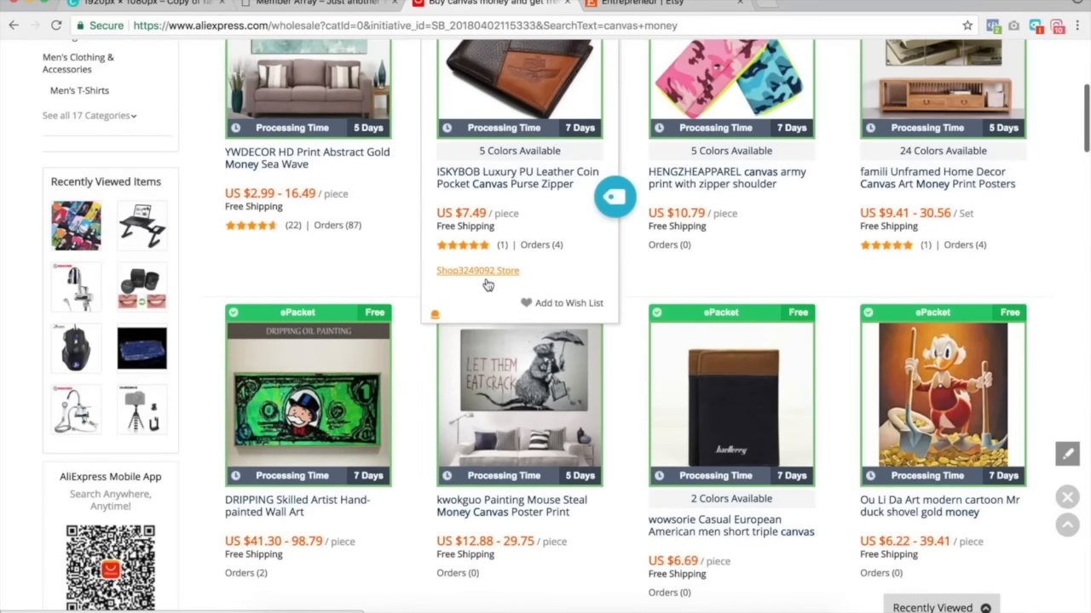
pyautogui.scroll(-2, 487, 284)
pyautogui.scroll(-3, 440, 310)
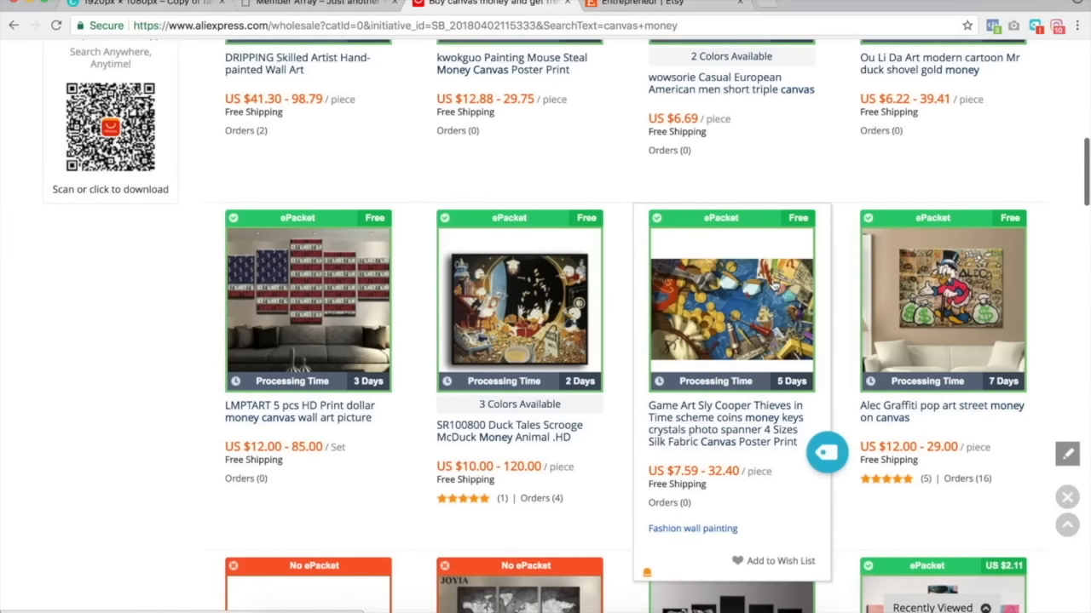
# Switch to the Etsy entrepreneur results and scroll through the listings.
pyautogui.click(643, 5)
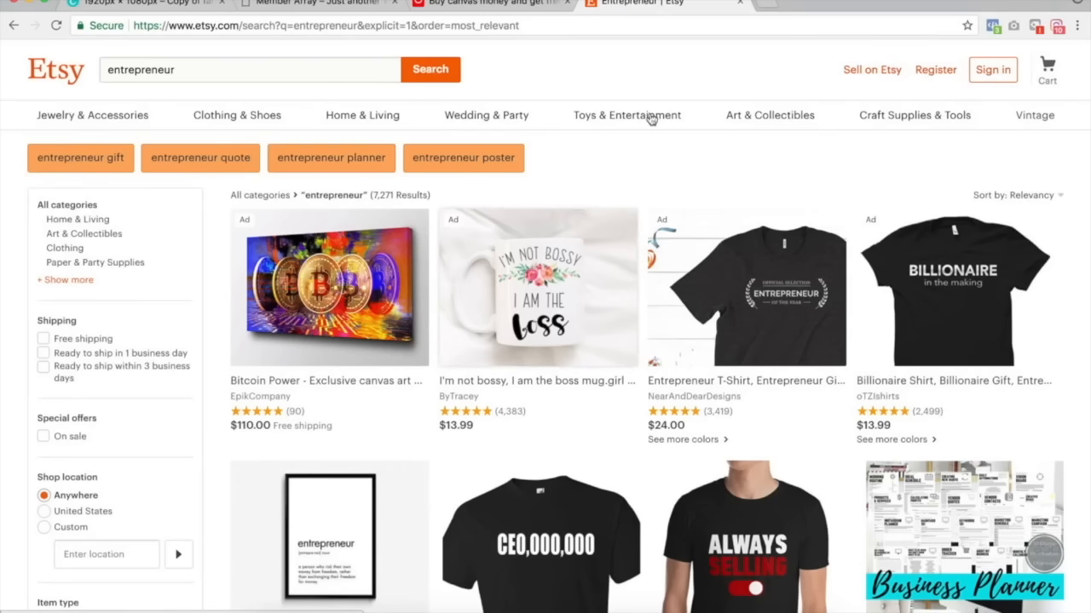
pyautogui.moveTo(647, 119)
pyautogui.scroll(-5, 561, 164)
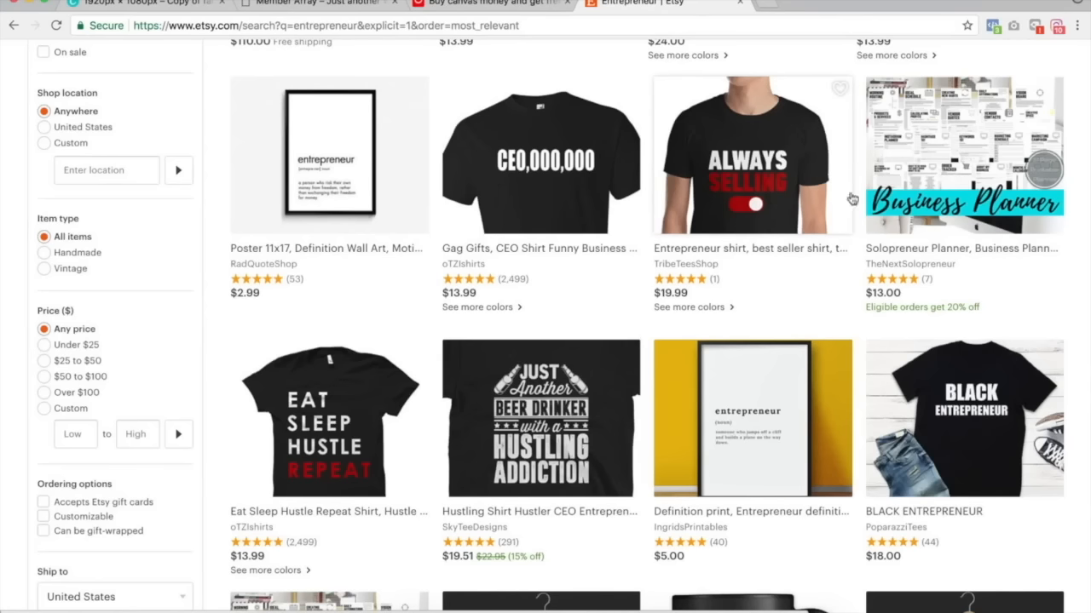
pyautogui.scroll(-1, 355, 214)
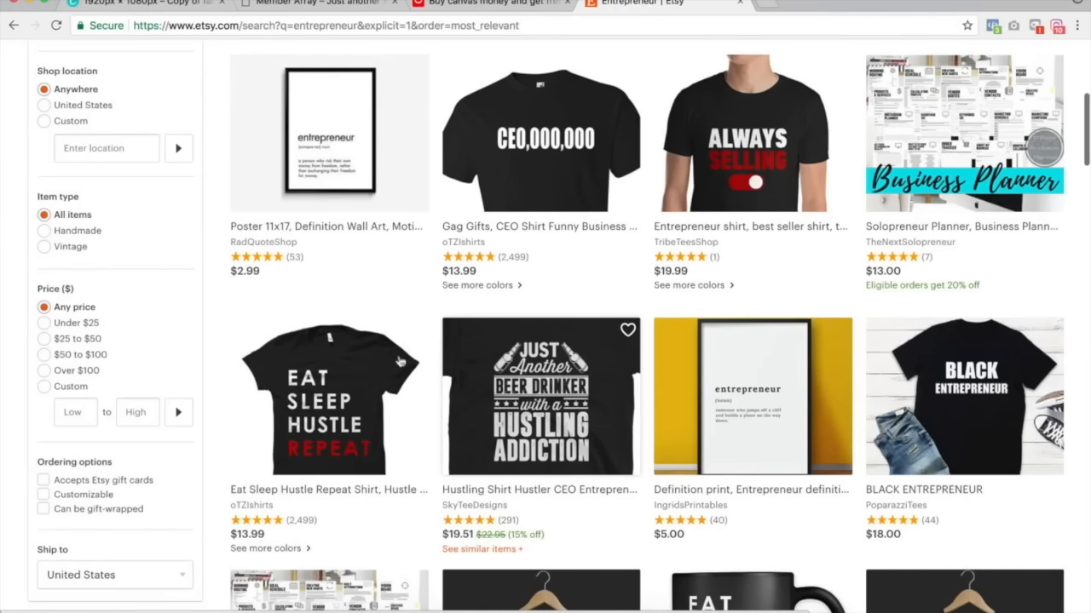
pyautogui.scroll(-4, 335, 409)
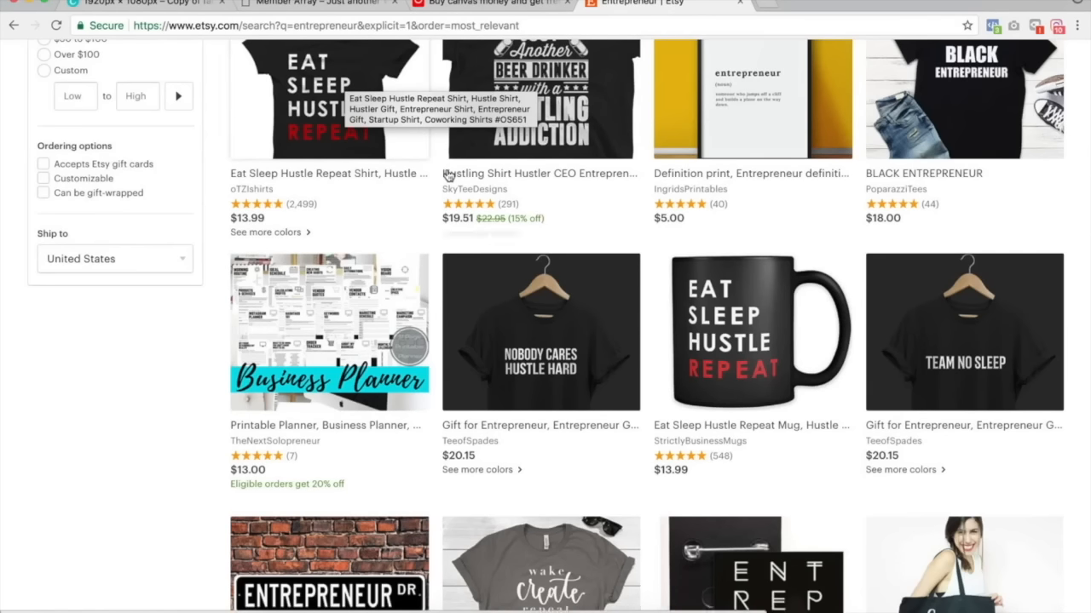
pyautogui.scroll(-2, 445, 175)
# Compare the AliExpress canvas money results with the Etsy entrepreneur listings by switching between tabs.
pyautogui.click(457, 3)
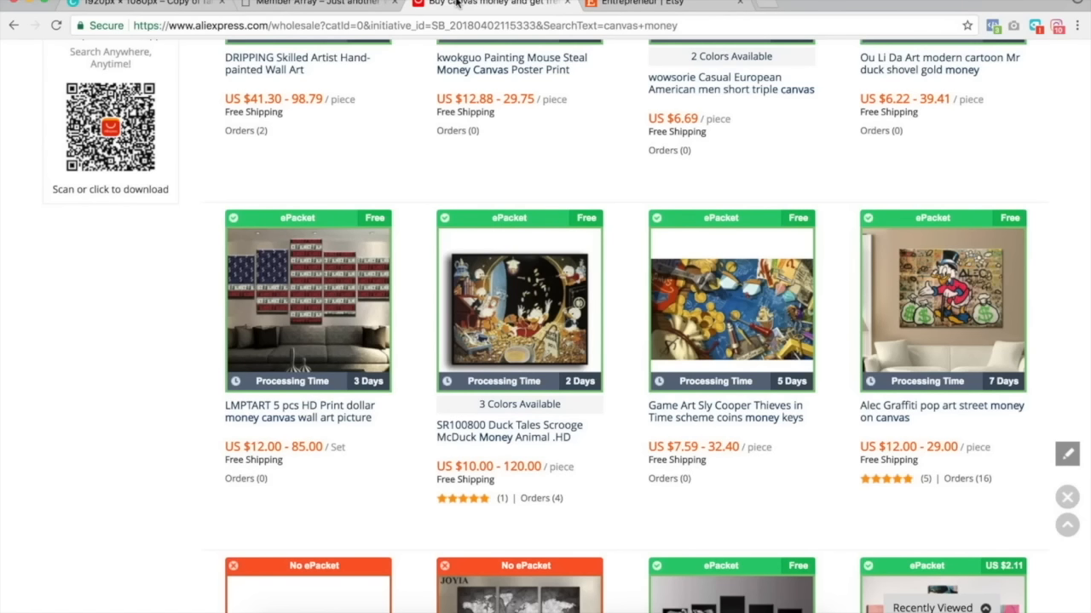
pyautogui.click(711, 14)
pyautogui.scroll(10, 545, 341)
pyautogui.click(435, 4)
pyautogui.scroll(10, 733, 409)
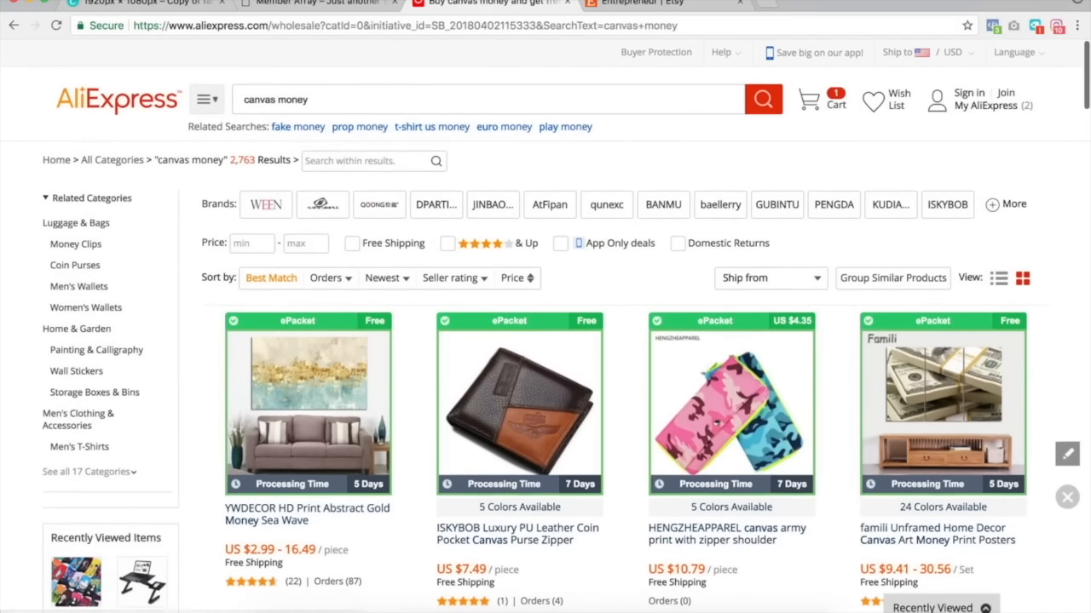
pyautogui.click(613, 3)
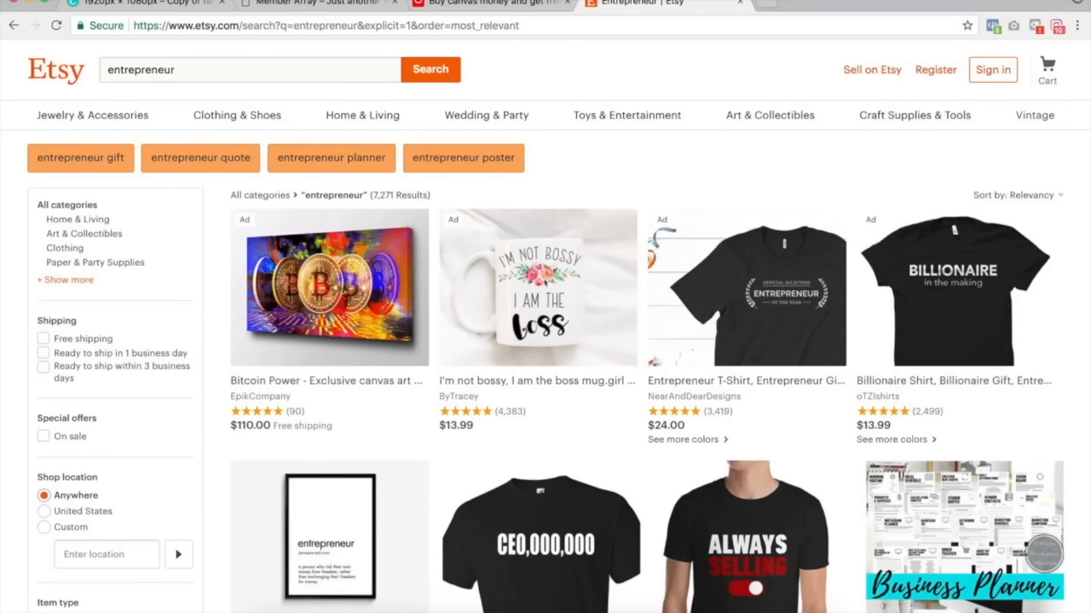
pyautogui.click(481, 4)
pyautogui.click(619, 5)
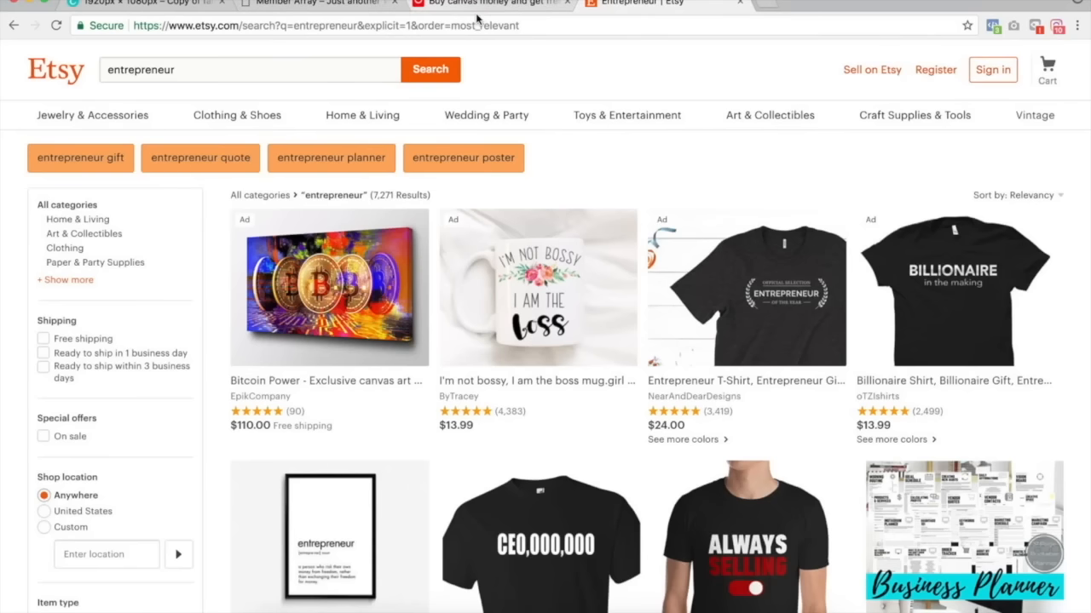
# Open a new tab and search Google for startupdrugz.
pyautogui.click(770, 9)
pyautogui.write('start')
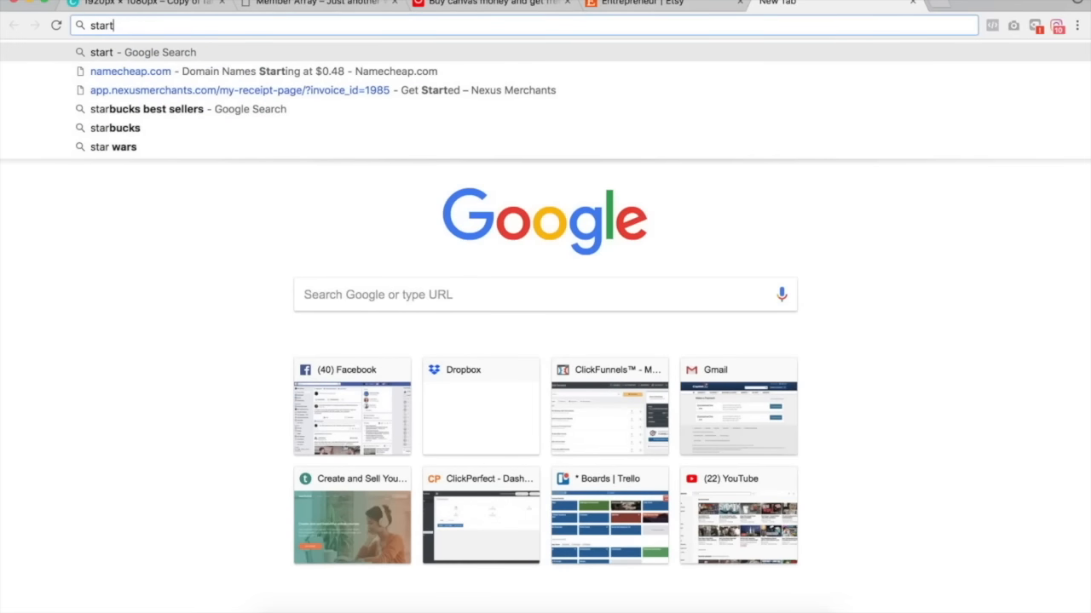
pyautogui.write('updrugz')
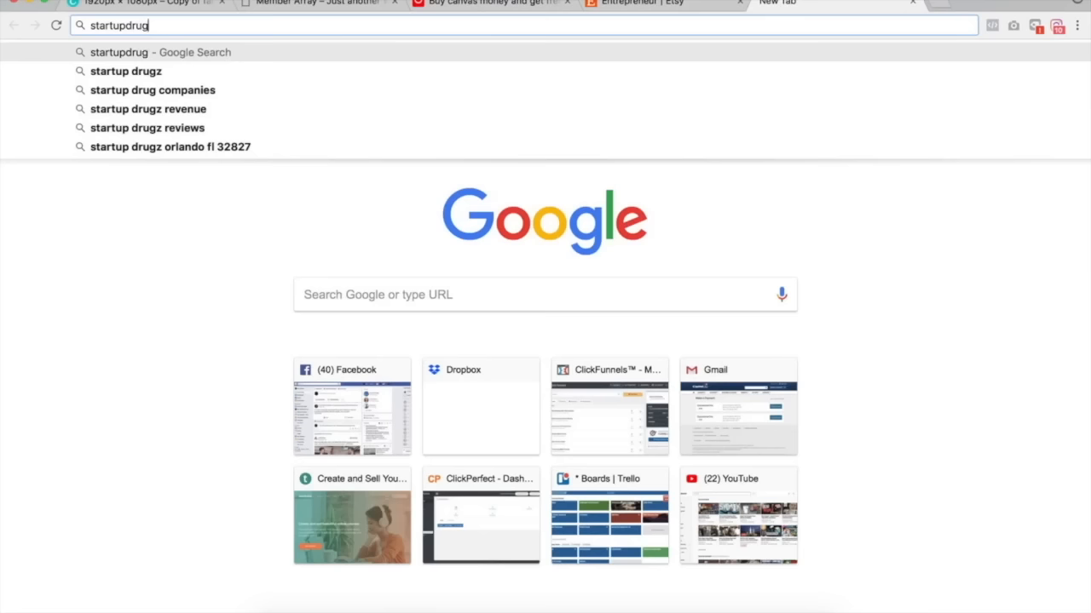
pyautogui.press('Return')
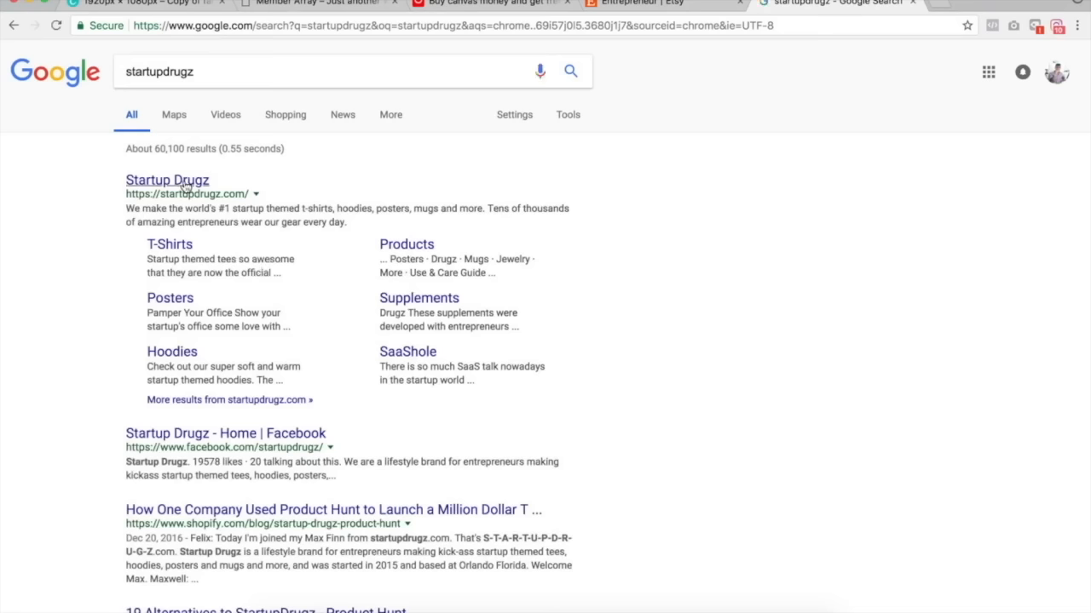
# Open the Startup Drugz site and go to the all-products collection sorted by best selling via a pasted URL.
pyautogui.click(171, 182)
pyautogui.click(284, 24)
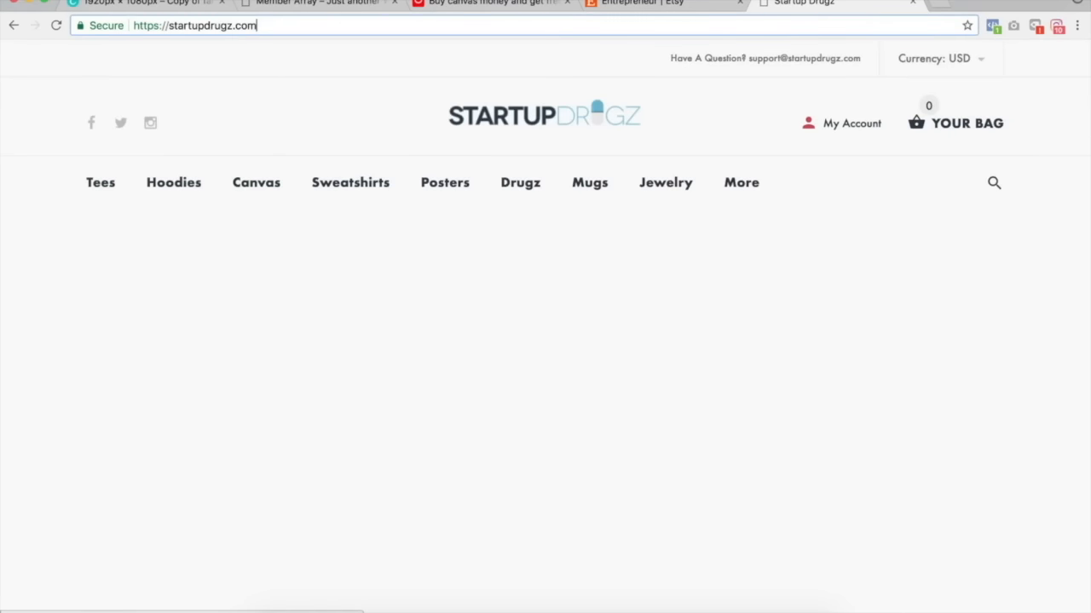
pyautogui.write('https://startupdrugz.com/collections/all?sort_by=best-selling')
pyautogui.press('Return')
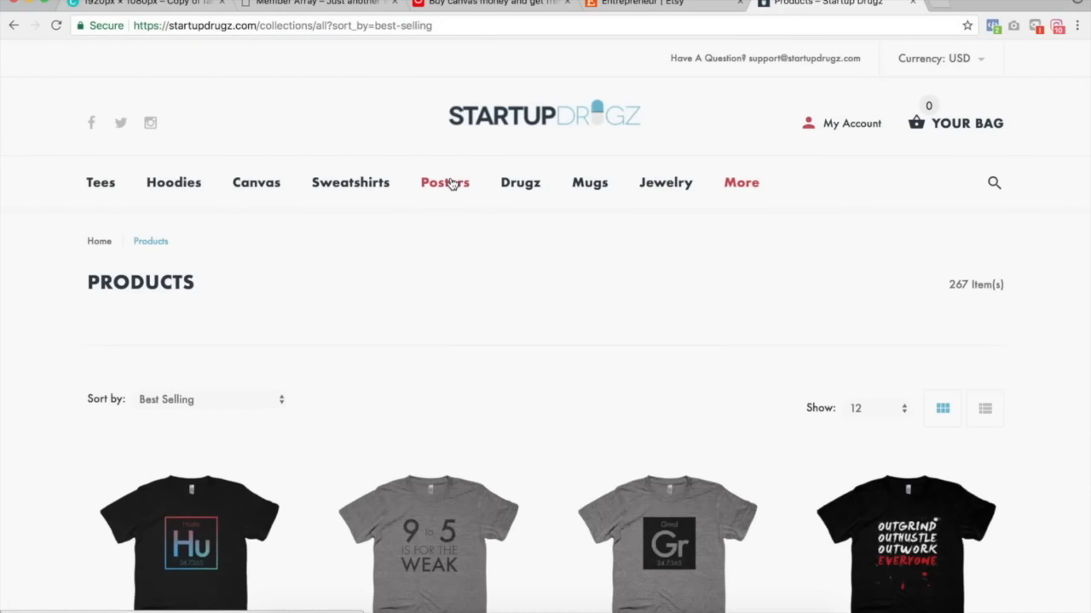
# Scroll through the best-selling products and open the sort options without changing them.
pyautogui.scroll(-2, 451, 182)
pyautogui.scroll(2, 437, 135)
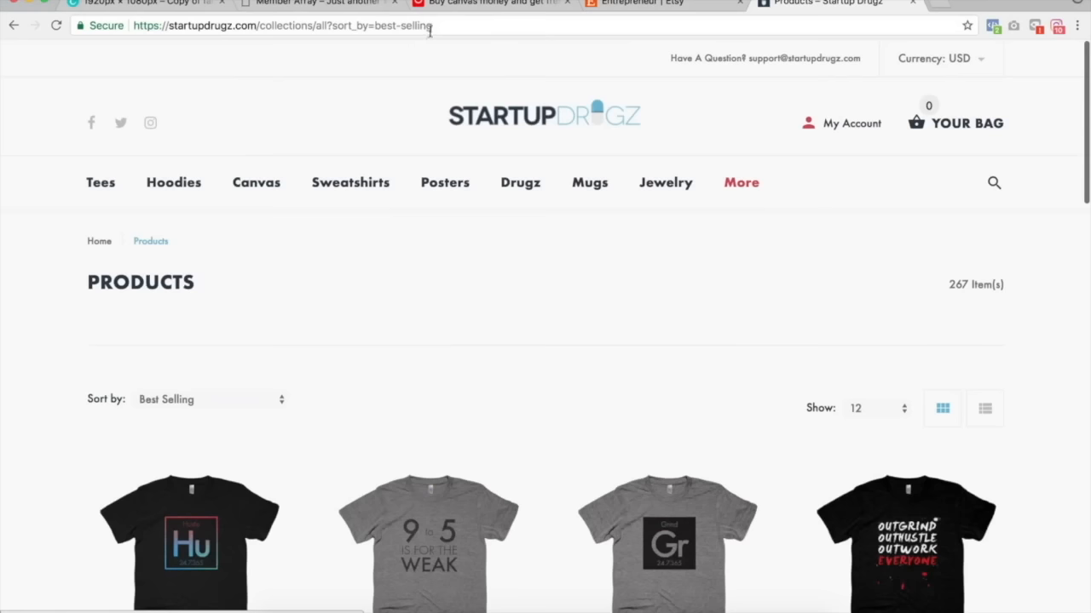
pyautogui.scroll(-5, 526, 211)
pyautogui.scroll(5, 527, 211)
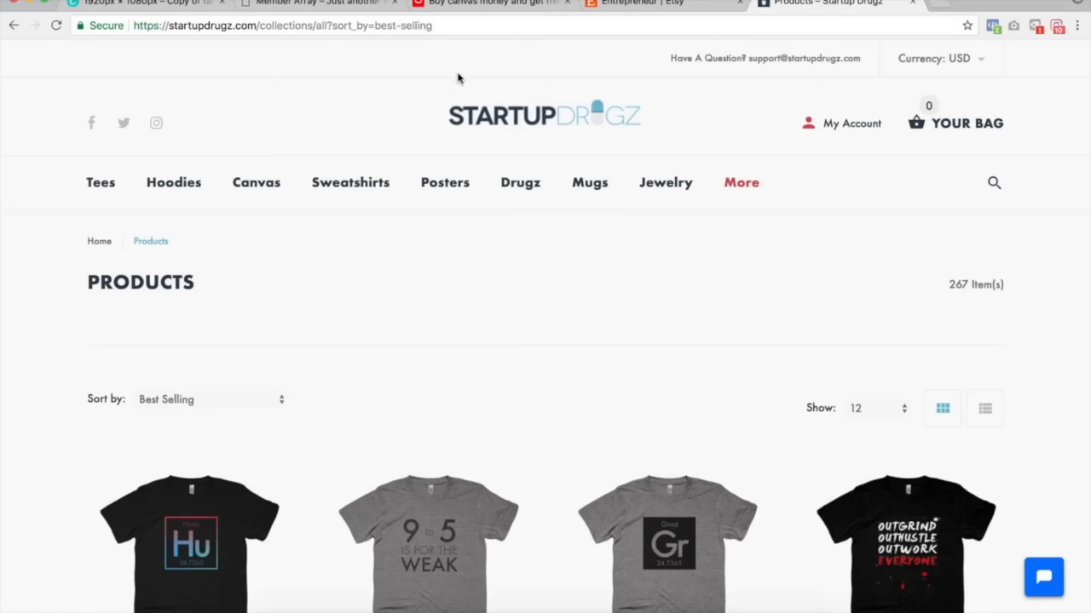
pyautogui.scroll(-5, 366, 261)
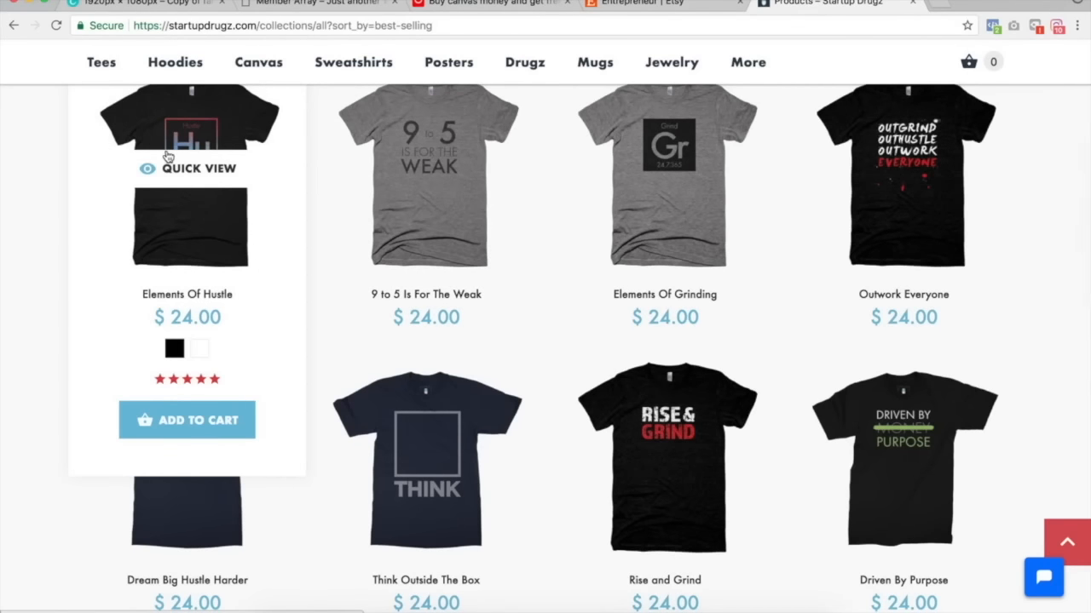
pyautogui.scroll(5, 584, 330)
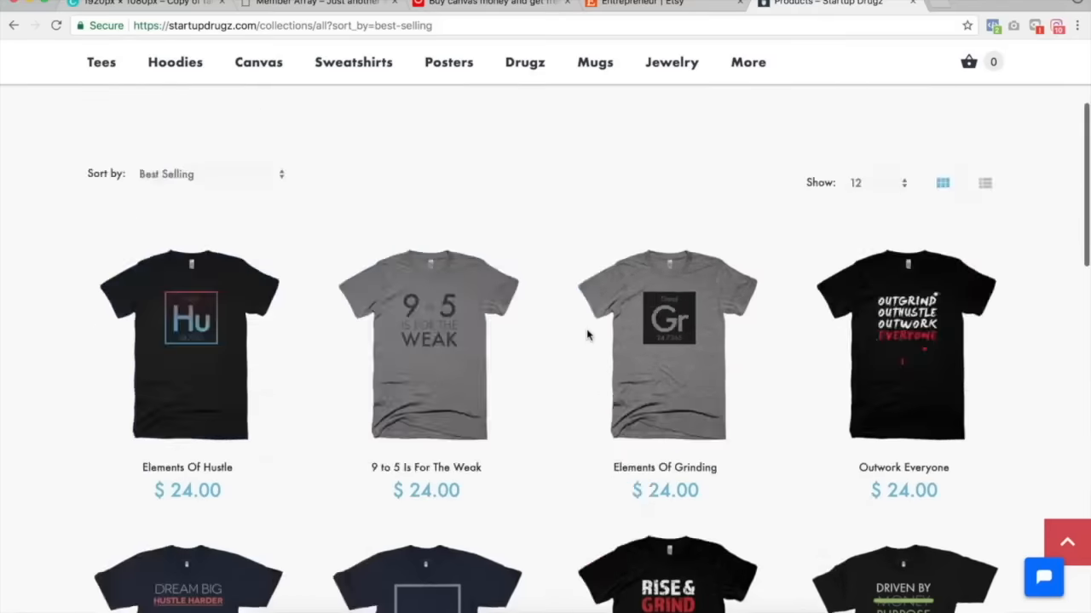
pyautogui.click(188, 399)
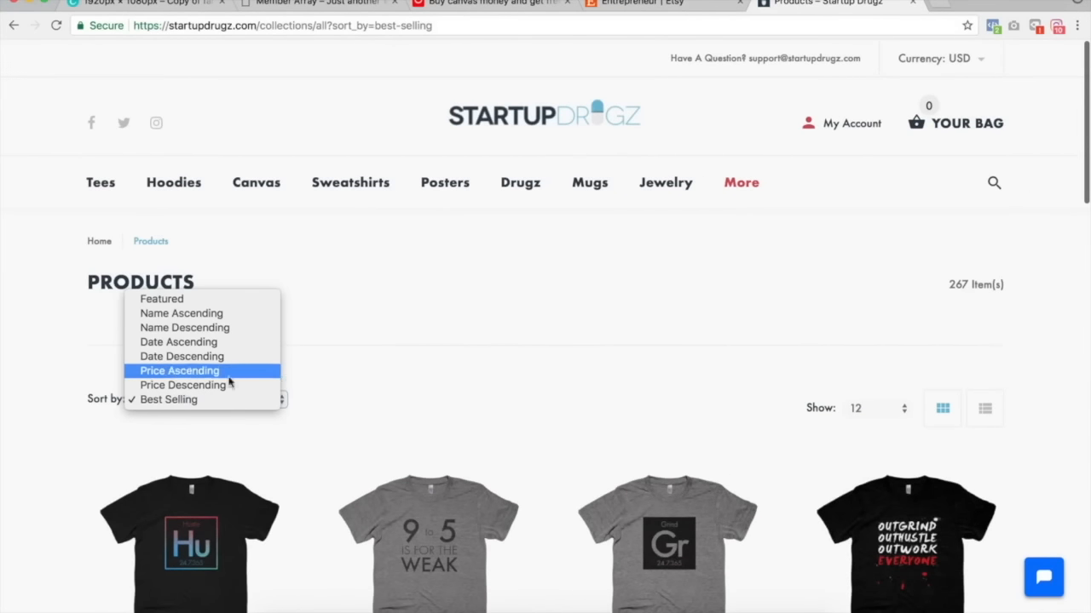
pyautogui.click(525, 329)
# Go to page 2 of the best-selling products and browse its listings.
pyautogui.scroll(-10, 526, 281)
pyautogui.scroll(5, 526, 281)
pyautogui.scroll(-2, 526, 281)
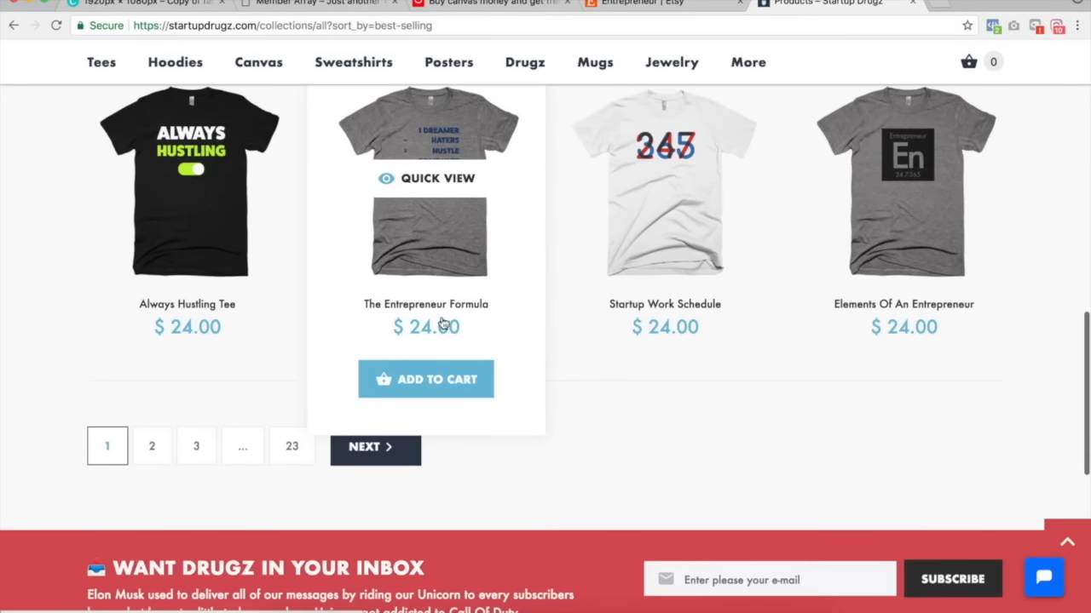
pyautogui.click(377, 446)
pyautogui.scroll(-5, 426, 323)
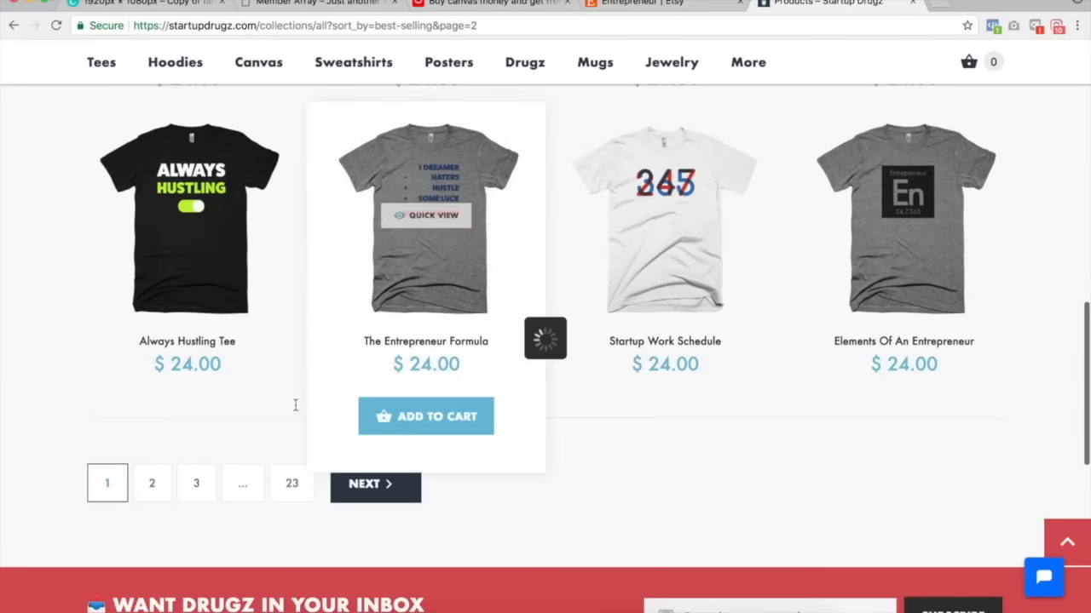
pyautogui.scroll(10, 368, 373)
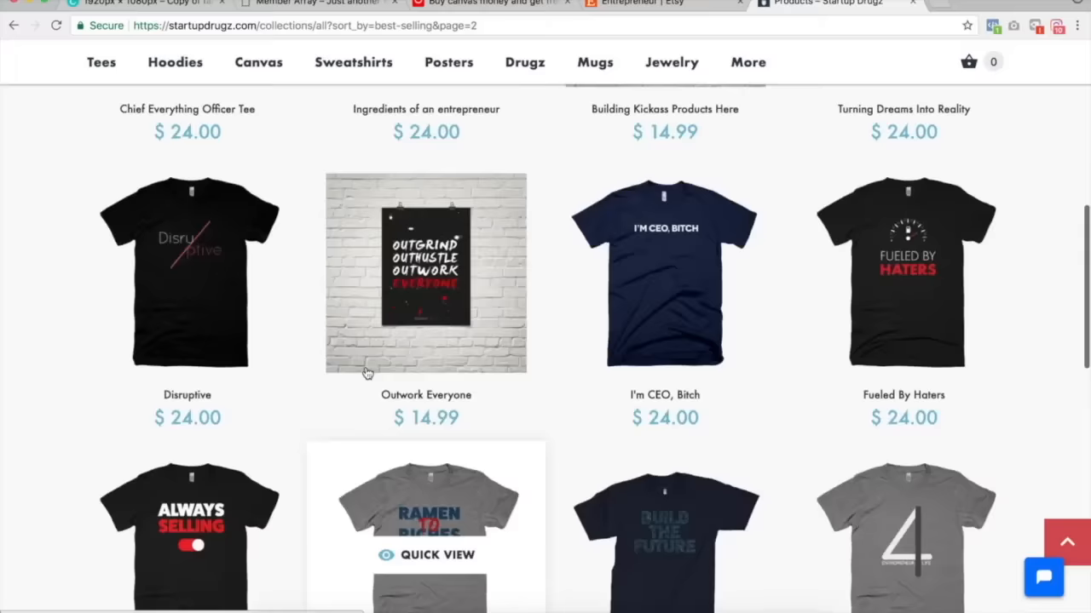
pyautogui.scroll(1, 732, 131)
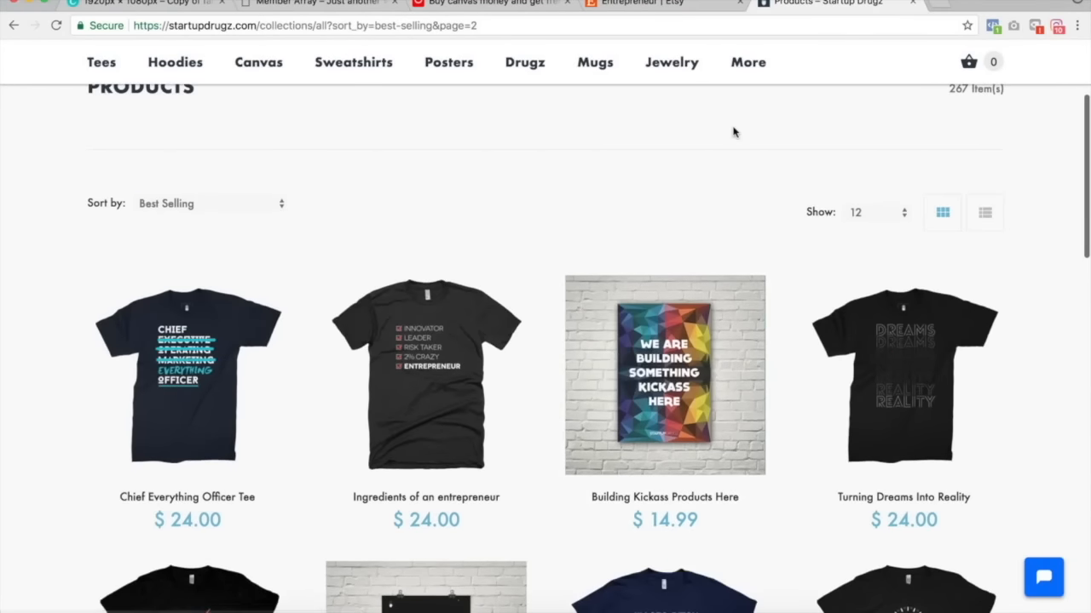
pyautogui.scroll(-15, 732, 131)
pyautogui.scroll(5, 733, 134)
# Return to page 1 of the products, browse it, and open the Elements Of Hustle product page.
pyautogui.click(118, 316)
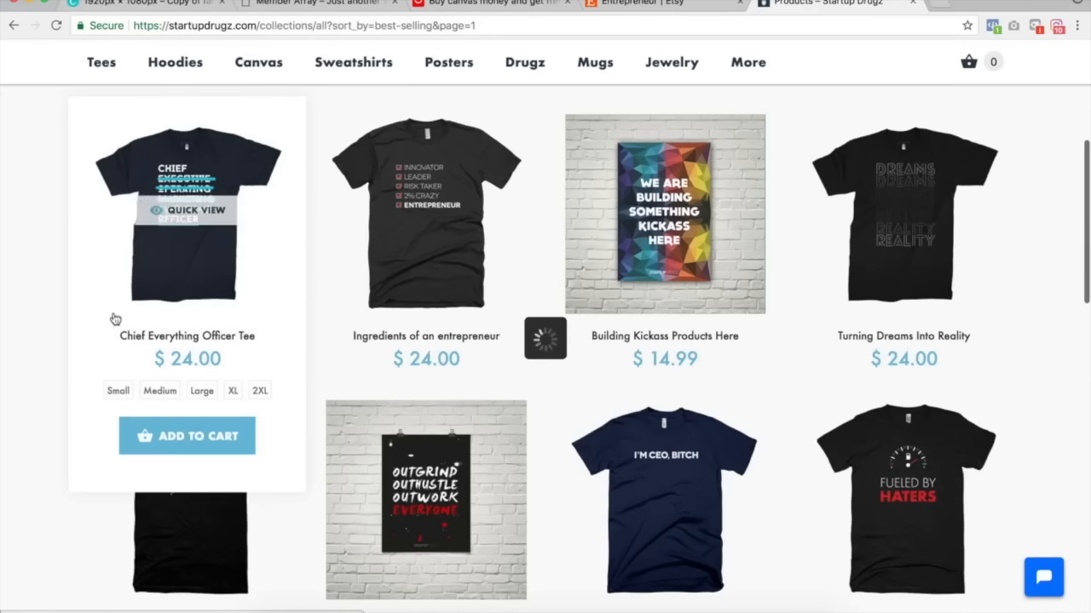
pyautogui.scroll(-3, 443, 264)
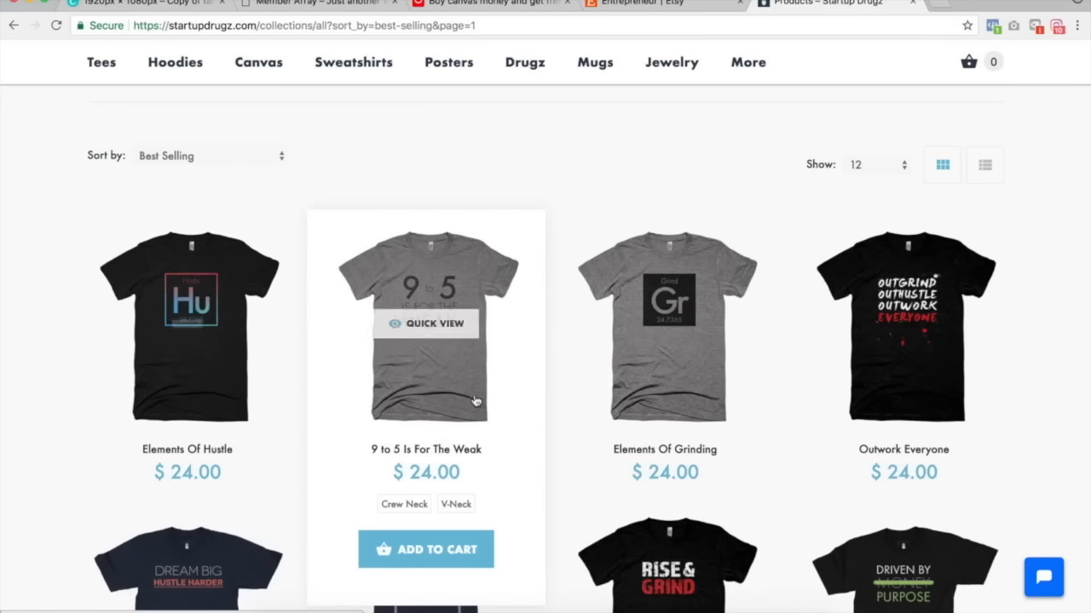
pyautogui.scroll(-5, 631, 273)
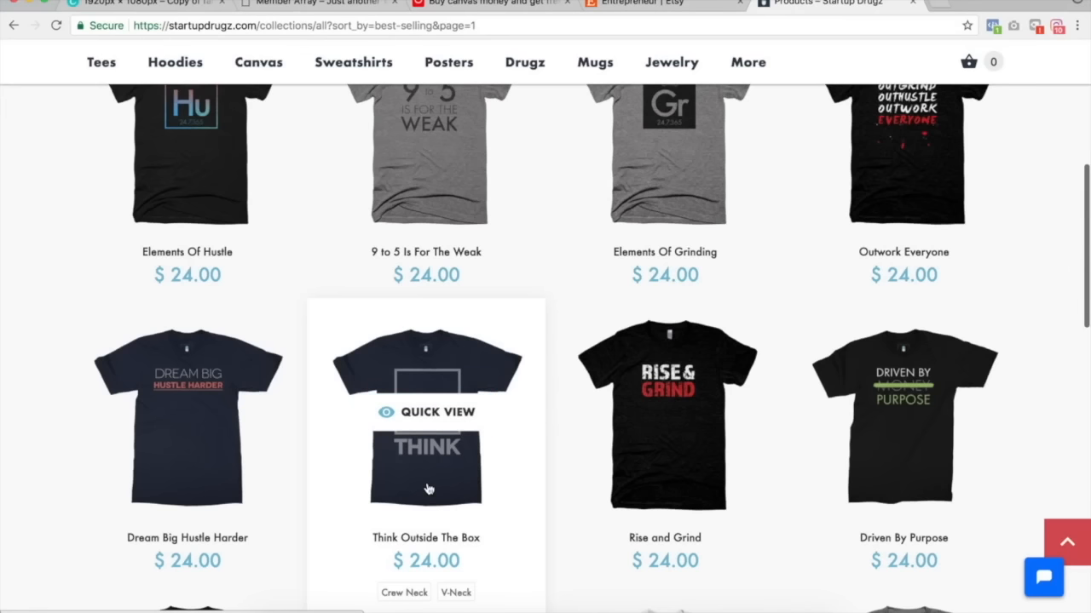
pyautogui.scroll(3, 427, 488)
pyautogui.click(225, 309)
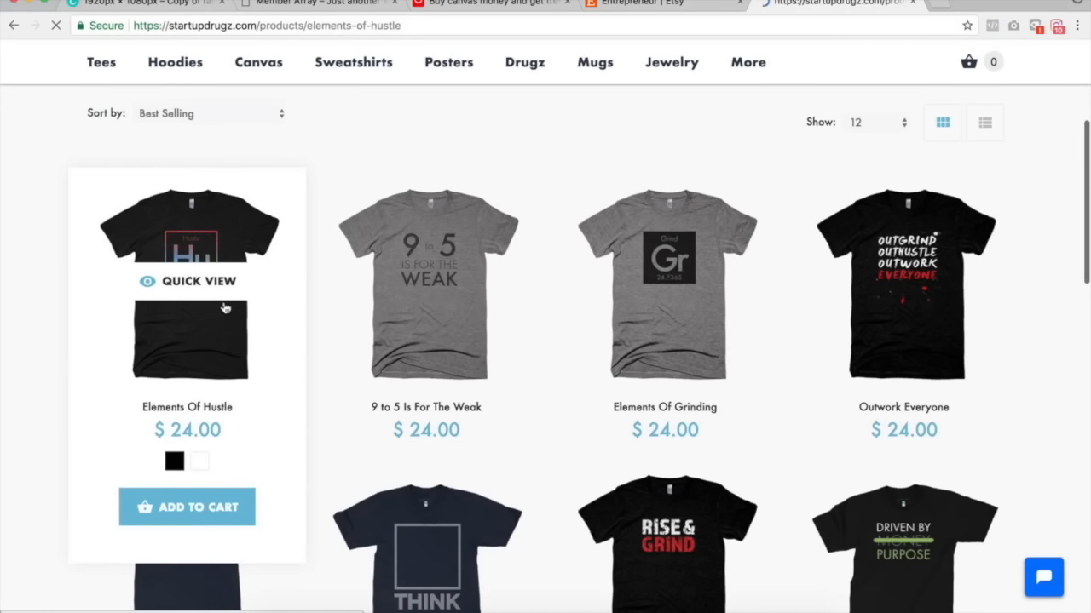
# Scroll through the Elements Of Hustle product page to review its options and details.
pyautogui.scroll(-5, 660, 352)
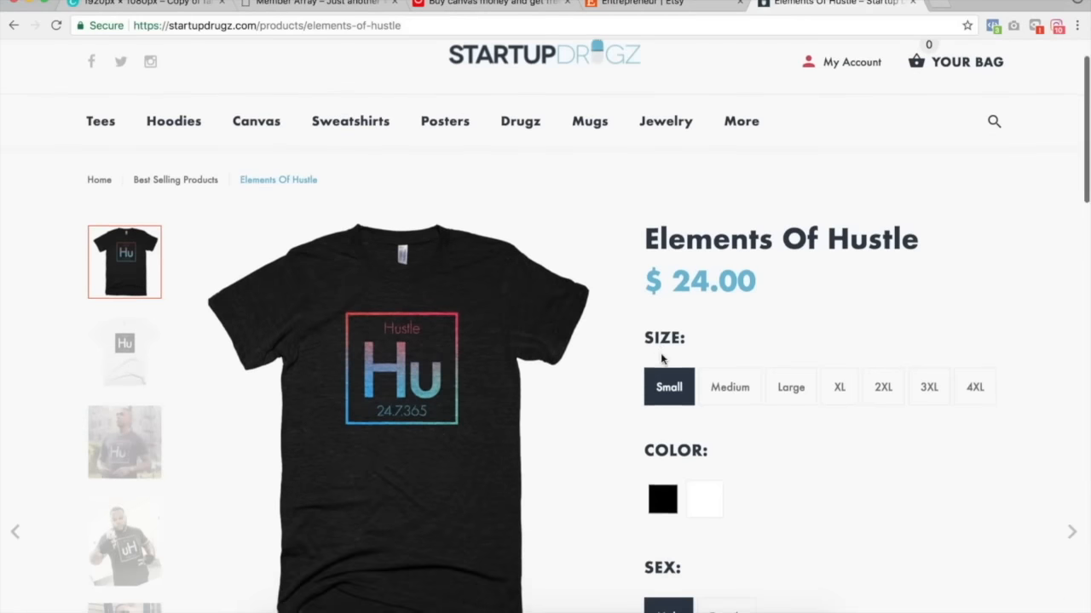
pyautogui.scroll(-15, 661, 358)
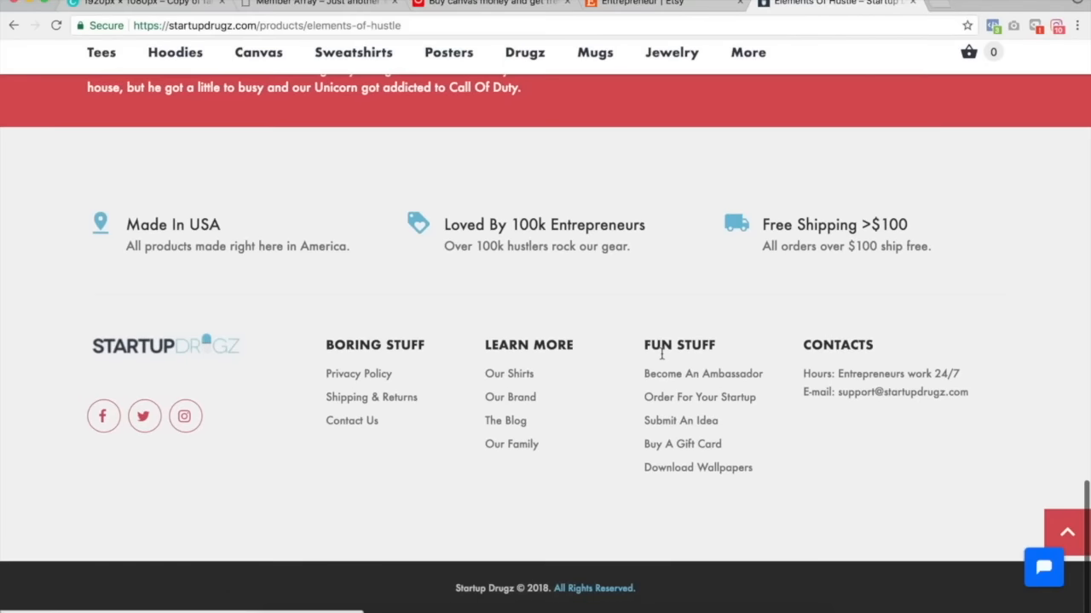
pyautogui.scroll(15, 661, 356)
# Search Google for .myshopify.com store to find other Shopify stores.
pyautogui.click(738, 25)
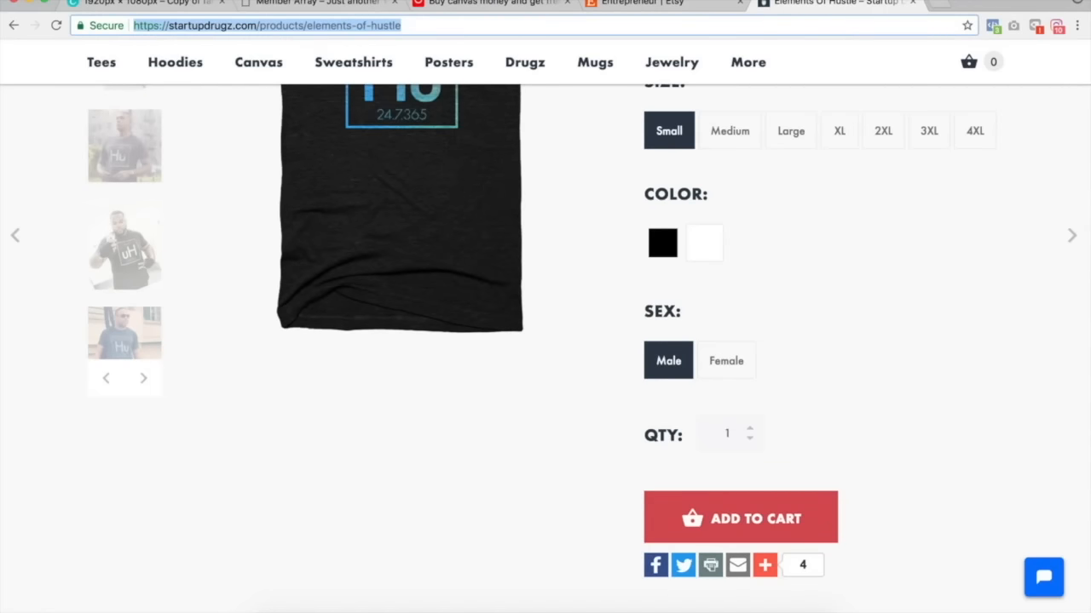
pyautogui.write('entrepre')
pyautogui.hotkey('ctrl', 'a')
pyautogui.press('BackSpace')
pyautogui.write('.myshopify.com')
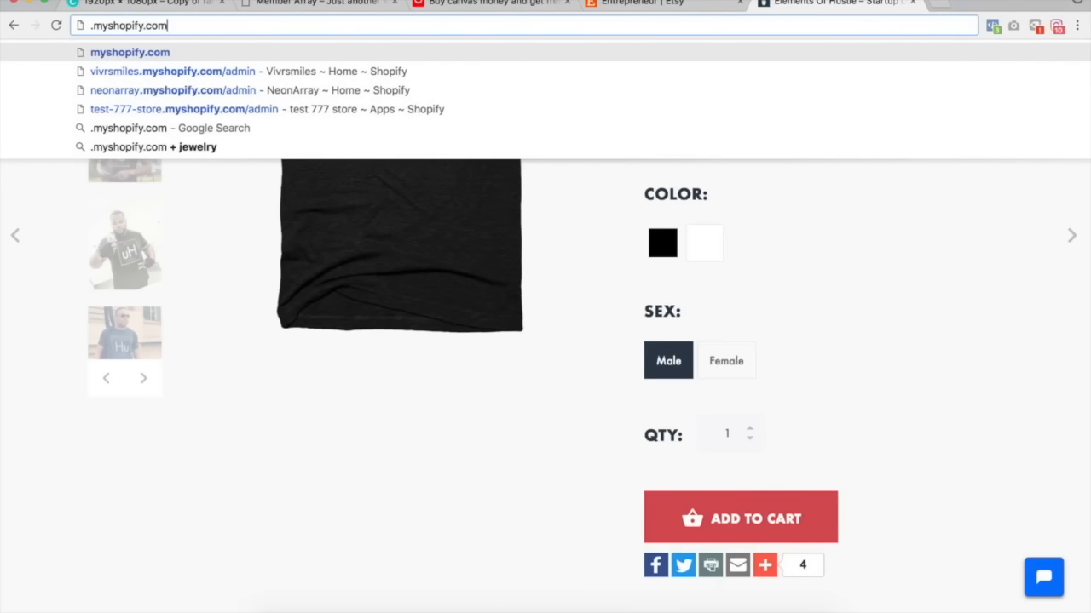
pyautogui.write(' store')
pyautogui.press('Return')
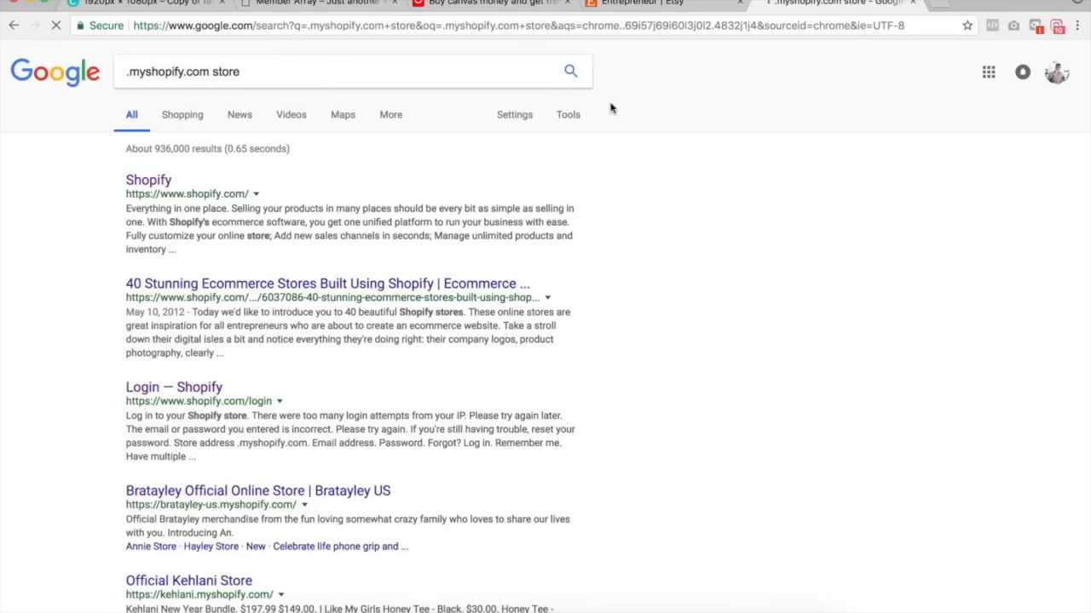
# Open the Bratayley store from the results and load its all-products collection sorted by best selling.
pyautogui.scroll(-3, 376, 385)
pyautogui.click(300, 340)
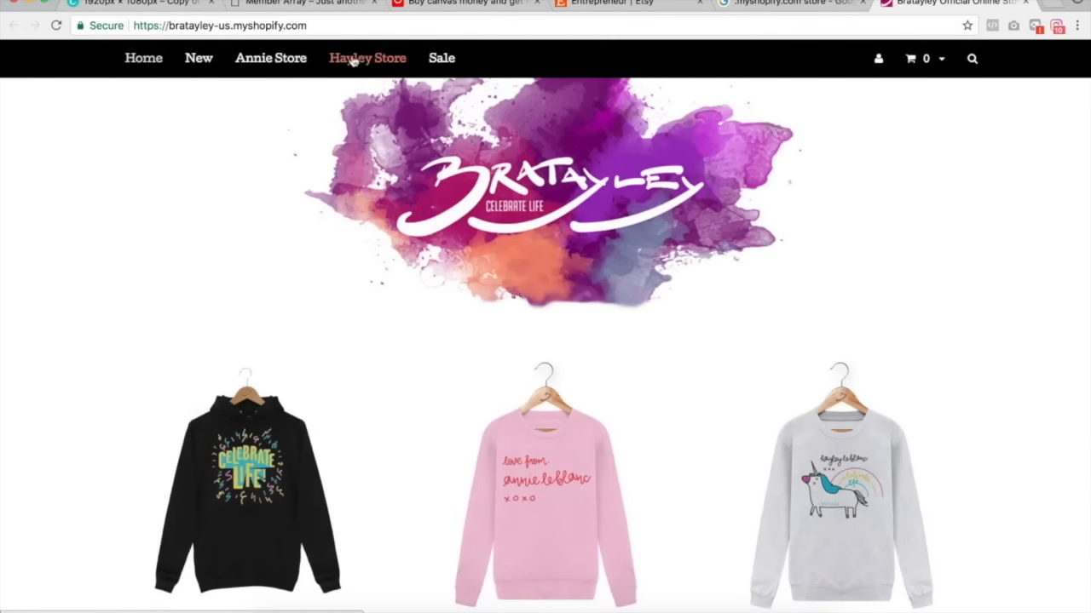
pyautogui.click(339, 25)
pyautogui.write('https://bratayley-us.myshopify.com/collections/all?sort_by=best-selling')
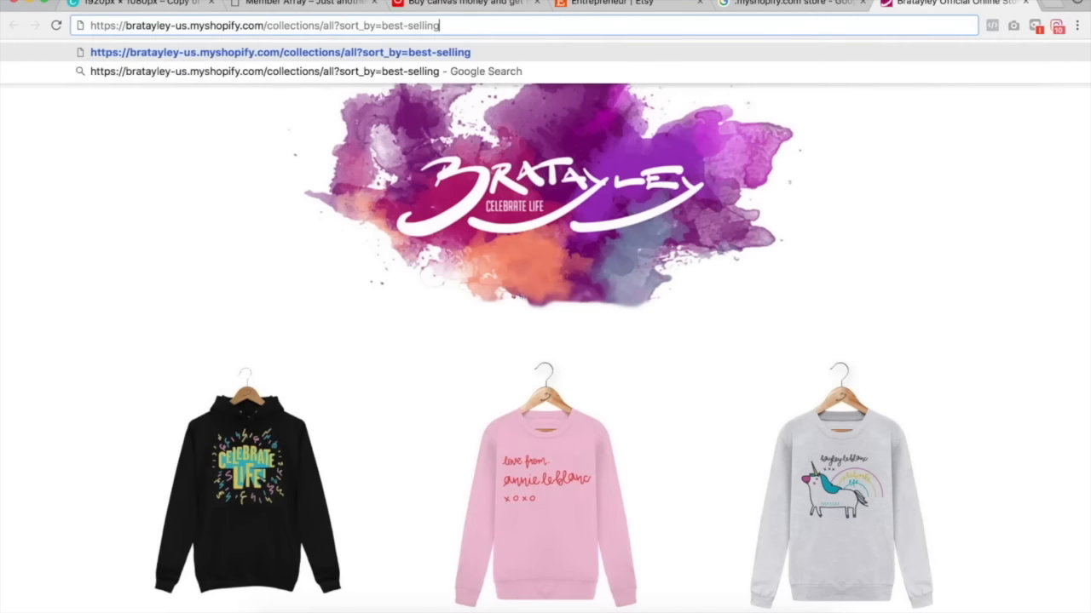
pyautogui.press('Return')
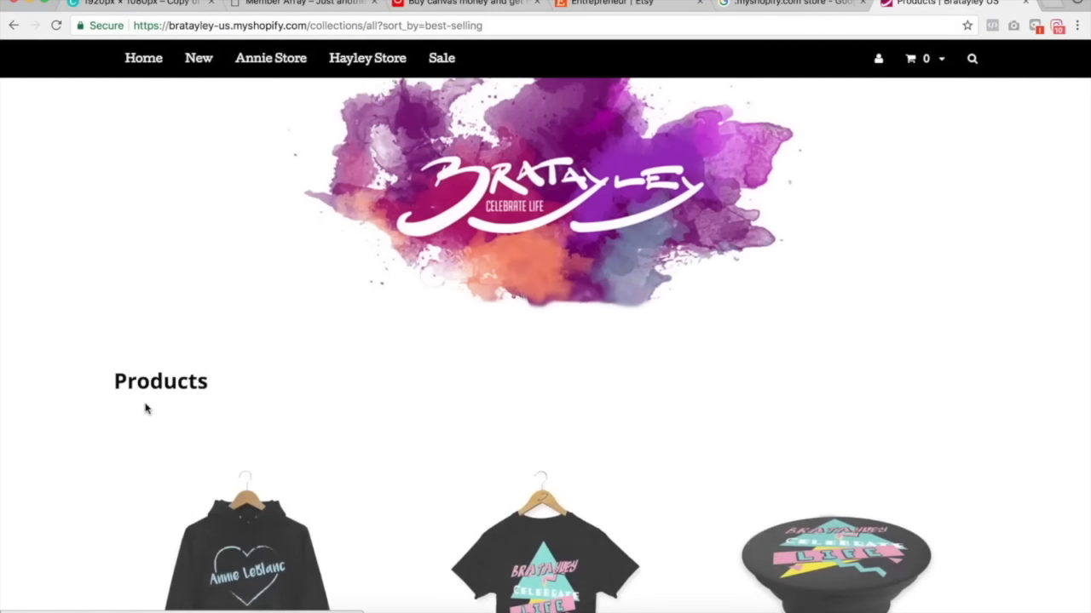
pyautogui.scroll(-3, 170, 383)
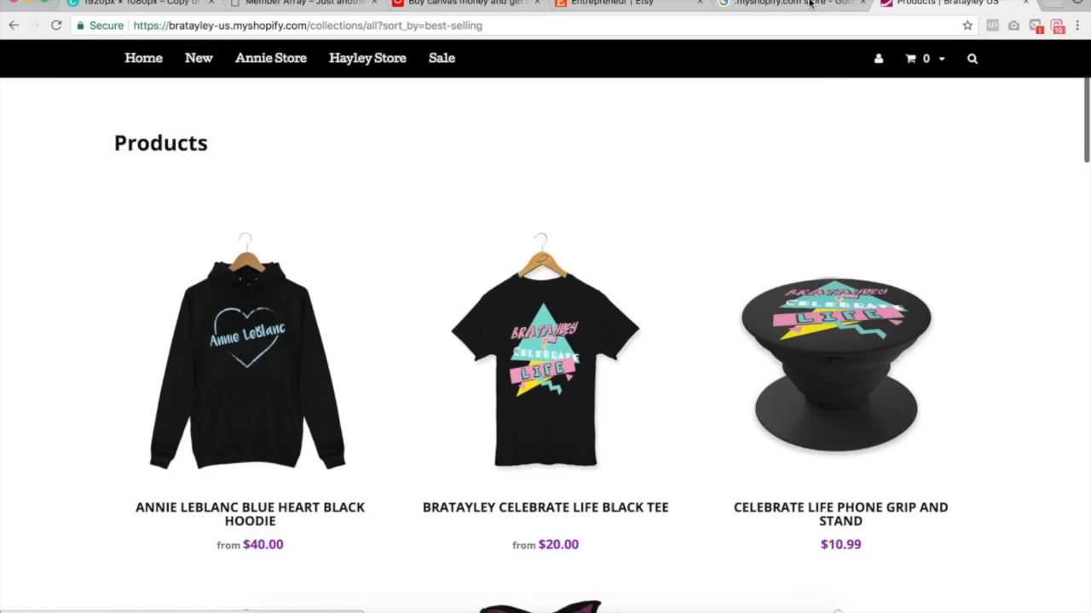
# Return to the search results and open The Slack Shop's all-products collection sorted by best selling.
pyautogui.click(778, 2)
pyautogui.scroll(-5, 672, 352)
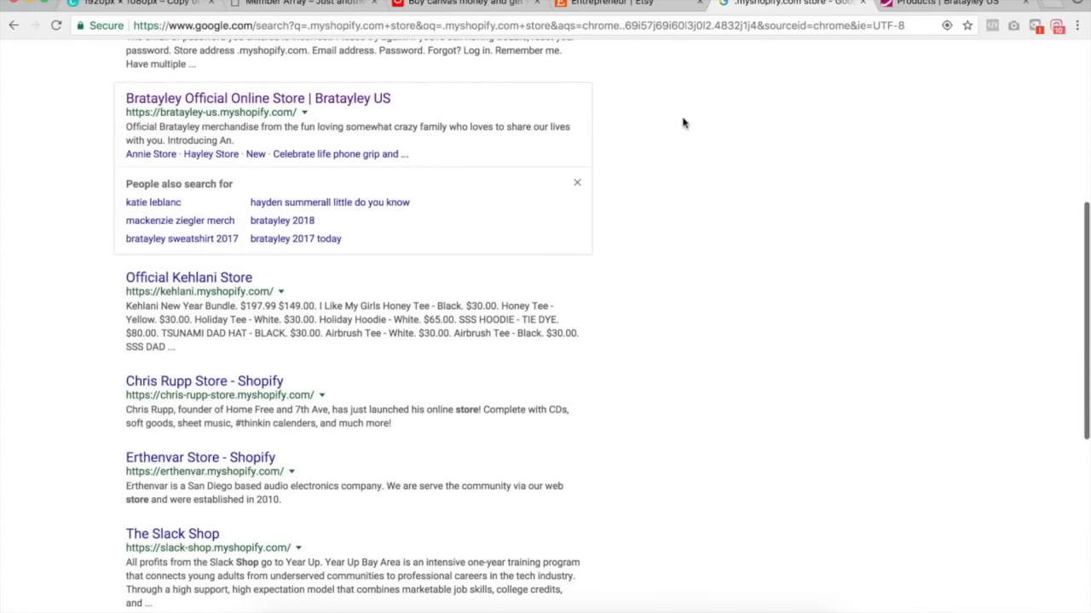
pyautogui.scroll(-5, 753, 231)
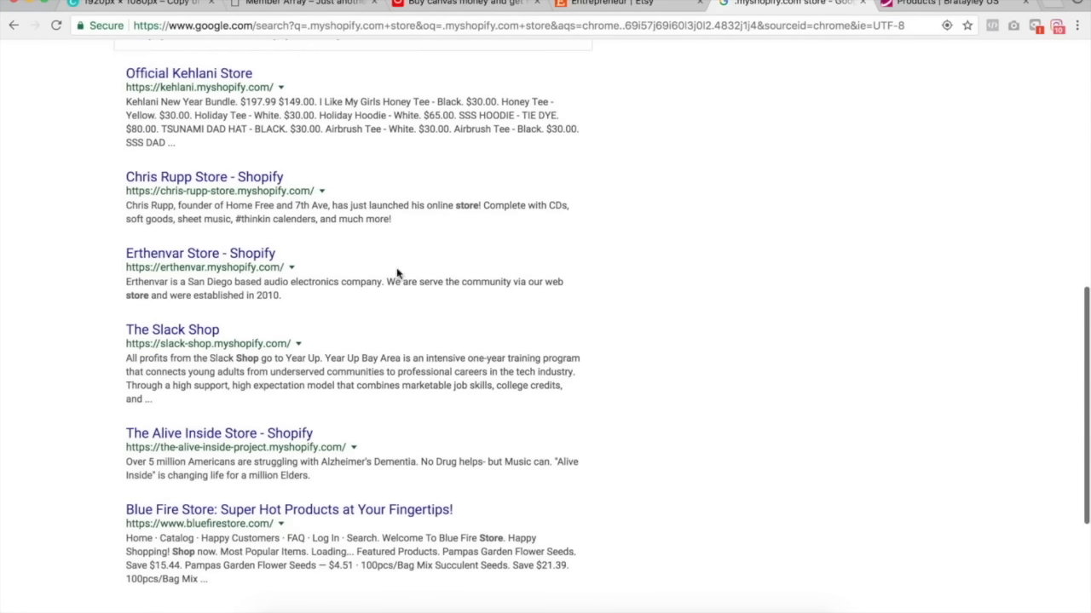
pyautogui.click(172, 330)
pyautogui.click(335, 24)
pyautogui.click(334, 24)
pyautogui.write('/collections/all?sort_by=best-selling')
pyautogui.press('Return')
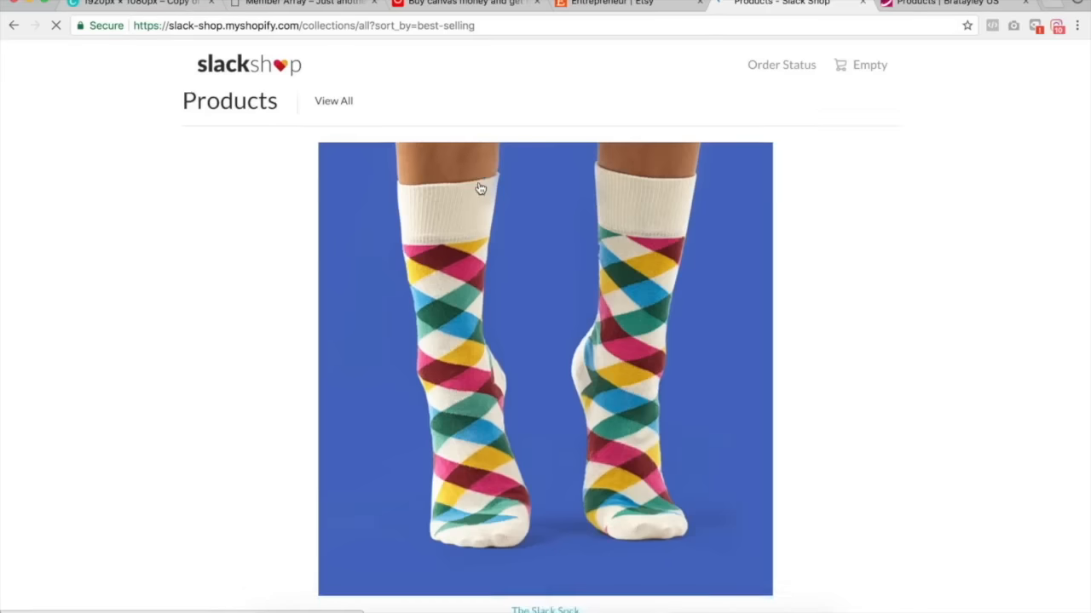
# Open The Slack Sock product, flip through its images, and close the Slack Shop and Bratayley tabs.
pyautogui.scroll(-4, 664, 199)
pyautogui.click(642, 220)
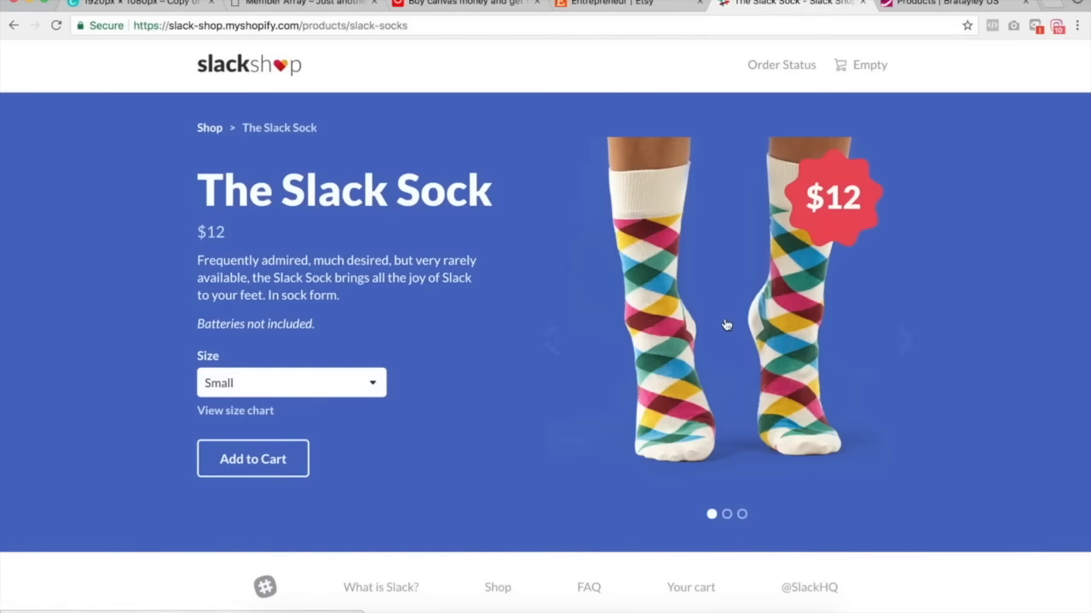
pyautogui.click(874, 340)
pyautogui.click(872, 338)
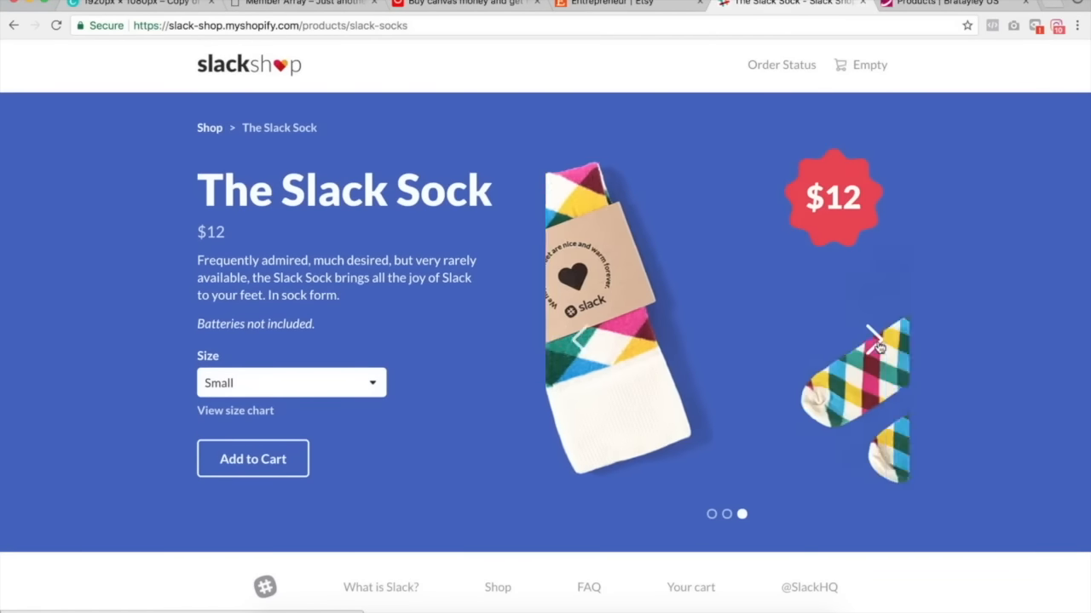
pyautogui.click(579, 341)
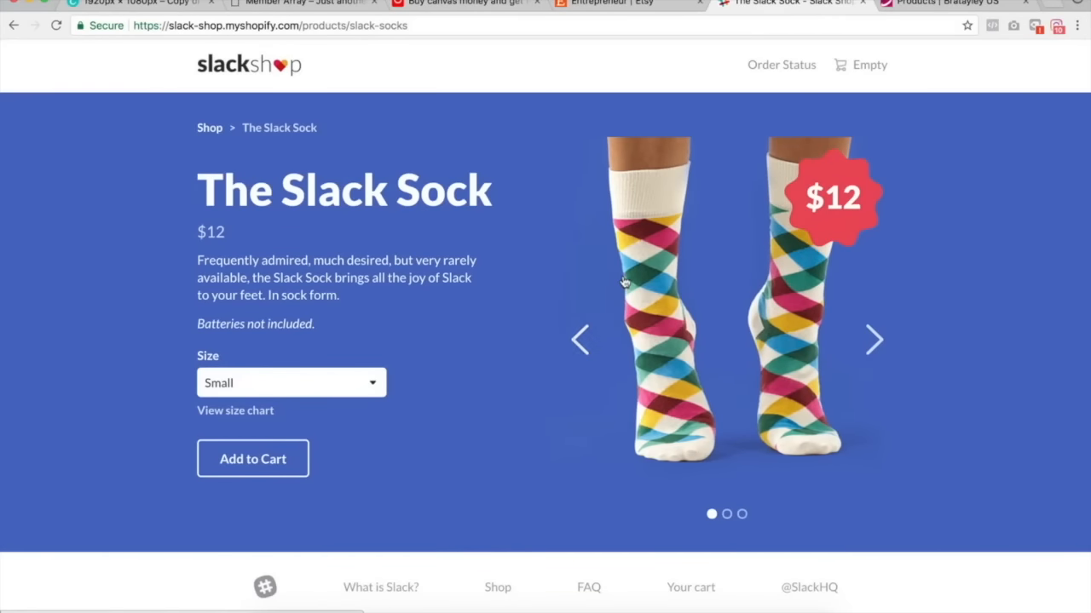
pyautogui.hotkey('ctrl', 'w')
pyautogui.hotkey('ctrl', 'w')
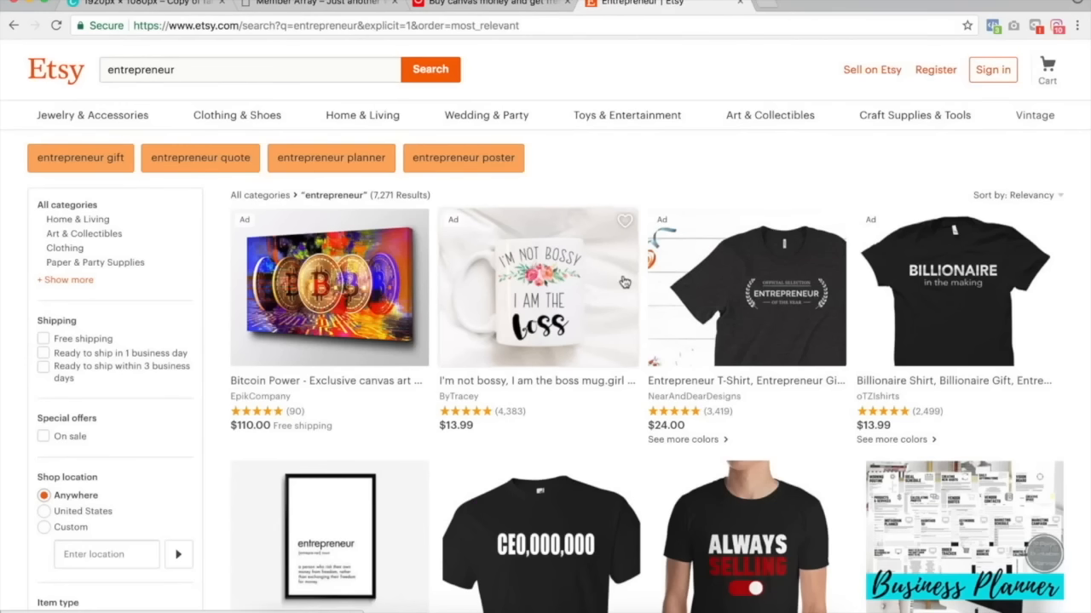
# Open neonarray.com/collections/all?sort_by=best-selling in a new tab.
pyautogui.click(763, 4)
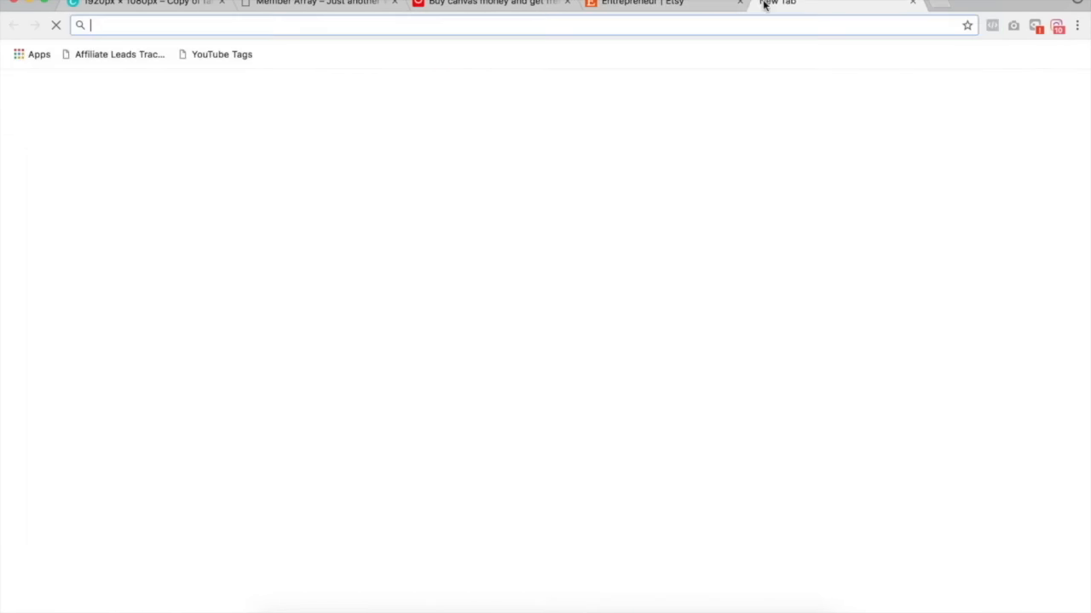
pyautogui.write('neonarray.com/')
pyautogui.write('/collections/all?sort_by=best-selling')
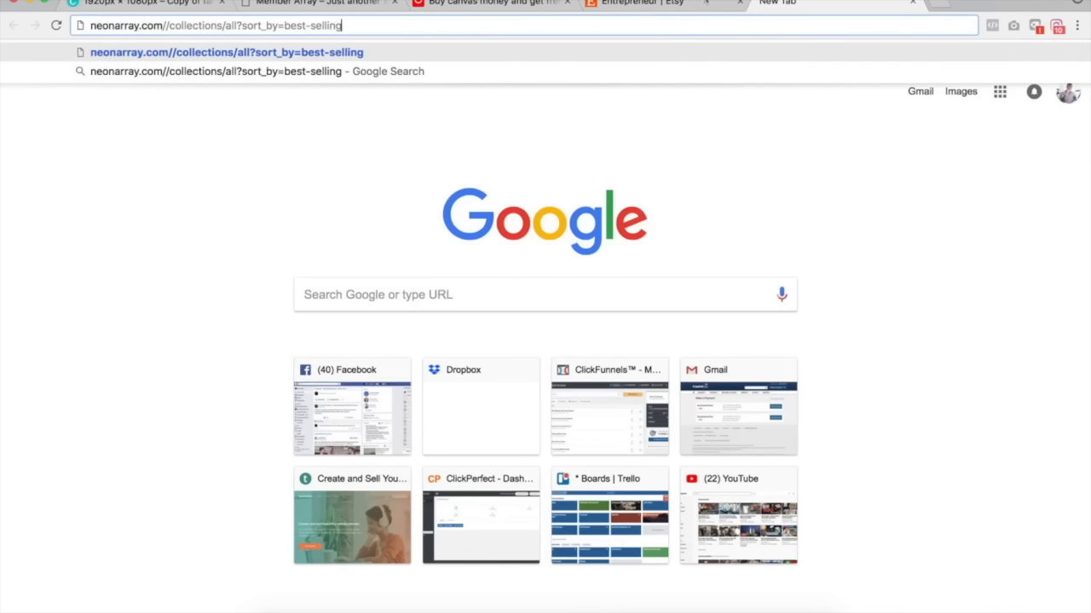
pyautogui.click(169, 27)
pyautogui.press('BackSpace')
pyautogui.press('Return')
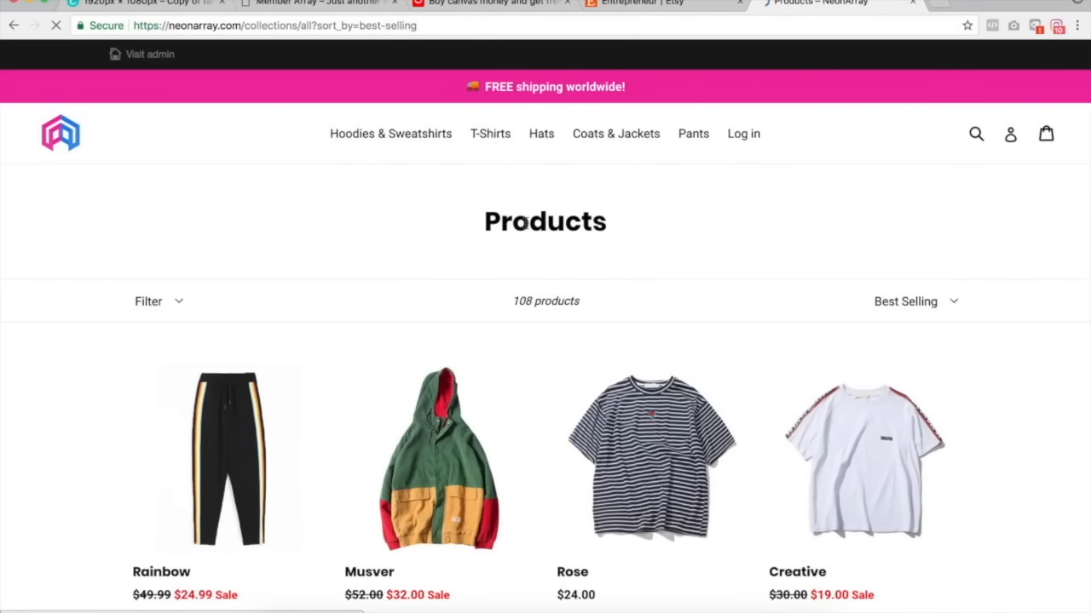
# Browse the NeonArray best-selling products and close its tab.
pyautogui.scroll(-3, 523, 227)
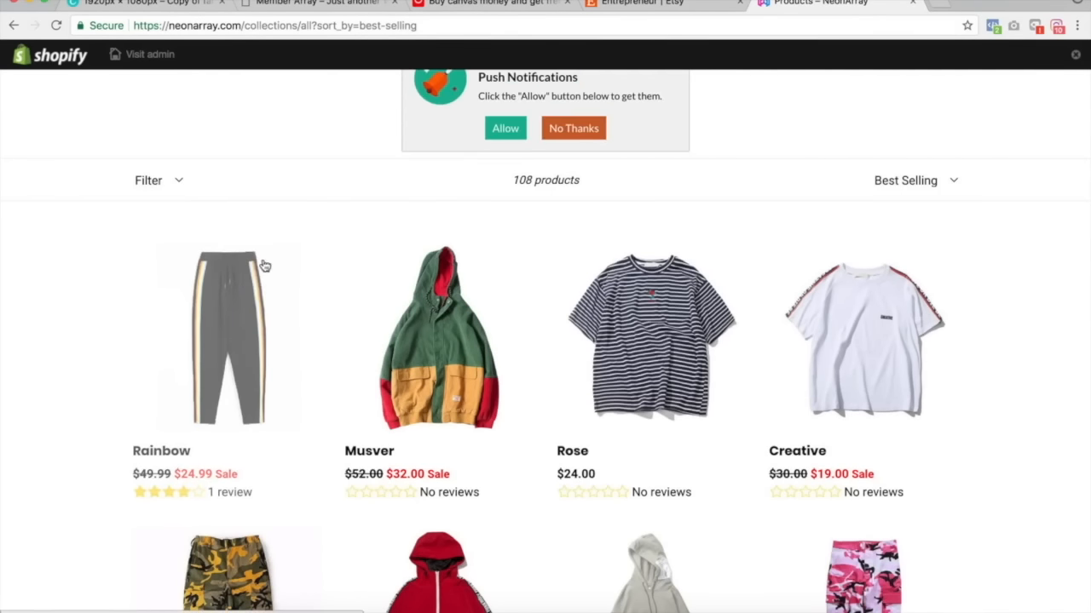
pyautogui.scroll(3, 472, 247)
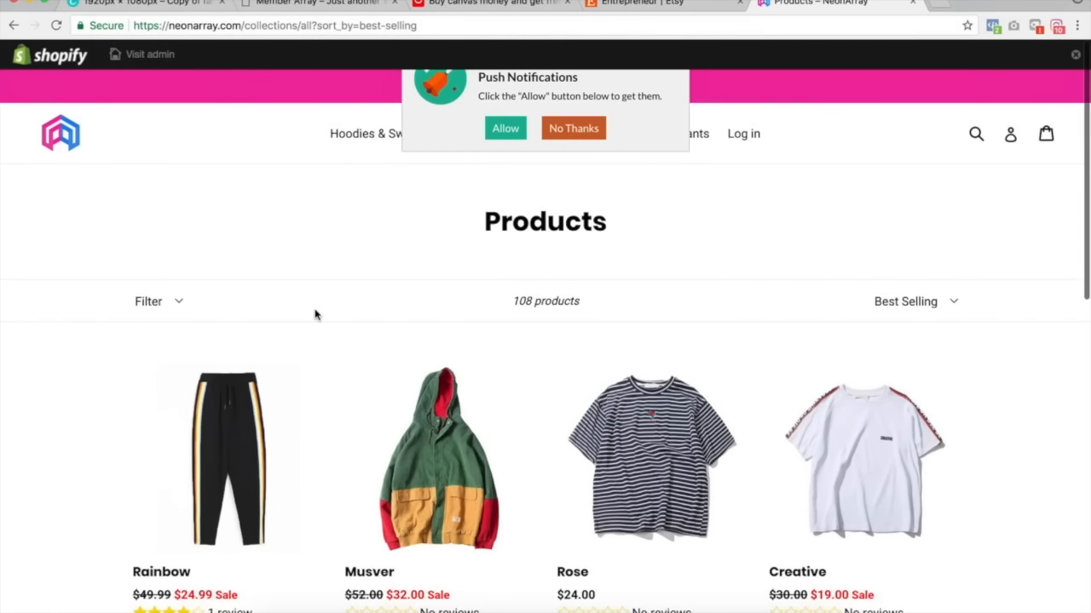
pyautogui.scroll(-5, 341, 367)
pyautogui.scroll(5, 418, 413)
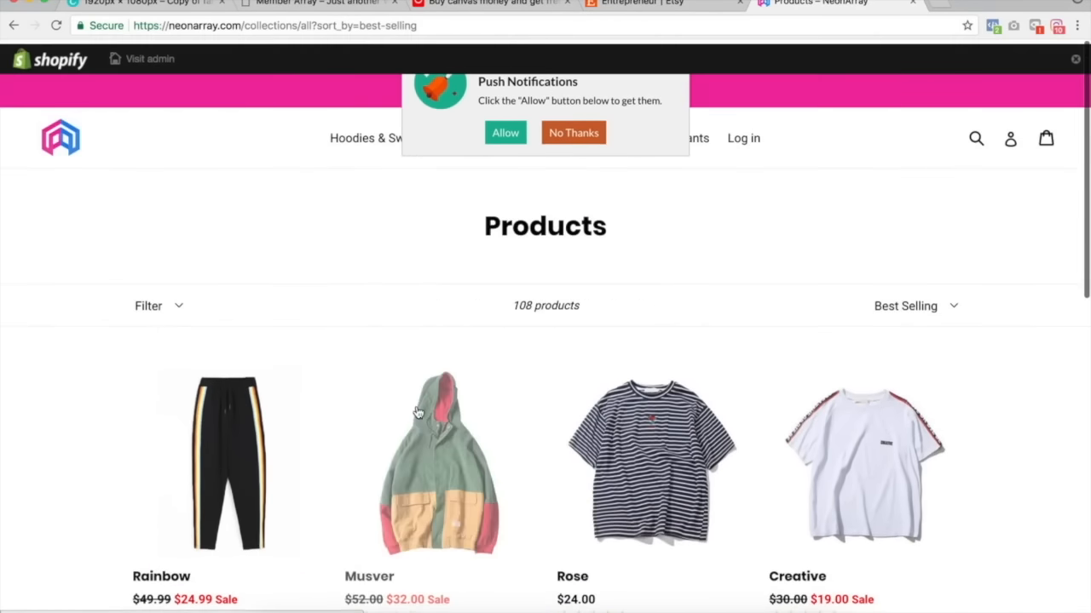
pyautogui.click(912, 3)
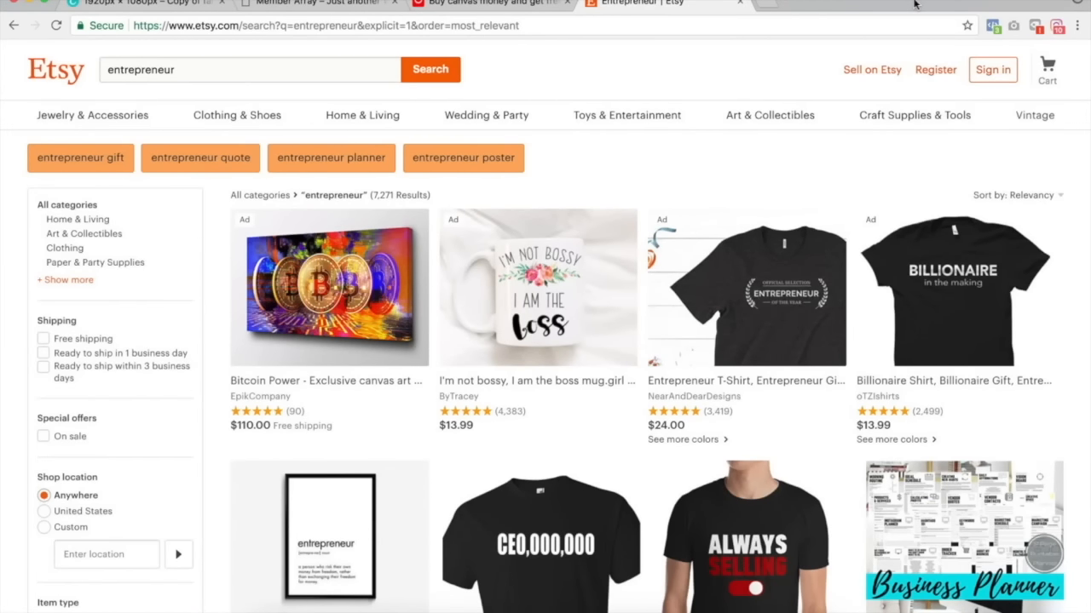
# Search Google for kylieco and open the Kylie Cosmetics site in a new tab.
pyautogui.click(766, 3)
pyautogui.write('kylie')
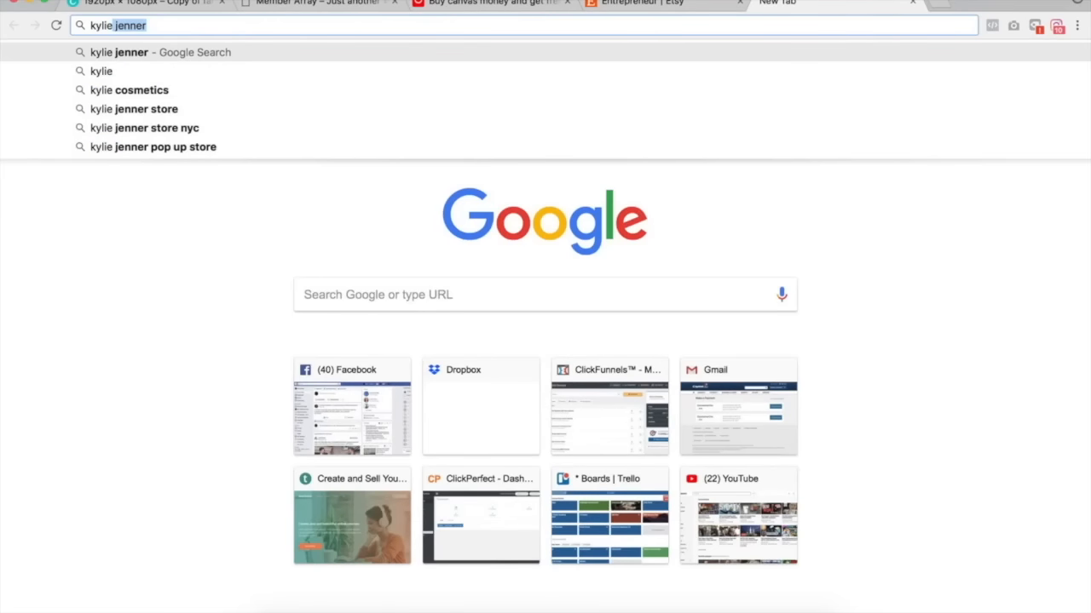
pyautogui.write('cosmetics')
pyautogui.press('Return')
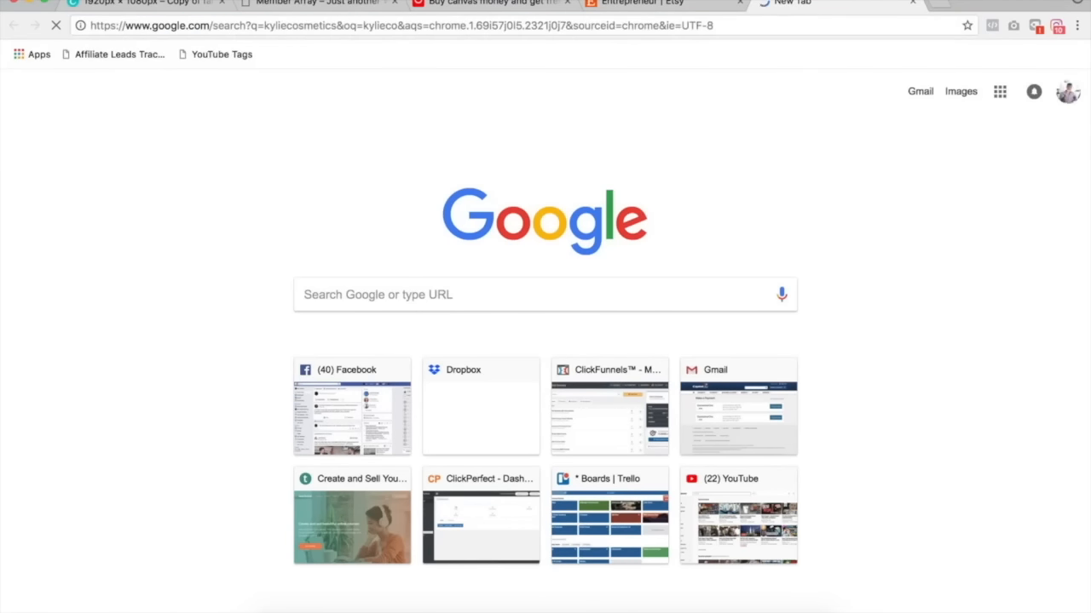
pyautogui.click(185, 182)
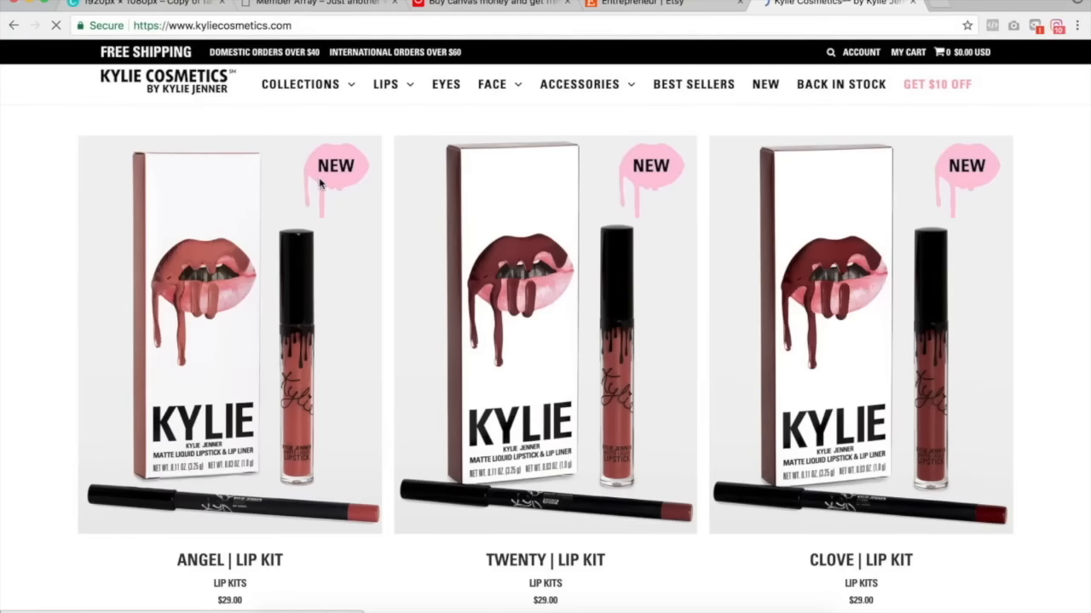
# Load Kylie Cosmetics' all-products collection sorted by best selling, browse it, and close the tab.
pyautogui.click(315, 24)
pyautogui.write('https://www.kyliecosmetics.com/collections/all?sort_by=best-selling')
pyautogui.press('Return')
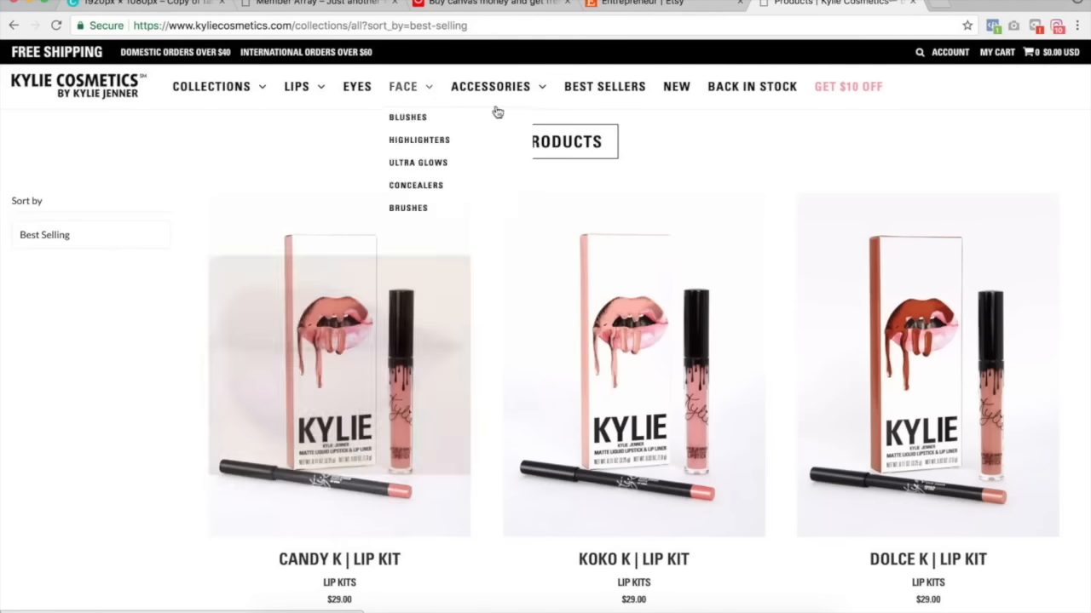
pyautogui.scroll(-2, 431, 280)
pyautogui.scroll(2, 434, 280)
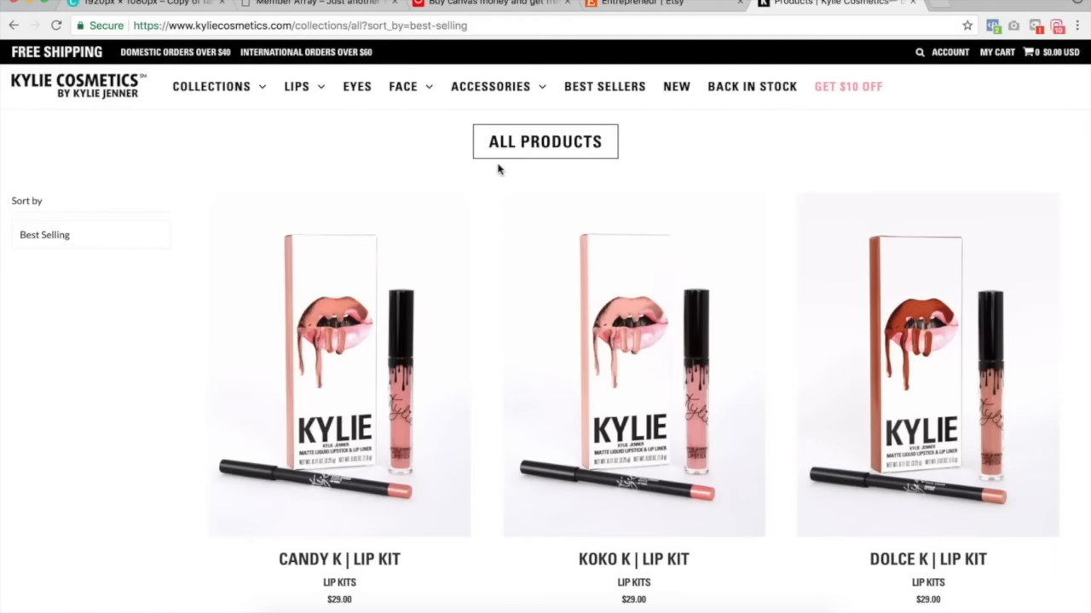
pyautogui.press('super+w')
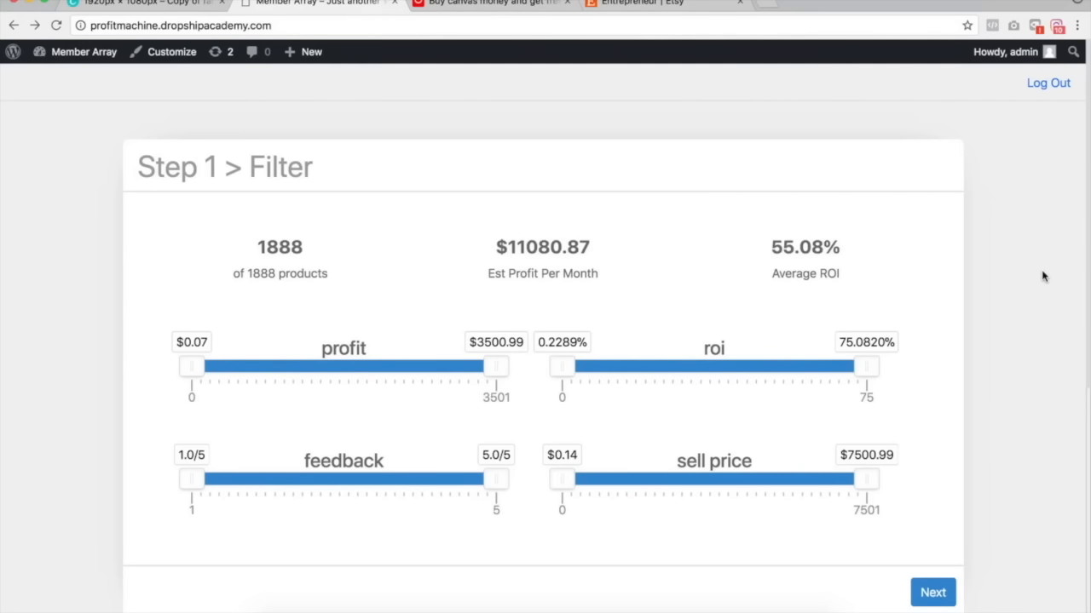
# Proceed from the profit machine's Filter step with the default ranges to the Suppliers step.
pyautogui.scroll(-5, 510, 371)
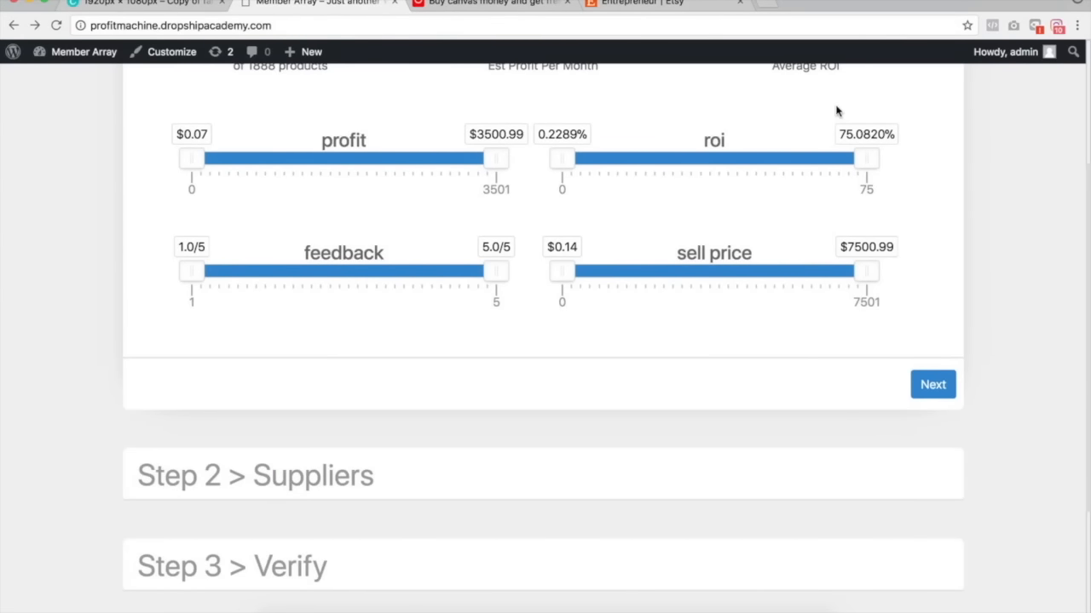
pyautogui.click(933, 385)
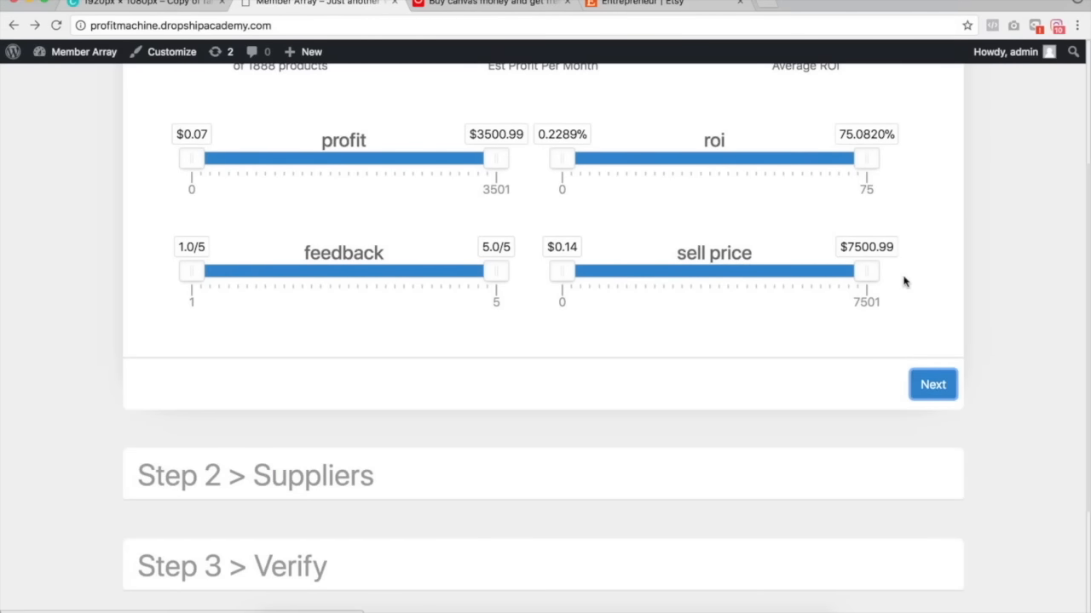
pyautogui.scroll(3, 909, 255)
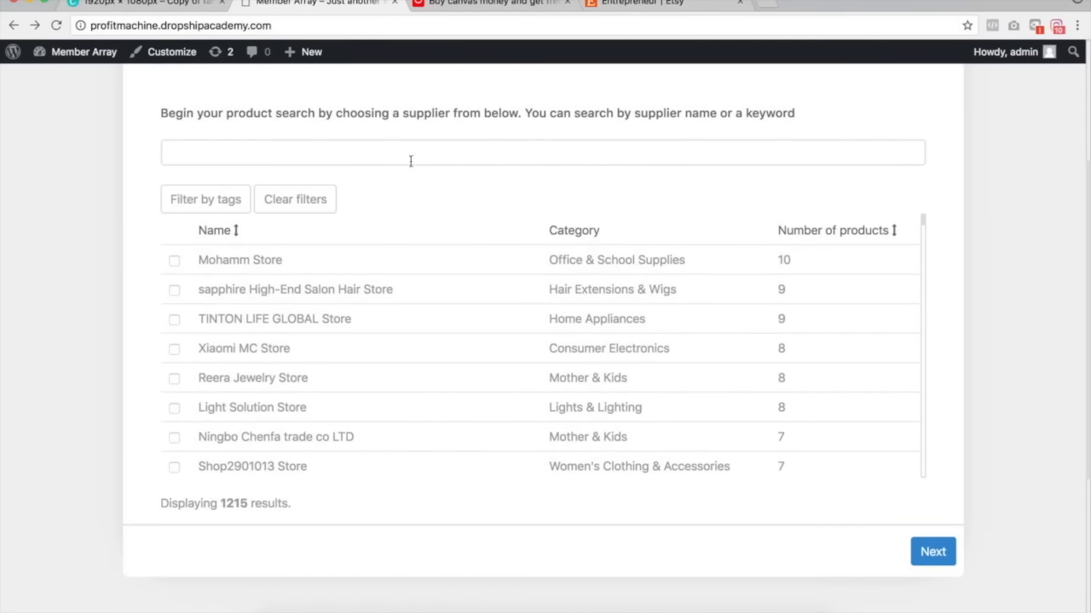
# Filter suppliers by the Entreprenuer, Entreprenuer Accessories and Entreprenuer Gadgets tags.
pyautogui.click(179, 199)
pyautogui.press('super+f')
pyautogui.write('entre')
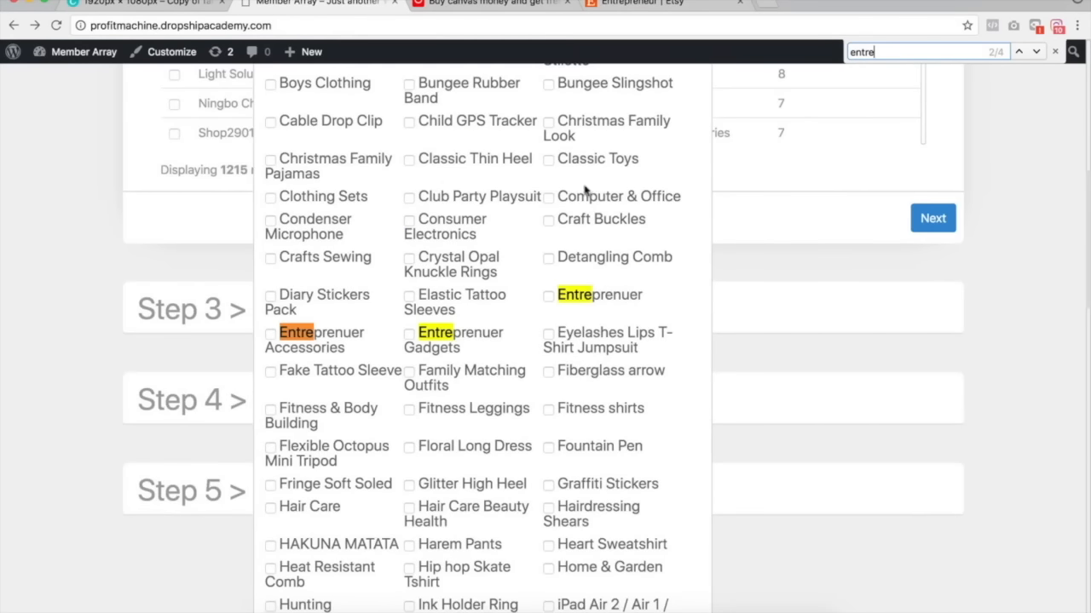
pyautogui.click(548, 295)
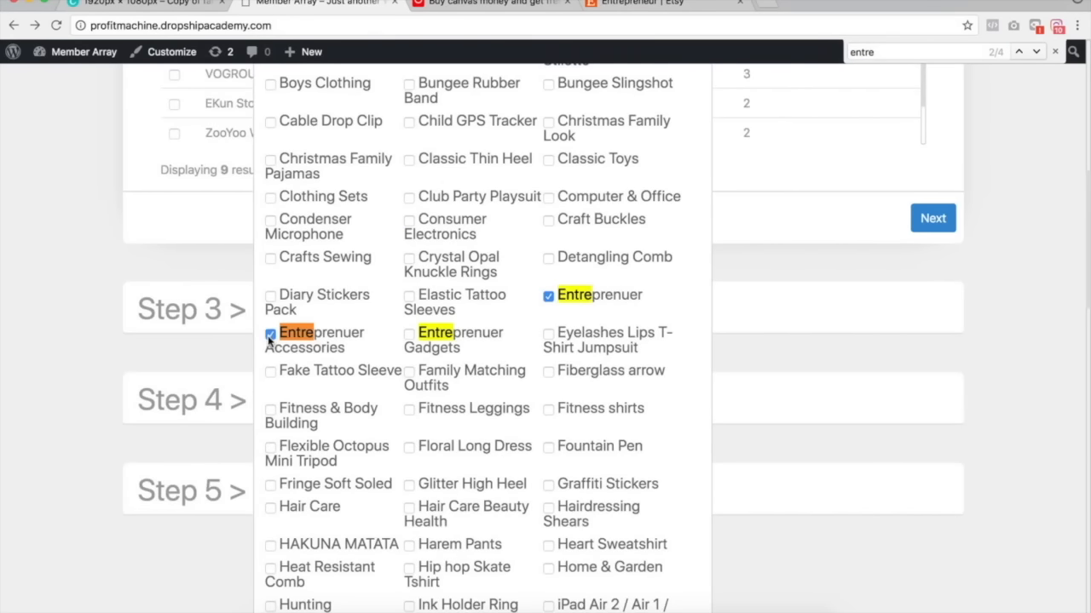
pyautogui.press('super+f')
pyautogui.press('Return')
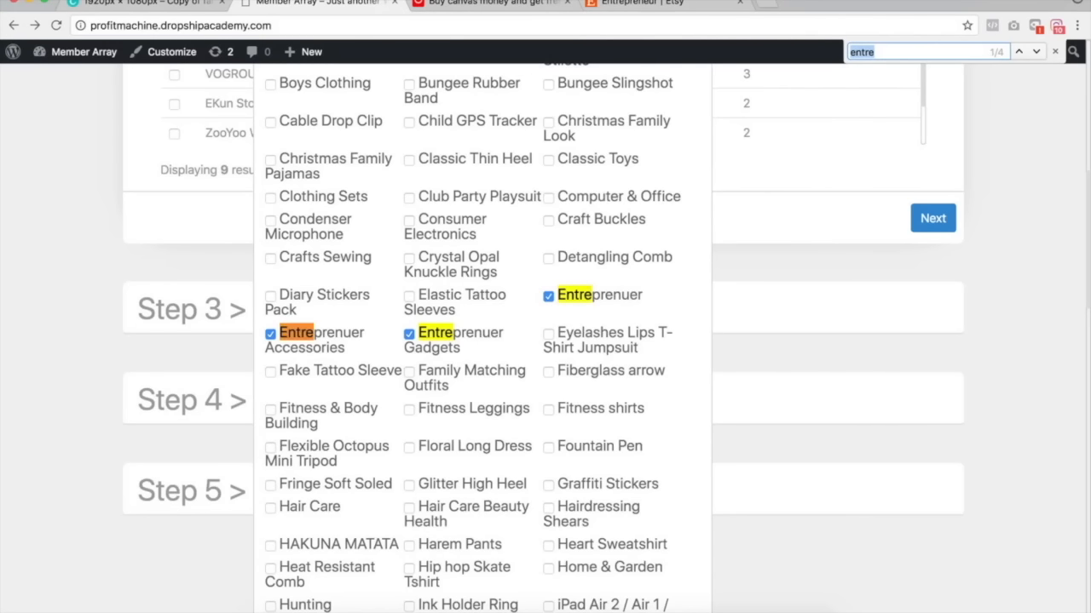
# Close the tag list and check the first seven suppliers in the filtered supplier list.
pyautogui.click(1087, 175)
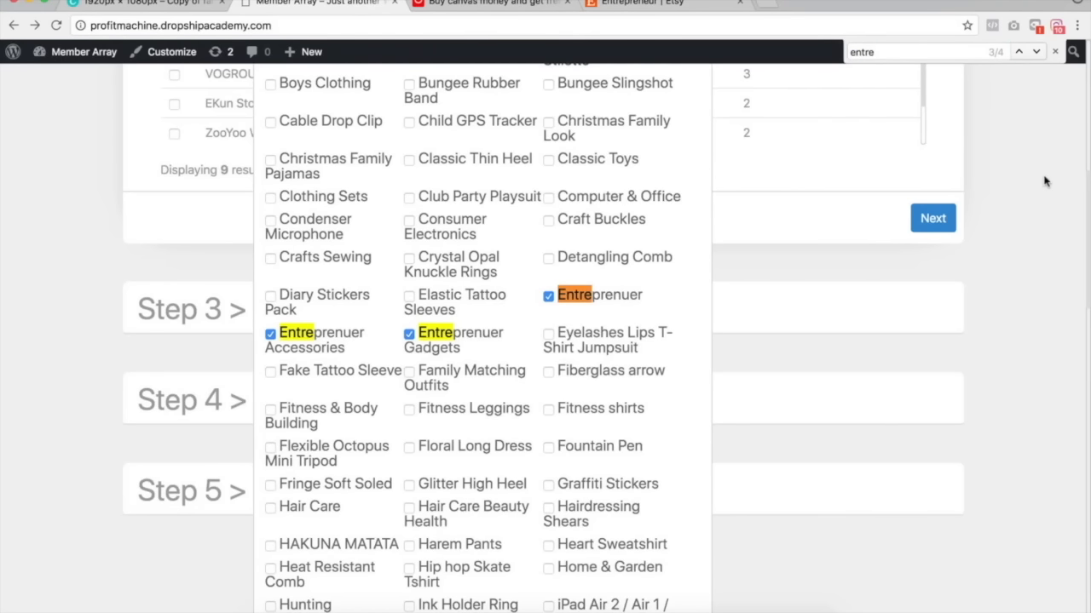
pyautogui.scroll(6, 1044, 181)
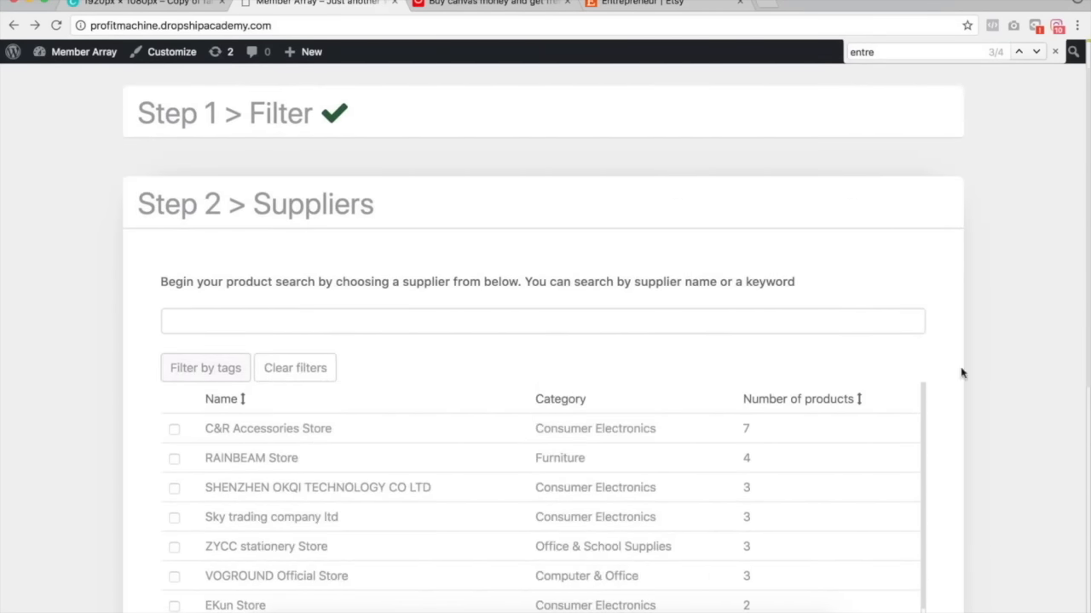
pyautogui.scroll(-5, 1025, 383)
pyautogui.scroll(1, 290, 247)
pyautogui.click(174, 262)
pyautogui.click(174, 291)
pyautogui.click(173, 321)
pyautogui.click(174, 350)
pyautogui.click(174, 380)
pyautogui.click(174, 410)
pyautogui.click(174, 439)
# Re-check the supplier selections and continue to the Verify step.
pyautogui.click(175, 292)
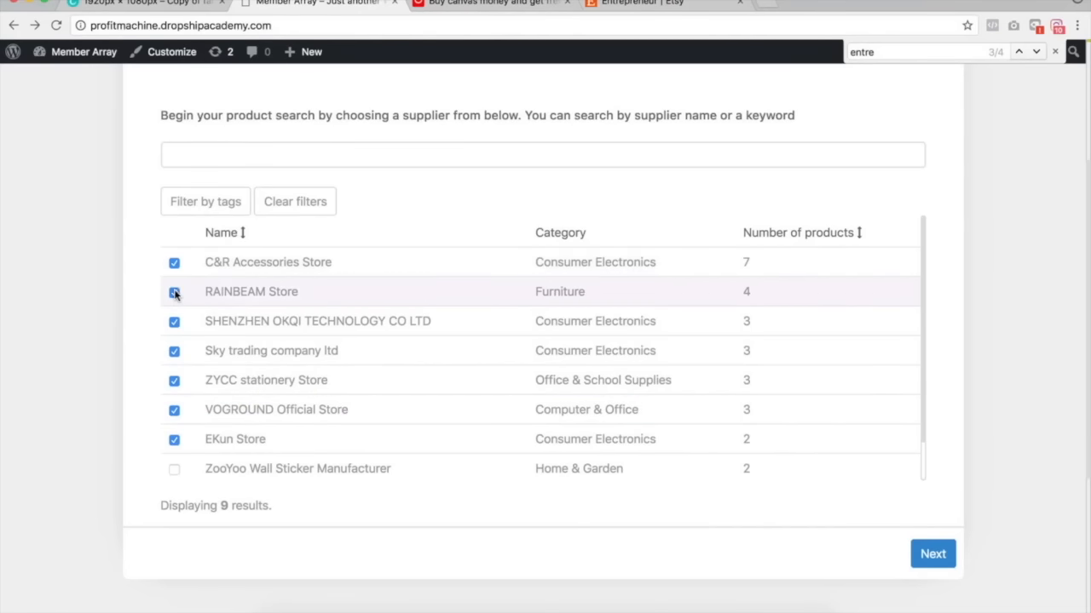
pyautogui.click(174, 321)
pyautogui.click(174, 350)
pyautogui.click(174, 380)
pyautogui.click(174, 410)
pyautogui.click(174, 438)
pyautogui.click(932, 554)
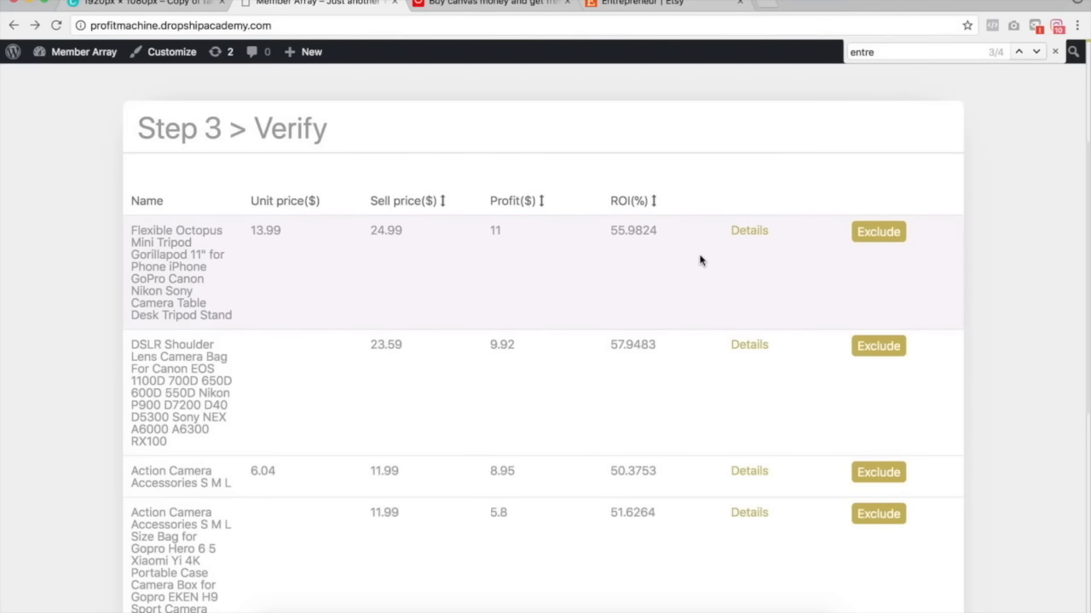
# Open the Flexible Octopus tripod's details and its AliExpress reviews page, close extra tabs, and close the details.
pyautogui.click(752, 232)
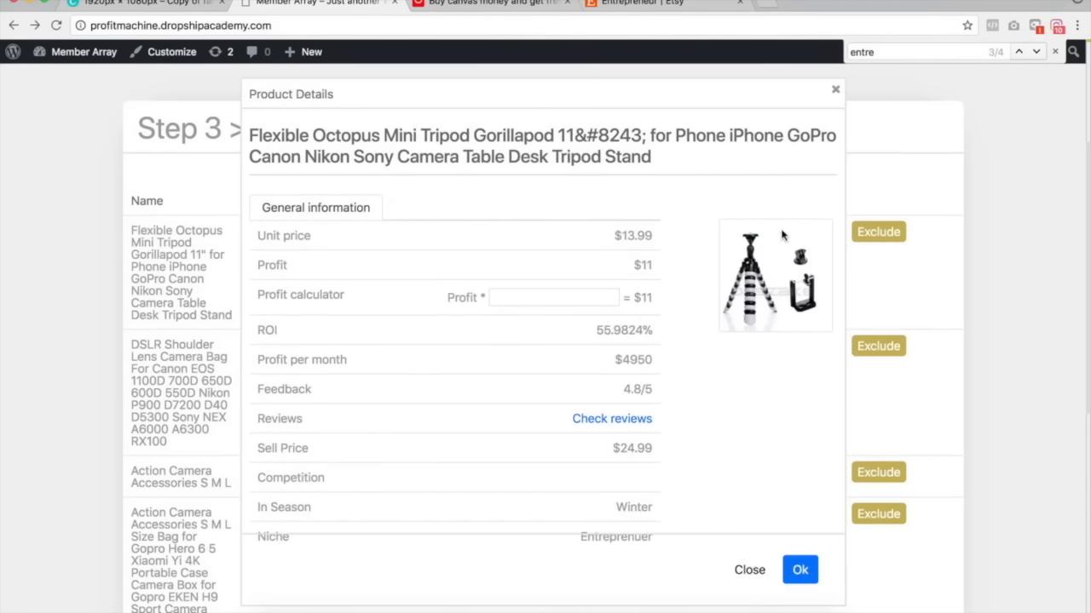
pyautogui.click(586, 420)
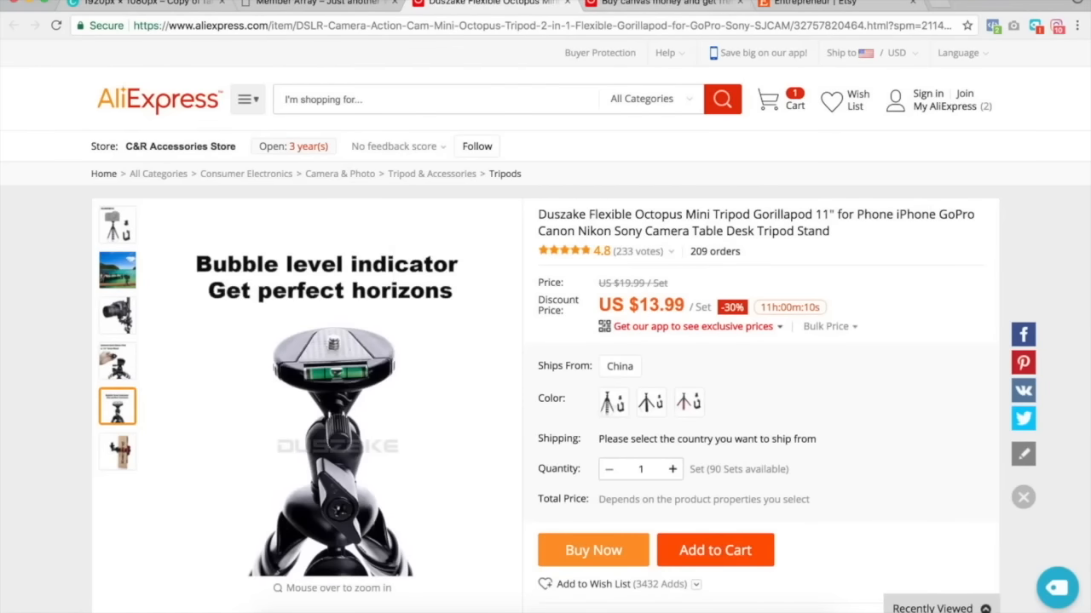
pyautogui.click(655, 4)
pyautogui.press('super+w')
pyautogui.press('super+w')
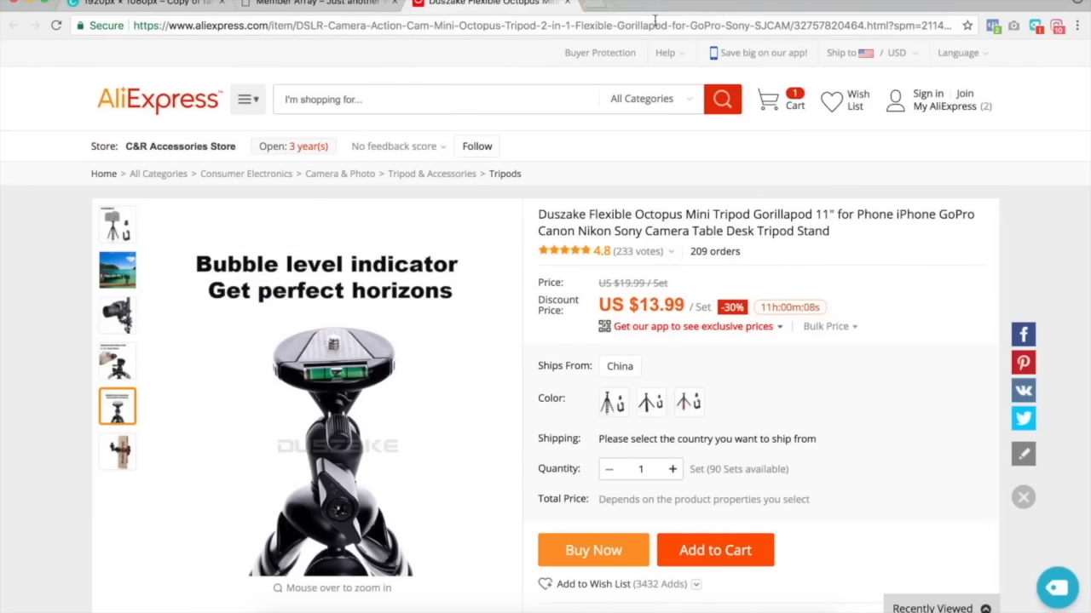
pyautogui.click(312, 6)
pyautogui.click(835, 89)
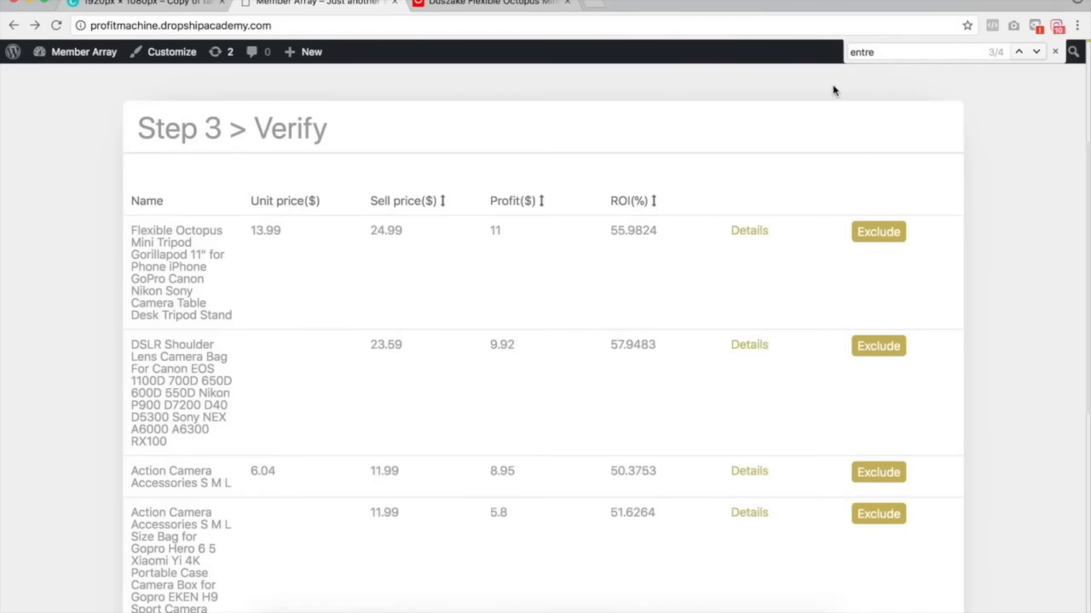
# View the DSLR shoulder camera bag's product details and close them.
pyautogui.scroll(-3, 1049, 229)
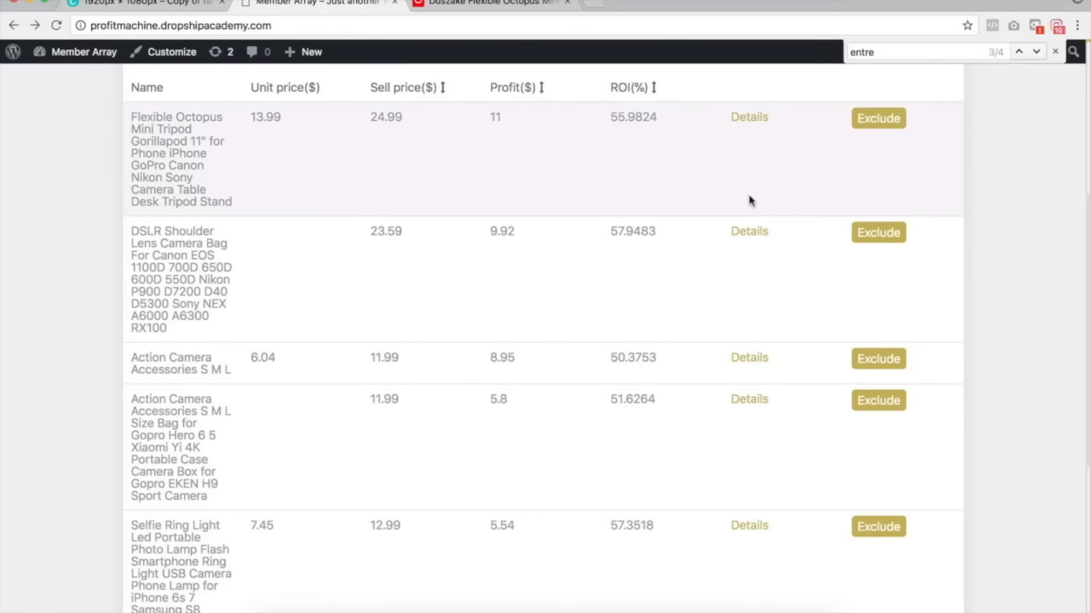
pyautogui.click(752, 234)
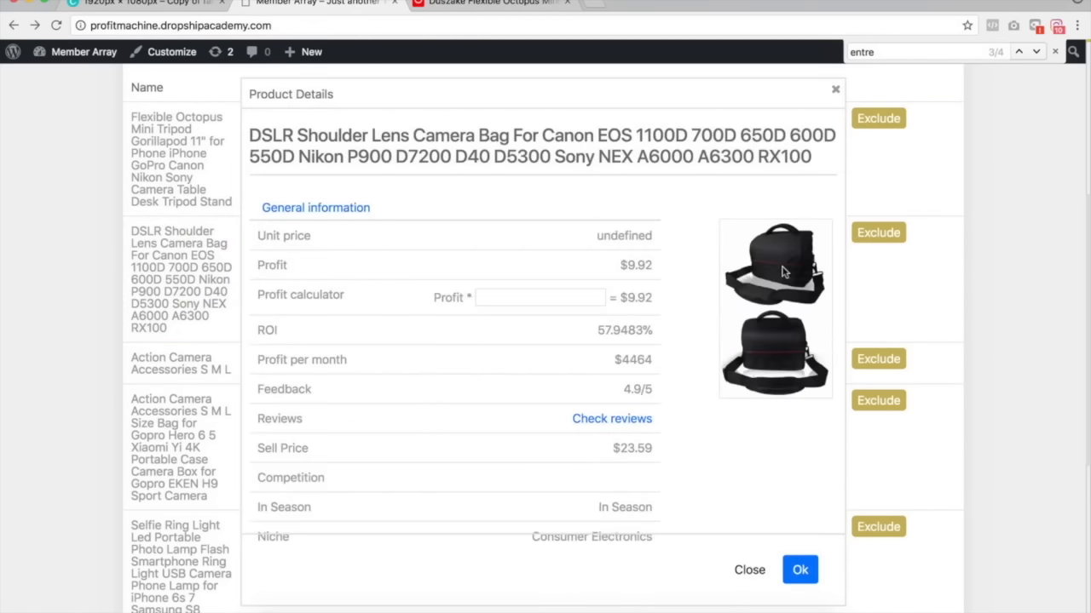
pyautogui.click(836, 92)
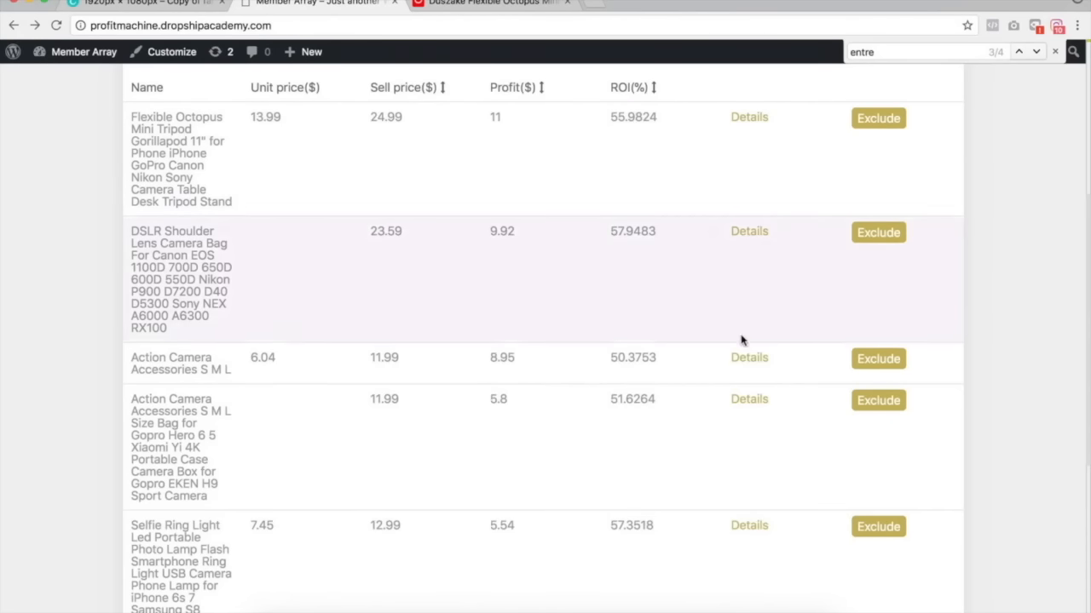
# View and close the details of the action camera accessories and the selfie ring light.
pyautogui.click(754, 358)
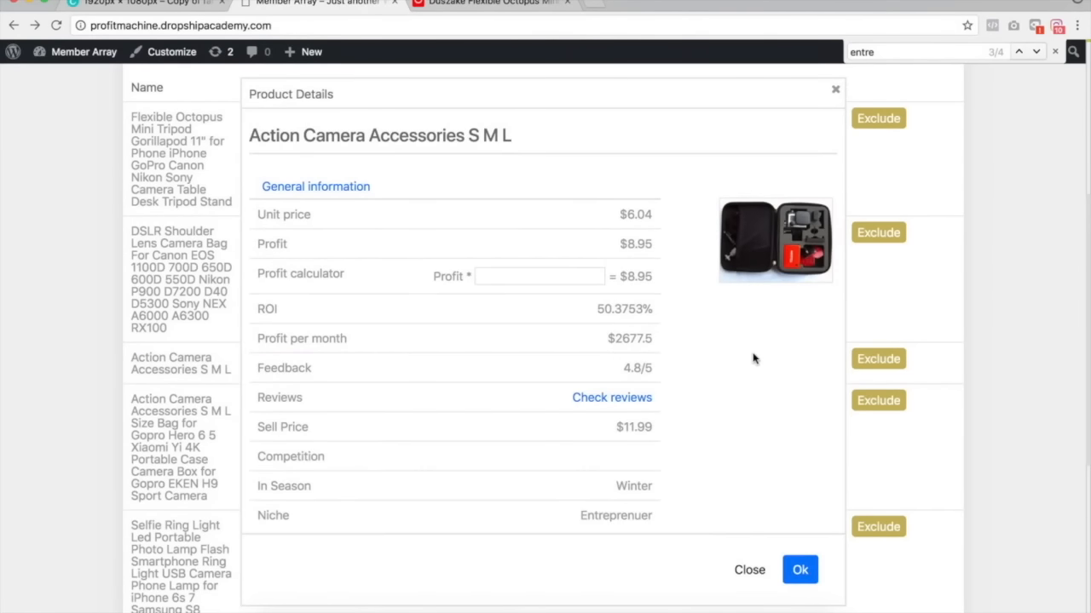
pyautogui.click(830, 86)
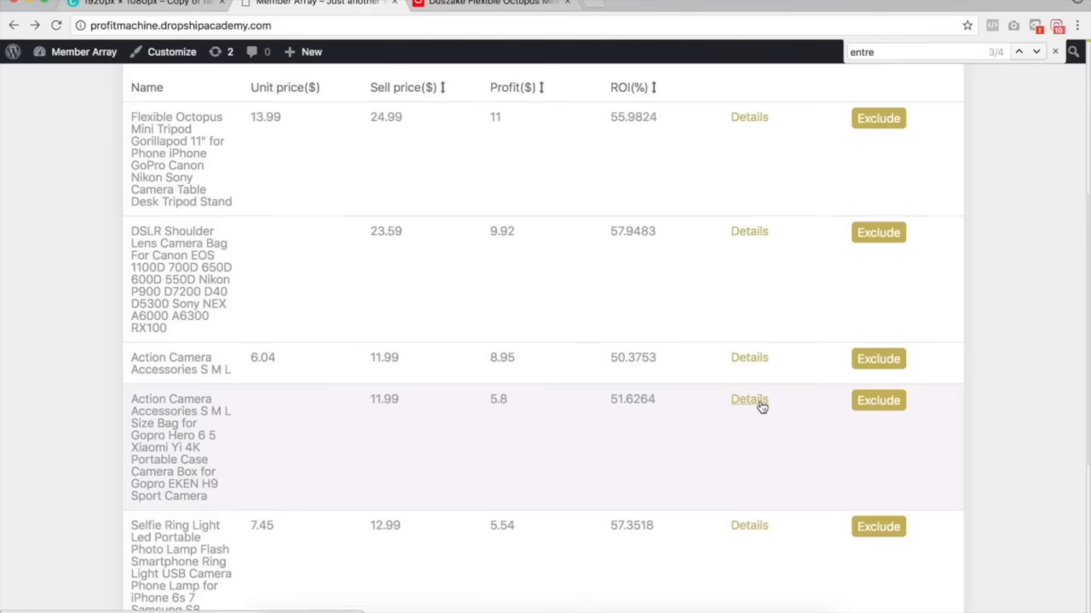
pyautogui.click(761, 405)
pyautogui.click(835, 89)
pyautogui.click(750, 401)
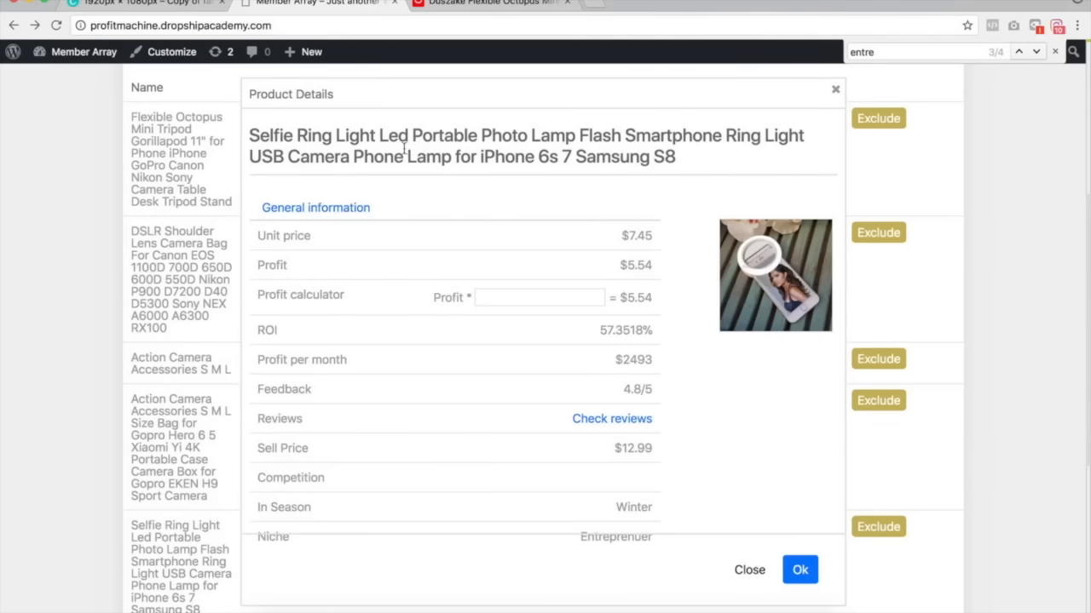
pyautogui.click(835, 90)
# Go to the second results page and view details and reviews for the floating hand grip and head strap mount.
pyautogui.scroll(-3, 786, 366)
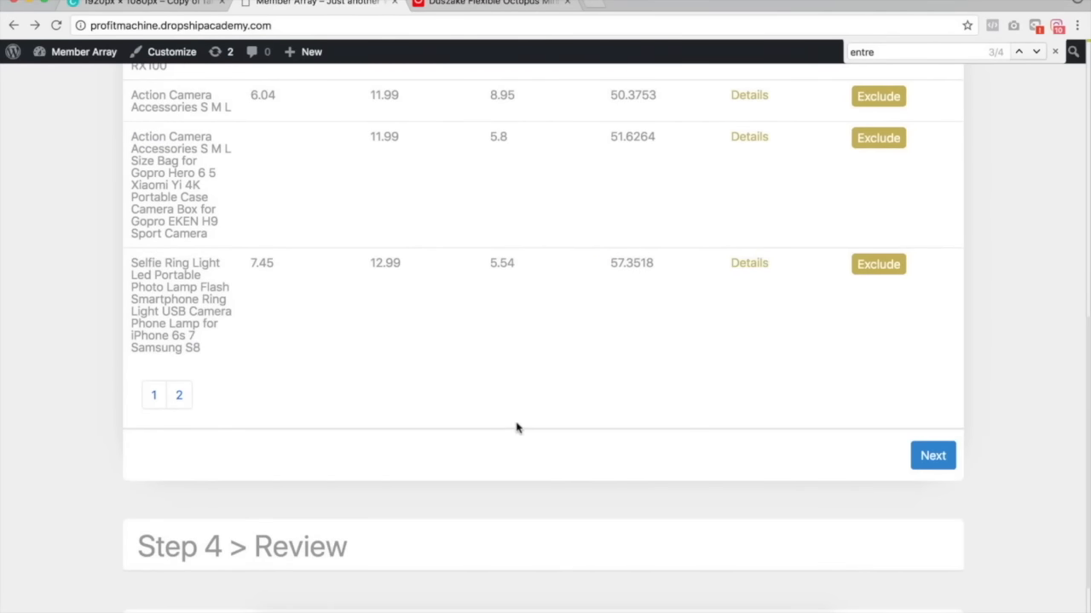
pyautogui.click(178, 394)
pyautogui.click(179, 396)
pyautogui.scroll(2, 446, 329)
pyautogui.scroll(1, 446, 329)
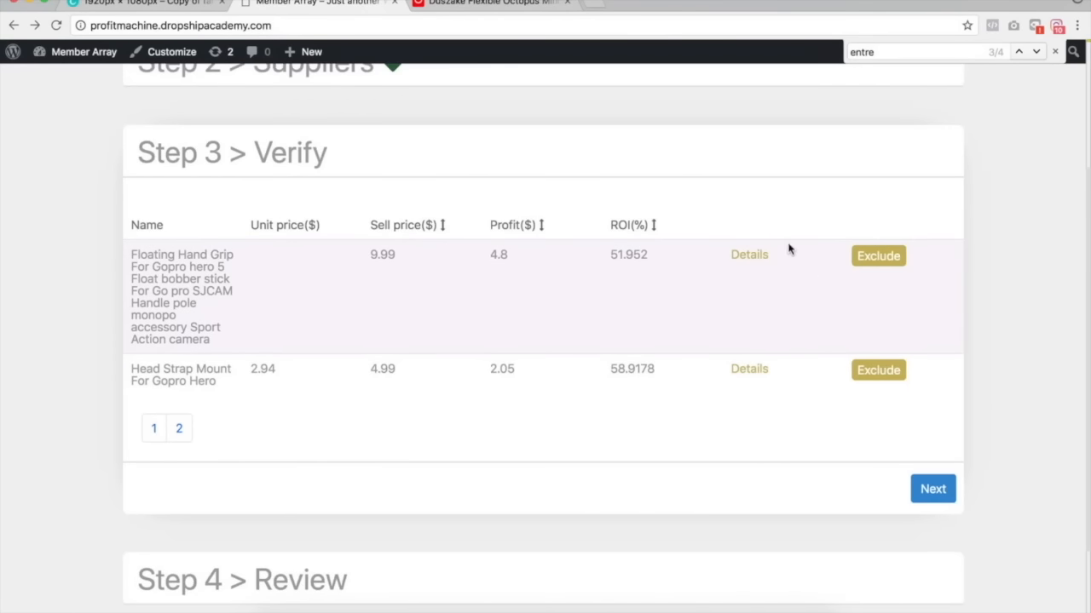
pyautogui.click(750, 256)
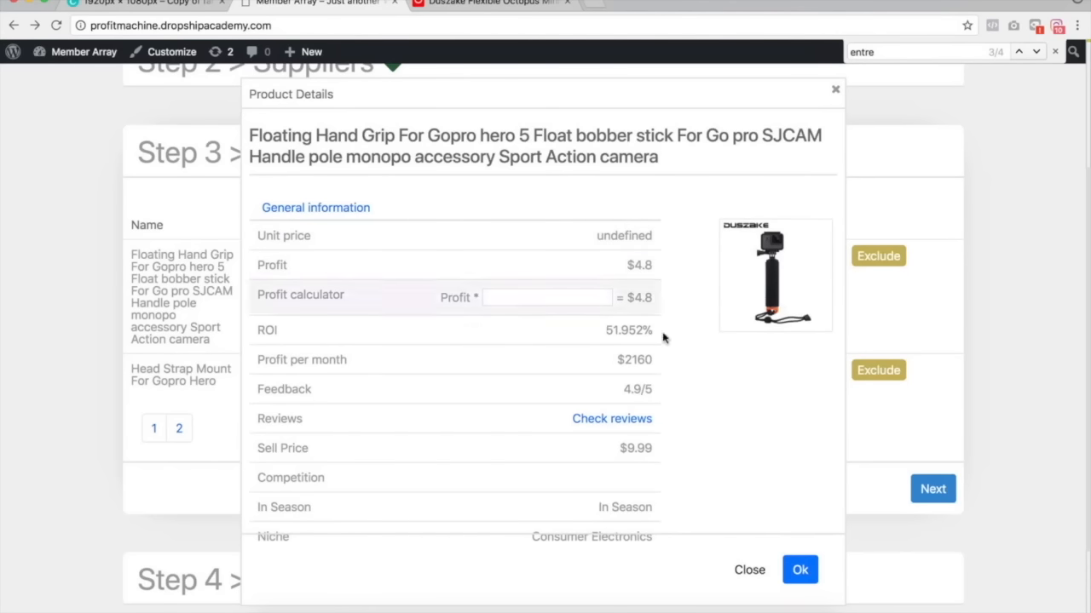
pyautogui.click(612, 418)
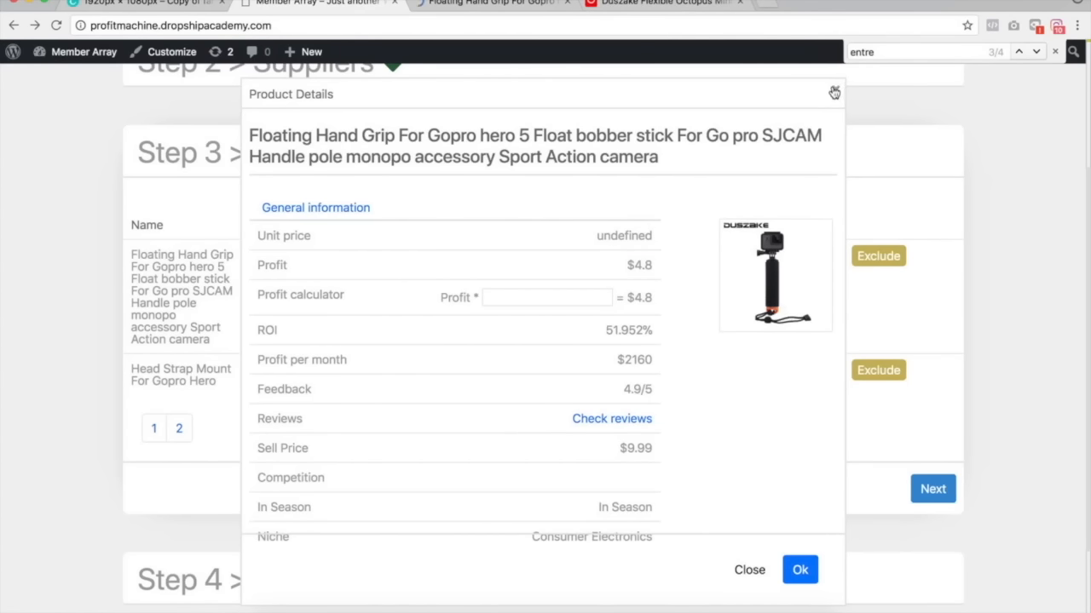
pyautogui.click(835, 89)
pyautogui.click(737, 375)
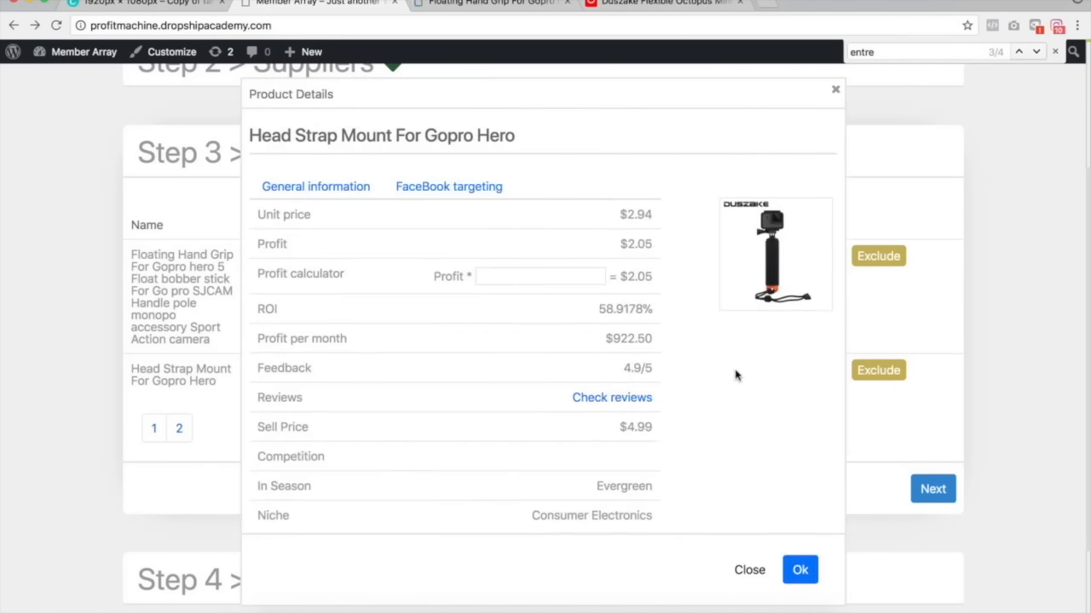
pyautogui.click(835, 90)
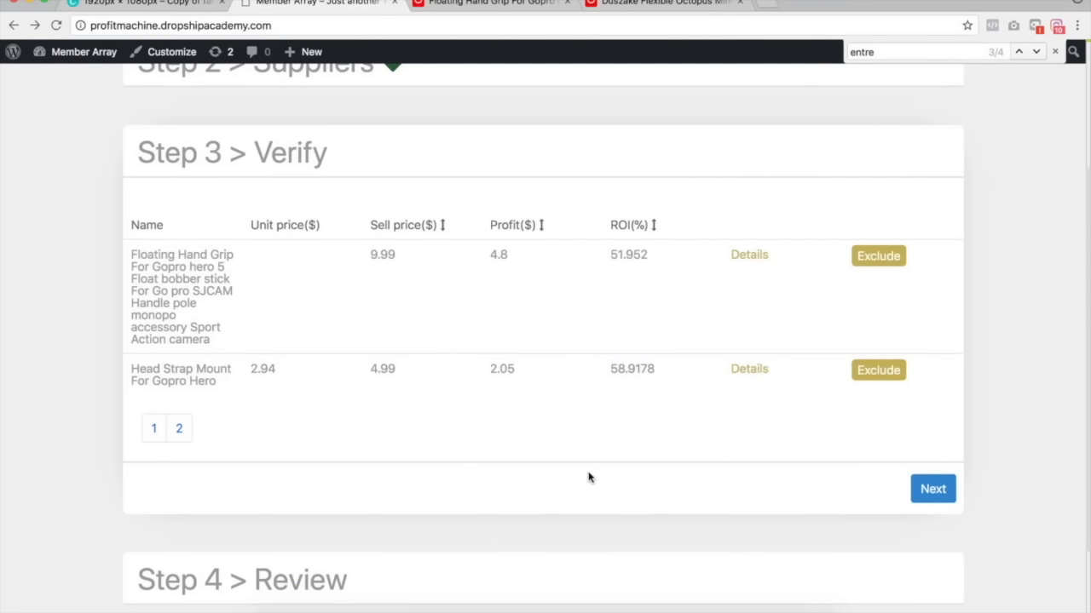
# Return to the Suppliers step and reapply the Entreprenuer and Entreprenuer Accessories tag filters.
pyautogui.scroll(4, 554, 409)
pyautogui.click(401, 177)
pyautogui.scroll(-5, 543, 306)
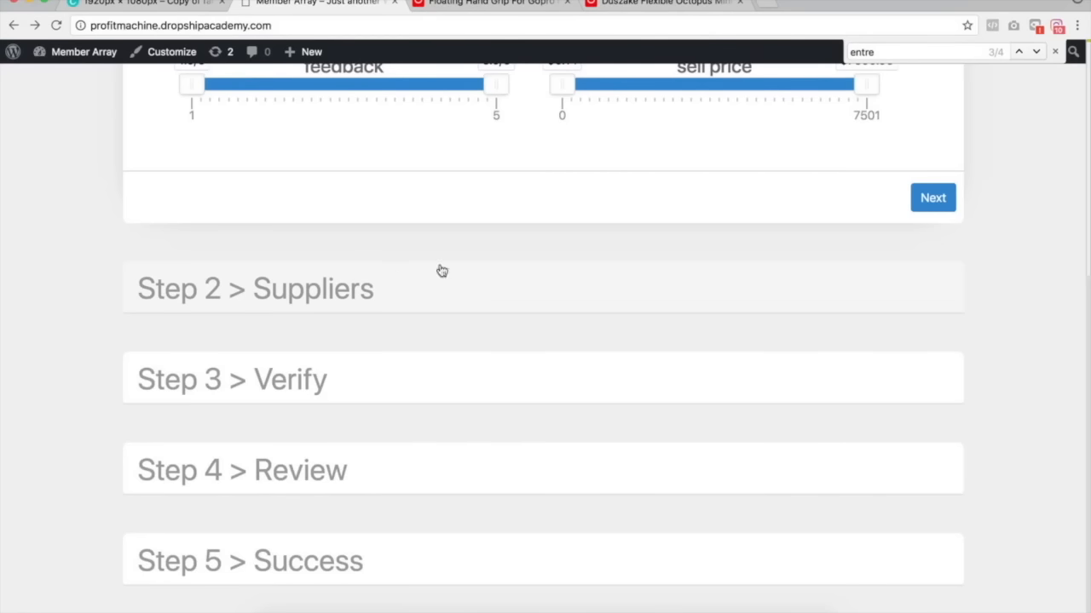
pyautogui.click(924, 190)
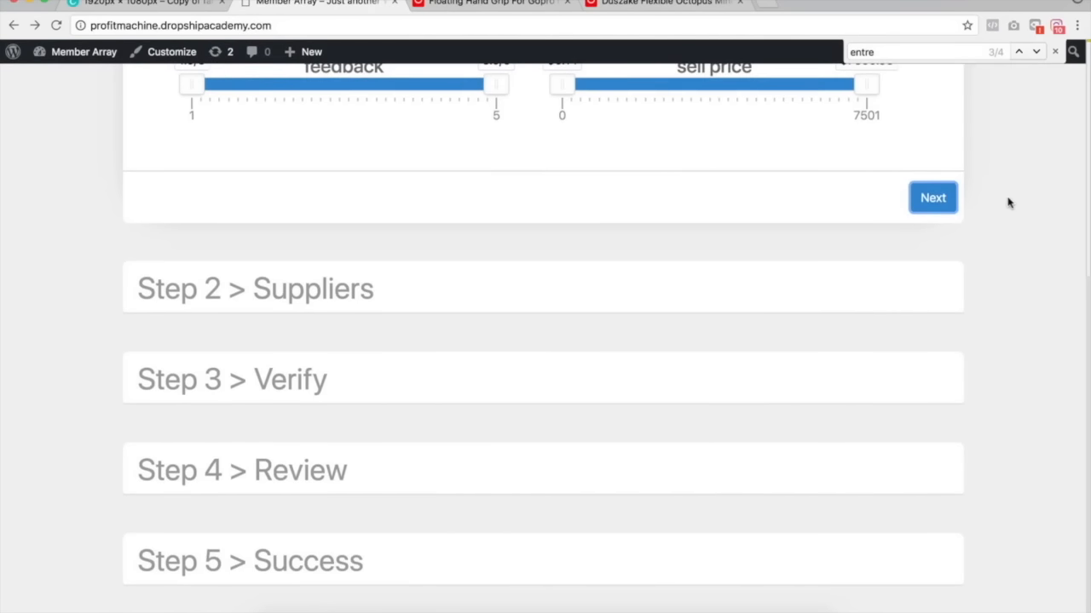
pyautogui.scroll(3, 384, 190)
pyautogui.click(192, 188)
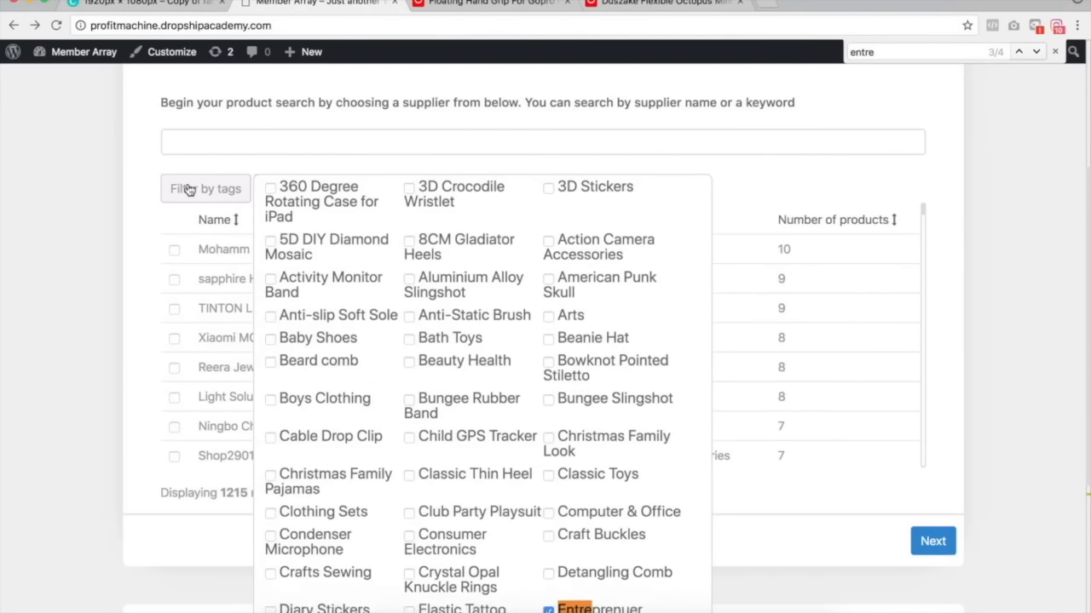
pyautogui.press('super+f')
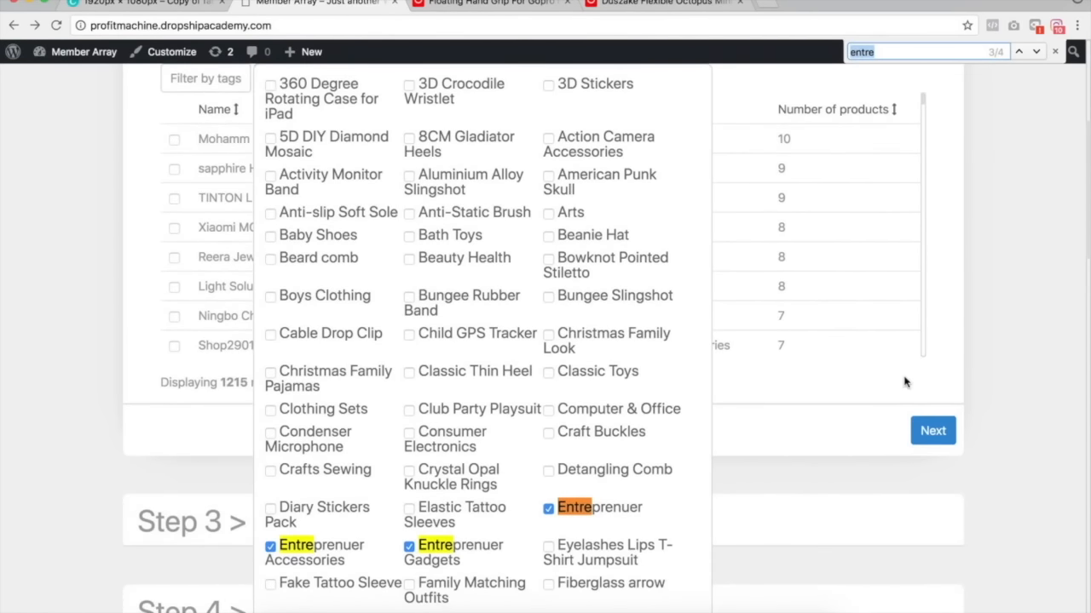
pyautogui.click(549, 509)
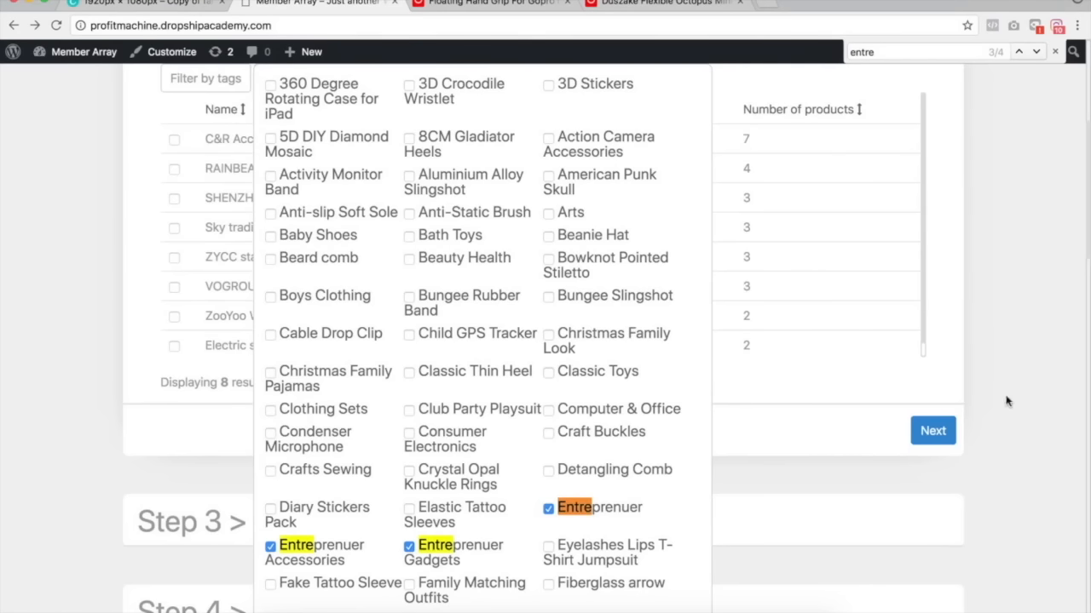
pyautogui.click(270, 547)
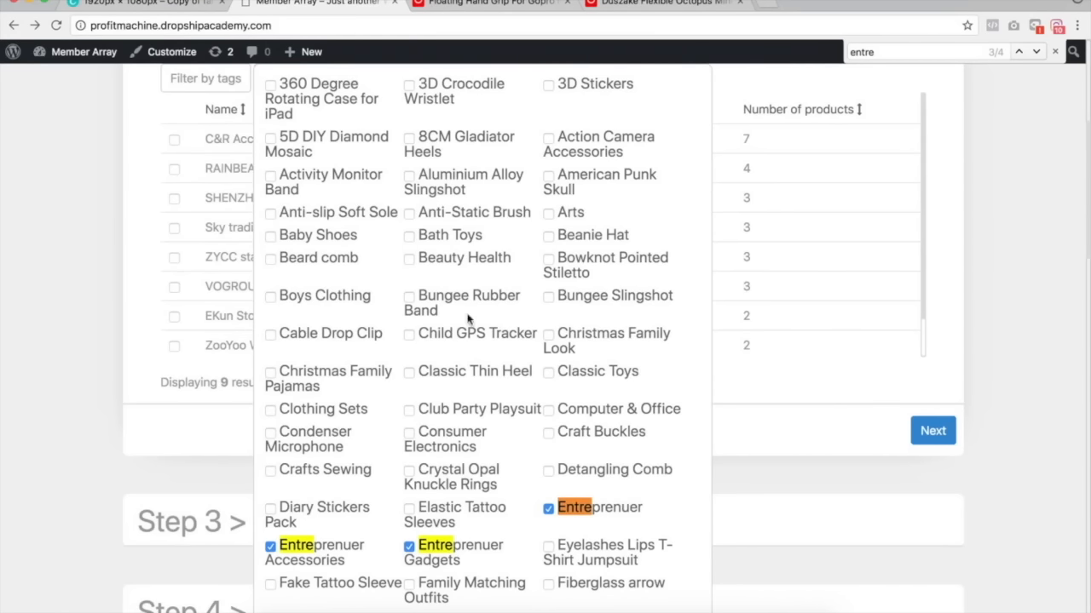
# Check the filtered suppliers from RAINBEAM Store through EKun Store.
pyautogui.scroll(3, 508, 294)
pyautogui.click(207, 353)
pyautogui.click(174, 444)
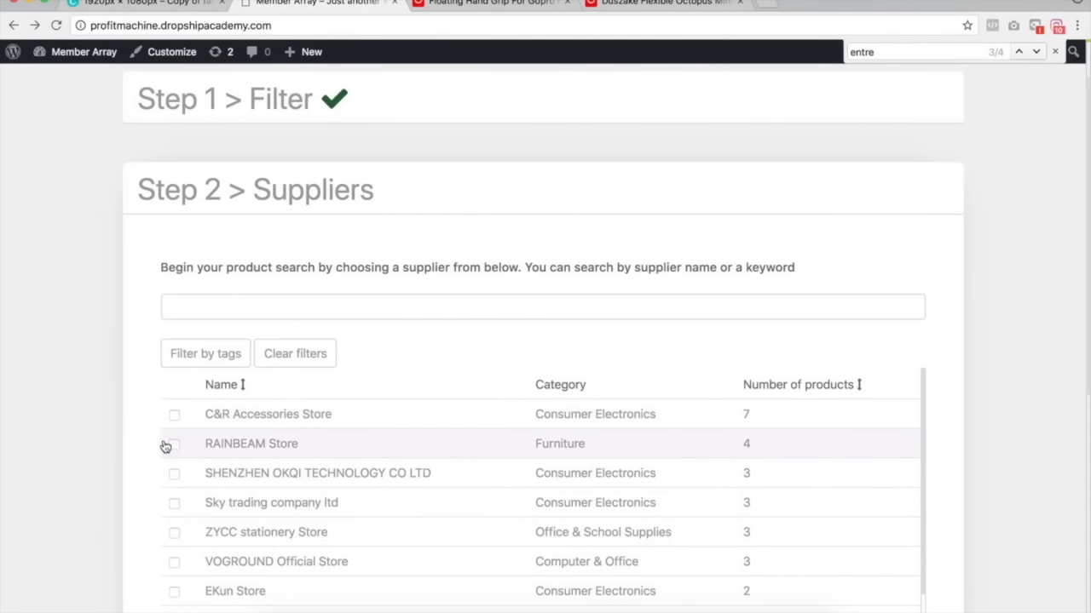
pyautogui.click(174, 474)
pyautogui.click(174, 503)
pyautogui.scroll(-1, 171, 536)
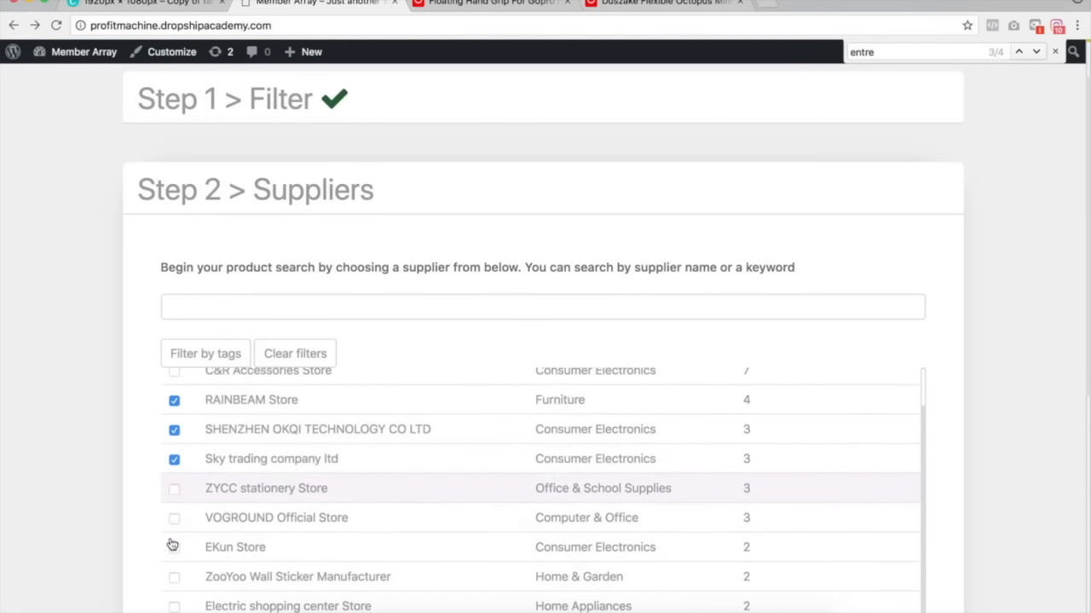
pyautogui.click(173, 489)
pyautogui.click(173, 518)
pyautogui.click(173, 547)
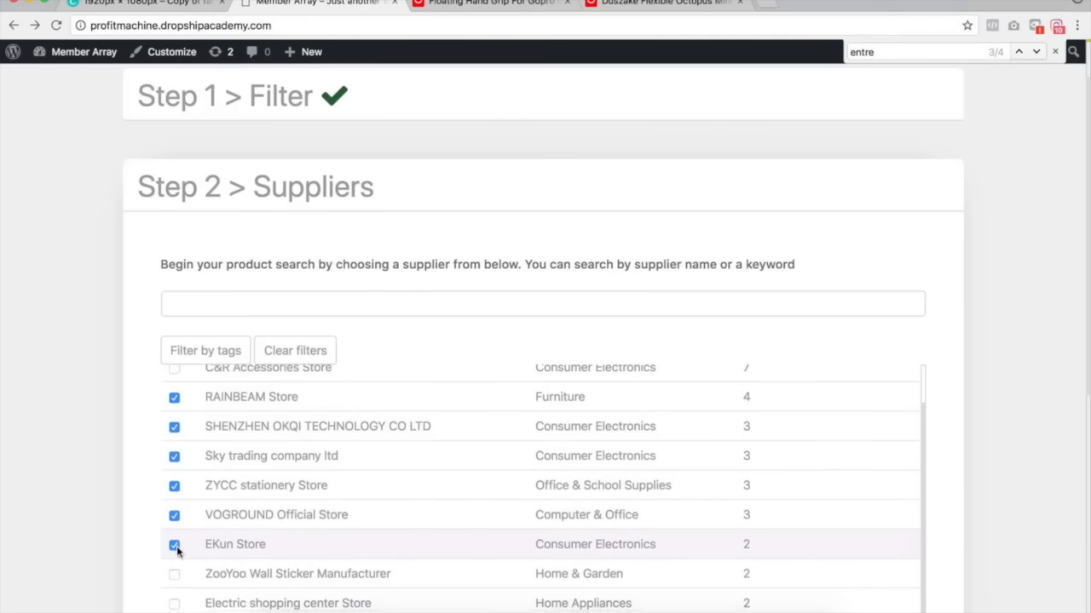
# Check ZooYoo Wall Sticker Manufacturer and Electric shopping center Store, then continue to the Review step.
pyautogui.scroll(-2, 179, 470)
pyautogui.click(174, 423)
pyautogui.click(174, 454)
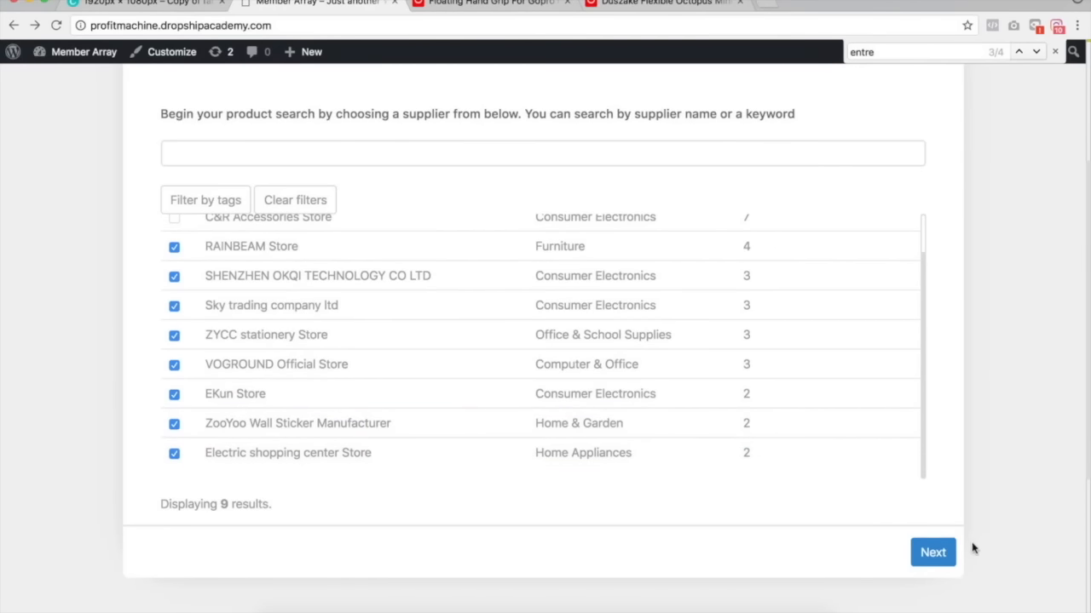
pyautogui.click(930, 556)
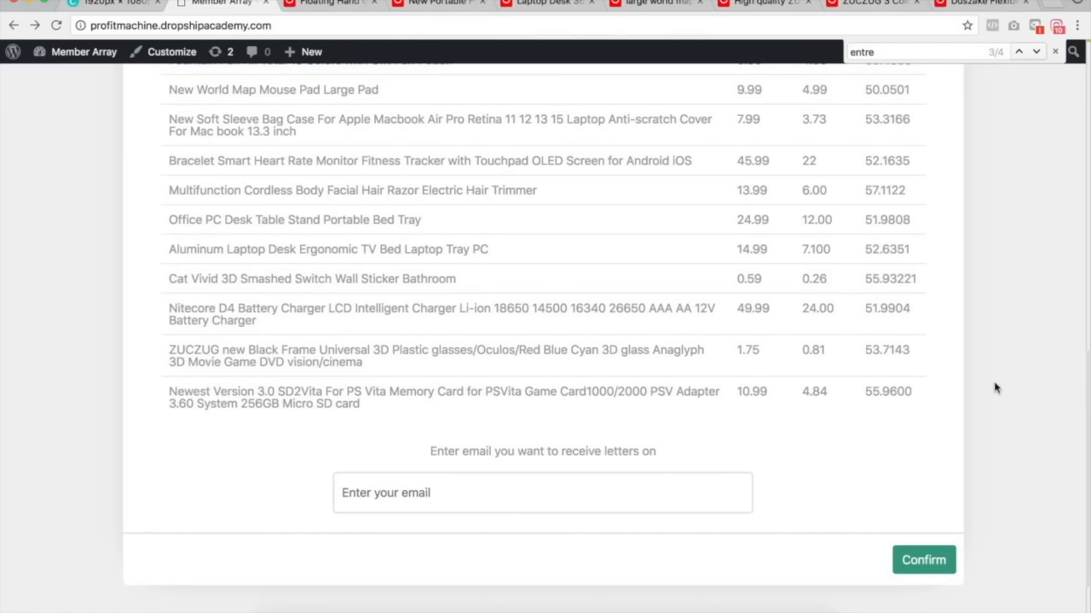
# Review the floating hand grip page and scroll through the portable folding lightbox product details on AliExpress.
pyautogui.hotkey('ctrl', 'Tab')
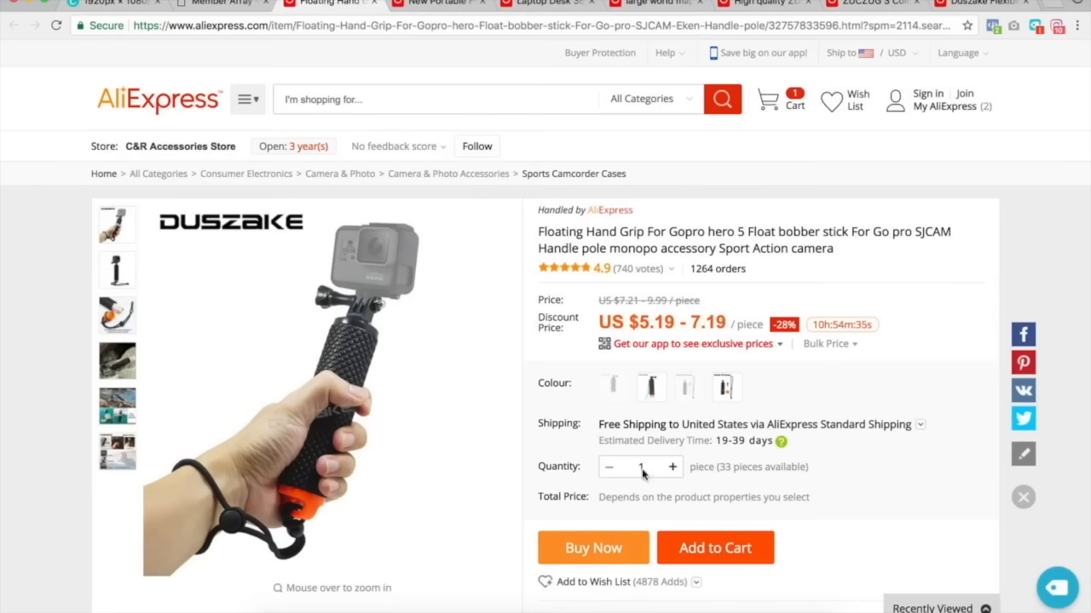
pyautogui.click(265, 3)
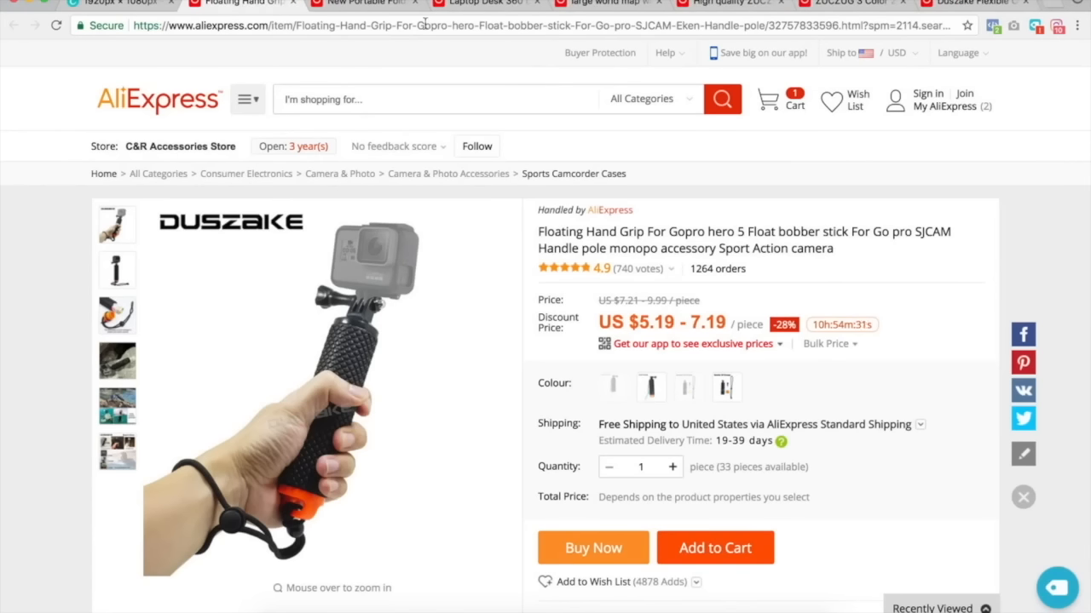
pyautogui.hotkey('ctrl', 'Tab')
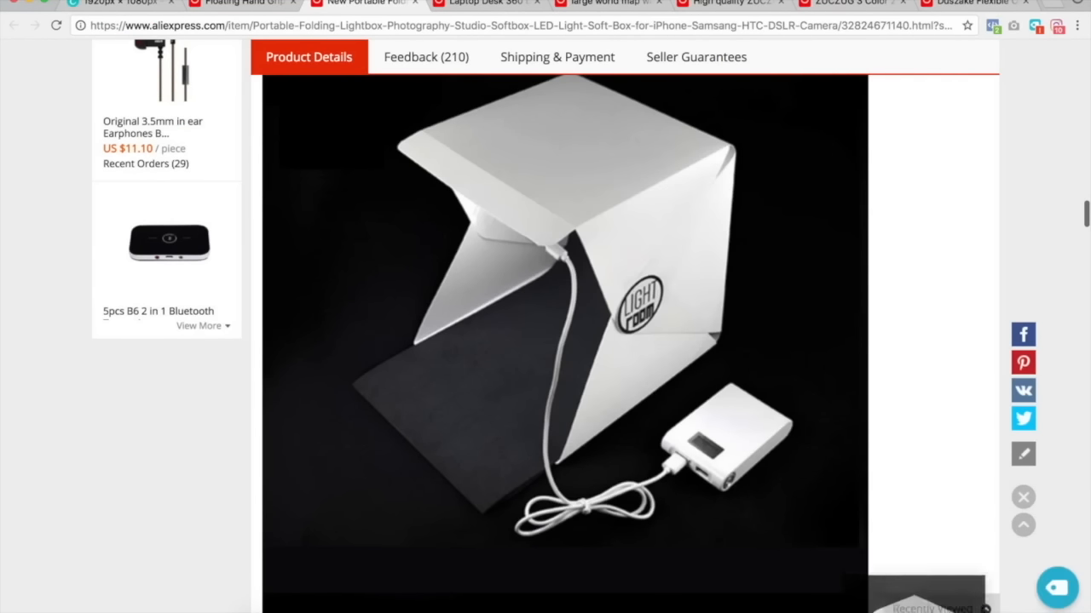
pyautogui.scroll(-5, 766, 455)
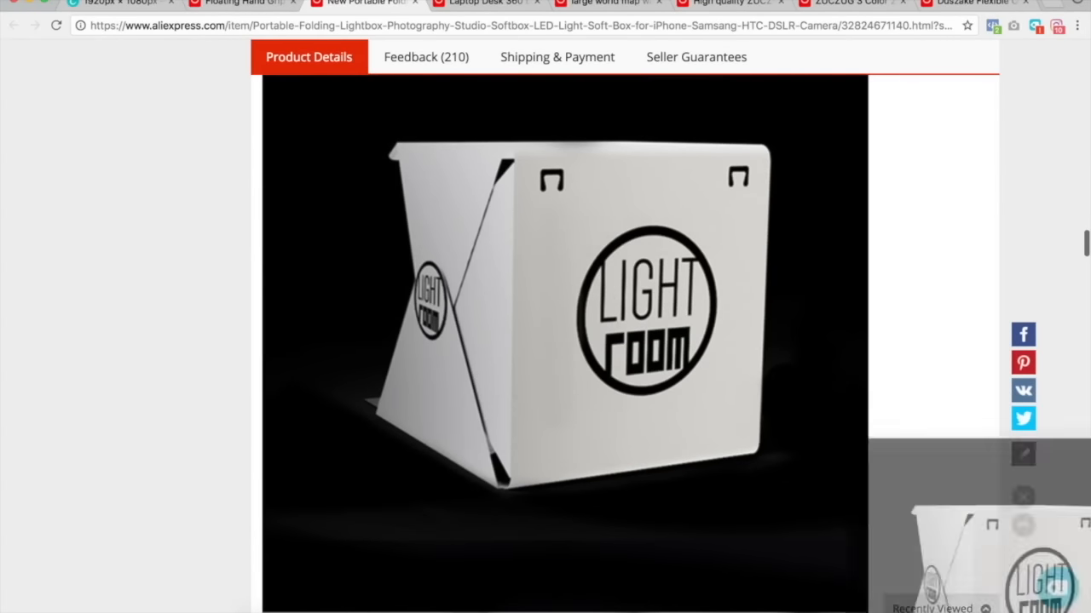
pyautogui.scroll(-5, 769, 434)
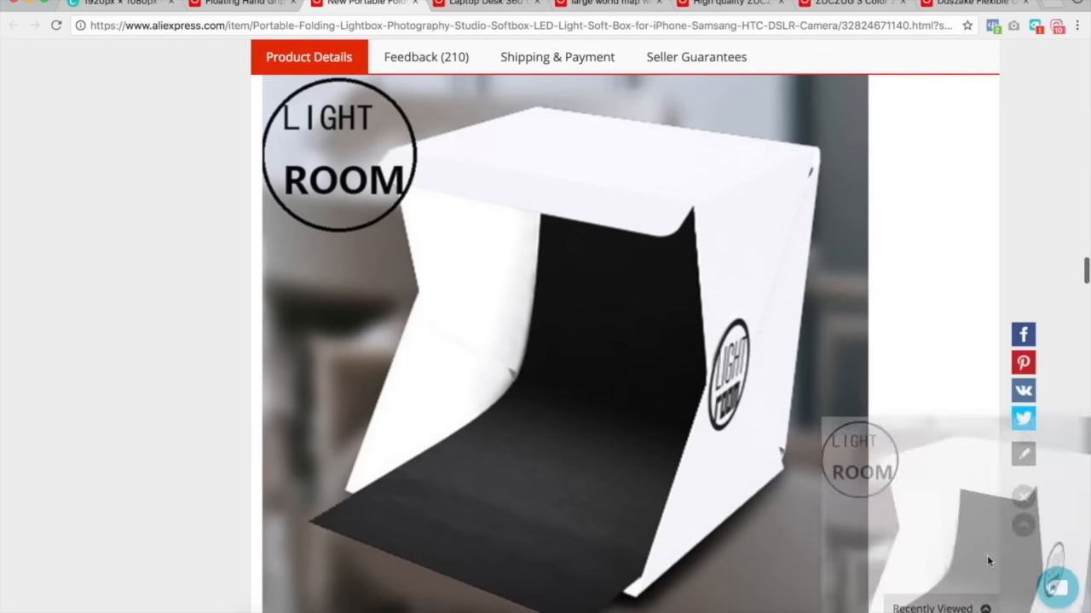
pyautogui.scroll(-10, 801, 417)
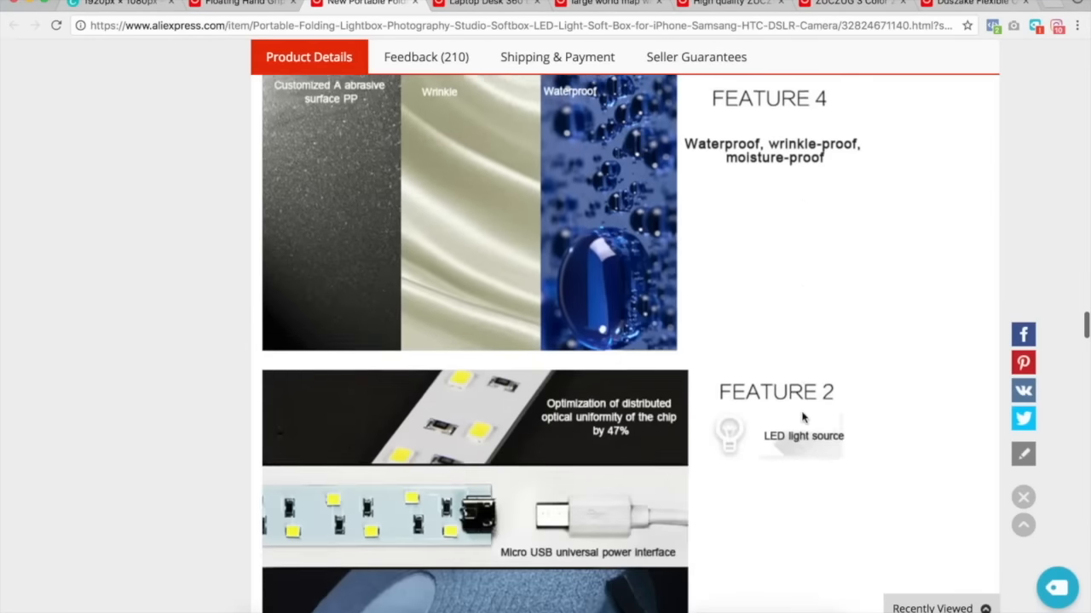
pyautogui.scroll(20, 801, 417)
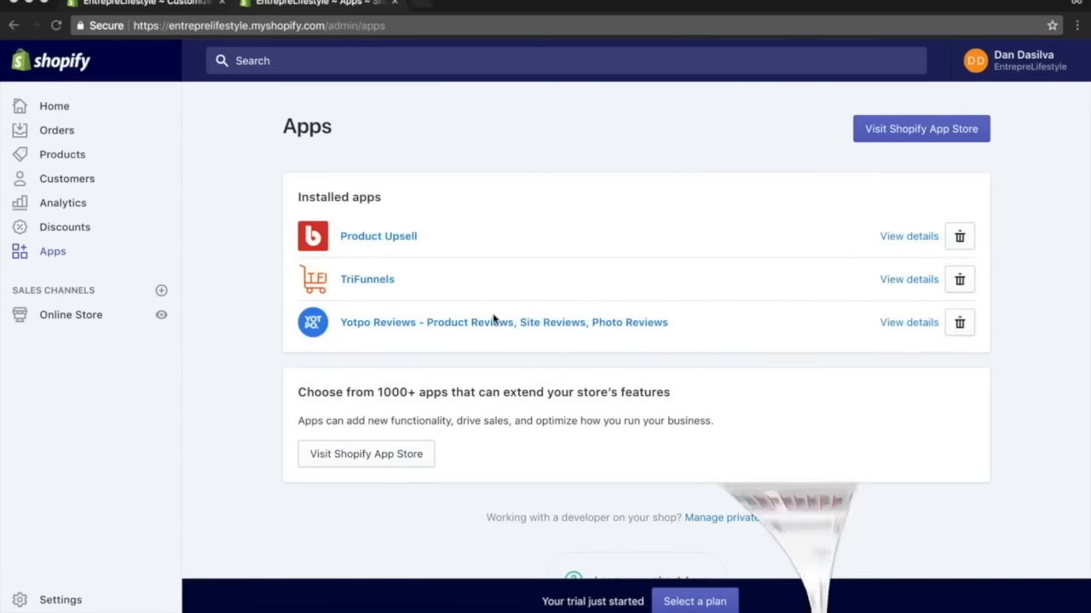
# Switch to the Shopify admin and start a new product titled Product Photography Box.
pyautogui.click(56, 157)
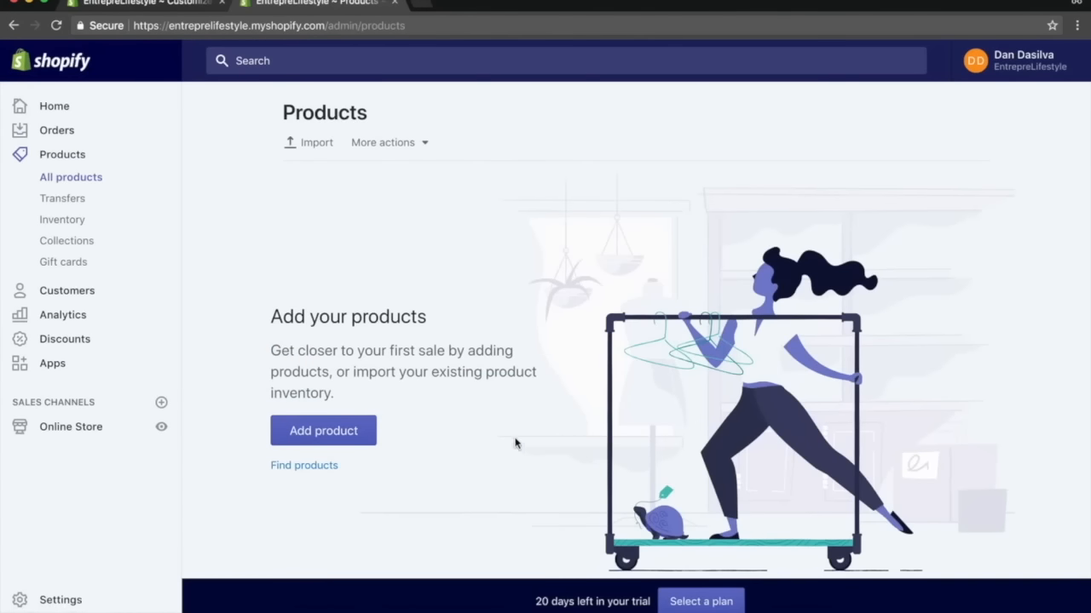
pyautogui.click(344, 438)
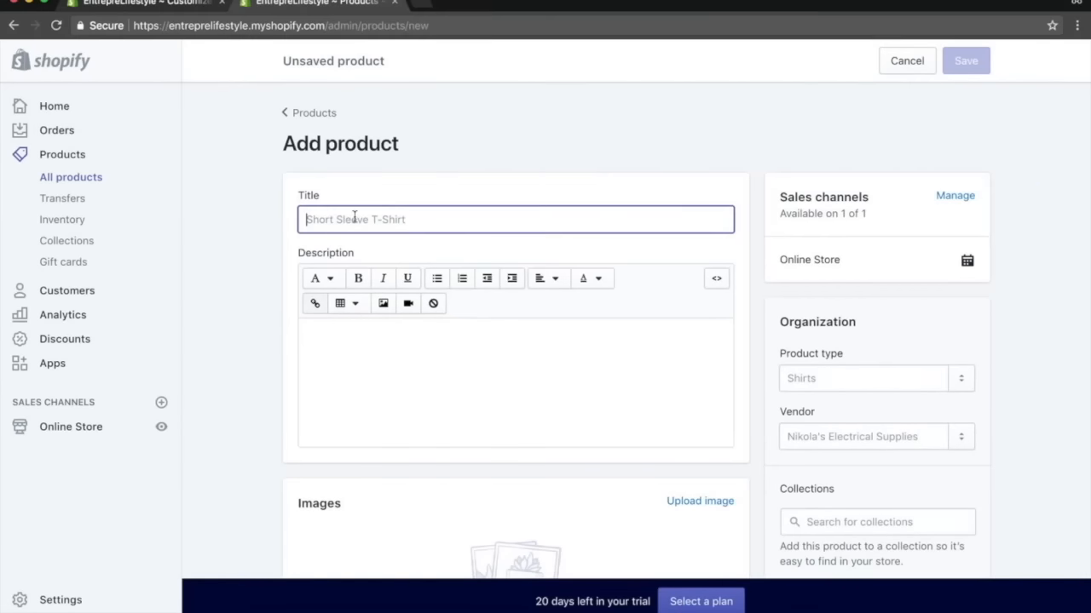
pyautogui.write('Product Box')
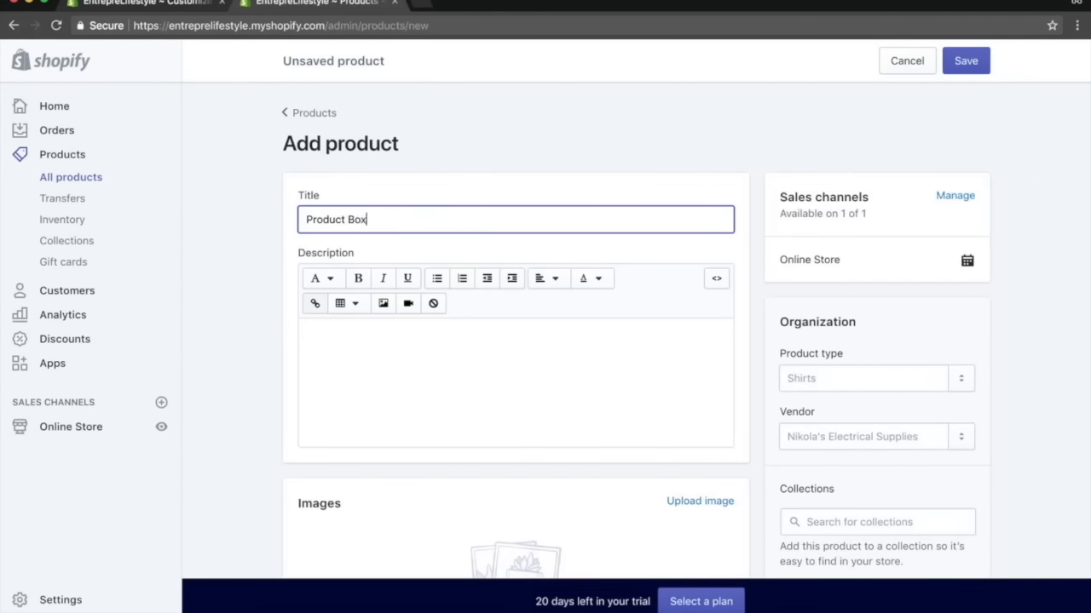
pyautogui.hotkey('ctrl', 'a')
pyautogui.write('Product Photography box')
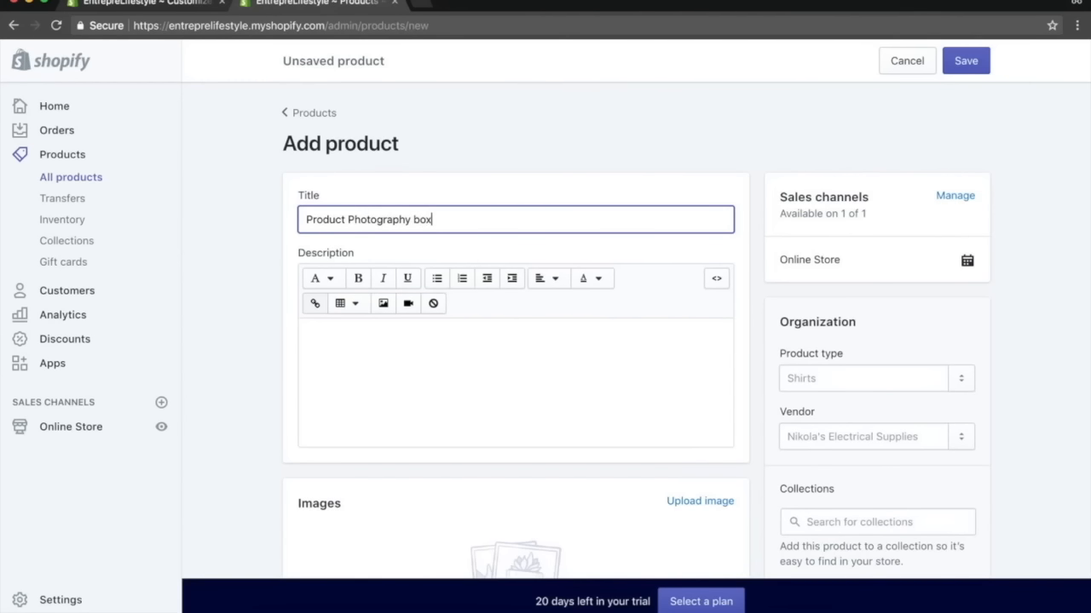
# Add three lightbox photos to the product's images.
pyautogui.click(419, 371)
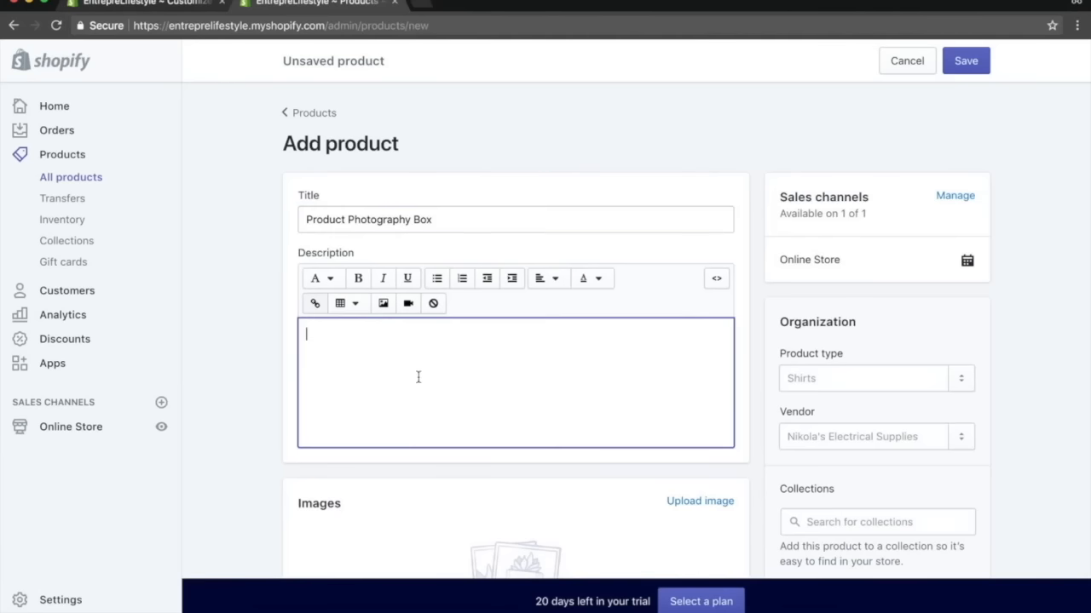
pyautogui.scroll(-5, 584, 426)
pyautogui.moveTo(746, 488); pyautogui.dragTo(511, 234)
pyautogui.moveTo(989, 575); pyautogui.dragTo(572, 307)
pyautogui.moveTo(610, 200); pyautogui.dragTo(367, 200)
pyautogui.scroll(3, 411, 226)
pyautogui.click(375, 201)
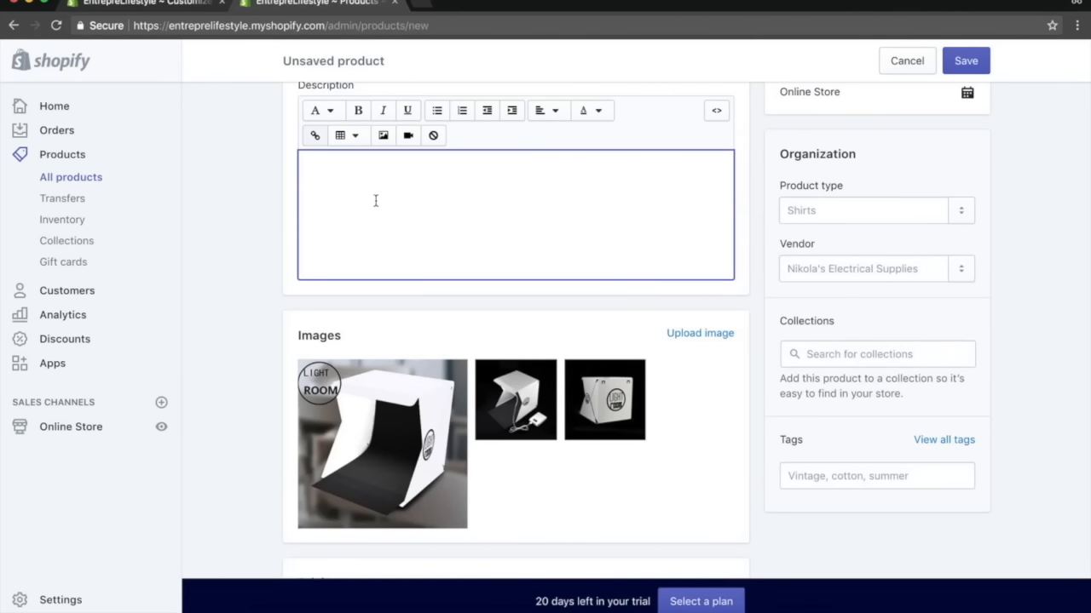
# Write the description opening line: Take incredible product photos using our state of the art product box!
pyautogui.write('Take incredible product photos ')
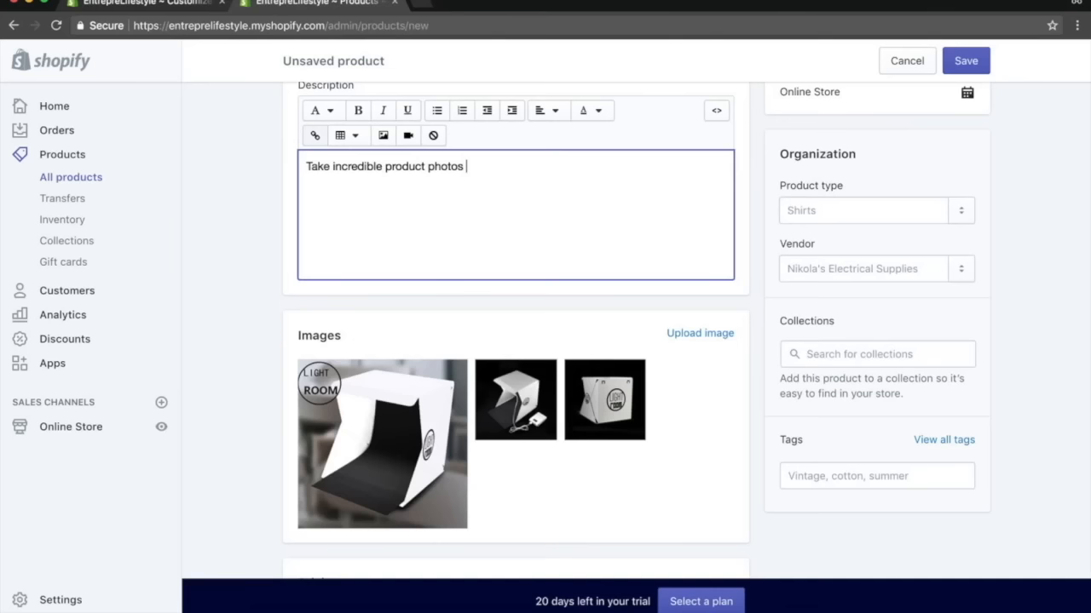
pyautogui.write('using oiur')
pyautogui.write('te of t')
pyautogui.write('he art producft ')
pyautogui.write('y p')
pyautogui.press('BackSpace')
pyautogui.press('BackSpace')
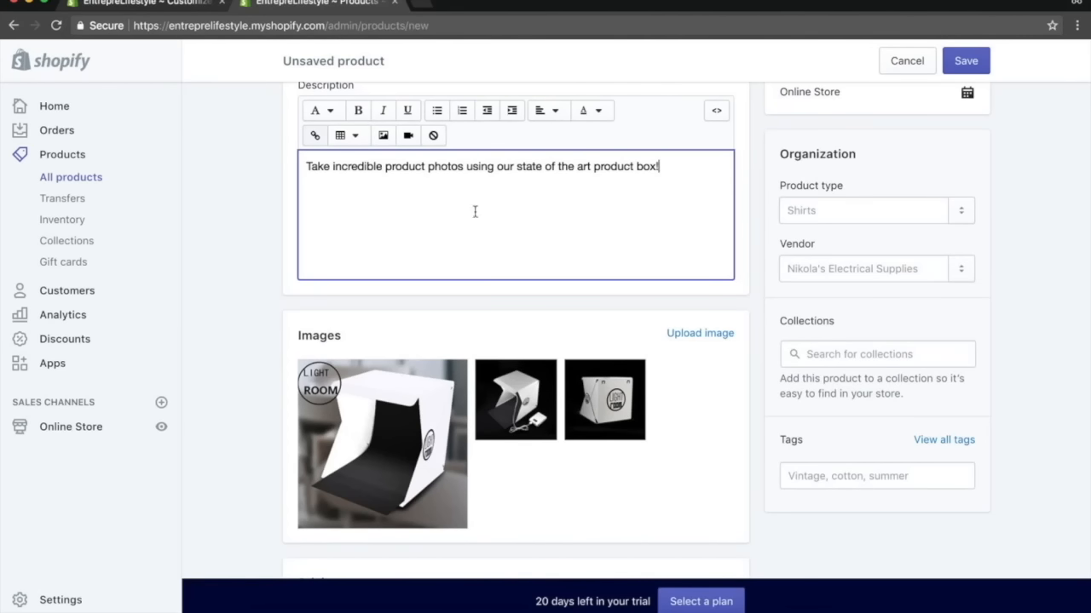
# Add a Features include: line and a bullet about stunning white lights giving images the cutting edge over your competition.
pyautogui.scroll(-1, 507, 229)
pyautogui.write('Feartur')
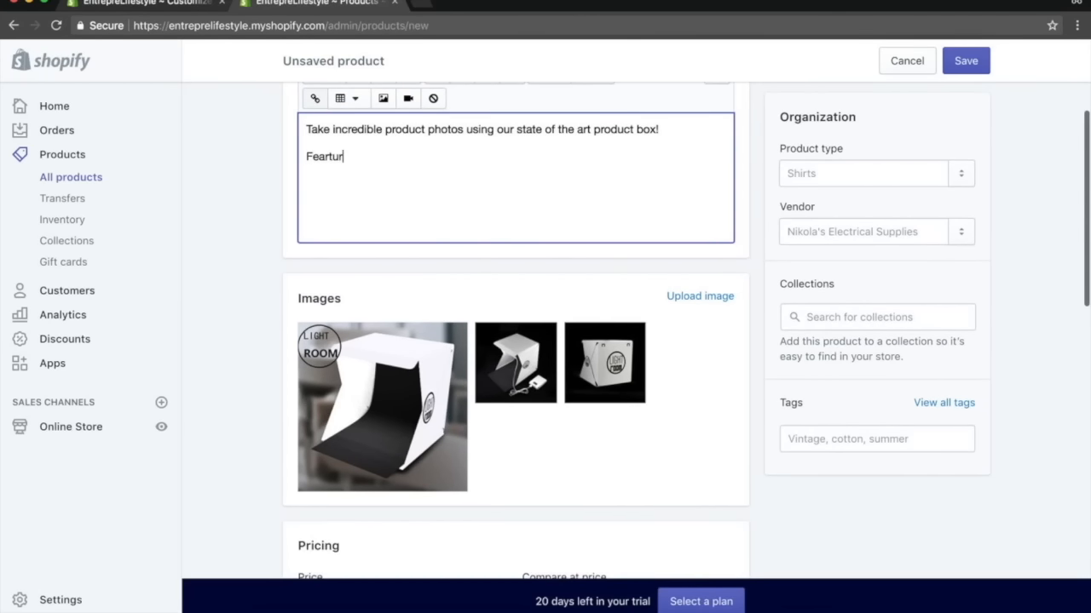
pyautogui.press('BackSpace')
pyautogui.press('BackSpace')
pyautogui.press('BackSpace')
pyautogui.press('BackSpace')
pyautogui.write('tures include:')
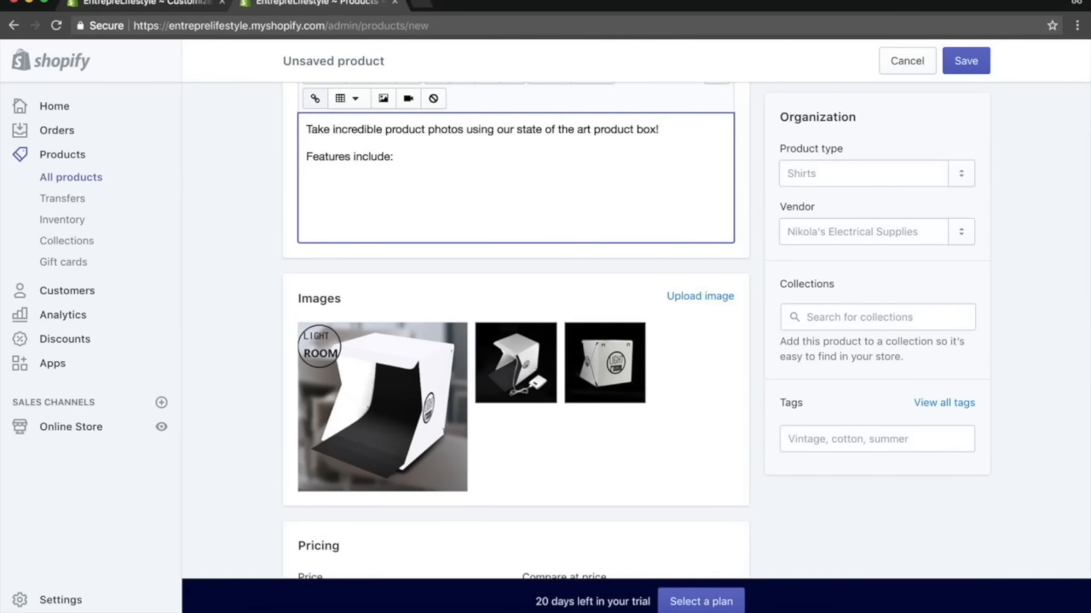
pyautogui.write('g white lights ')
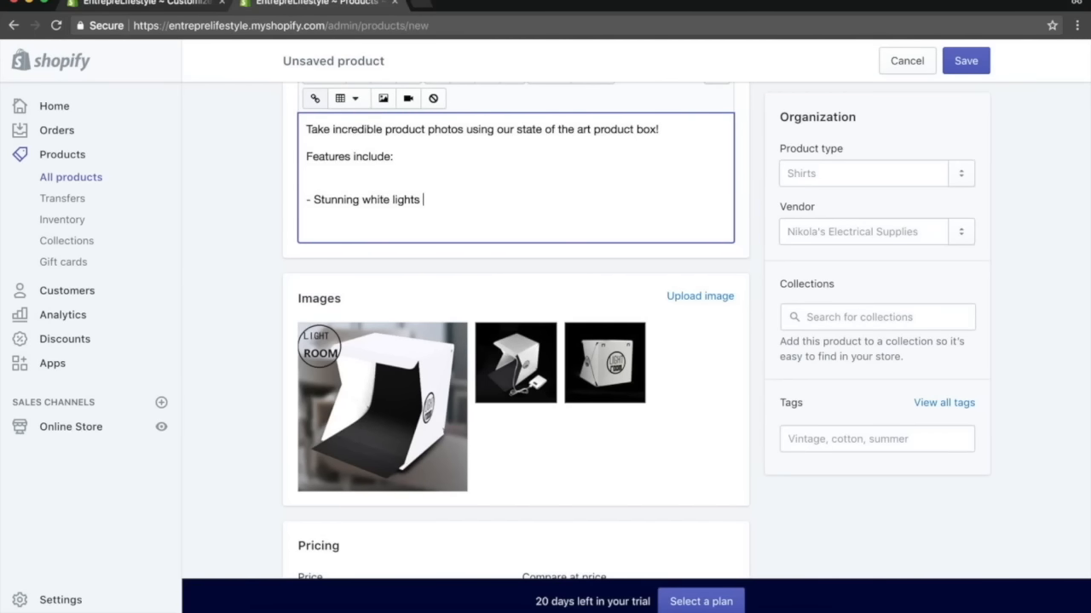
pyautogui.write('tor inhanced image qualit')
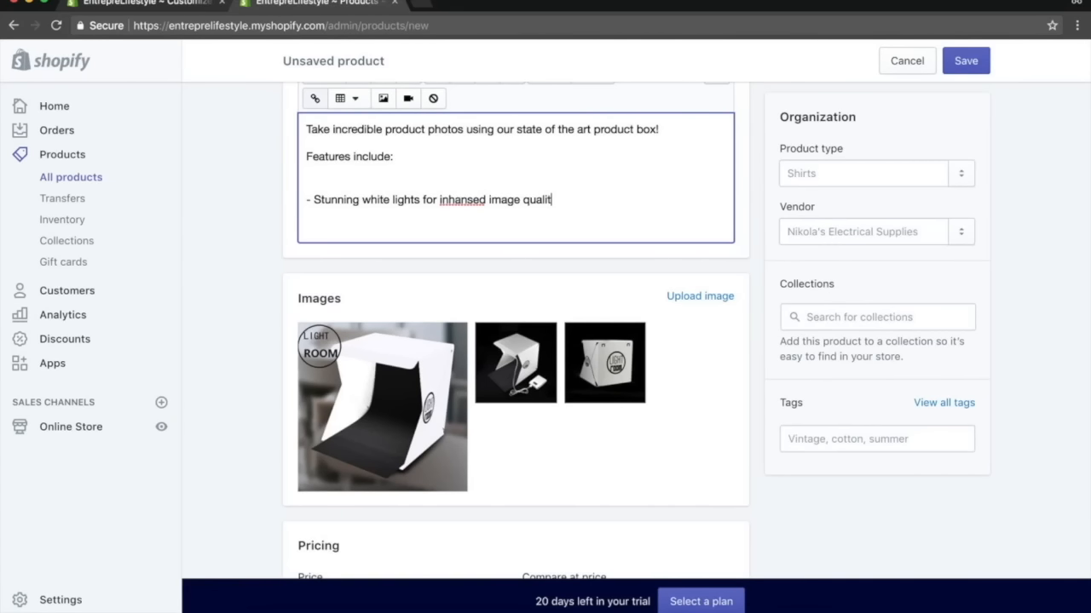
pyautogui.write('y giving your iamg')
pyautogui.write('mages ')
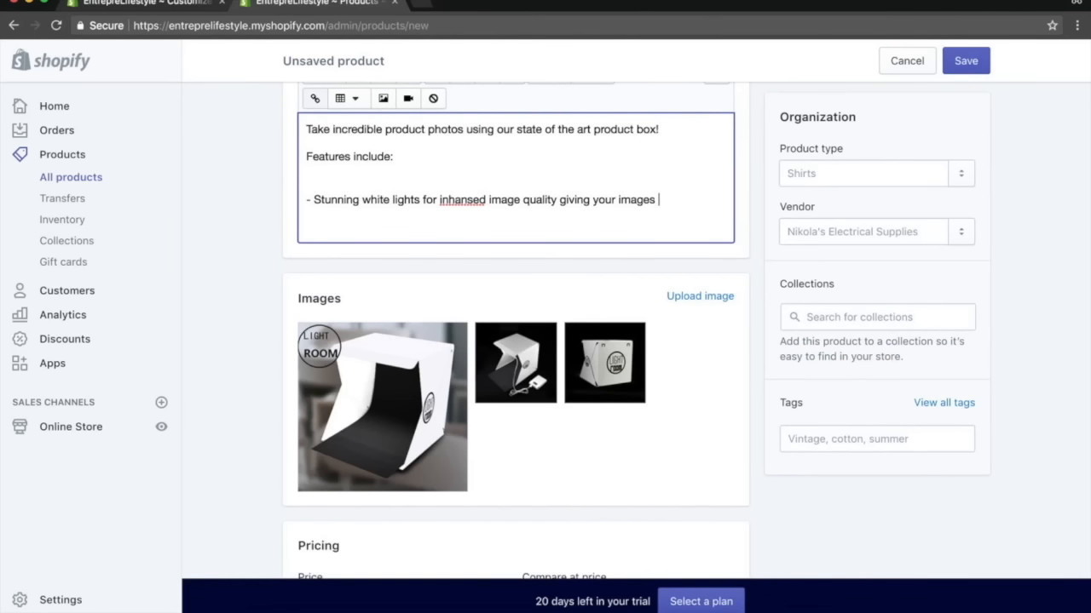
pyautogui.write('the cutting edge over your competiti')
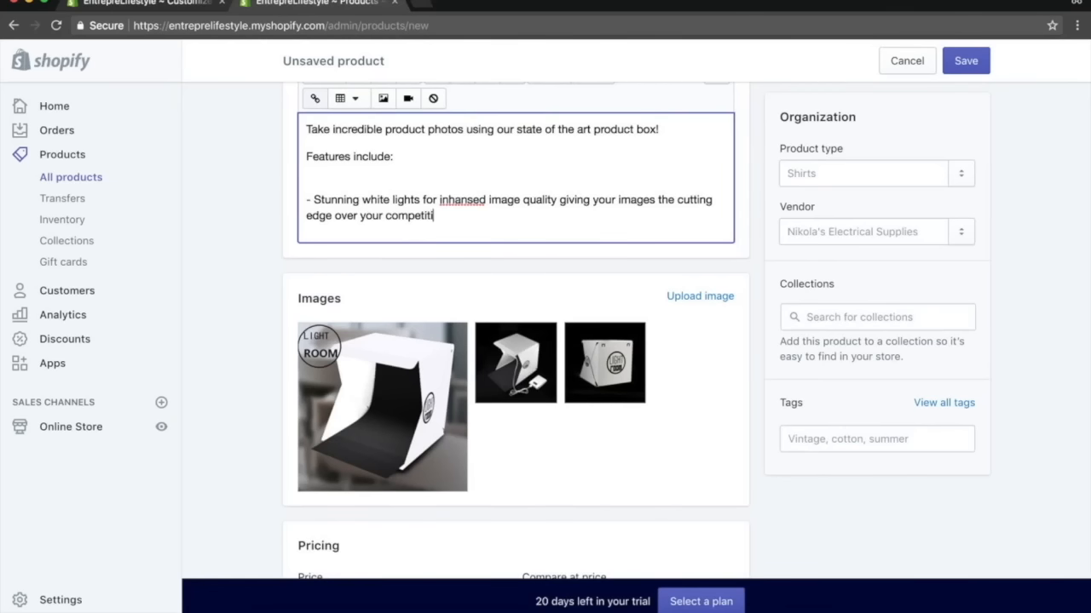
pyautogui.press('Return')
pyautogui.press('Return')
pyautogui.press('BackSpace')
pyautogui.press('BackSpace')
# Correct the misspelled word in the features bullet to enhanced.
pyautogui.rightClick(442, 198)
pyautogui.click(454, 206)
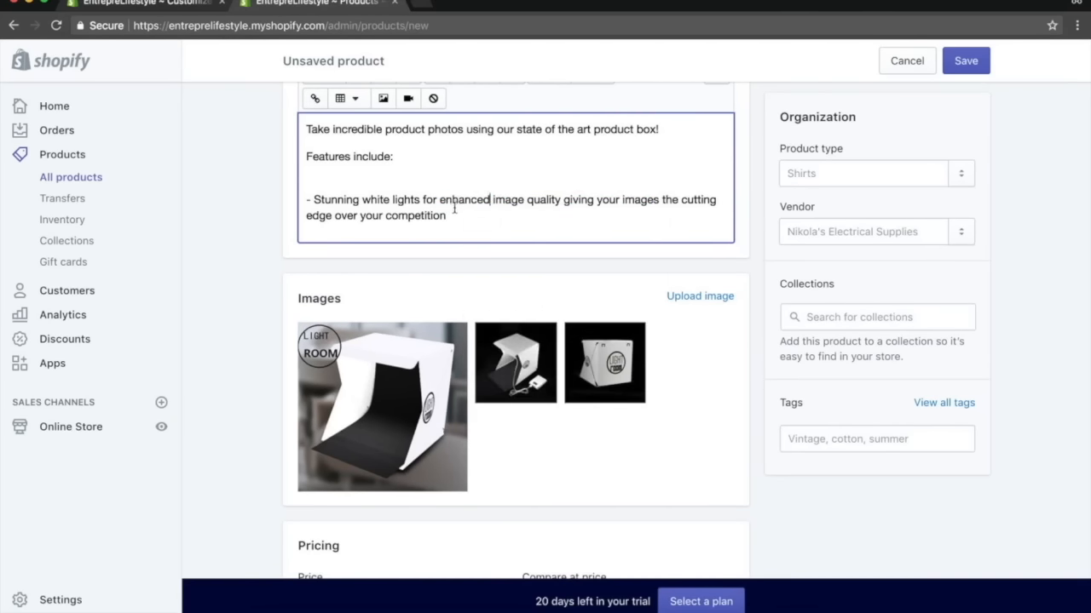
pyautogui.moveTo(453, 215); pyautogui.dragTo(306, 201)
pyautogui.click(531, 205)
pyautogui.click(752, 345)
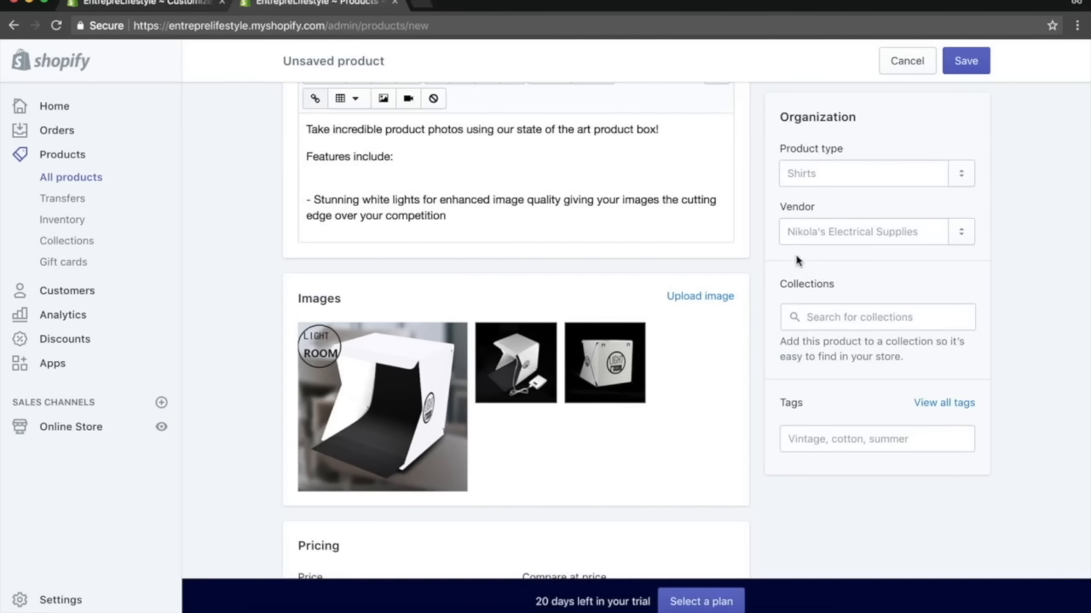
# Search the collections for photography and save the new product.
pyautogui.click(810, 316)
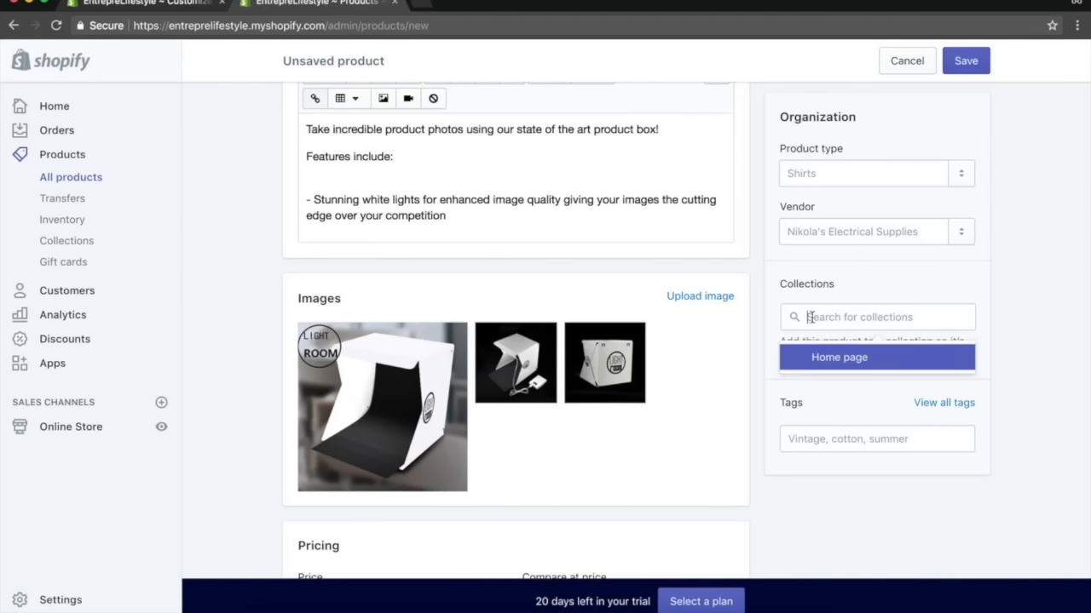
pyautogui.write('photography')
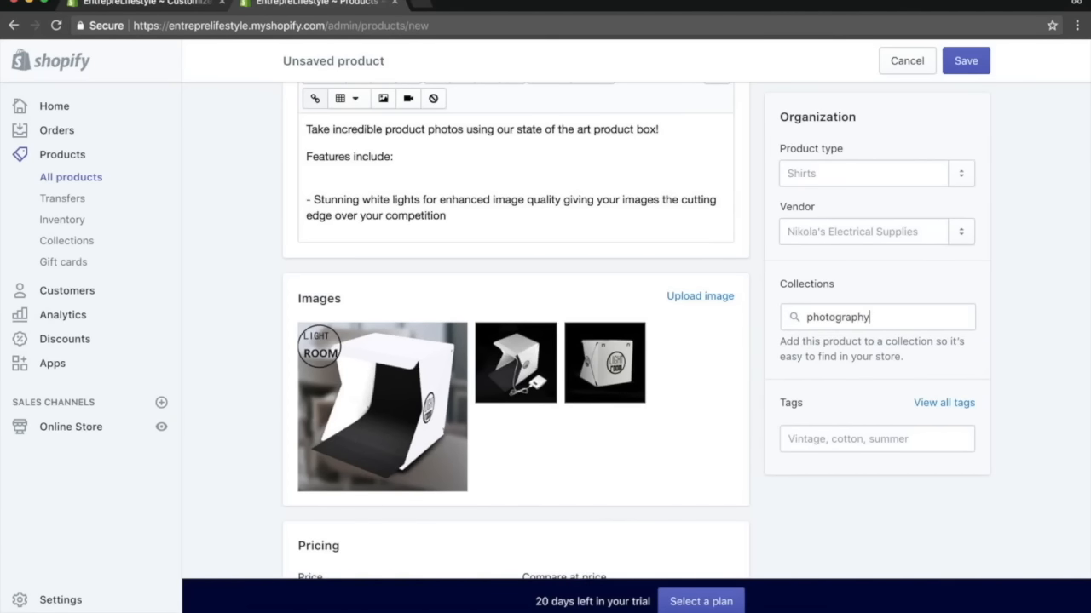
pyautogui.press('Return')
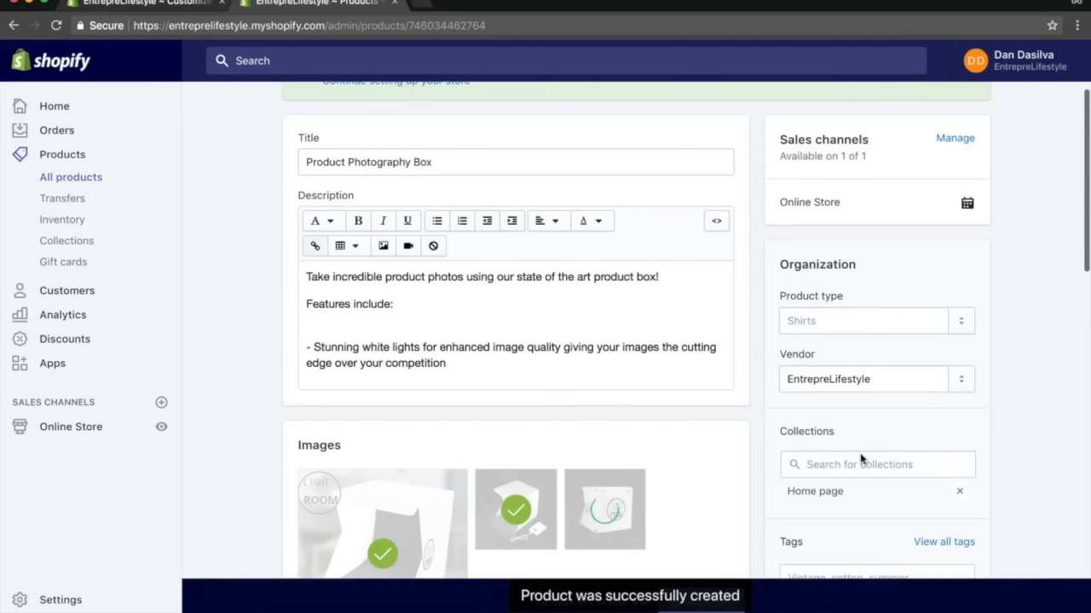
# Search collections for photo, then add the tag photography to the product.
pyautogui.click(861, 464)
pyautogui.write('photo')
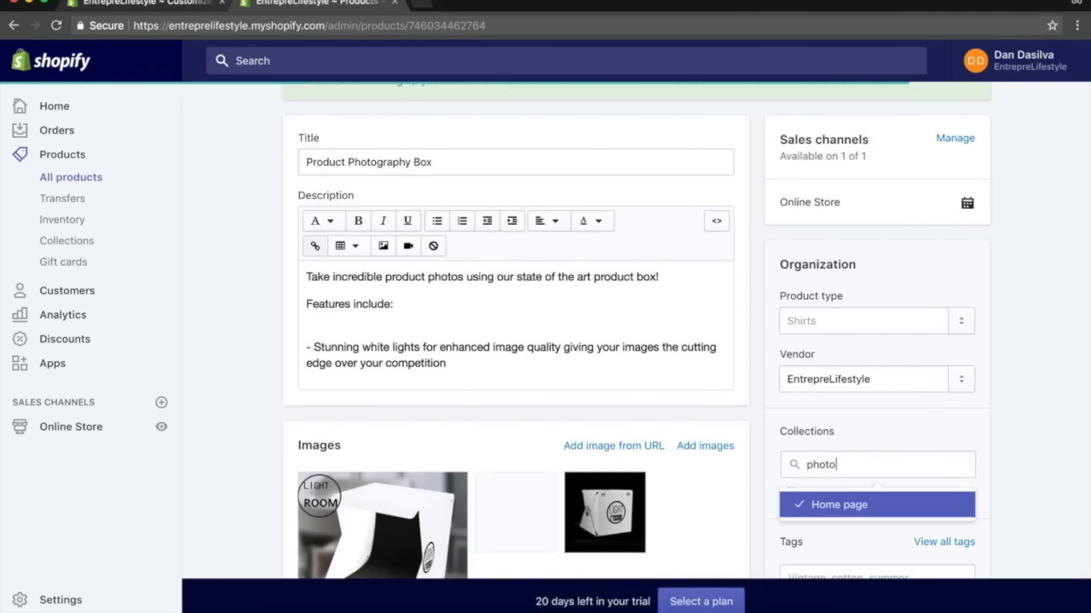
pyautogui.press('BackSpace')
pyautogui.press('BackSpace')
pyautogui.press('BackSpace')
pyautogui.press('BackSpace')
pyautogui.press('BackSpace')
pyautogui.click(1018, 379)
pyautogui.scroll(-3, 1019, 379)
pyautogui.click(858, 395)
pyautogui.write('photogra')
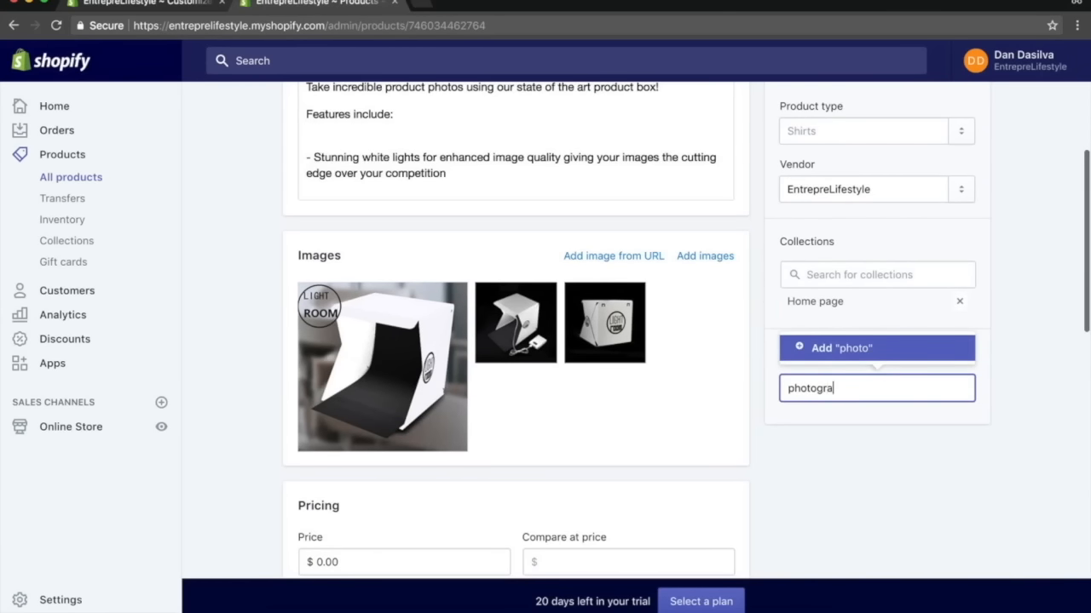
pyautogui.write('phy')
pyautogui.press('Return')
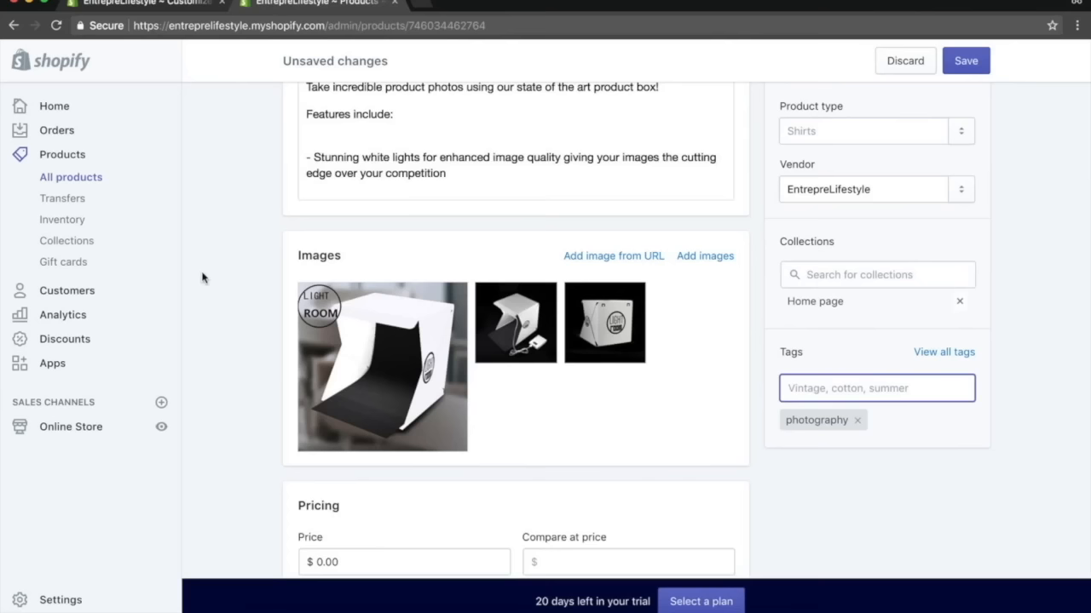
# Create and save a new collection titled Photography with products selected manually.
pyautogui.click(83, 246)
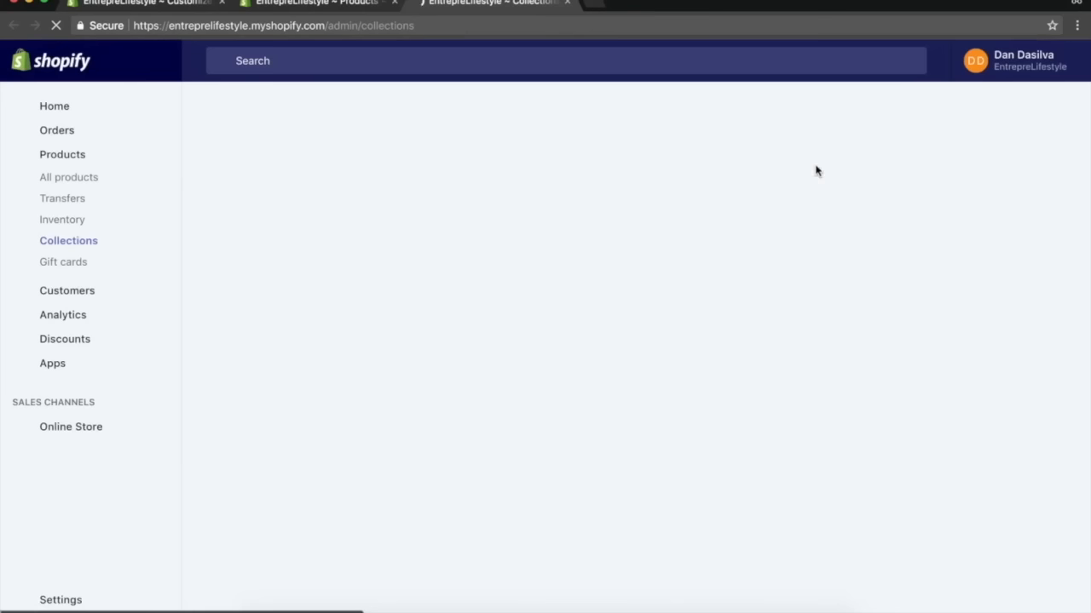
pyautogui.click(993, 145)
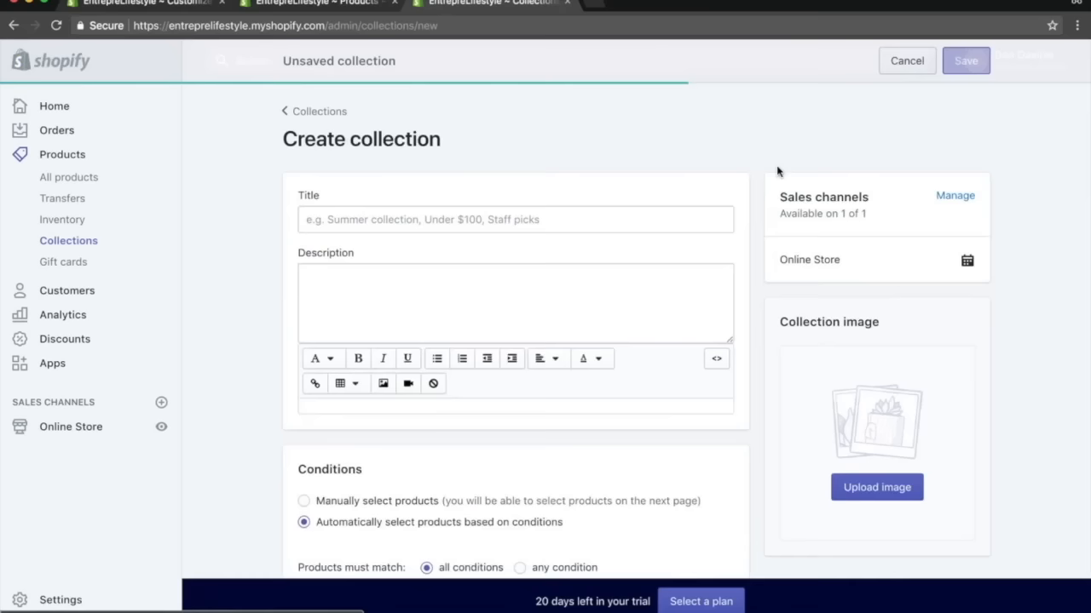
pyautogui.click(441, 217)
pyautogui.write('Photography')
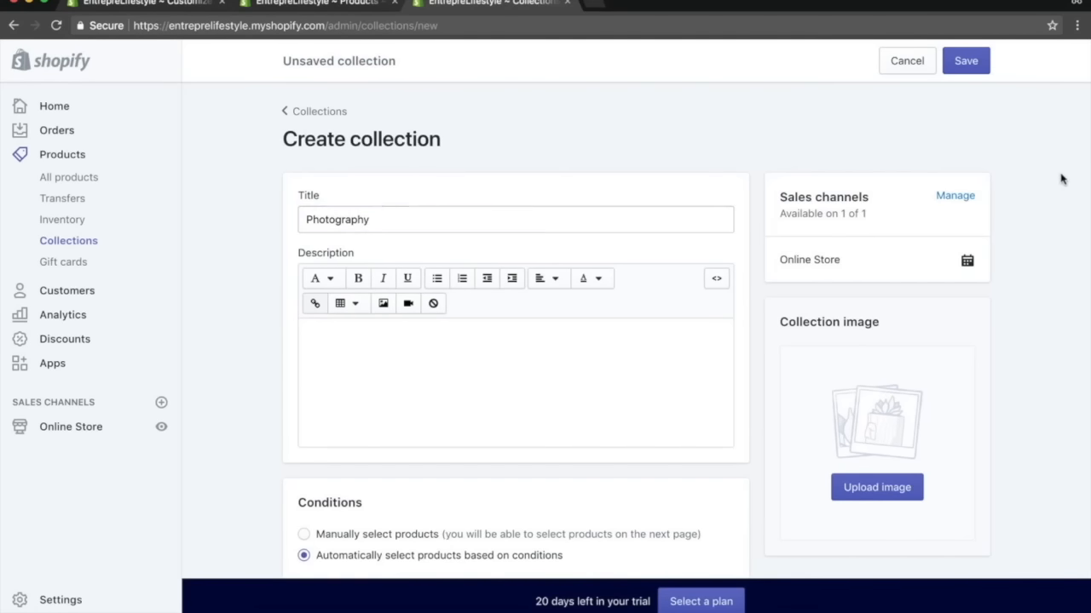
pyautogui.click(967, 63)
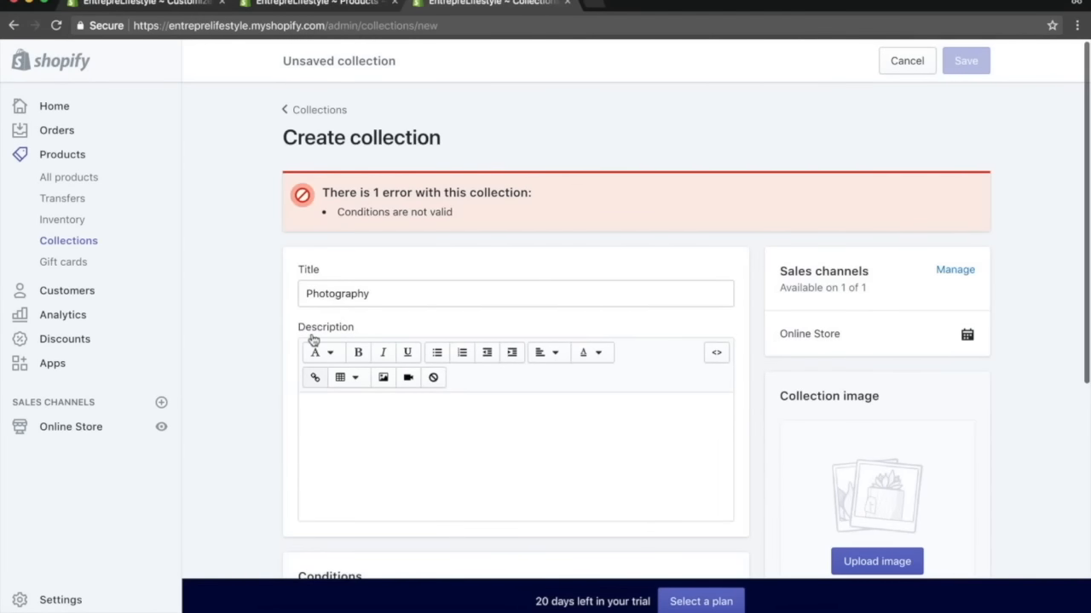
pyautogui.scroll(-5, 313, 339)
pyautogui.click(305, 228)
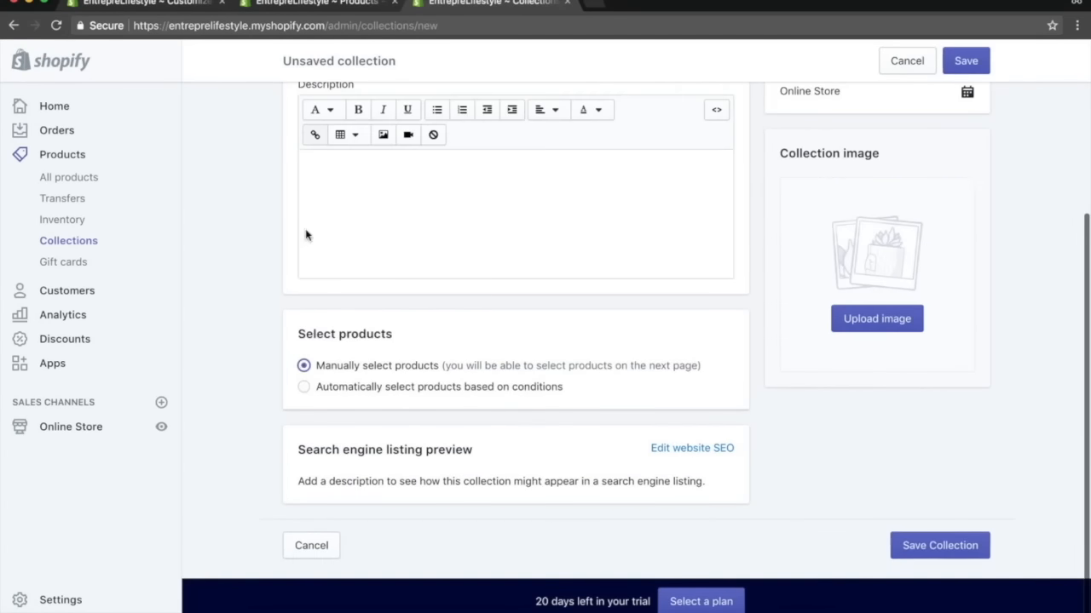
pyautogui.doubleClick(960, 52)
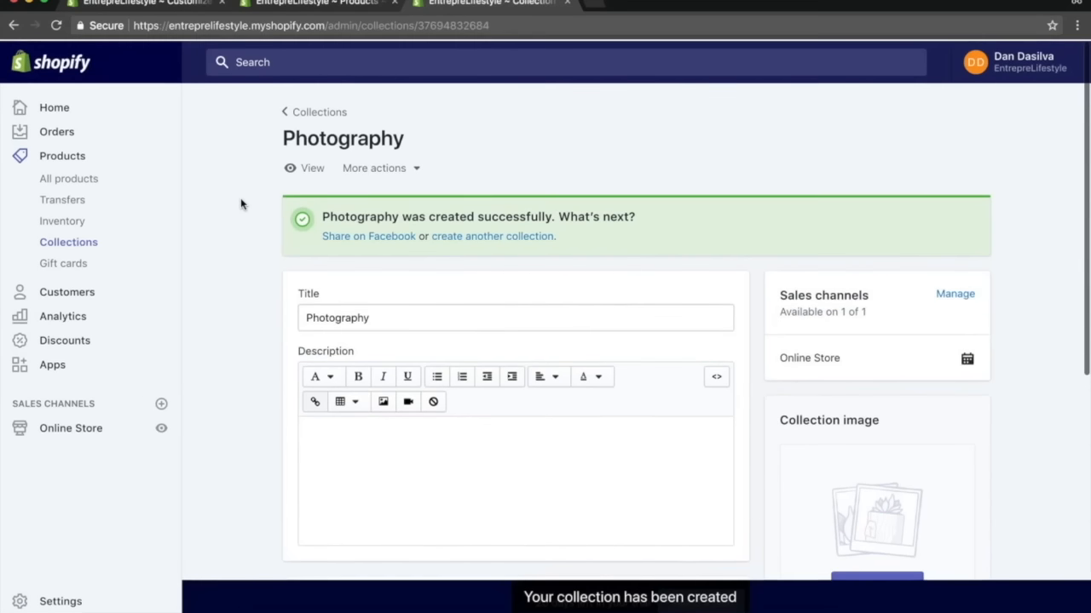
# Reload and save the Product Photography Box page, then add the product to the Photography collection.
pyautogui.click(568, 2)
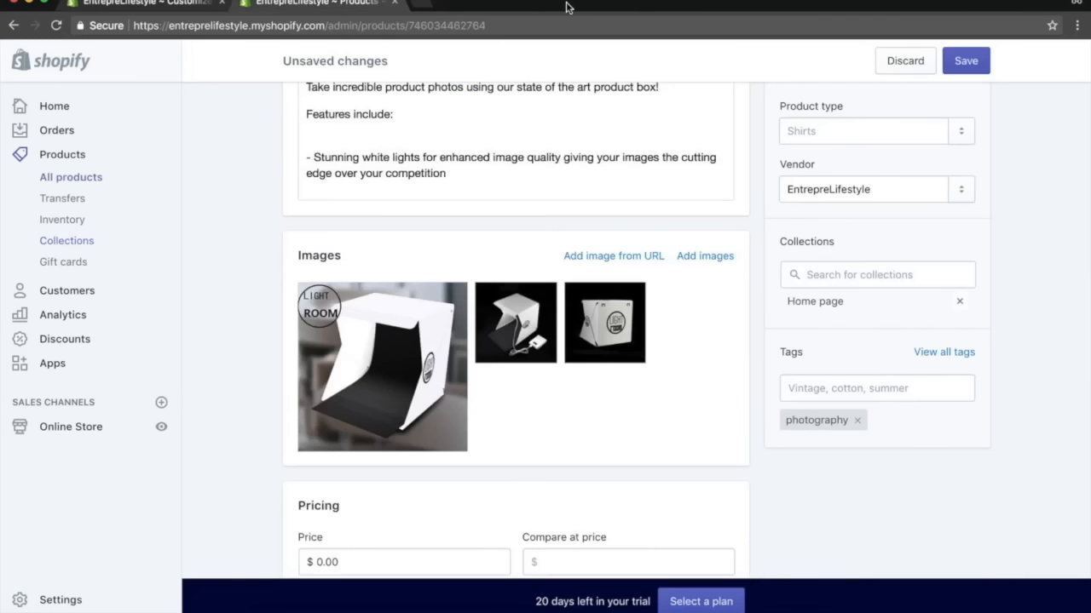
pyautogui.click(868, 279)
pyautogui.write('pho')
pyautogui.click(1016, 248)
pyautogui.press('super+r')
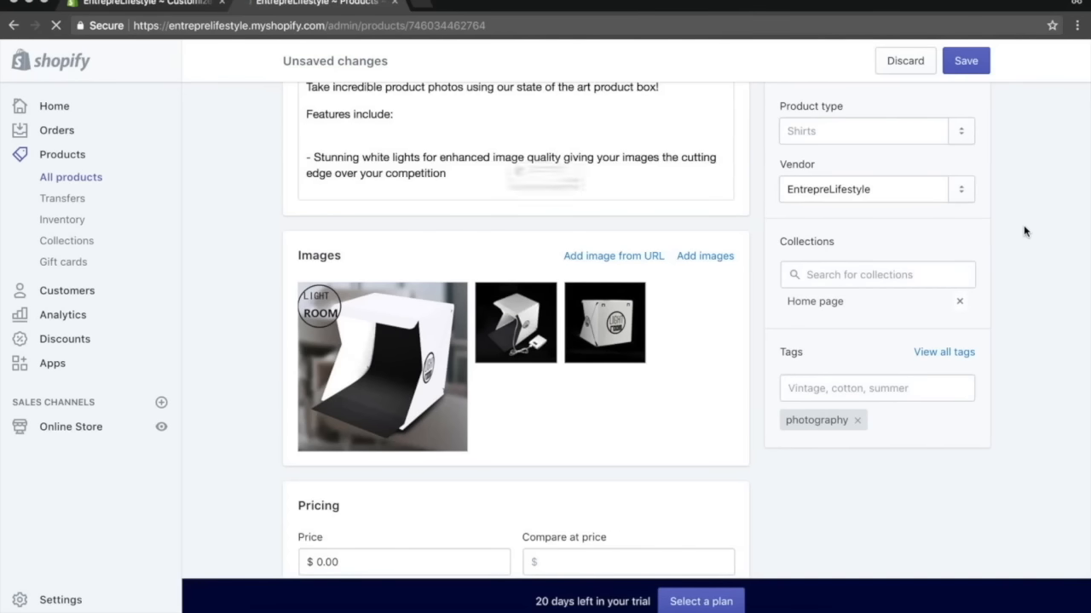
pyautogui.click(586, 207)
pyautogui.click(969, 63)
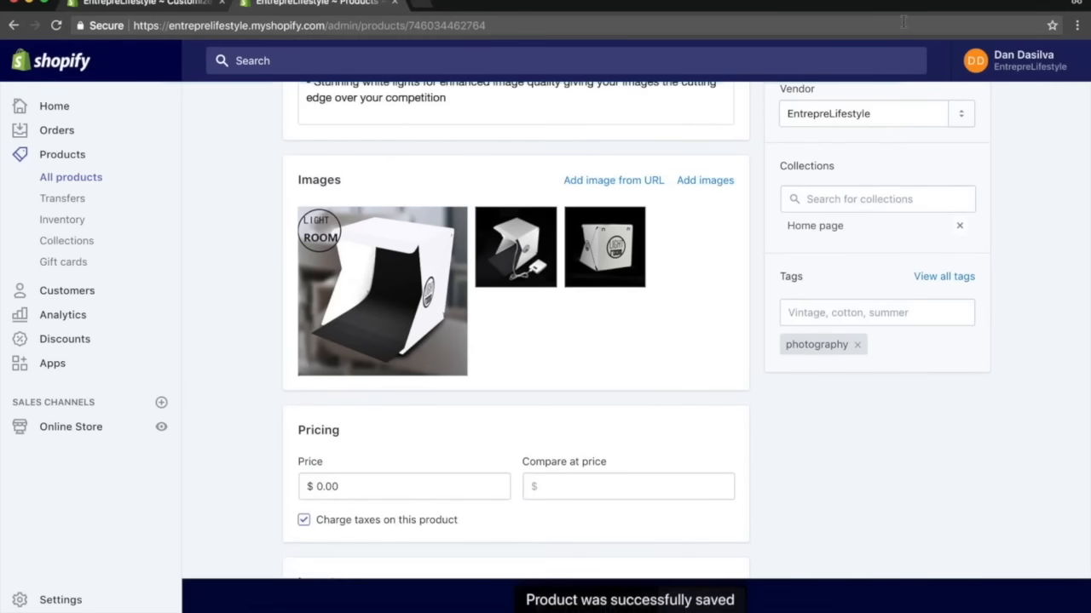
pyautogui.click(840, 198)
pyautogui.click(840, 271)
pyautogui.click(1032, 212)
# Set the product's price to $19.99 and its compare-at price to $29.99.
pyautogui.scroll(-3, 564, 264)
pyautogui.scroll(-1, 564, 265)
pyautogui.click(353, 318)
pyautogui.write('19.')
pyautogui.hotkey('ctrl', 'a')
pyautogui.write('19')
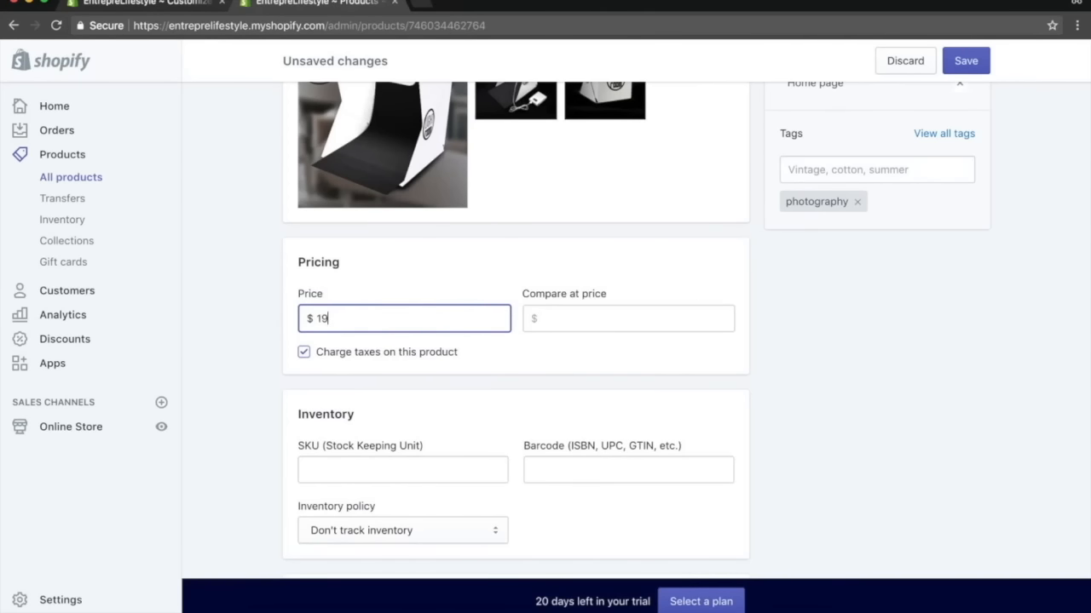
pyautogui.click(628, 318)
pyautogui.write('29.')
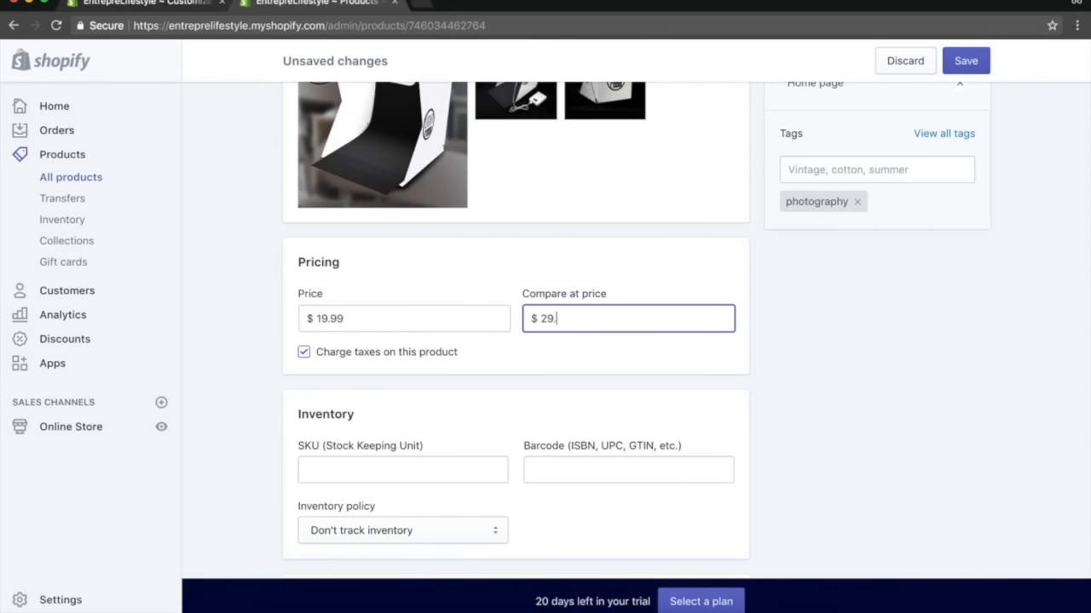
# Turn off charging taxes and requiring shipping for this product.
pyautogui.click(303, 351)
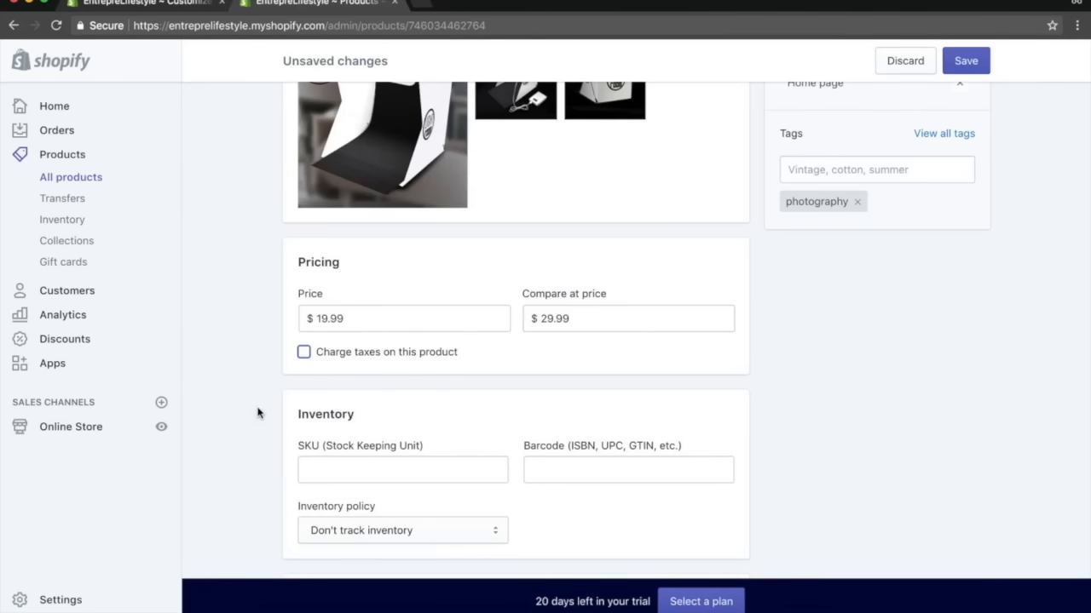
pyautogui.scroll(-3, 252, 422)
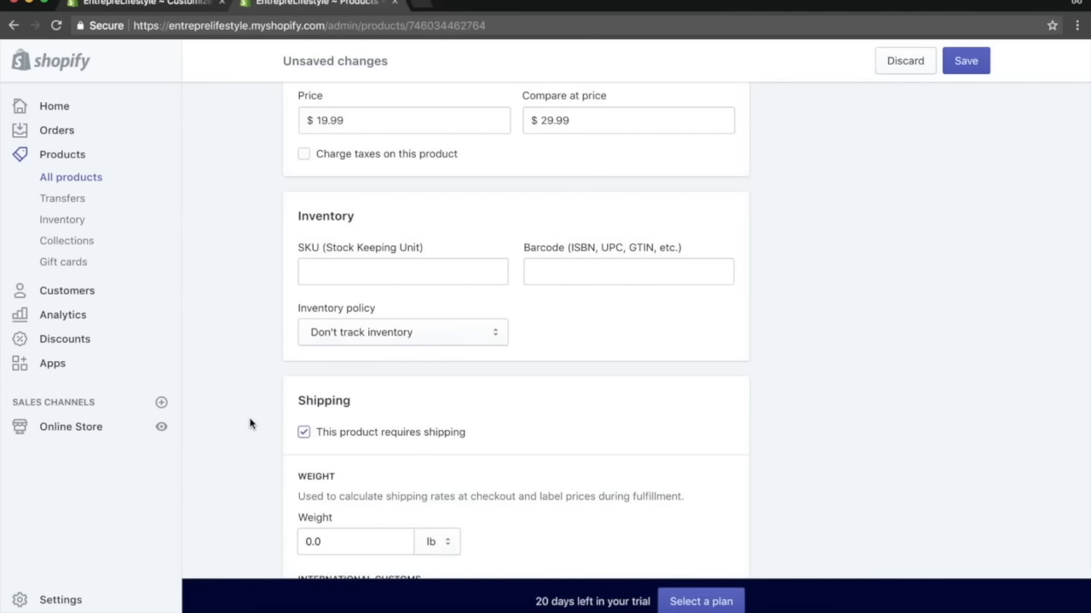
pyautogui.scroll(-1, 250, 423)
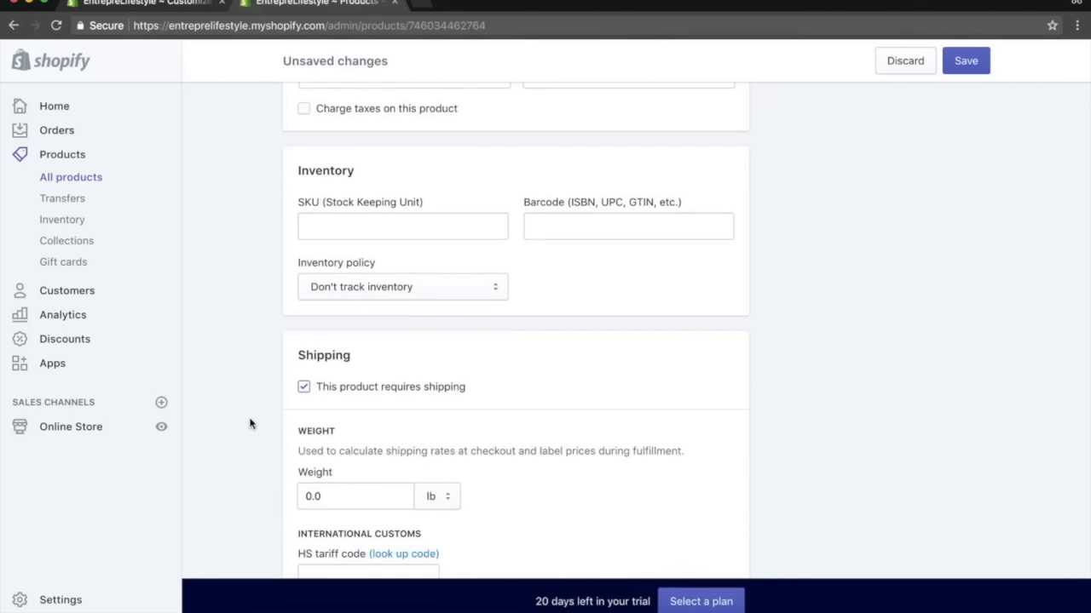
pyautogui.scroll(-3, 250, 424)
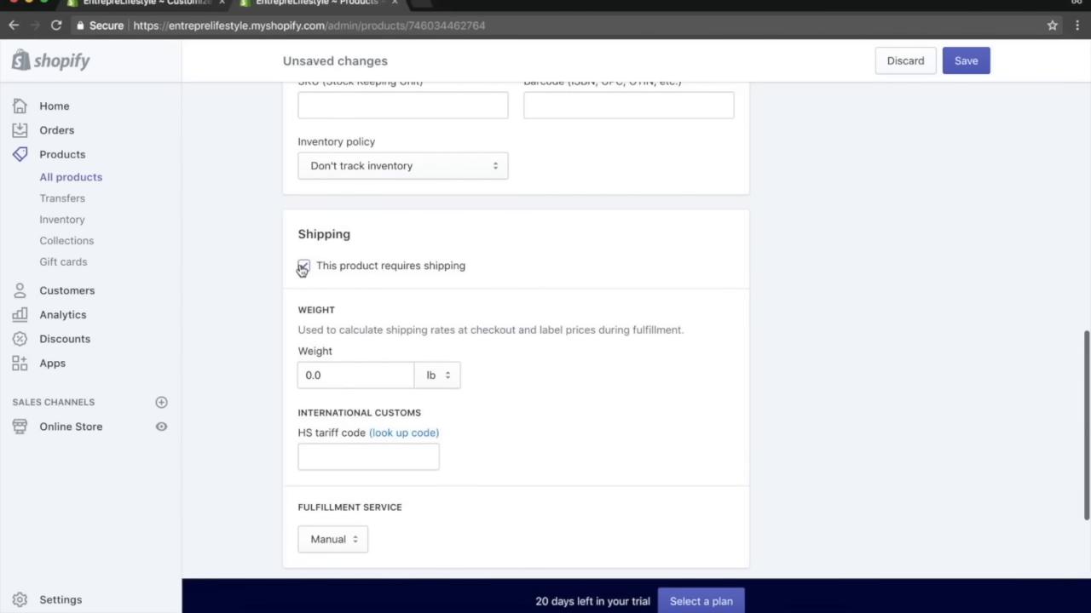
pyautogui.click(304, 267)
# Save the updated product.
pyautogui.scroll(-2, 250, 250)
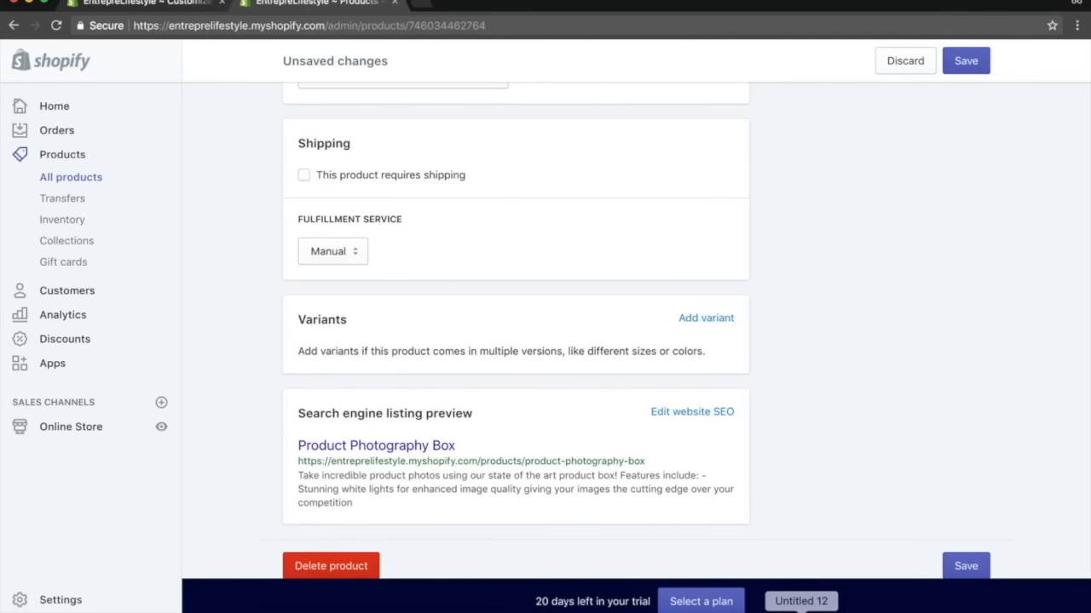
pyautogui.click(815, 603)
pyautogui.scroll(-2, 767, 375)
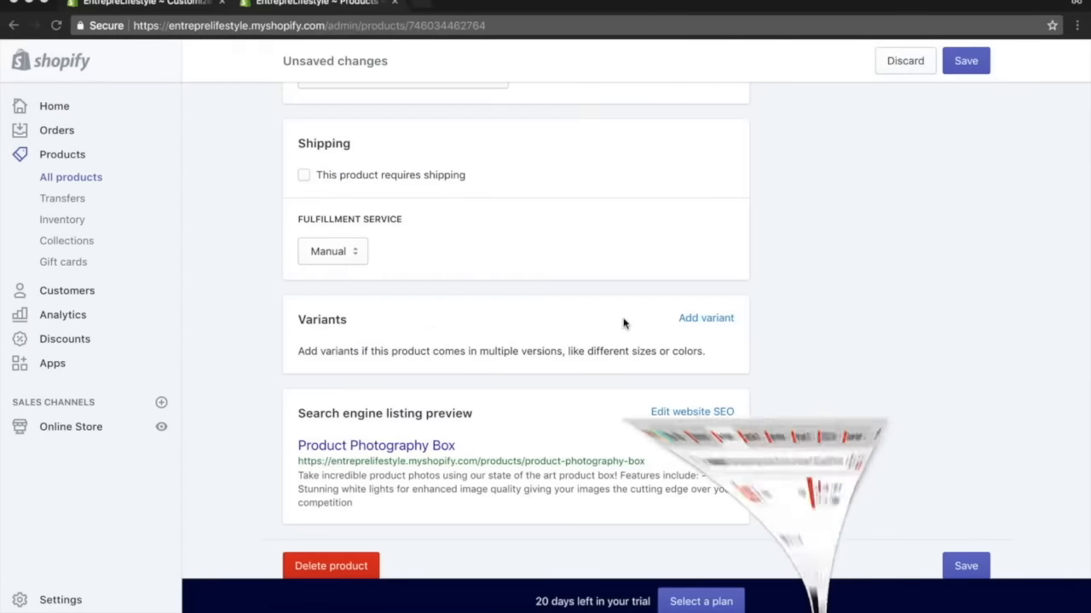
pyautogui.scroll(15, 895, 332)
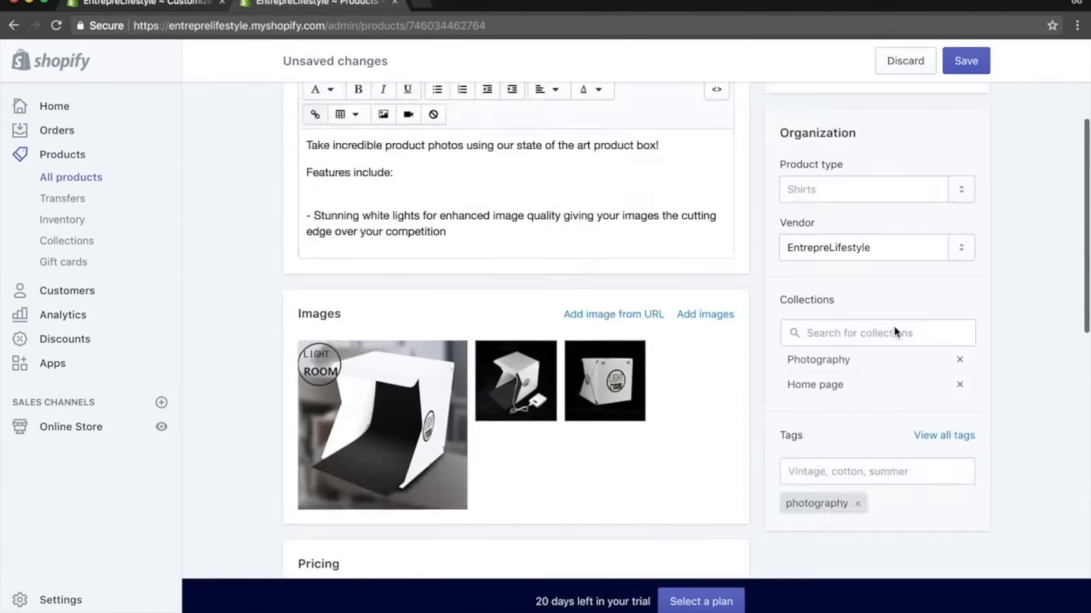
pyautogui.click(968, 63)
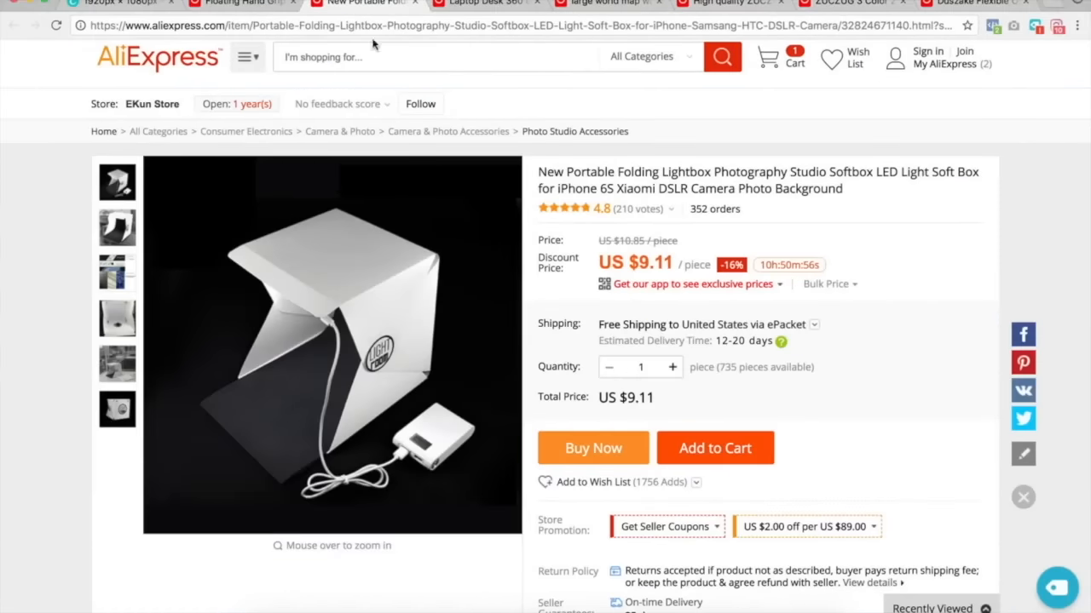
# Look through the open AliExpress product tabs.
pyautogui.hotkey('ctrl', 'Tab')
pyautogui.scroll(-1, 553, 286)
pyautogui.hotkey('ctrl', 'Tab')
pyautogui.scroll(-1, 553, 286)
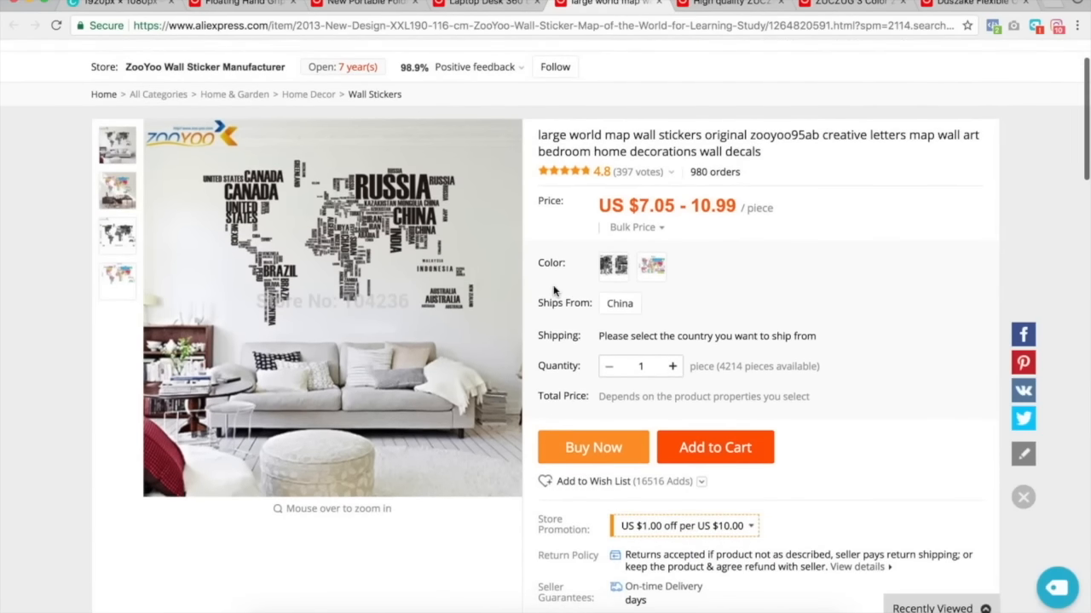
pyautogui.hotkey('ctrl', 'Tab')
pyautogui.hotkey('ctrl', 'Tab')
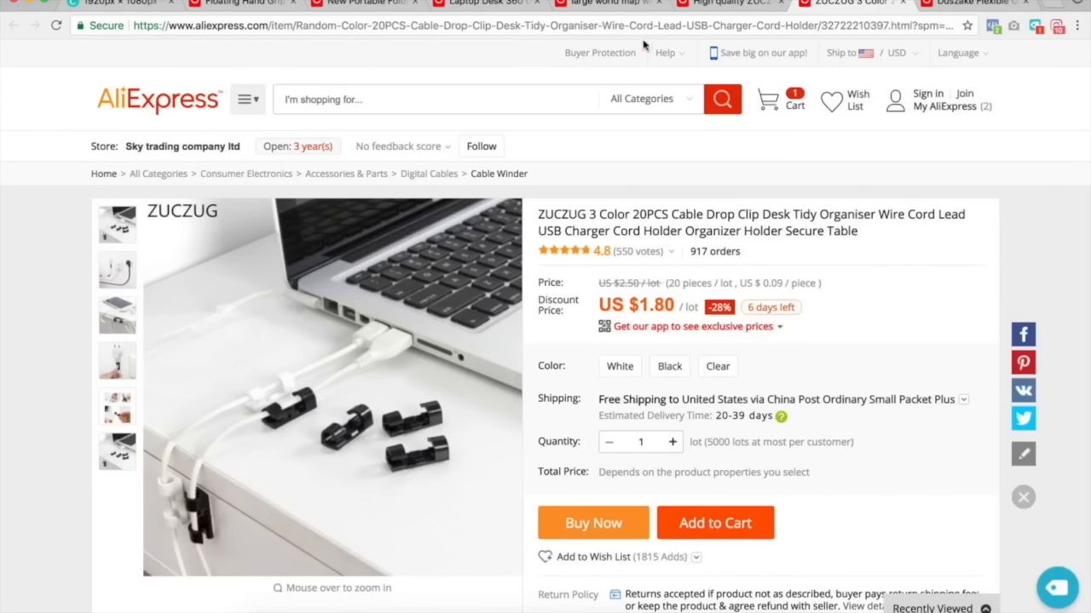
pyautogui.click(242, 3)
pyautogui.hotkey('ctrl', 'Tab')
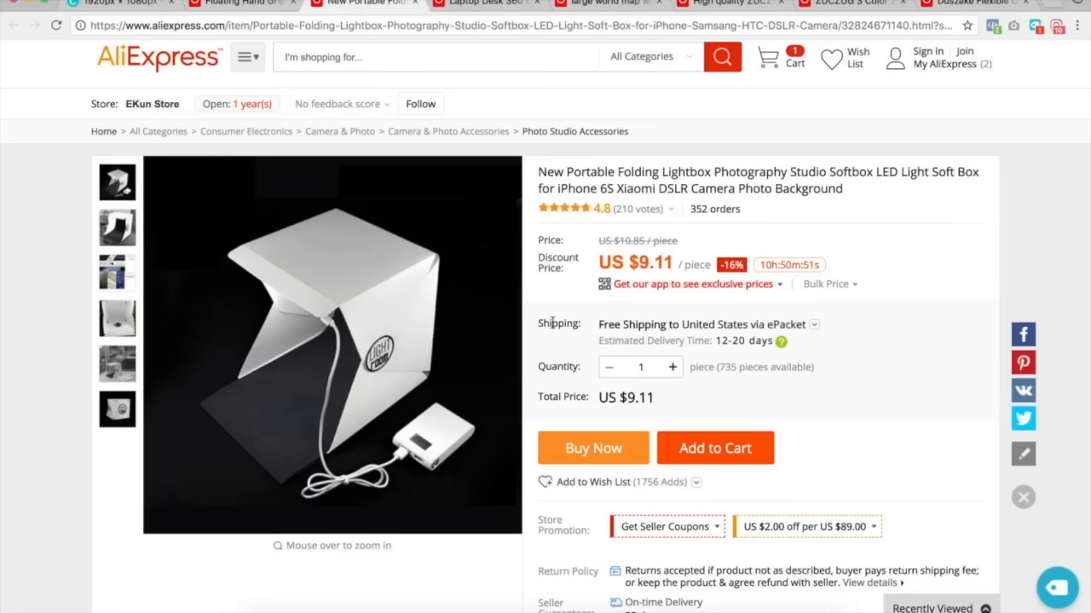
pyautogui.hotkey('ctrl', 'Tab')
pyautogui.hotkey('ctrl', 'Tab')
pyautogui.hotkey('ctrl', 'Tab')
pyautogui.hotkey('ctrl', 'Tab')
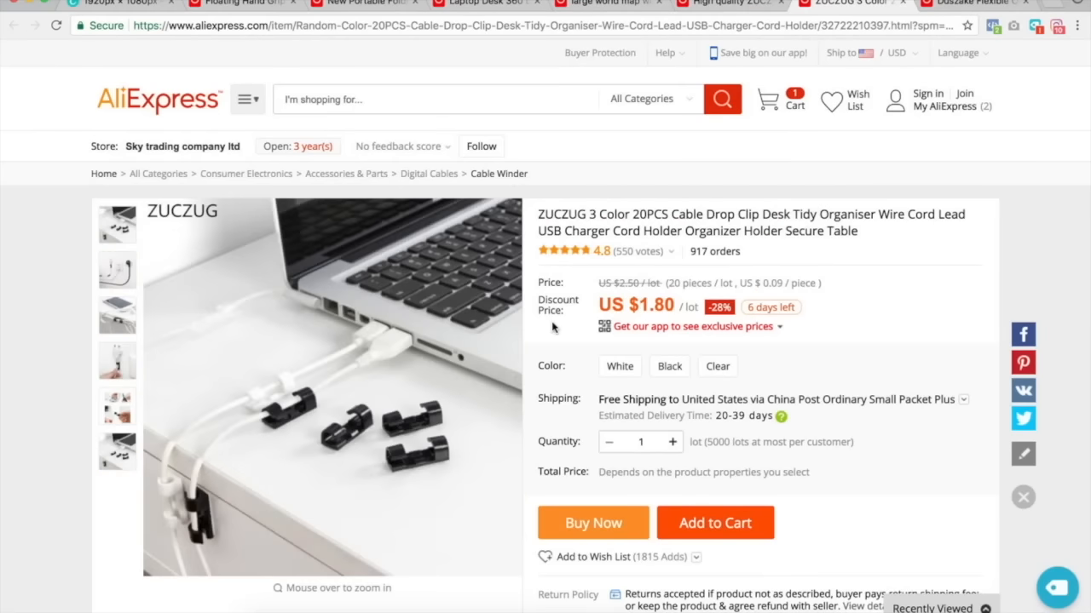
pyautogui.hotkey('ctrl', 'Tab')
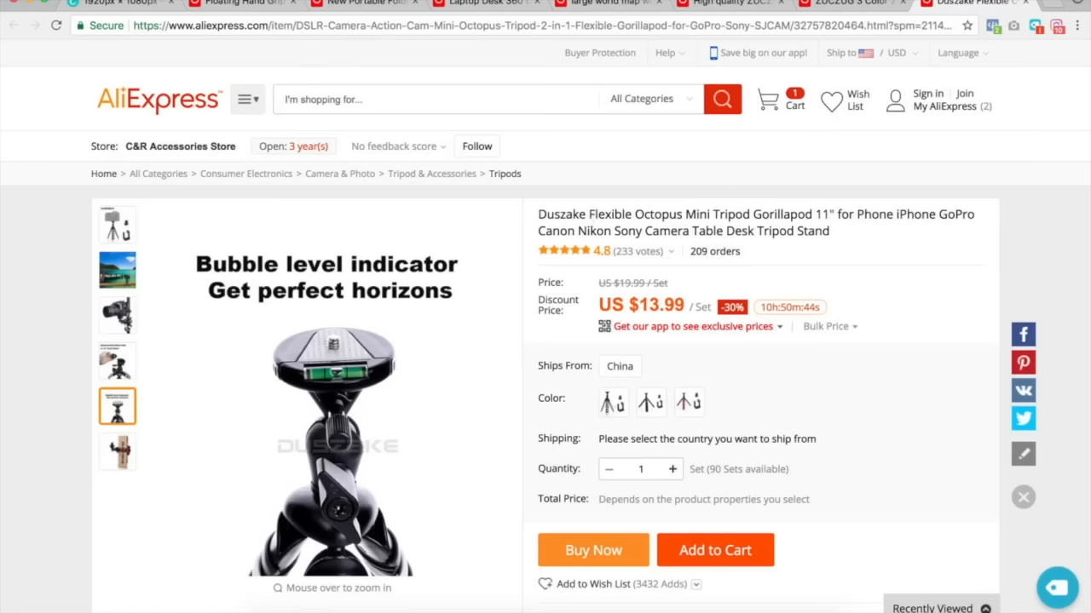
# Search AliExpress for LED lights decoration.
pyautogui.click(346, 102)
pyautogui.write('LED lights')
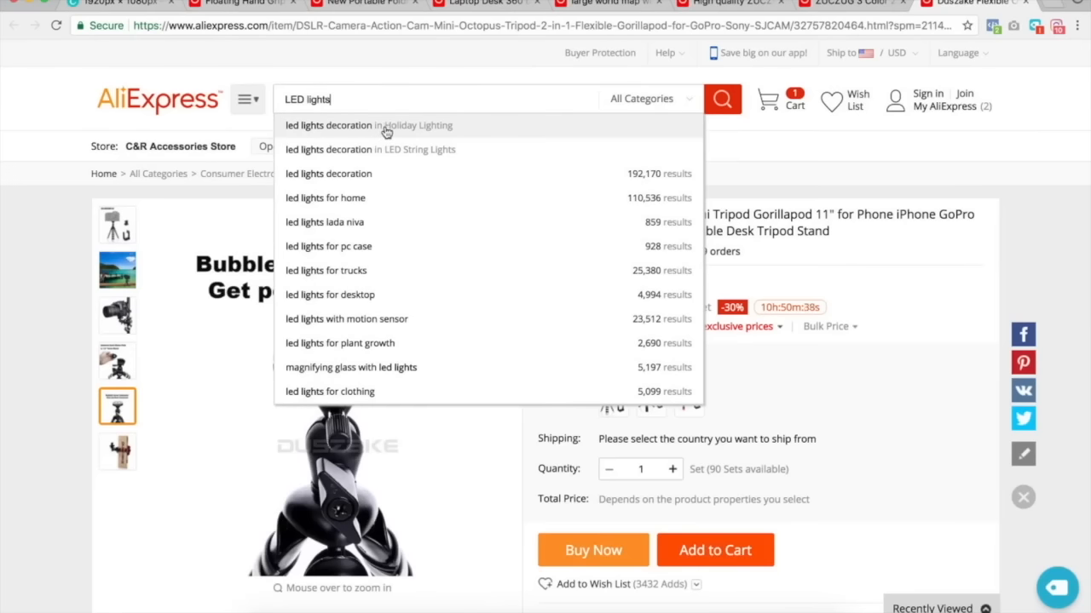
pyautogui.click(386, 131)
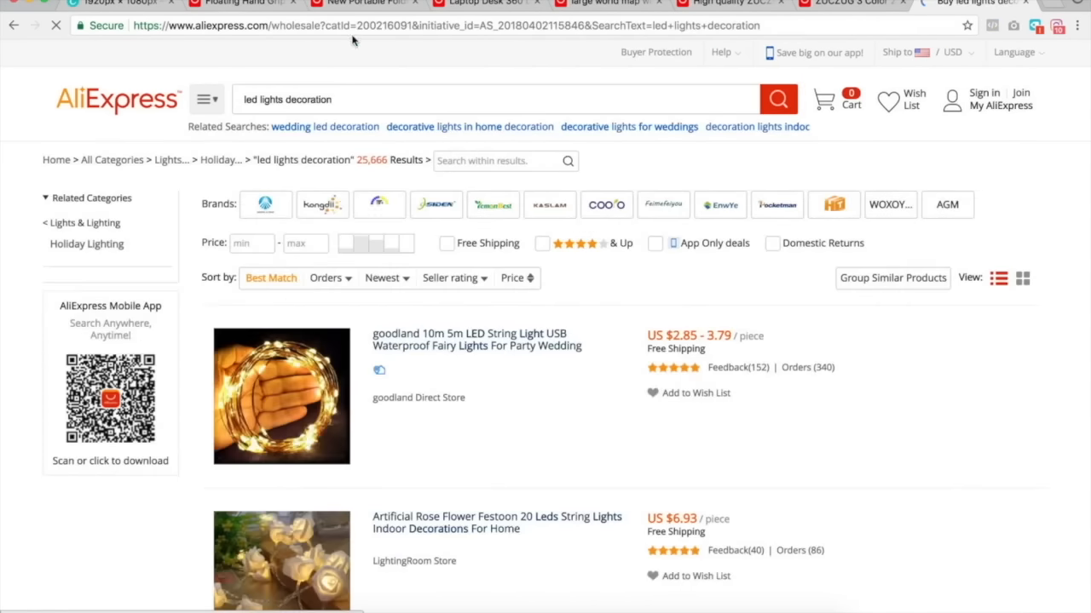
pyautogui.click(365, 3)
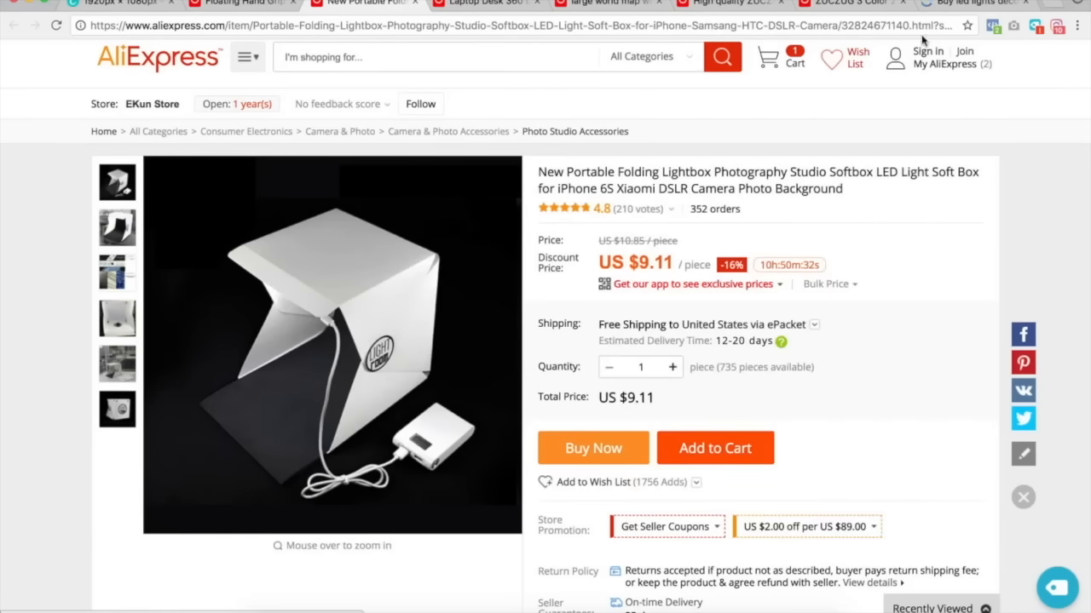
pyautogui.click(980, 5)
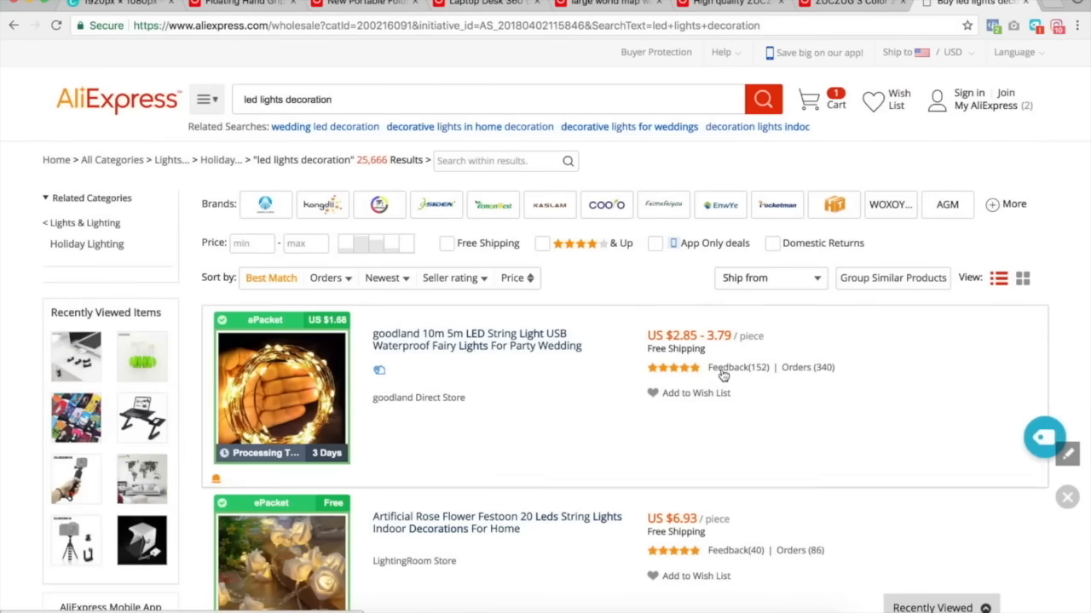
# Open the LED cabinet hinge sensor light listing and save one of its product detail images.
pyautogui.scroll(-15, 721, 375)
pyautogui.scroll(-15, 722, 375)
pyautogui.scroll(-10, 722, 375)
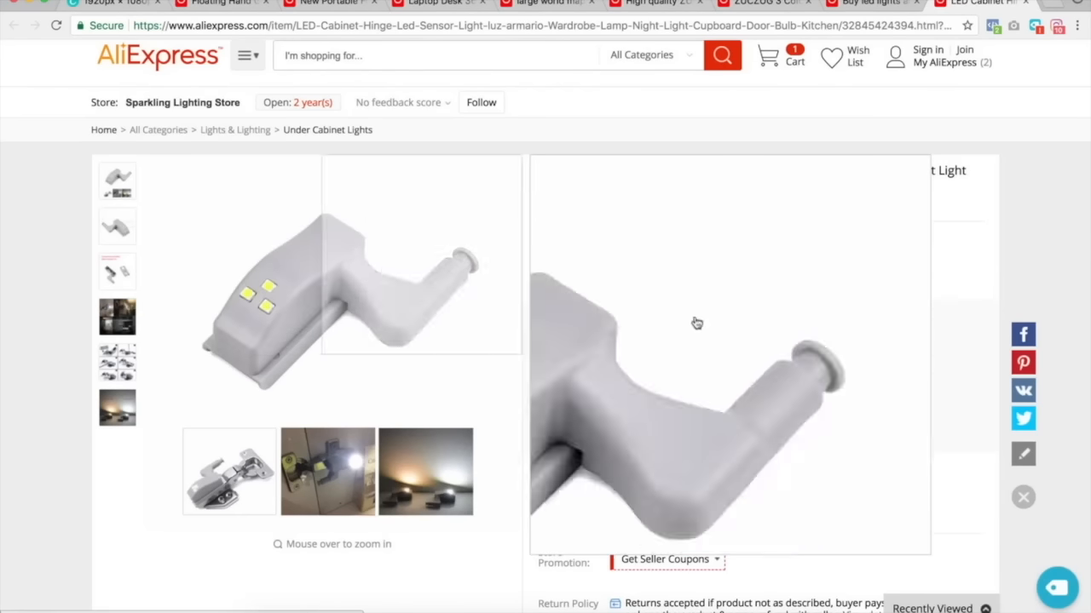
pyautogui.scroll(-15, 769, 359)
pyautogui.scroll(-10, 770, 360)
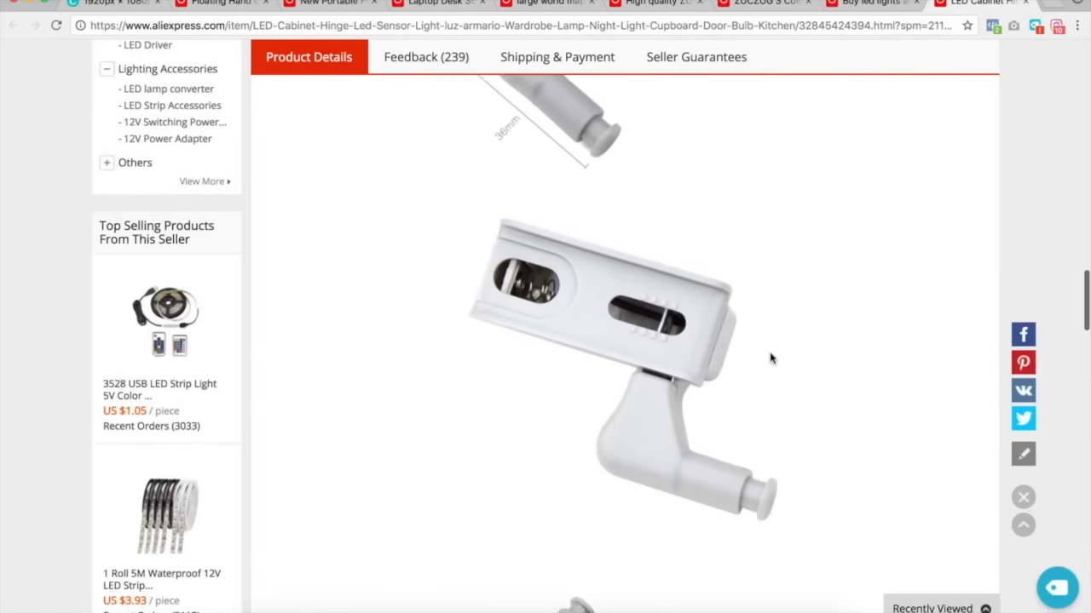
pyautogui.rightClick(512, 342)
pyautogui.click(743, 207)
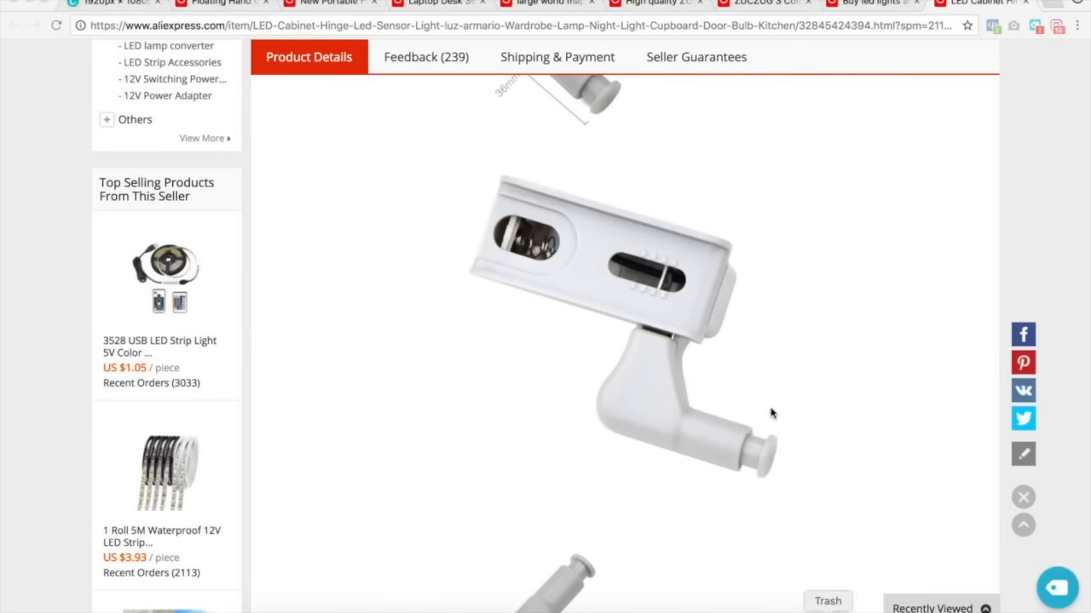
pyautogui.scroll(8, 786, 520)
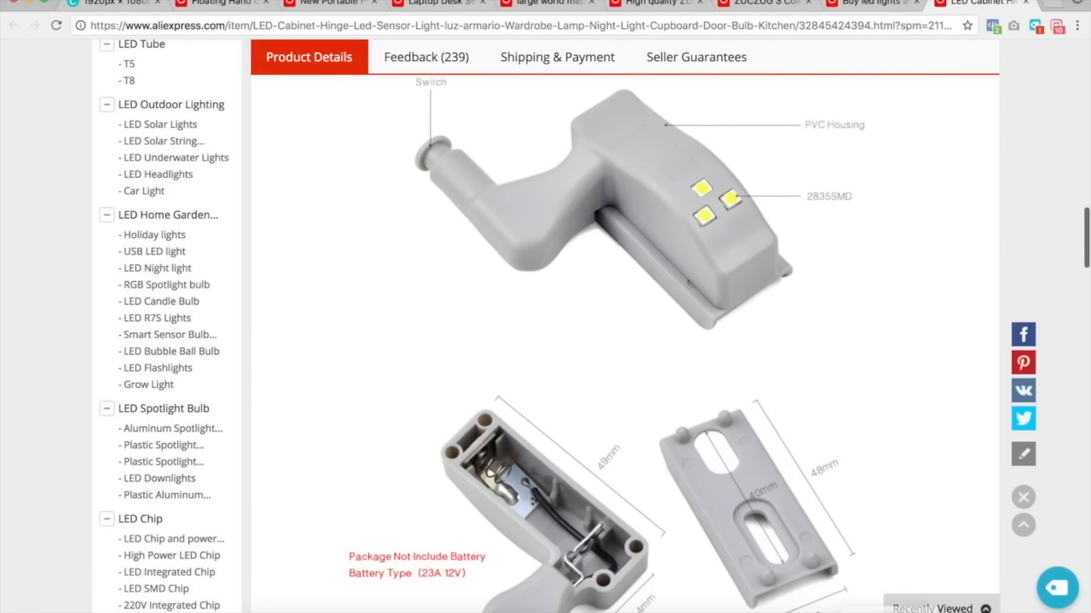
pyautogui.scroll(-10, 809, 452)
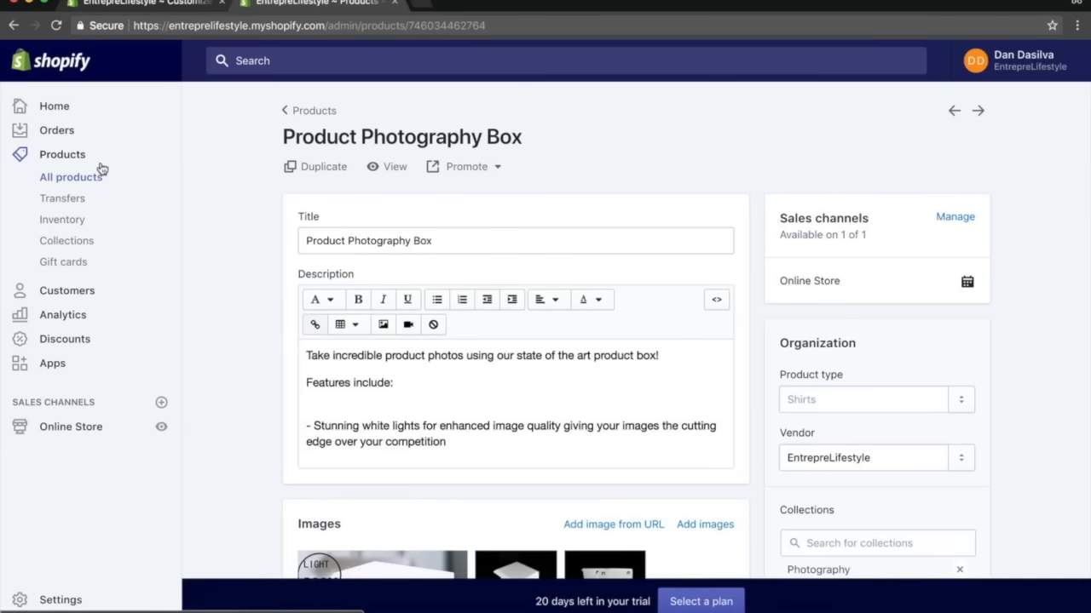
# Start a new product titled Product Box Light Set.
pyautogui.click(74, 184)
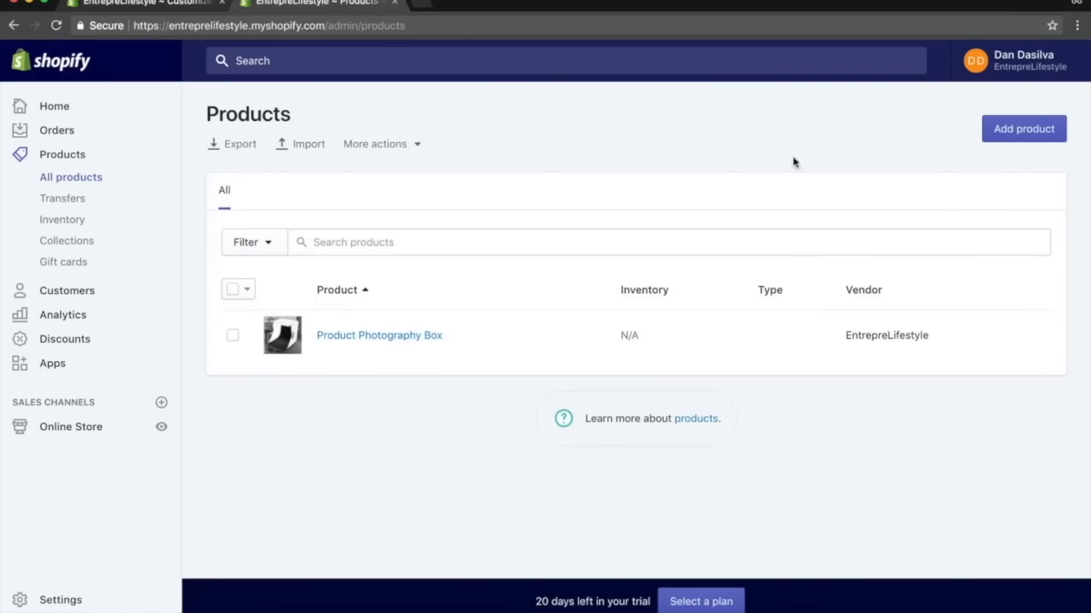
pyautogui.click(1022, 138)
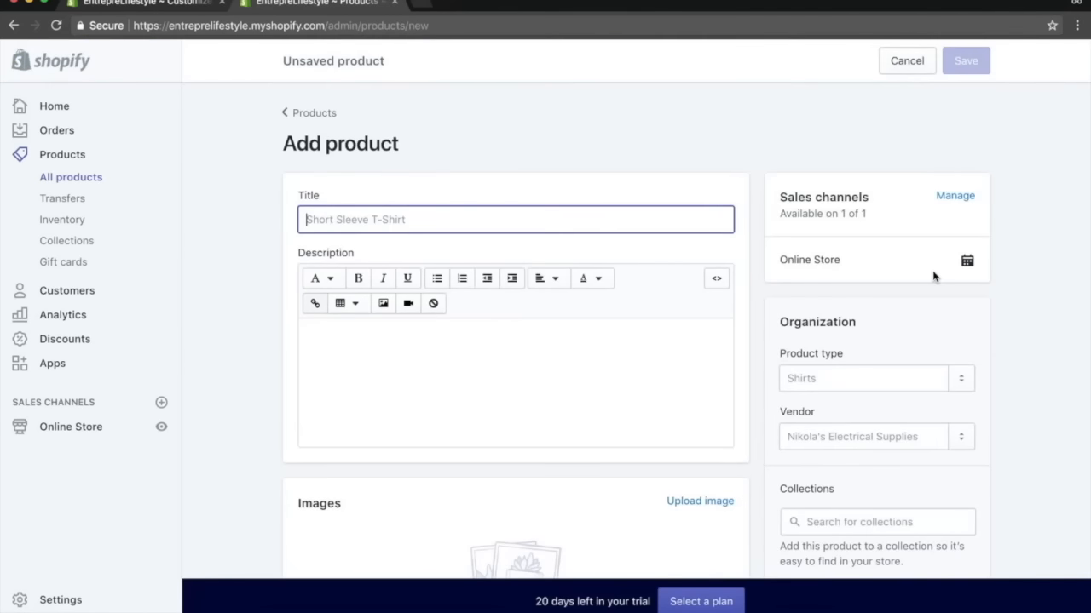
pyautogui.write('Product Box Light Set')
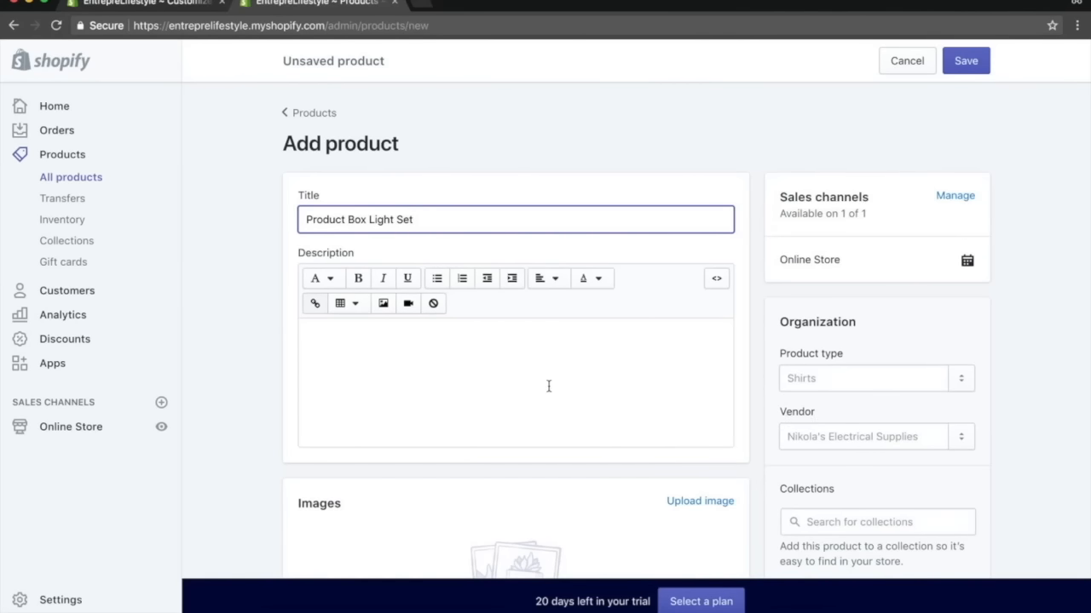
# Write the description lines Want to have better lights for your products?, Try these:, and Features and benefits:.
pyautogui.click(548, 386)
pyautogui.write('Want to have better lights for your products?')
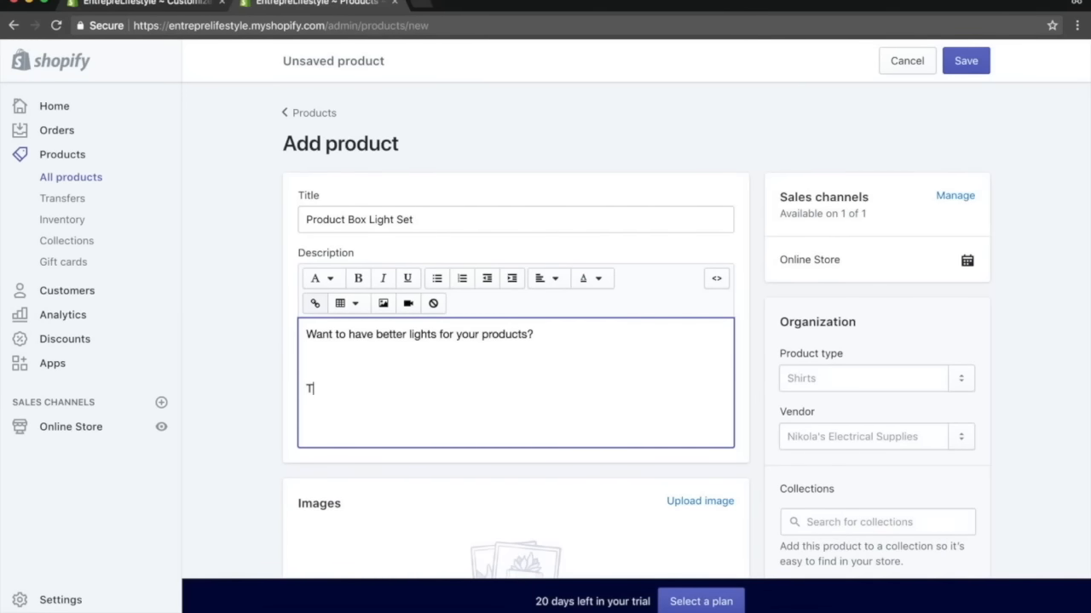
pyautogui.press('BackSpace')
pyautogui.press('BackSpace')
pyautogui.write('Try')
pyautogui.write('FGea')
pyautogui.write('eatures and benefits:')
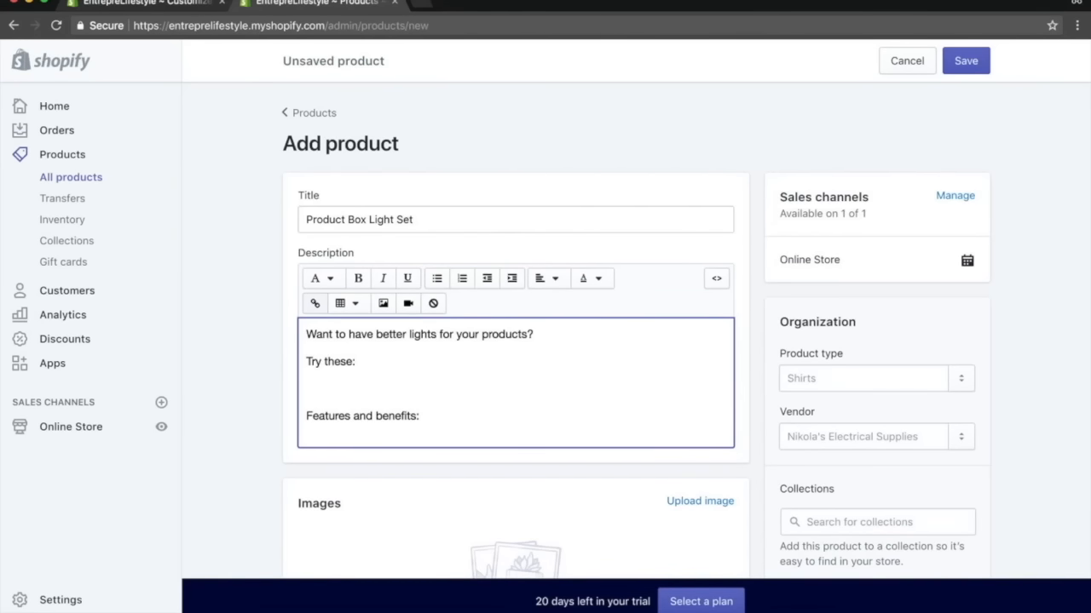
# Add three dash bullet lines under Features and benefits in the description.
pyautogui.press('Return')
pyautogui.write('-=')
pyautogui.press('Return')
pyautogui.write('-')
pyautogui.press('BackSpace')
pyautogui.press('BackSpace')
pyautogui.press('Return')
pyautogui.write('-')
pyautogui.press('Return')
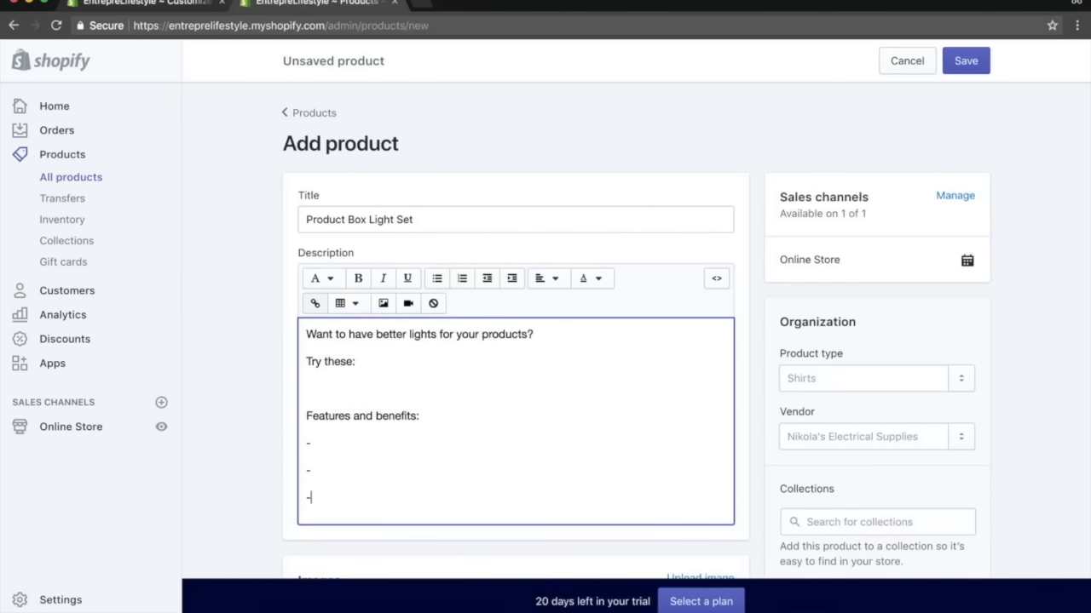
# Upload the saved hinge light image to the new product's images.
pyautogui.scroll(-4, 753, 322)
pyautogui.moveTo(815, 612); pyautogui.dragTo(511, 333)
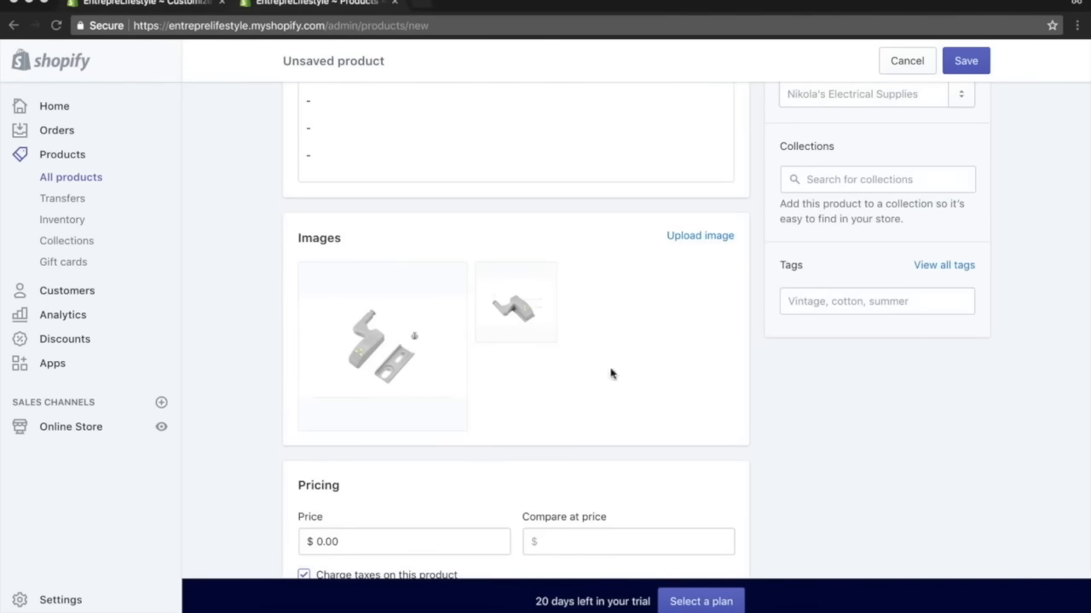
pyautogui.scroll(-3, 836, 470)
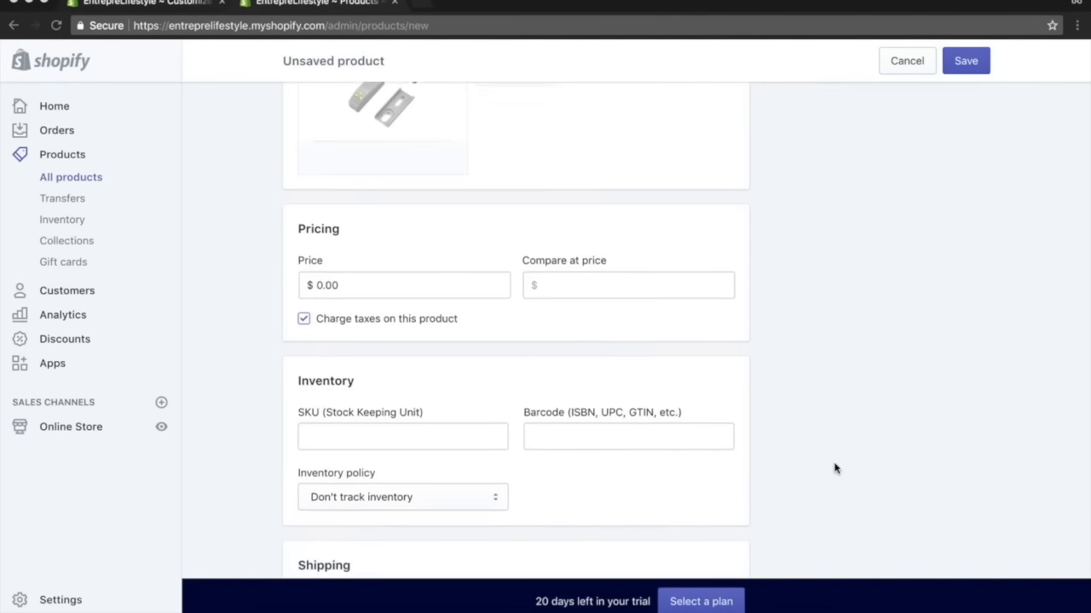
# Append (5 Pack) to the product title.
pyautogui.click(325, 282)
pyautogui.scroll(7, 384, 281)
pyautogui.click(439, 220)
pyautogui.write('5 Pack)')
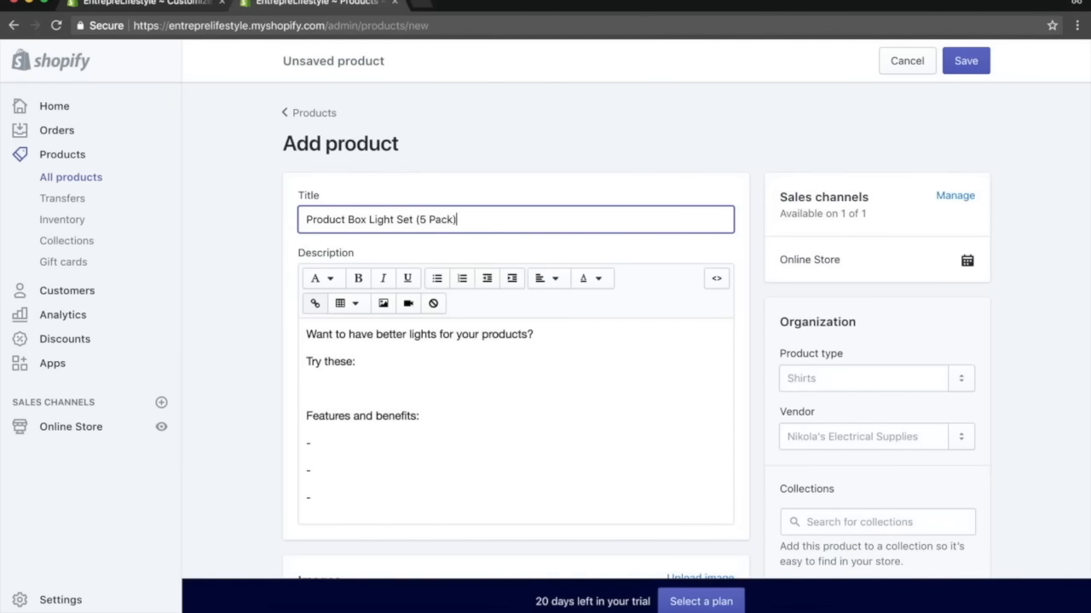
# Set the price to 19.99 and the compare-at price to 39.99.
pyautogui.scroll(-7, 501, 271)
pyautogui.click(375, 287)
pyautogui.write('19.99')
pyautogui.press('Delete')
pyautogui.press('Delete')
pyautogui.press('Delete')
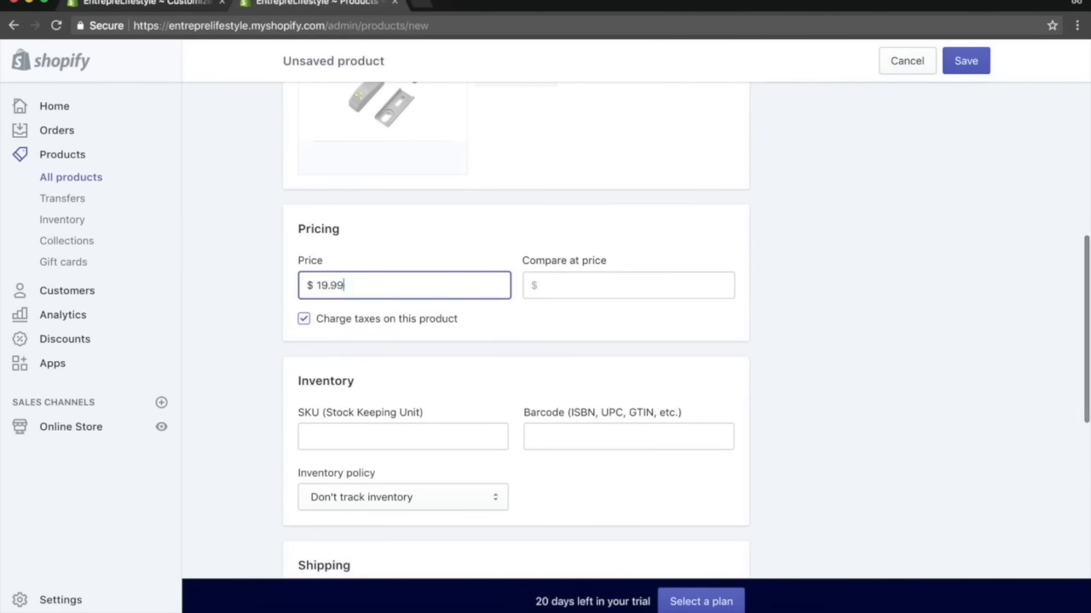
pyautogui.click(656, 290)
pyautogui.write('39.99')
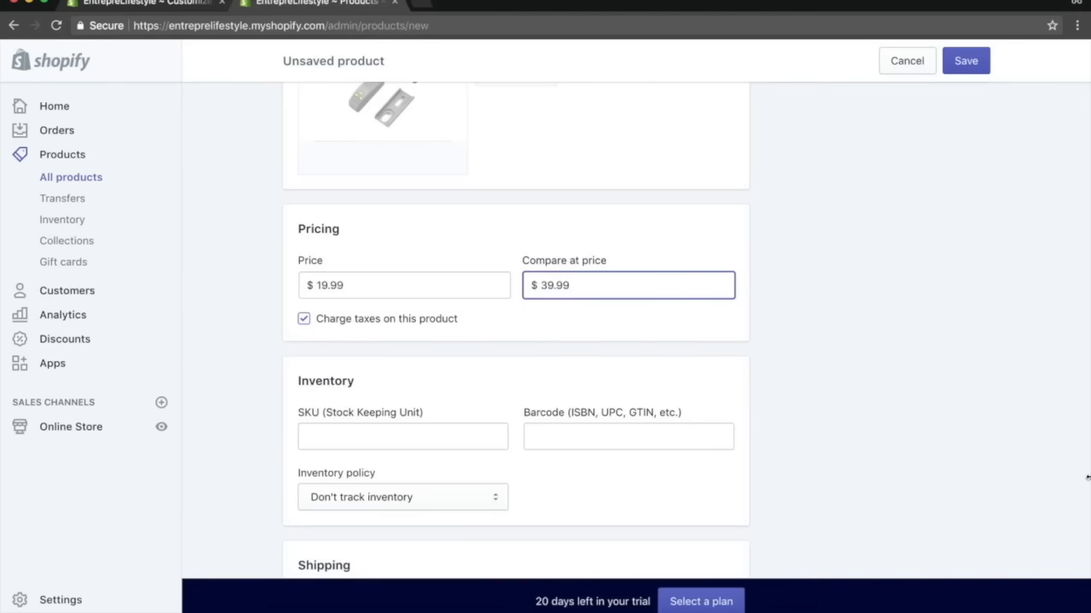
# Turn off the option that the product requires shipping.
pyautogui.scroll(-3, 881, 435)
pyautogui.click(304, 238)
pyautogui.click(304, 516)
pyautogui.scroll(-5, 239, 429)
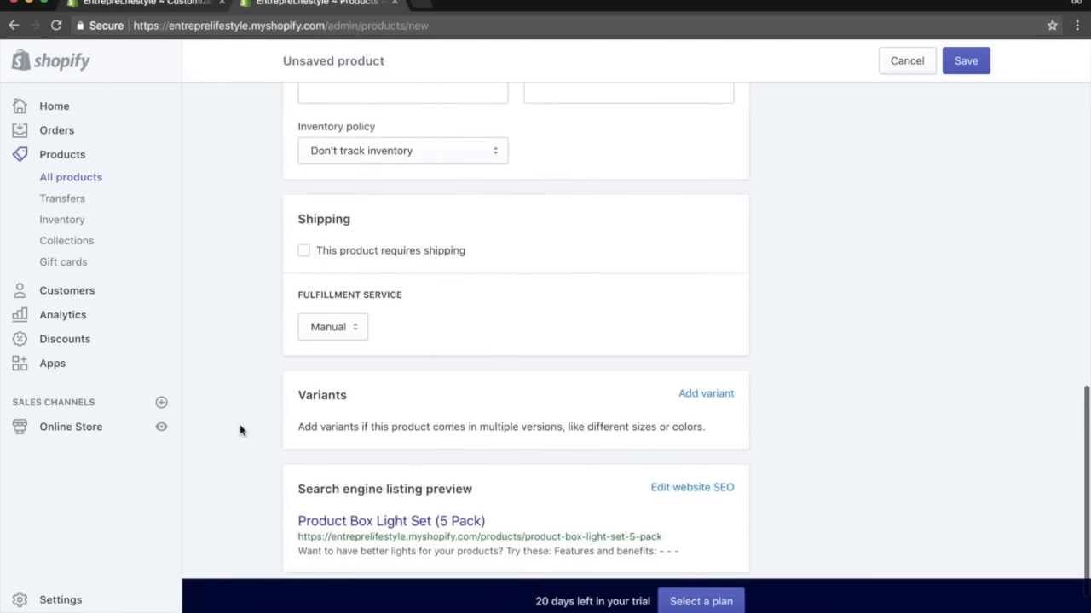
# Add the product to the Photography collection and tag it photography.
pyautogui.scroll(15, 239, 430)
pyautogui.scroll(-1, 240, 430)
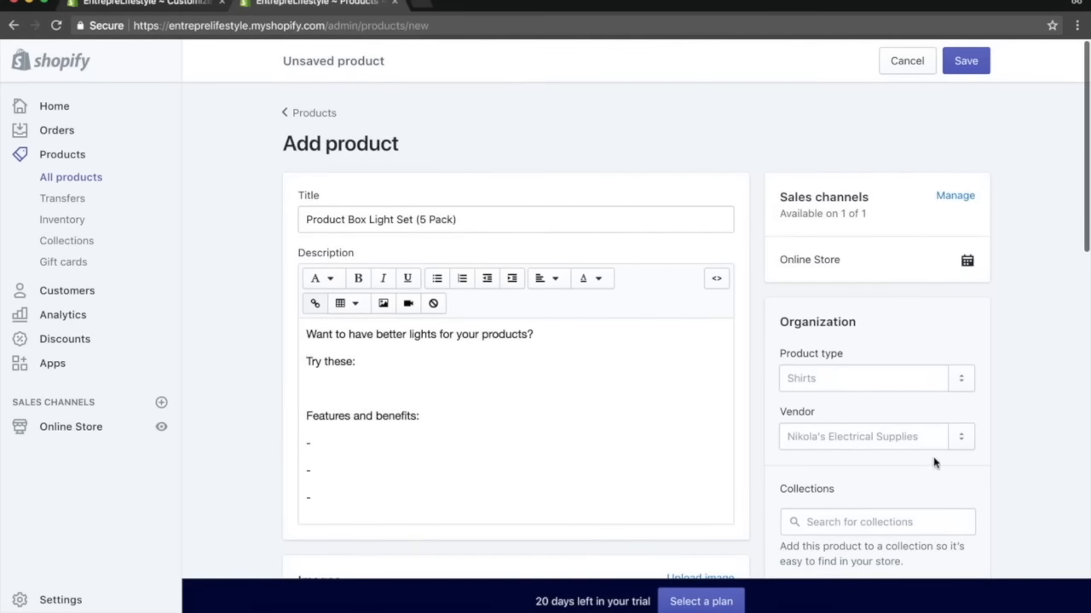
pyautogui.scroll(-2, 889, 414)
pyautogui.click(874, 397)
pyautogui.click(859, 452)
pyautogui.click(882, 504)
pyautogui.click(893, 480)
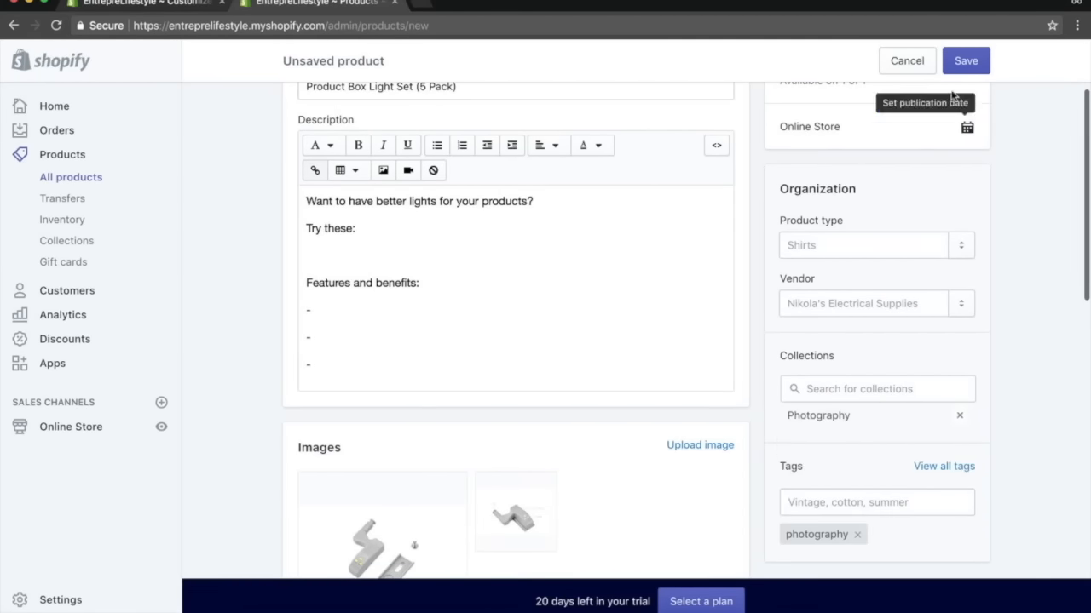
# Save the product and open the store's home page in the other browser tab.
pyautogui.click(974, 65)
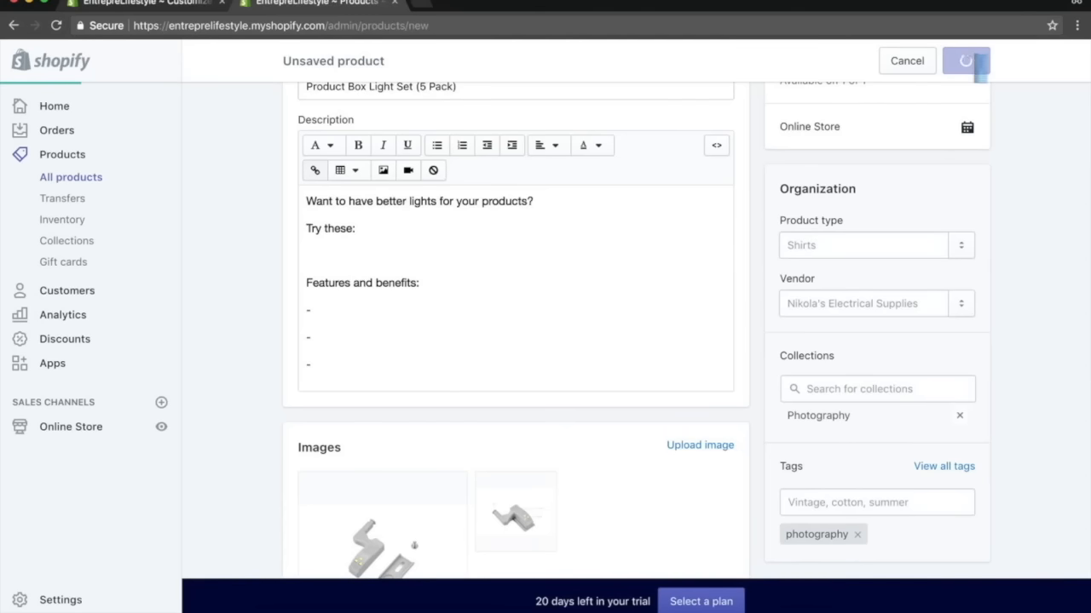
pyautogui.click(163, 3)
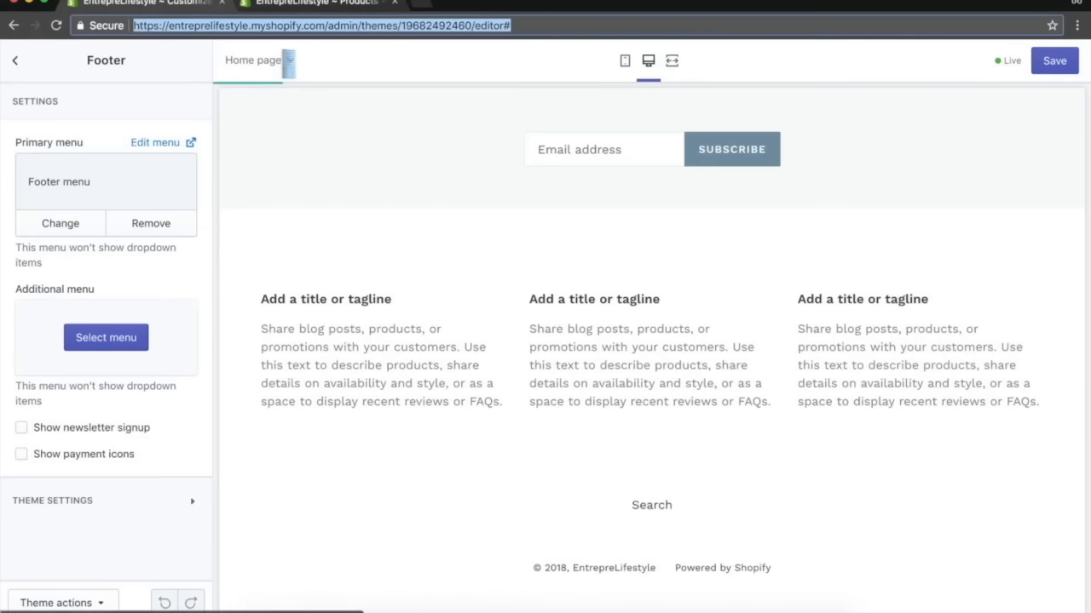
pyautogui.moveTo(329, 27); pyautogui.dragTo(709, 85)
pyautogui.press('BackSpace')
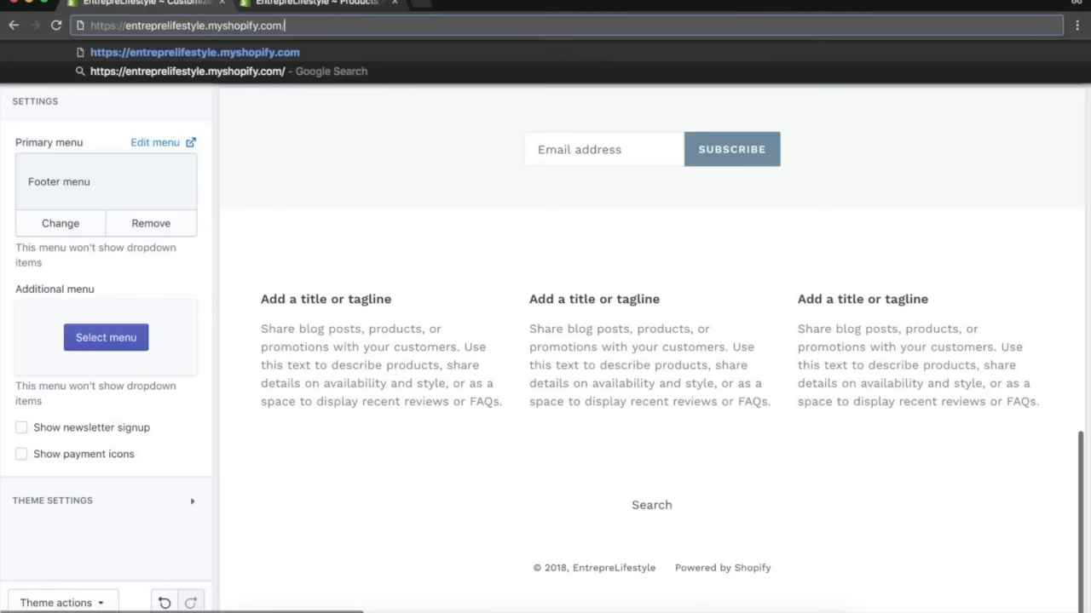
pyautogui.press('Return')
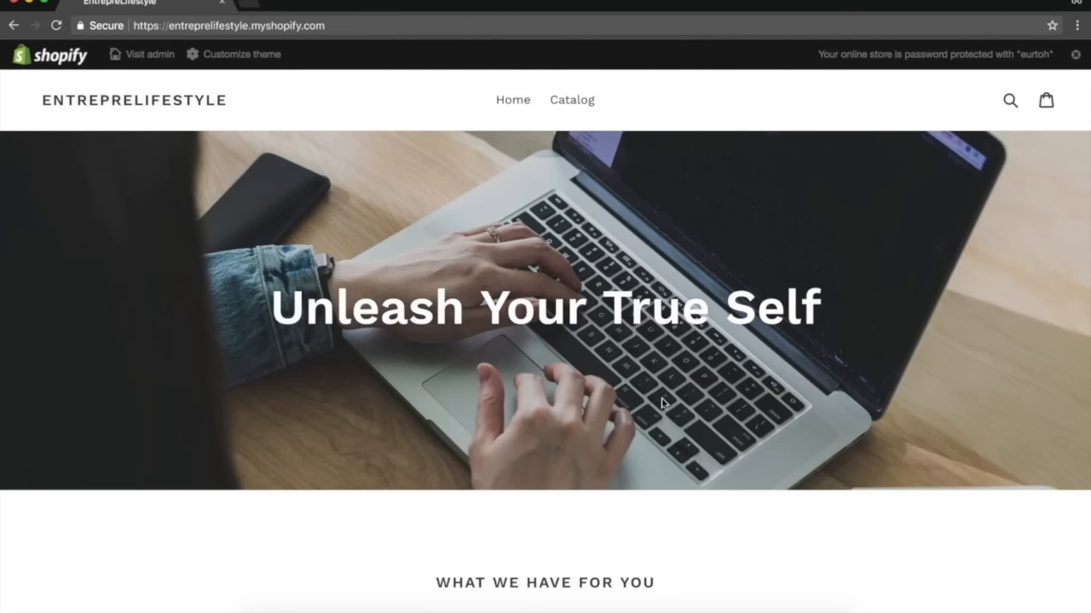
# Browse the storefront's featured products and review the Product Photography Box page.
pyautogui.scroll(-5, 663, 403)
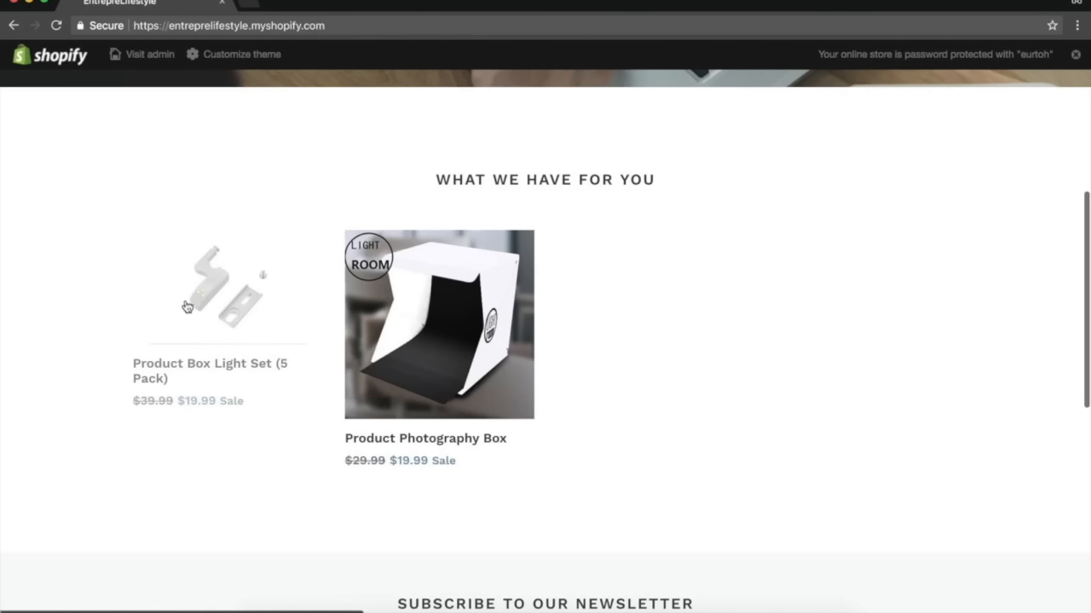
pyautogui.click(351, 371)
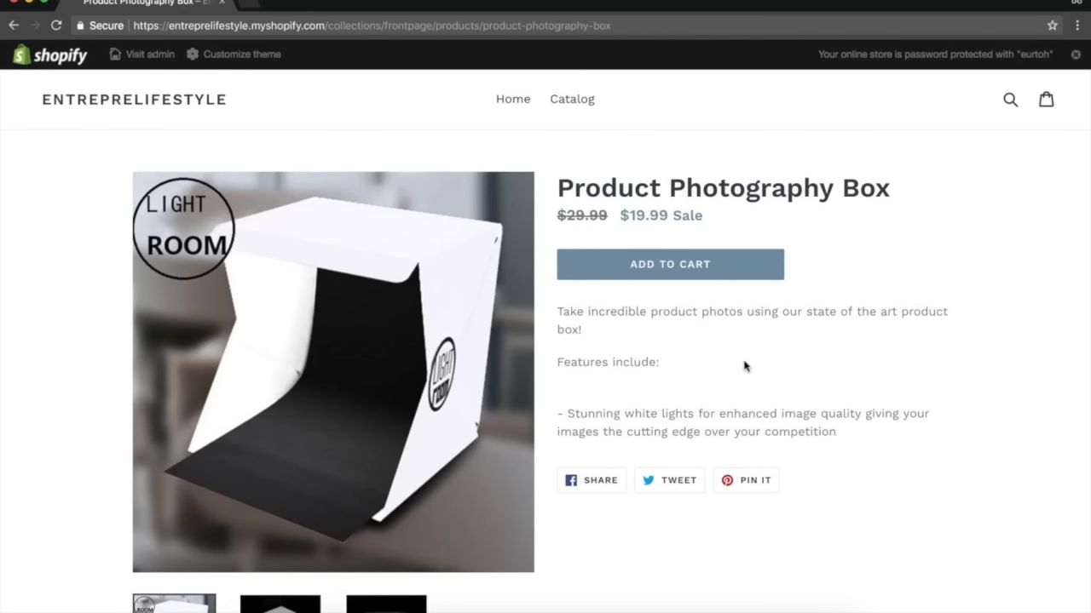
pyautogui.scroll(-5, 745, 365)
pyautogui.scroll(5, 744, 367)
pyautogui.moveTo(762, 443); pyautogui.dragTo(641, 475)
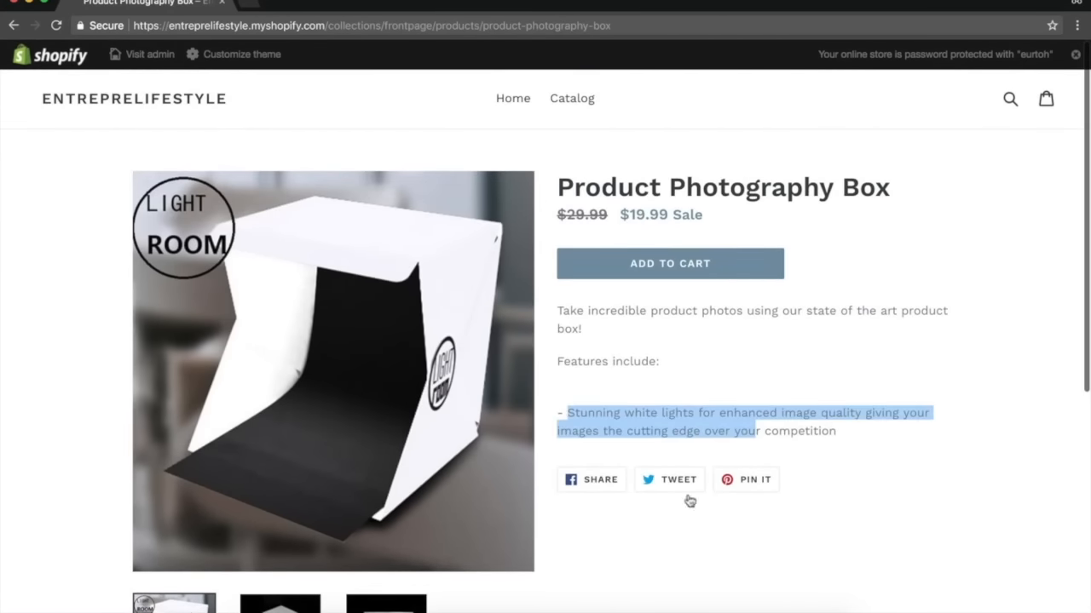
pyautogui.scroll(-5, 814, 476)
pyautogui.scroll(5, 815, 462)
pyautogui.scroll(-5, 747, 455)
pyautogui.click(750, 457)
pyautogui.scroll(5, 750, 458)
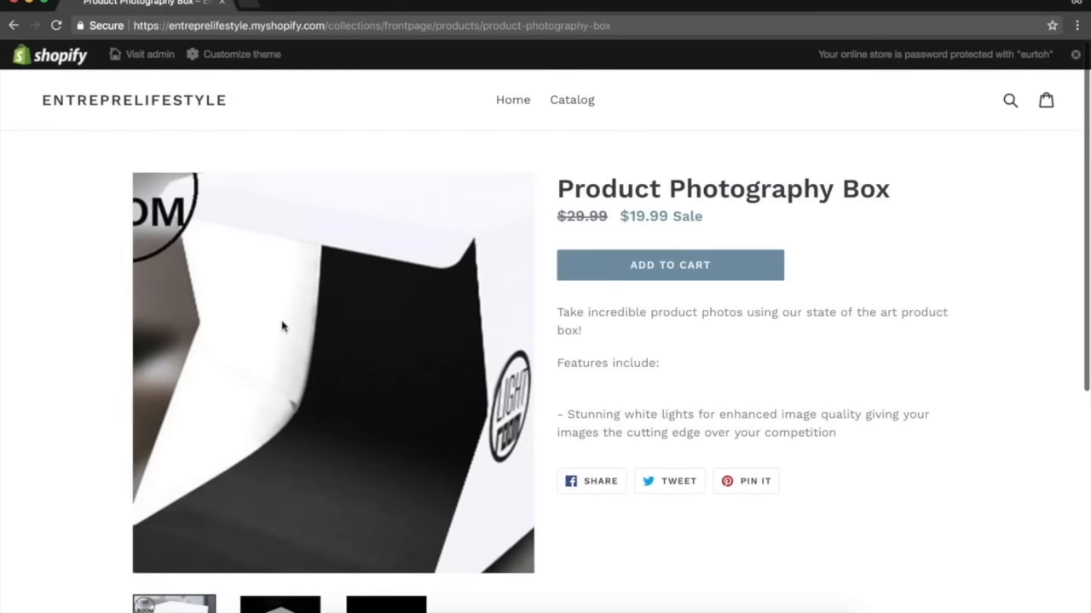
# Close the storefront tab and preview both featured product pages in the theme editor.
pyautogui.hotkey('ctrl', 'w')
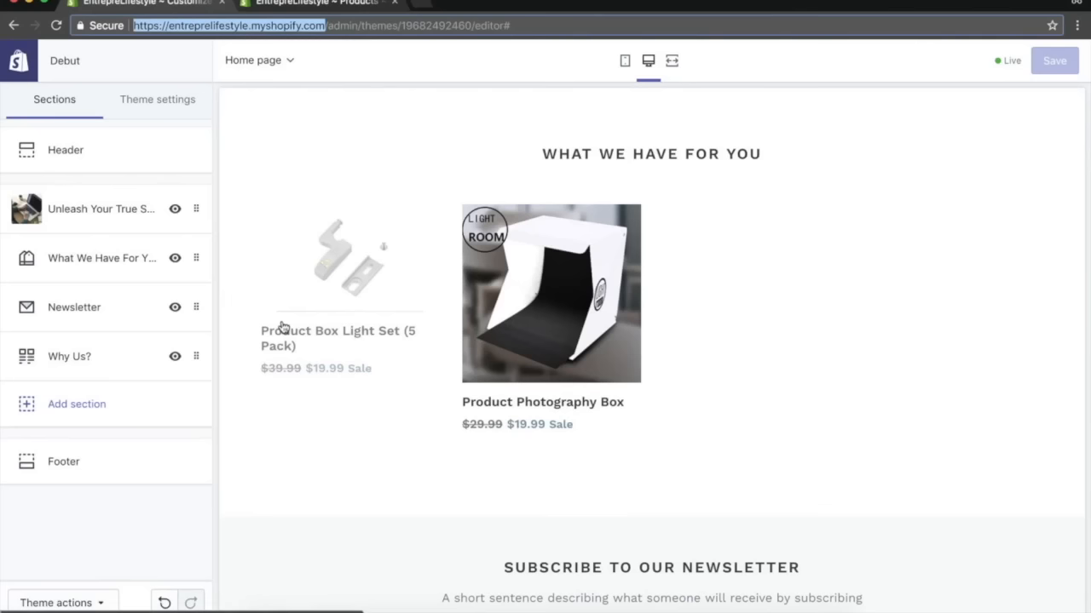
pyautogui.click(295, 456)
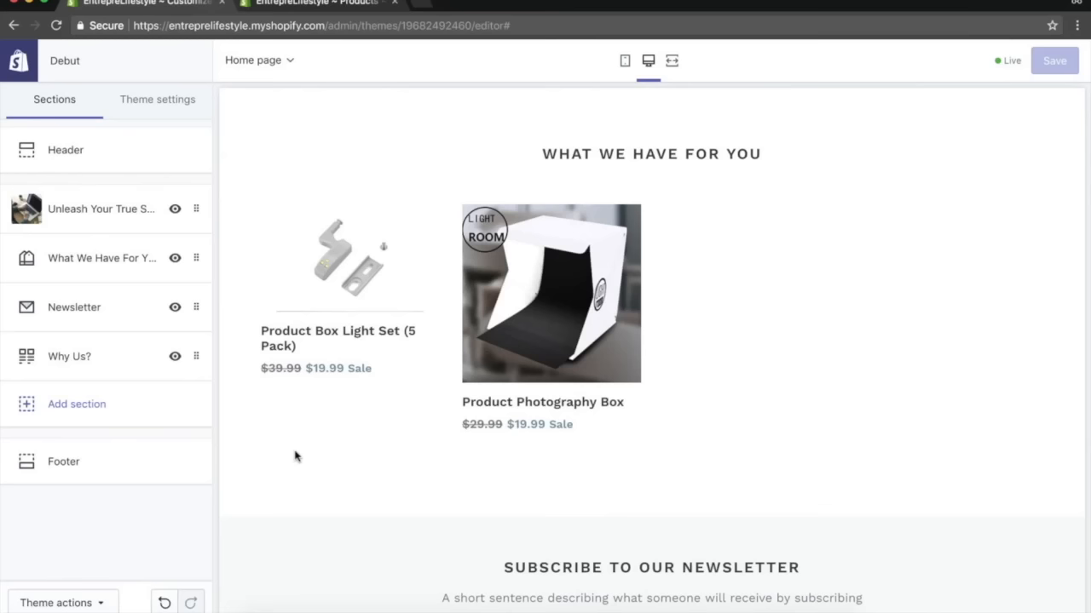
pyautogui.click(594, 326)
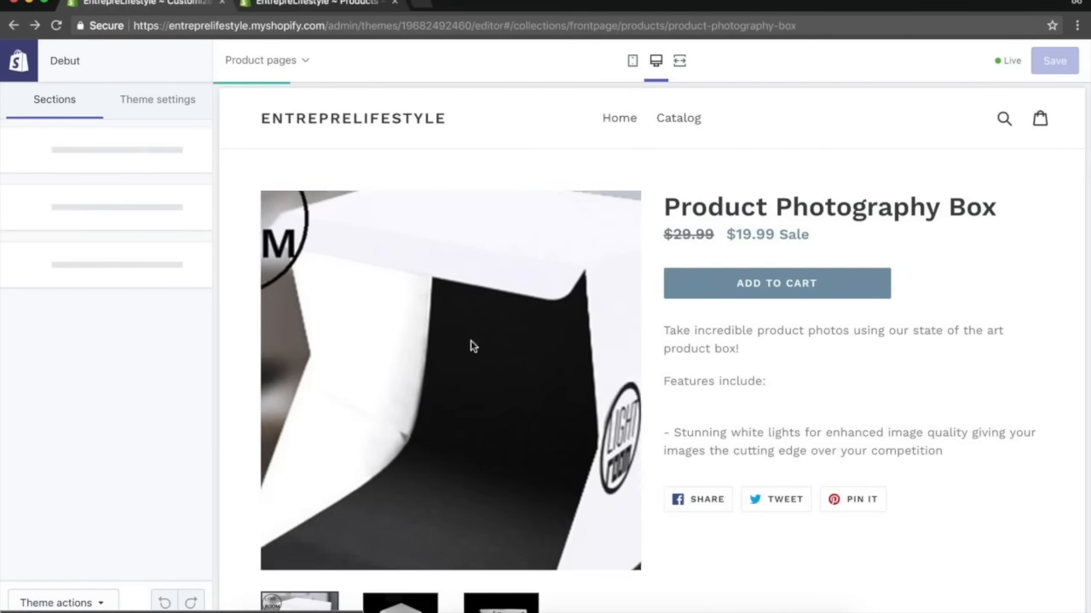
pyautogui.click(14, 25)
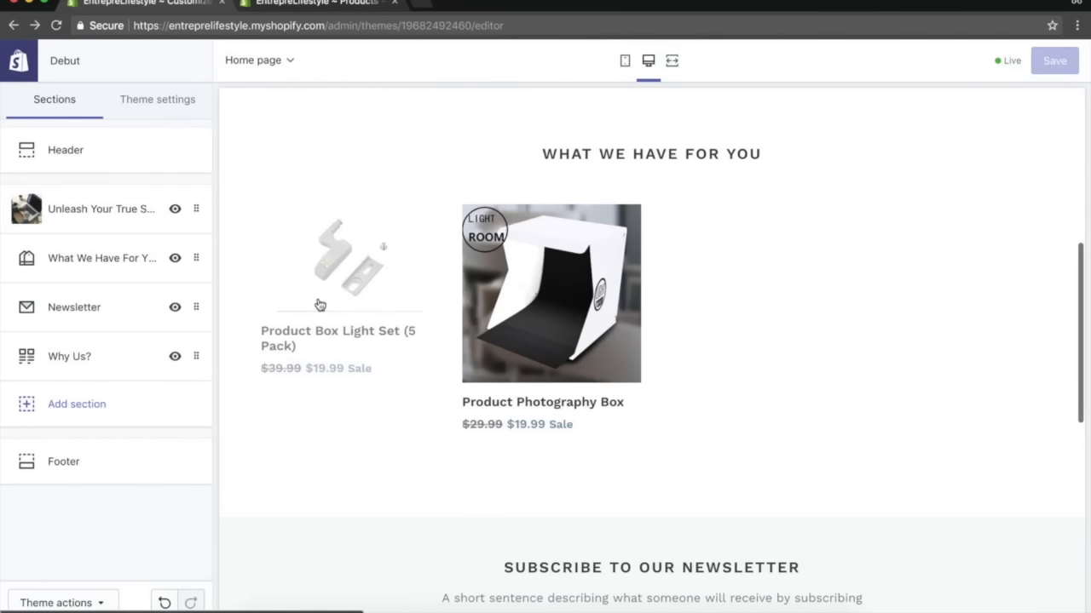
pyautogui.click(319, 304)
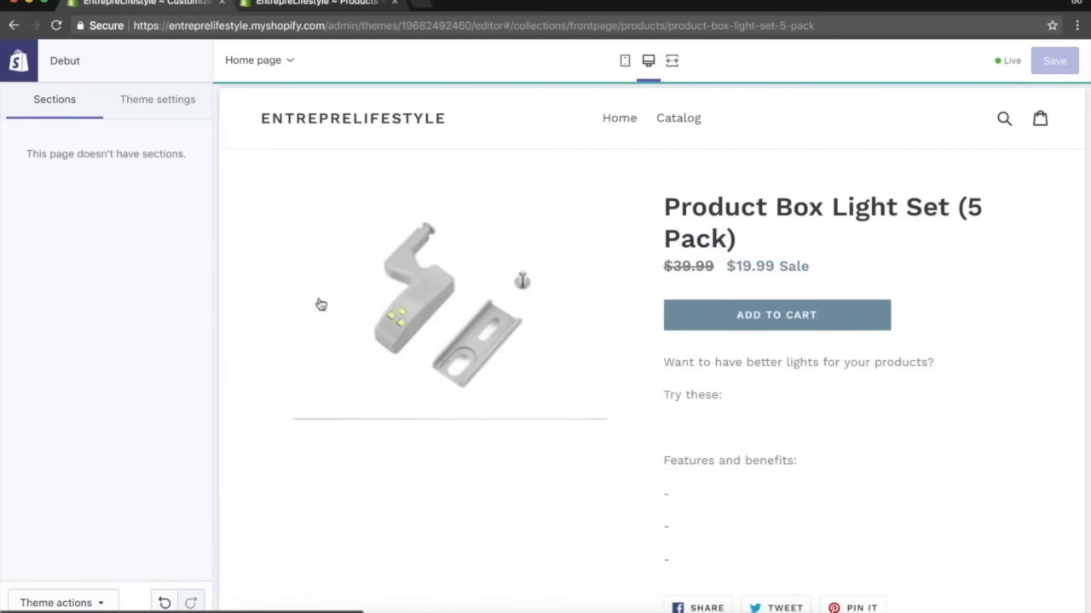
pyautogui.click(14, 25)
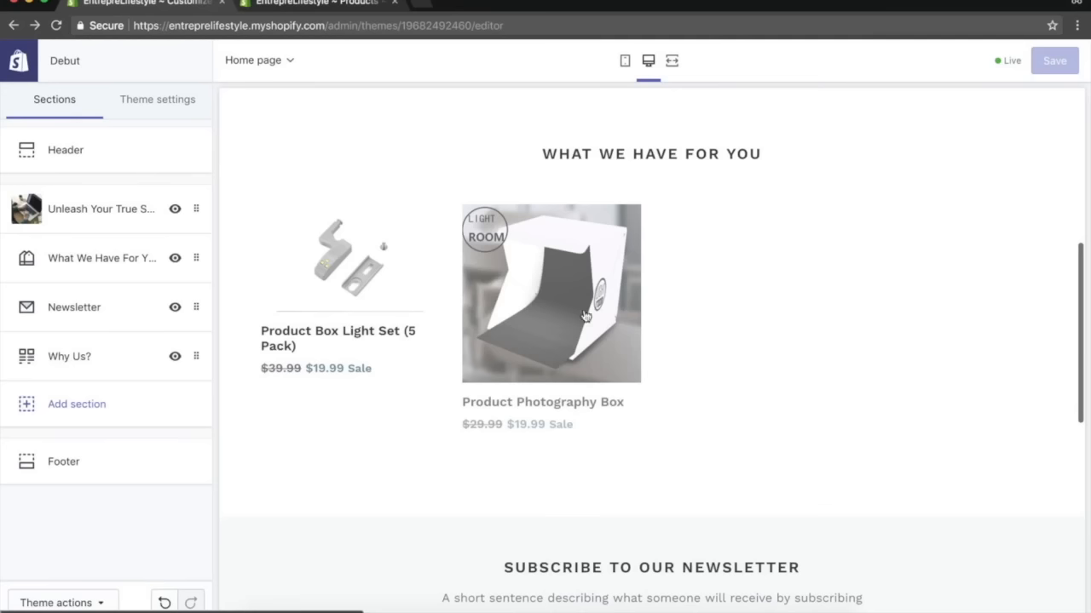
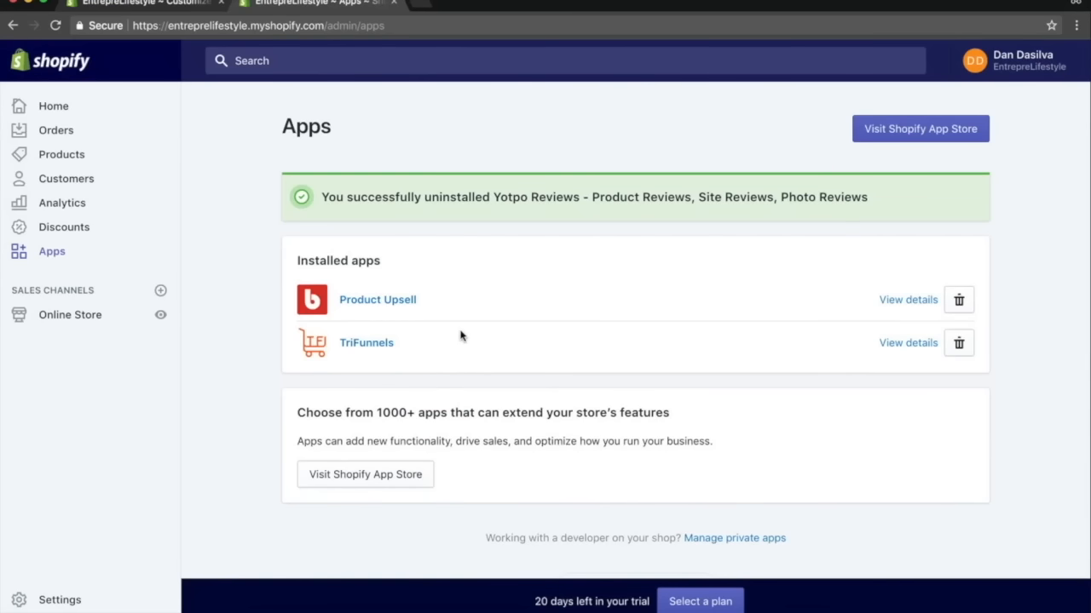
# Open the Product Upsell app, leave the theme editor, and dismiss the Bold Cashier pop-up.
pyautogui.click(354, 303)
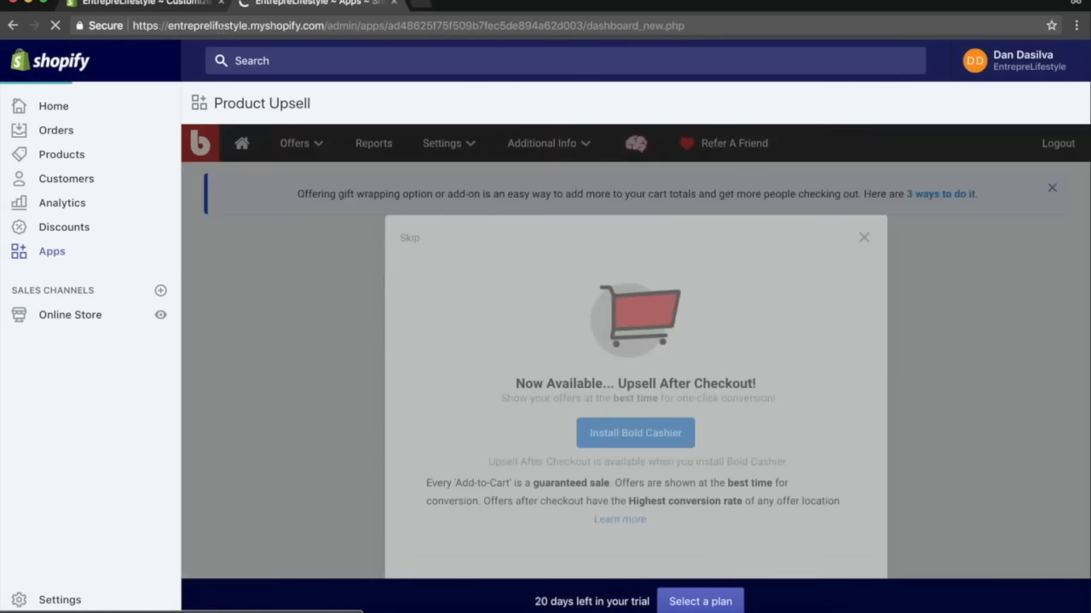
pyautogui.click(174, 3)
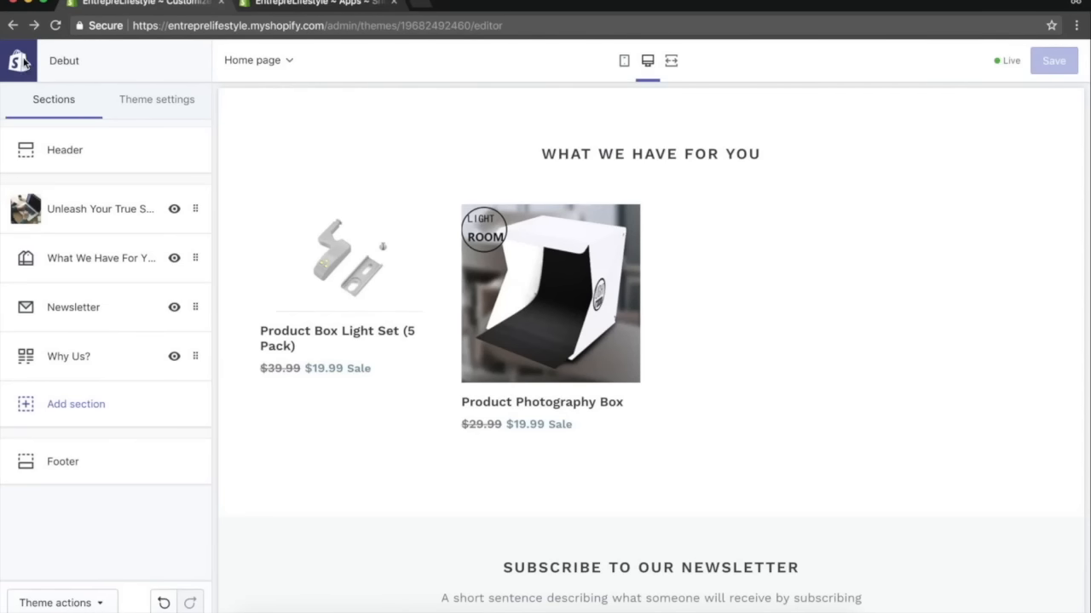
pyautogui.click(20, 61)
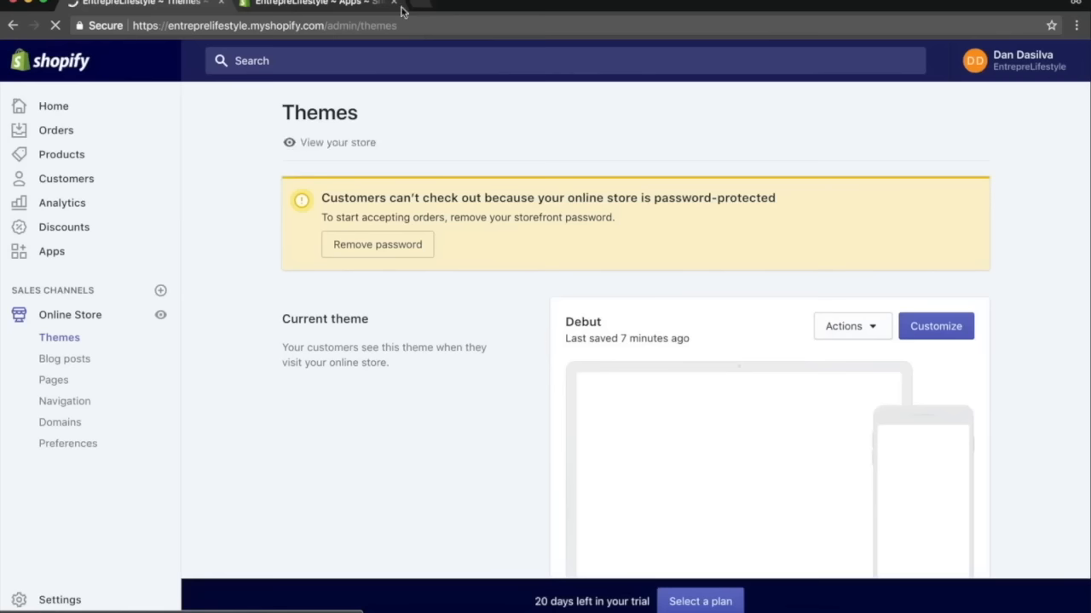
pyautogui.click(327, 7)
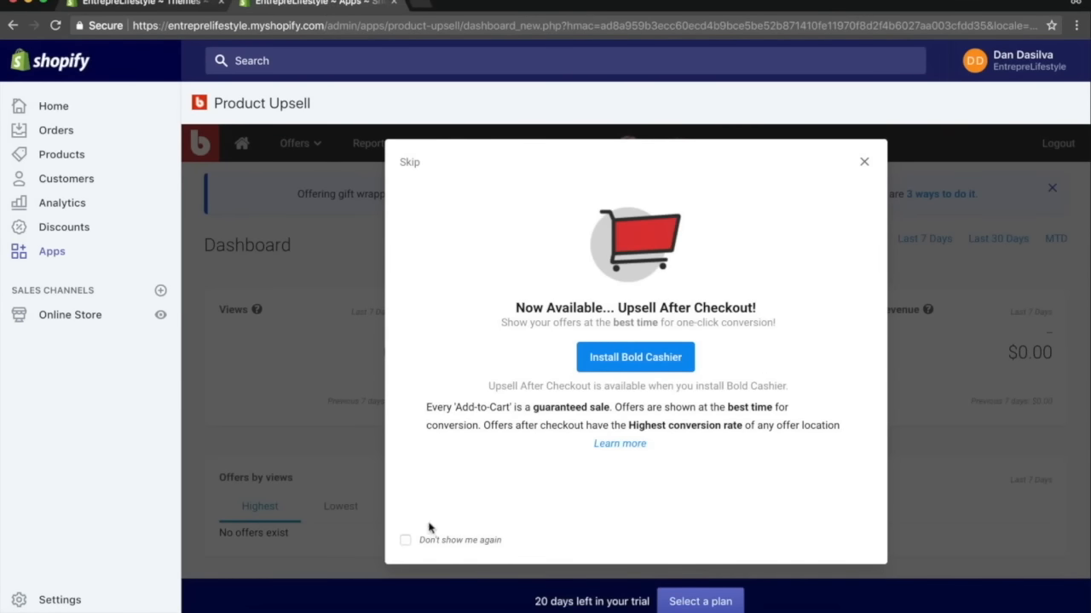
pyautogui.click(864, 162)
pyautogui.scroll(-3, 566, 380)
pyautogui.scroll(3, 566, 378)
# Create a new offer named Product Photography Box, correcting the spelling of the name.
pyautogui.click(316, 152)
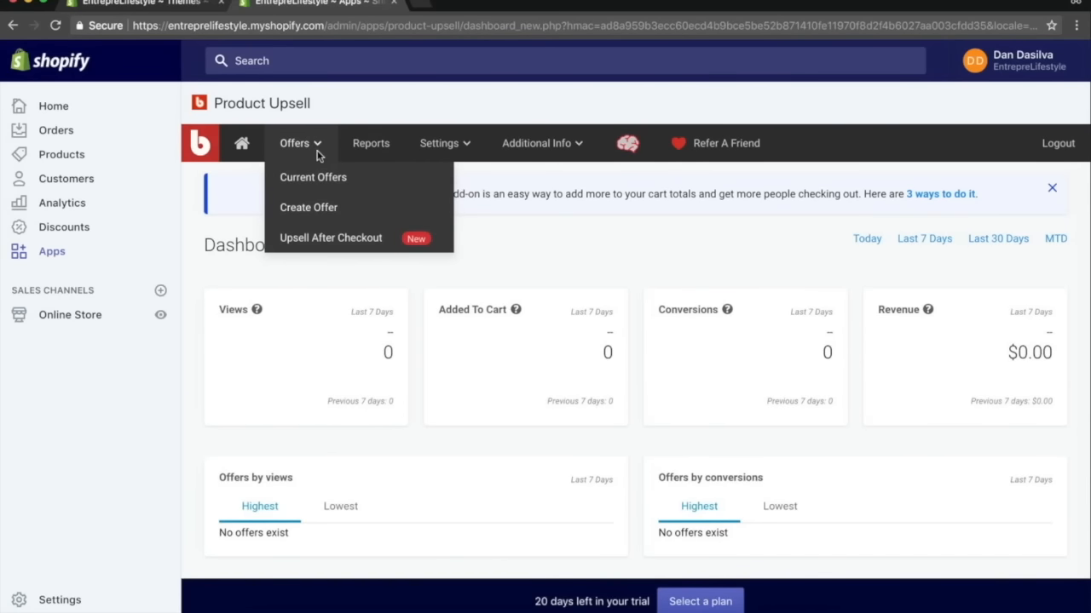
pyautogui.click(317, 208)
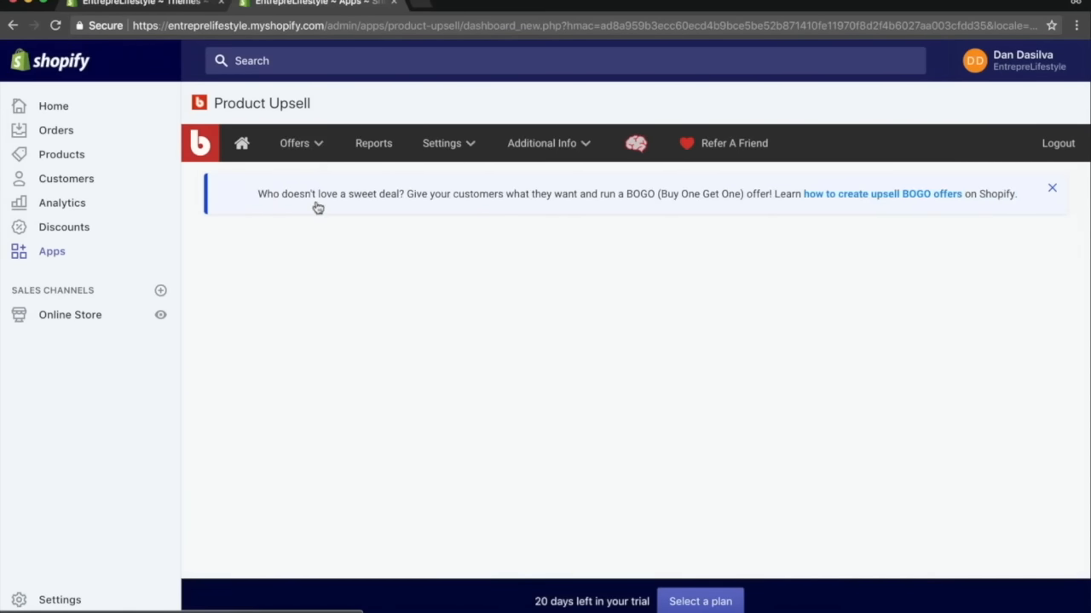
pyautogui.scroll(-4, 594, 354)
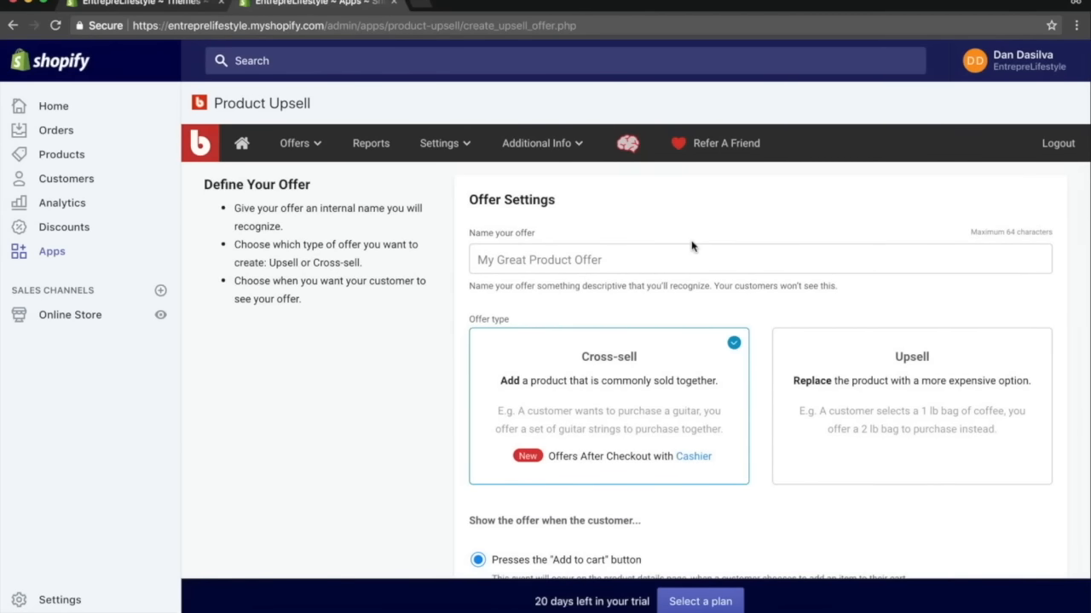
pyautogui.click(526, 262)
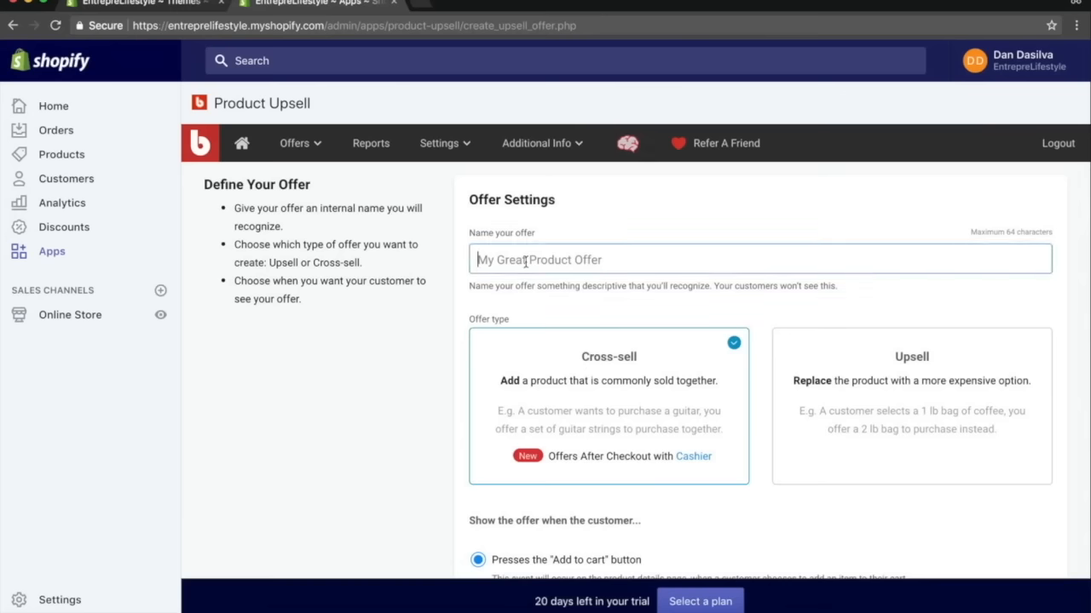
pyautogui.write('Product ')
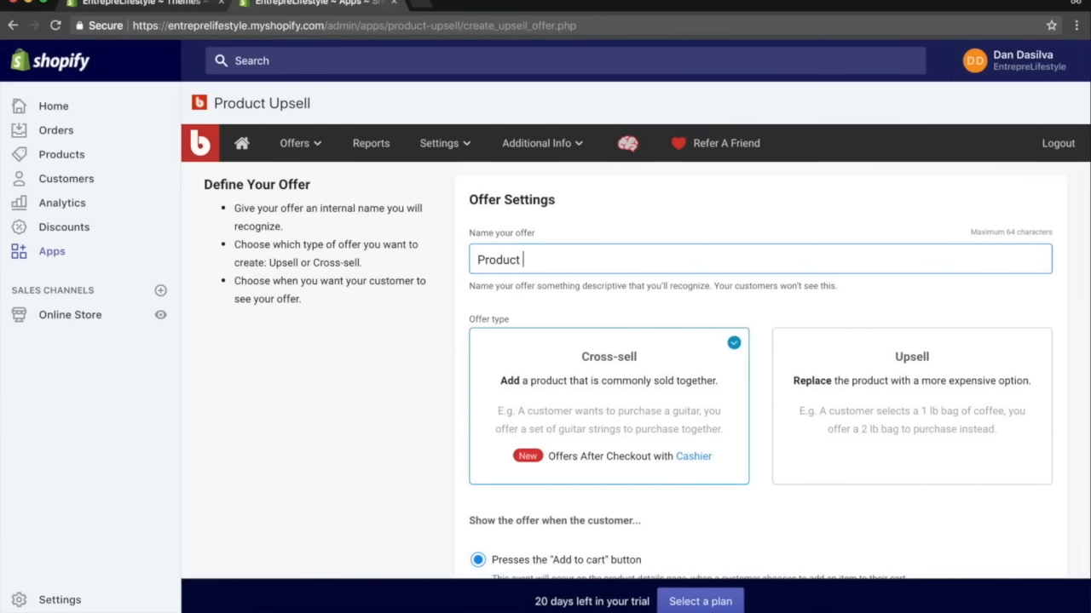
pyautogui.write('Photohraph')
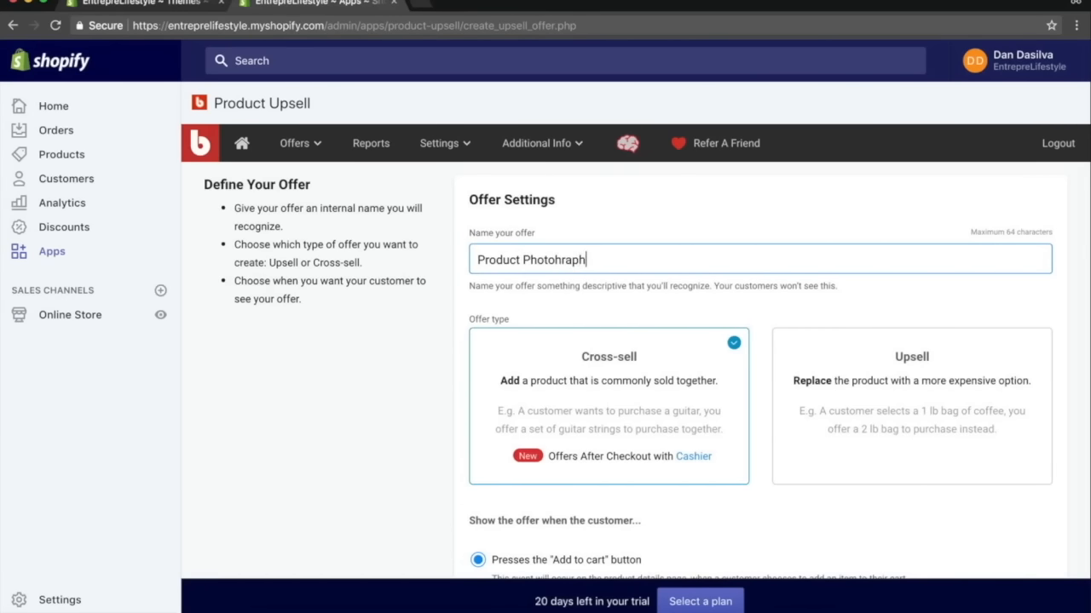
pyautogui.write('y bo Bopx')
pyautogui.rightClick(558, 265)
pyautogui.click(588, 268)
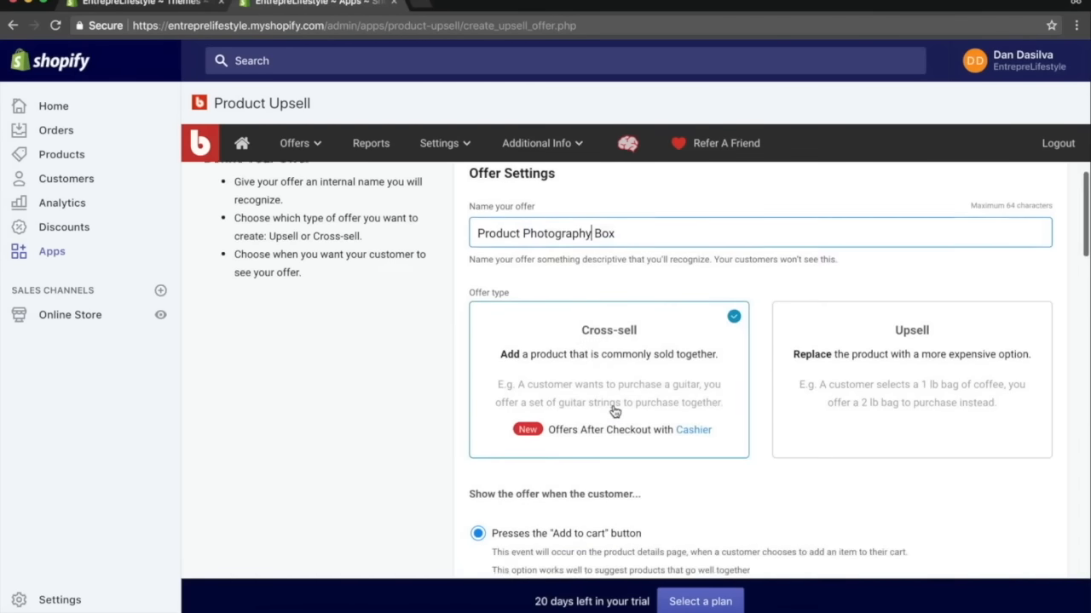
# Open the store's home page in the other tab and return to the offer.
pyautogui.scroll(-4, 613, 409)
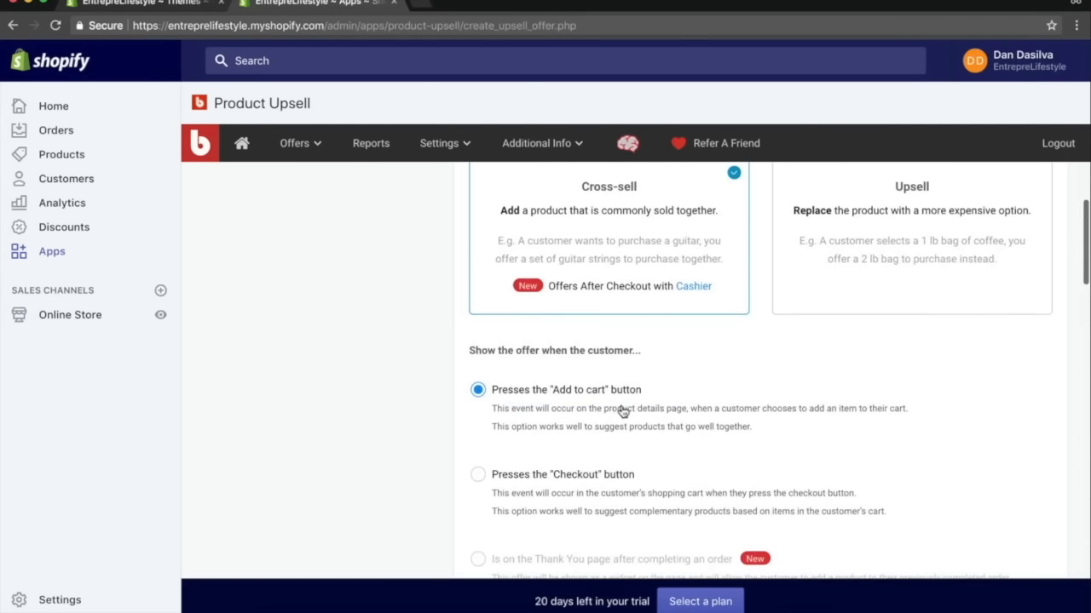
pyautogui.click(153, 4)
pyautogui.moveTo(322, 24); pyautogui.dragTo(167, 26)
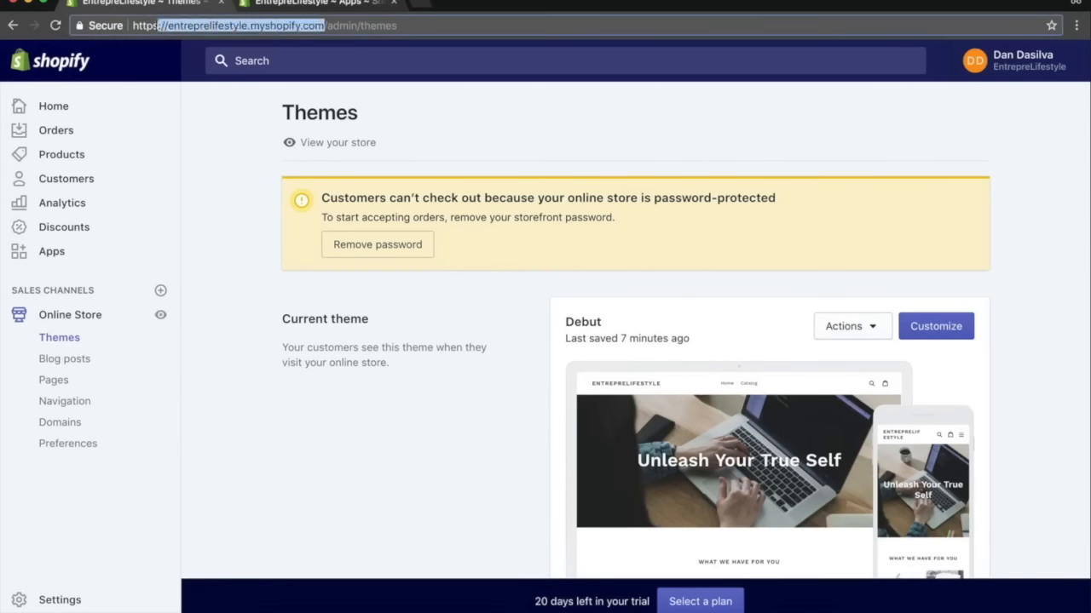
pyautogui.click(317, 26)
pyautogui.press('Delete')
pyautogui.press('Return')
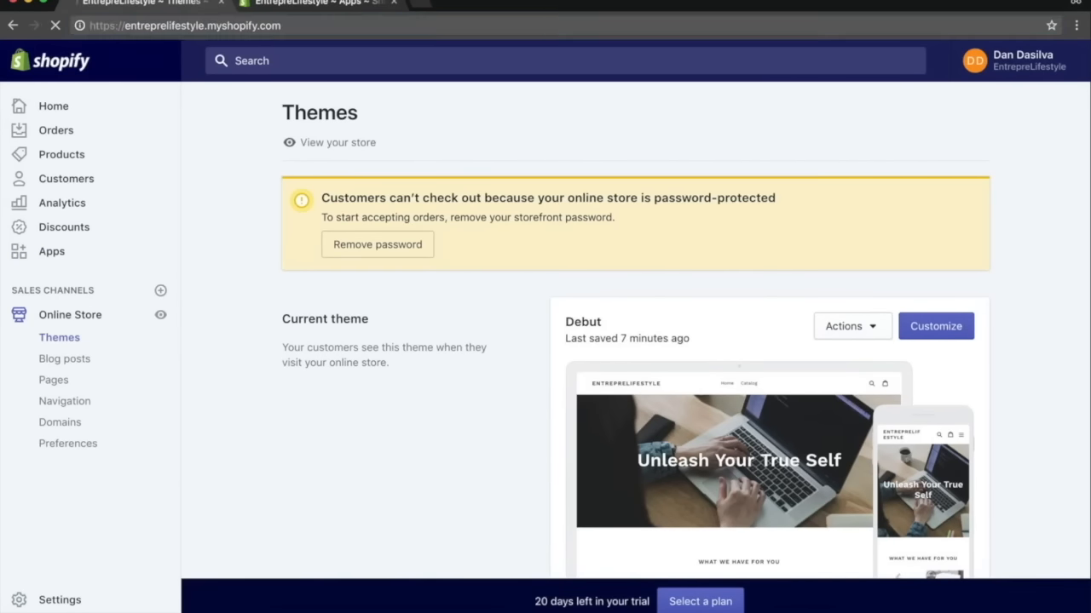
pyautogui.click(320, 3)
# Set Product Photography Box as the offer's trigger product and save the trigger.
pyautogui.scroll(-1, 700, 517)
pyautogui.scroll(-4, 700, 517)
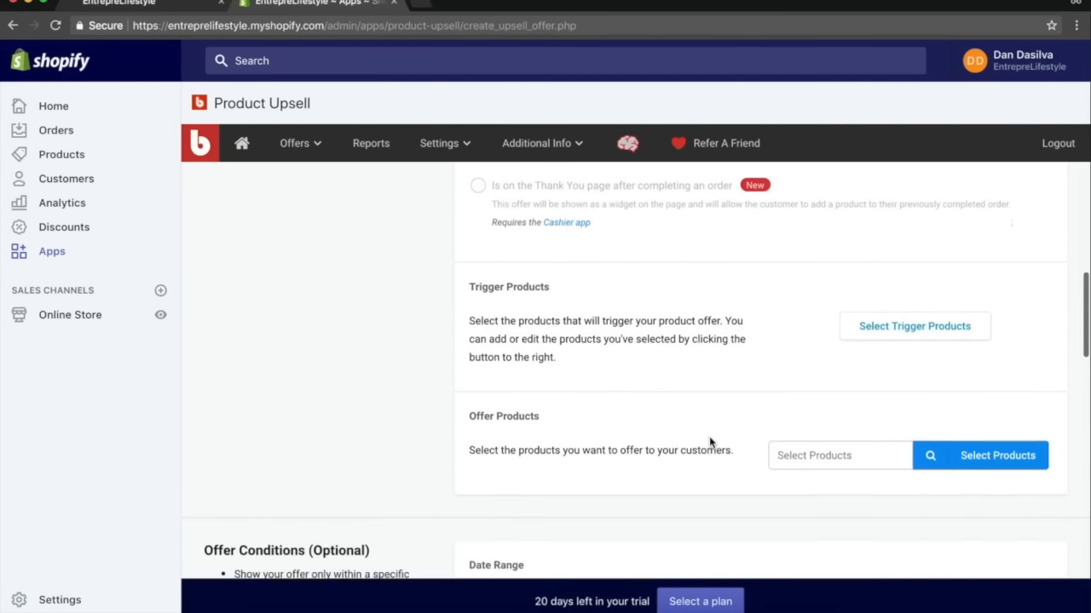
pyautogui.click(933, 331)
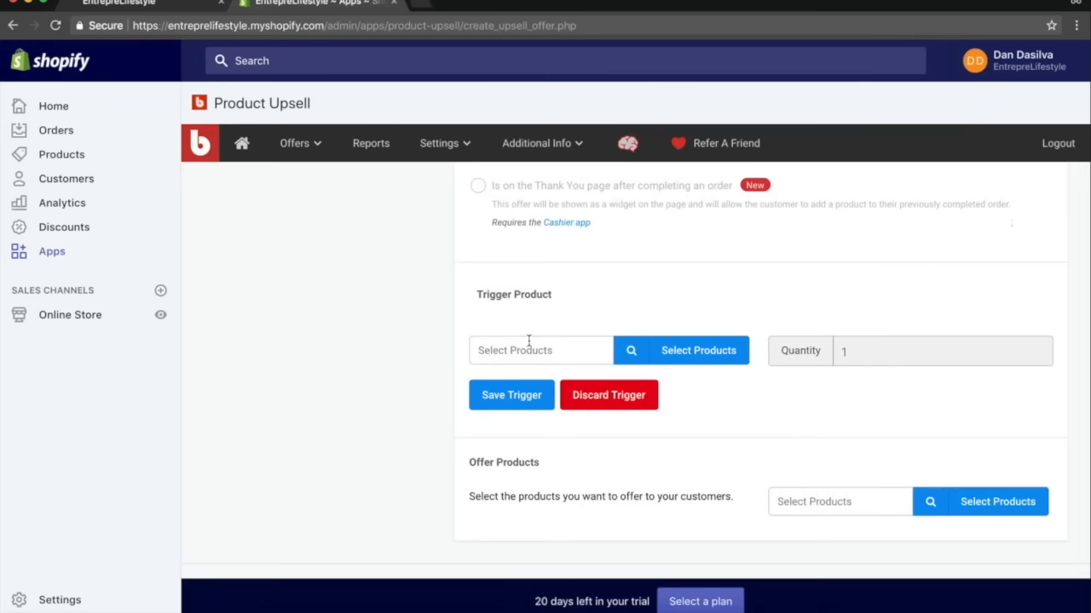
pyautogui.click(686, 351)
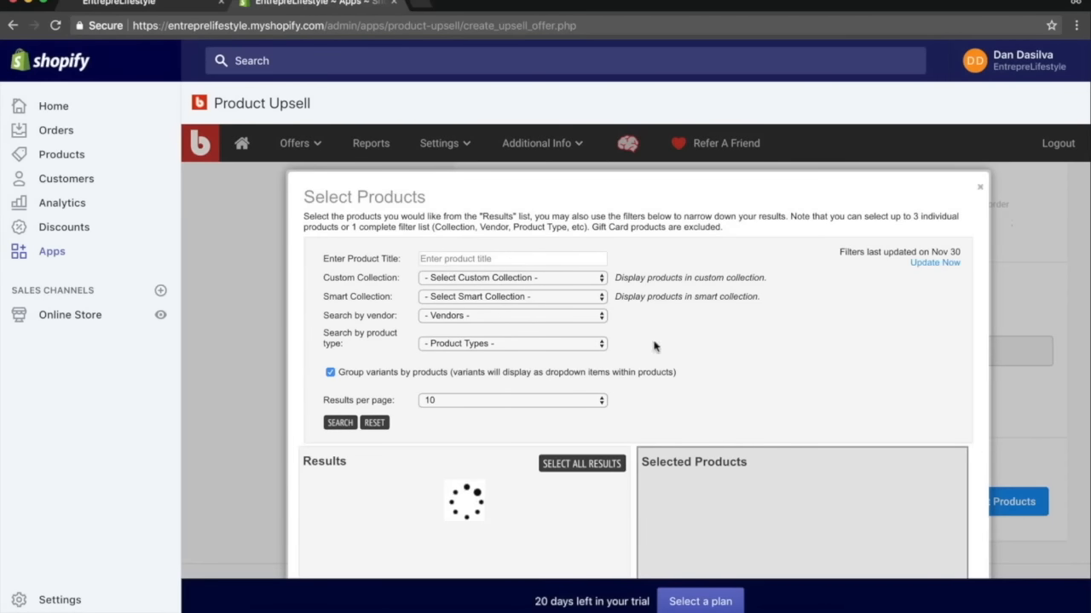
pyautogui.scroll(-2, 698, 290)
pyautogui.scroll(-1, 697, 290)
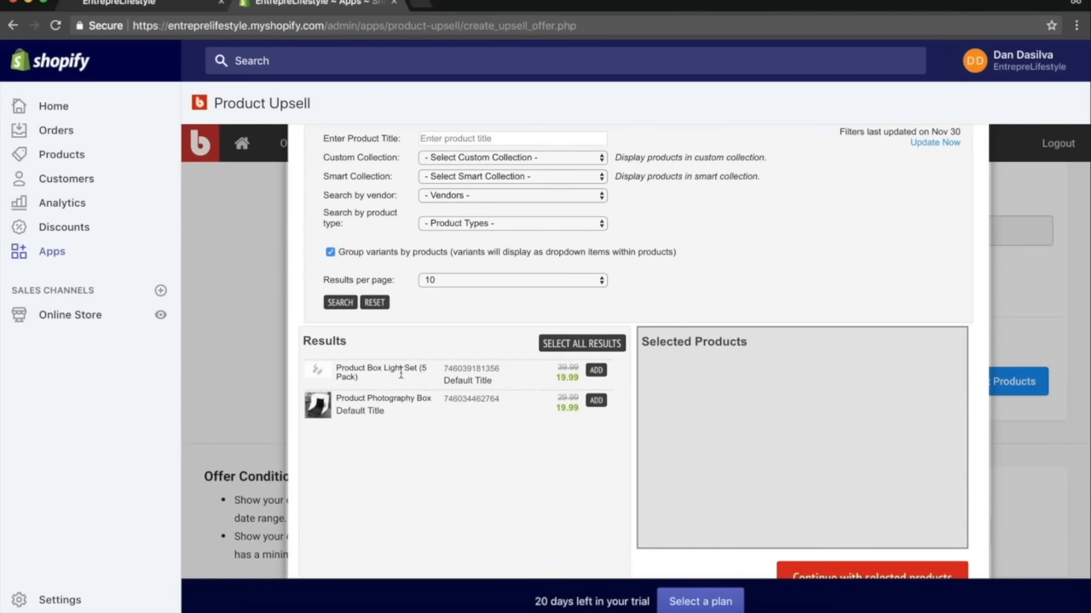
pyautogui.click(597, 405)
pyautogui.scroll(-3, 763, 443)
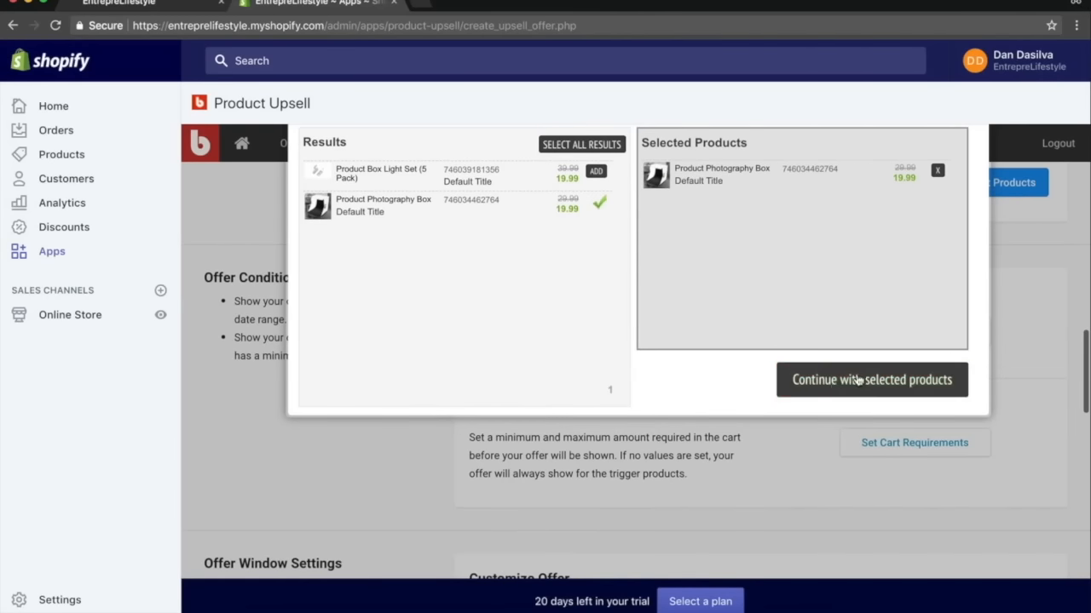
pyautogui.click(855, 379)
pyautogui.scroll(2, 699, 285)
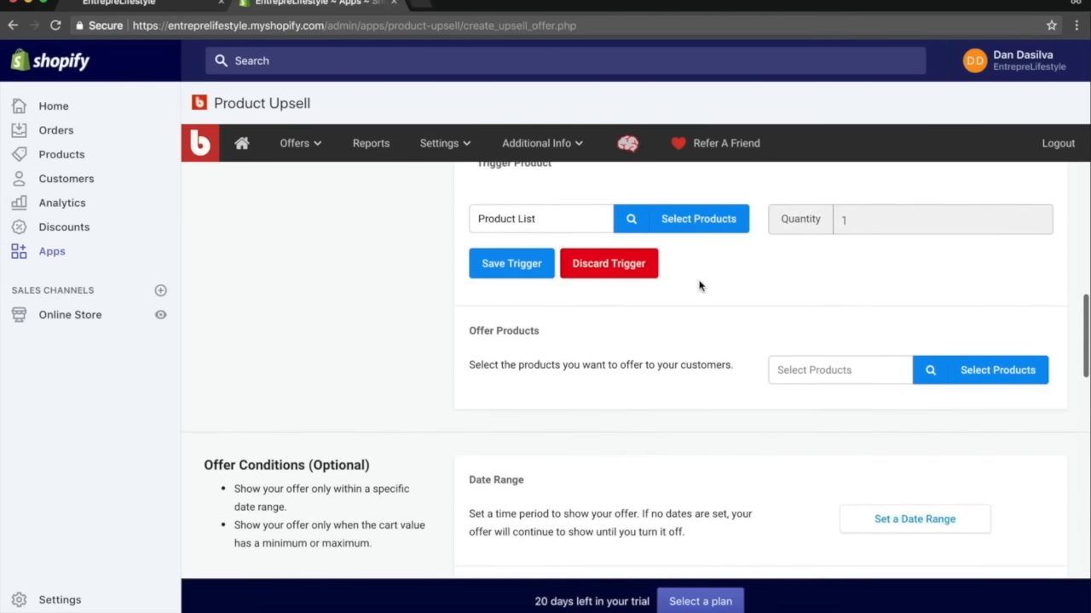
pyautogui.click(513, 261)
# Choose Product Box Light Set (5 Pack) as the product offered to customers.
pyautogui.scroll(1, 653, 280)
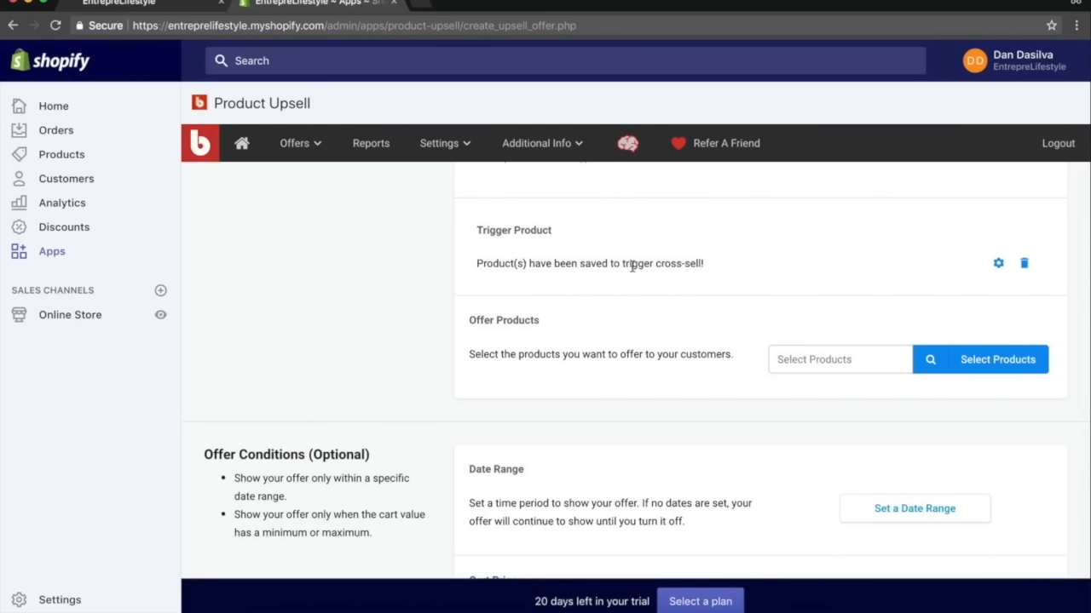
pyautogui.scroll(1, 632, 266)
pyautogui.scroll(-2, 633, 273)
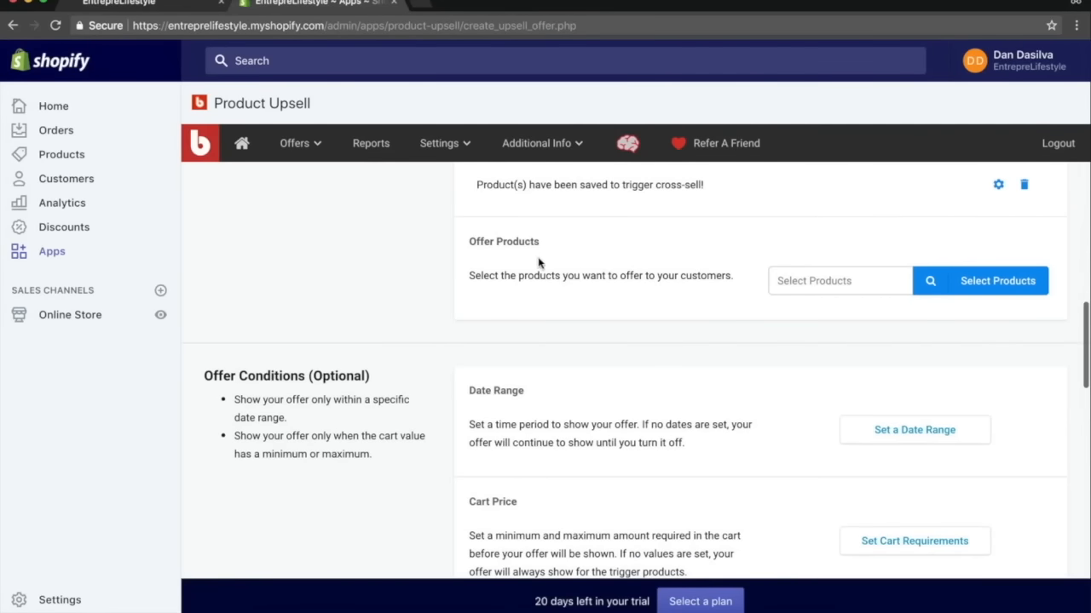
pyautogui.click(993, 283)
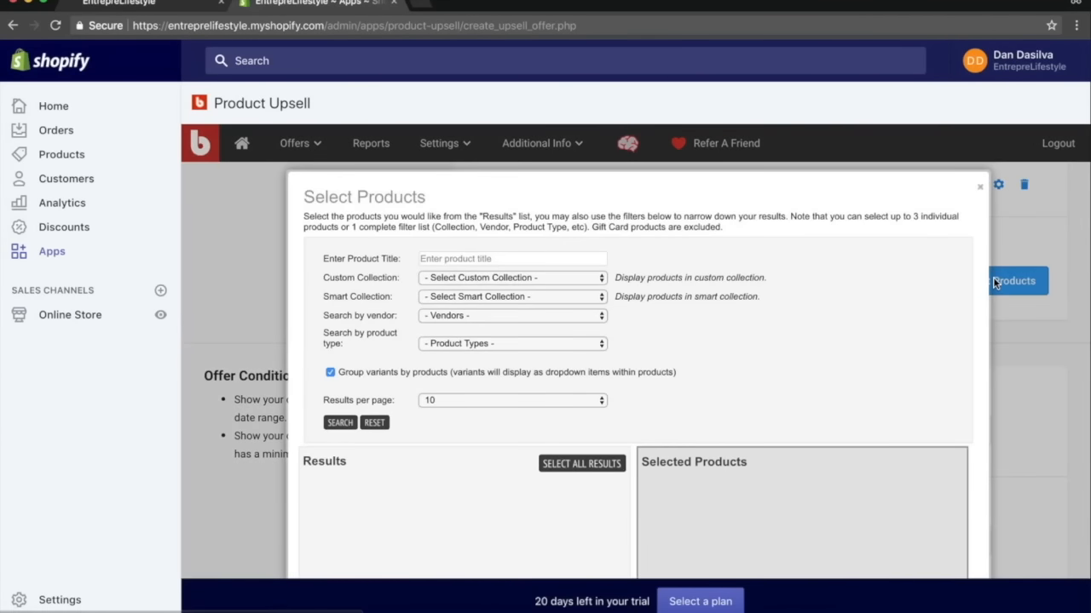
pyautogui.scroll(-2, 426, 341)
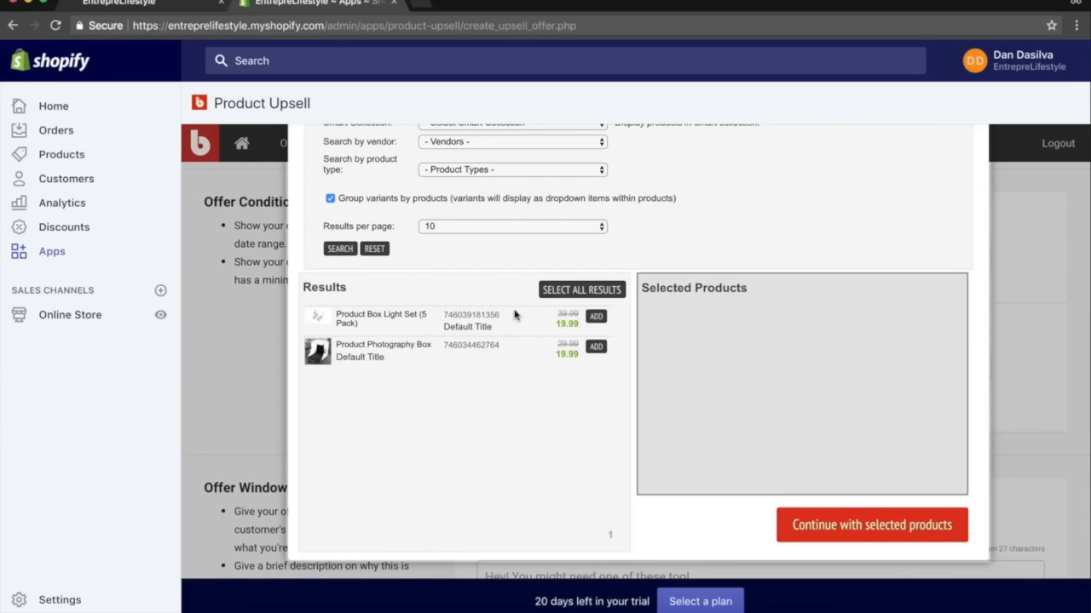
pyautogui.scroll(-1, 547, 331)
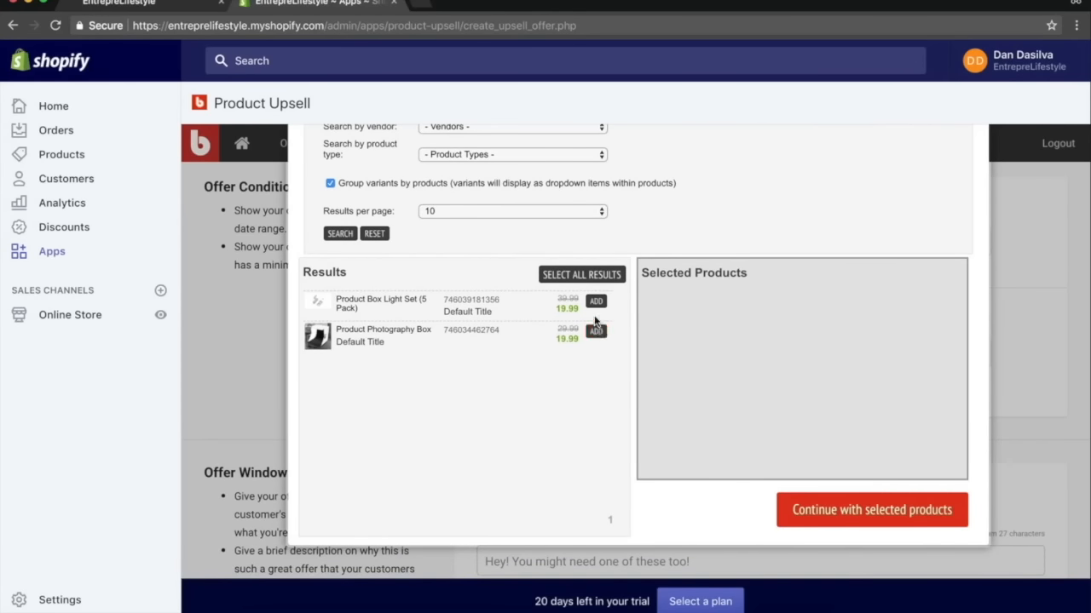
pyautogui.click(596, 302)
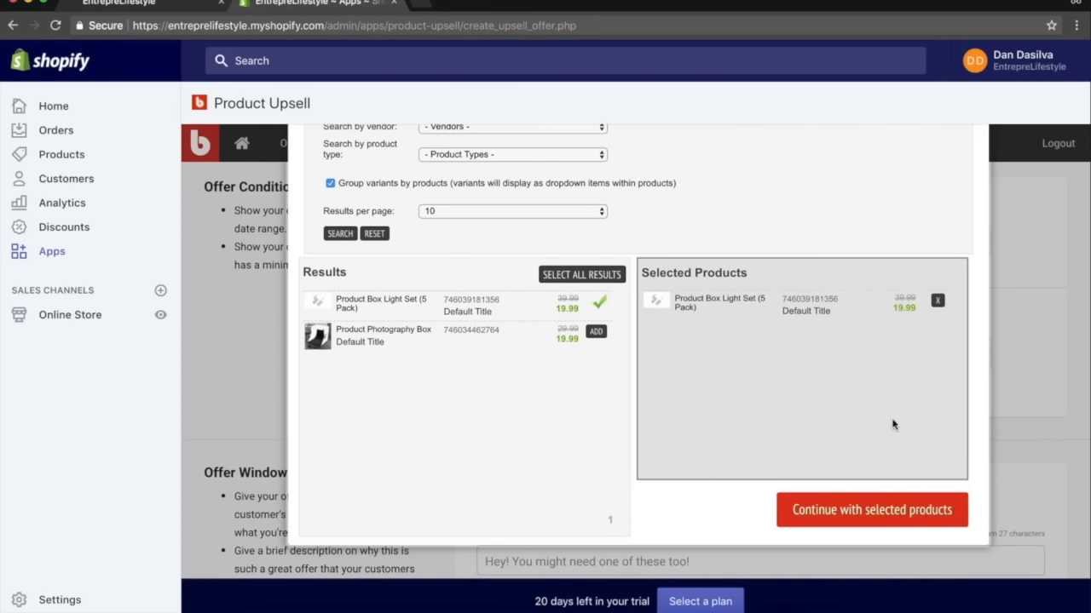
pyautogui.click(854, 522)
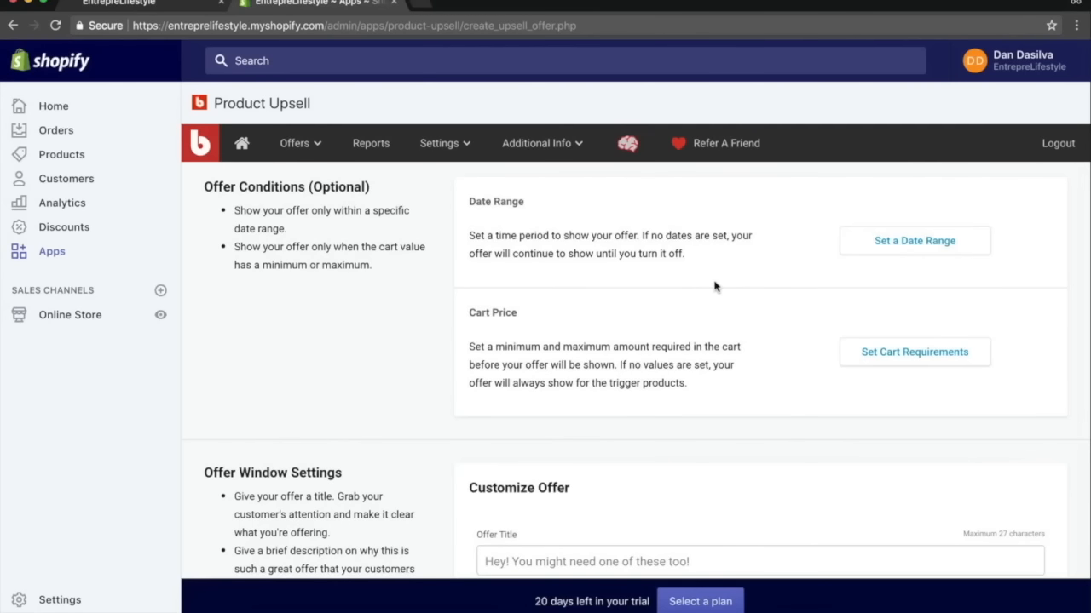
# Reopen the offer product selection to check it and confirm the selected product again.
pyautogui.scroll(3, 714, 286)
pyautogui.scroll(5, 820, 296)
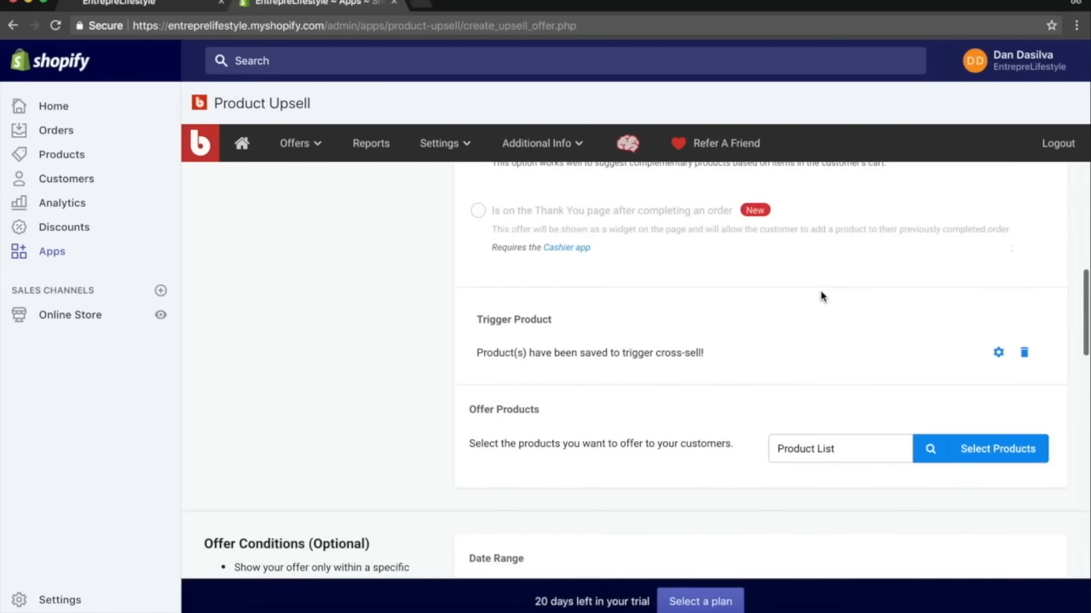
pyautogui.scroll(-2, 818, 298)
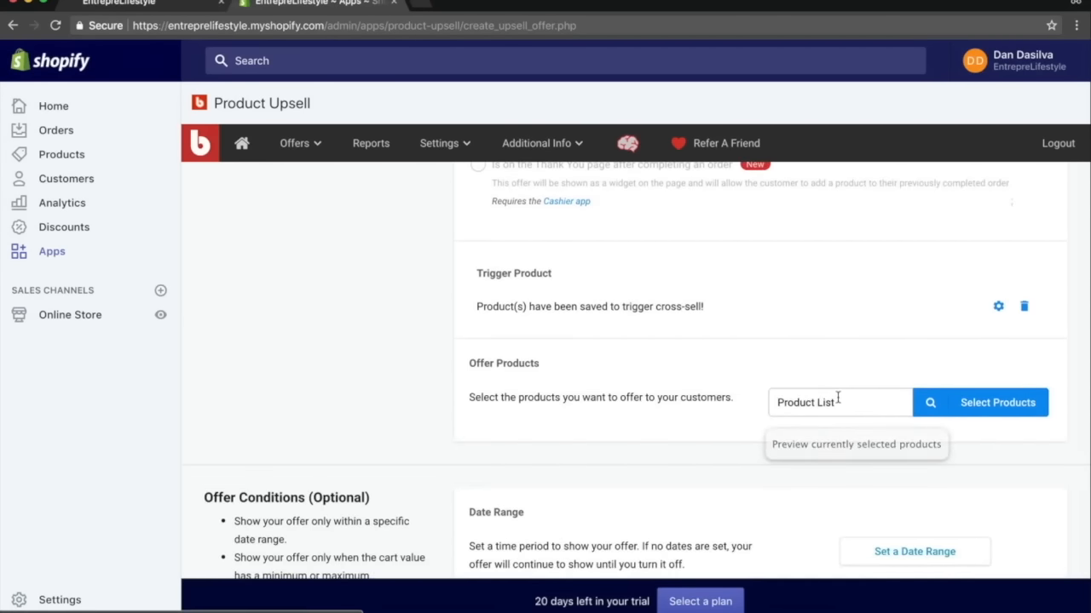
pyautogui.click(988, 403)
pyautogui.scroll(-5, 410, 436)
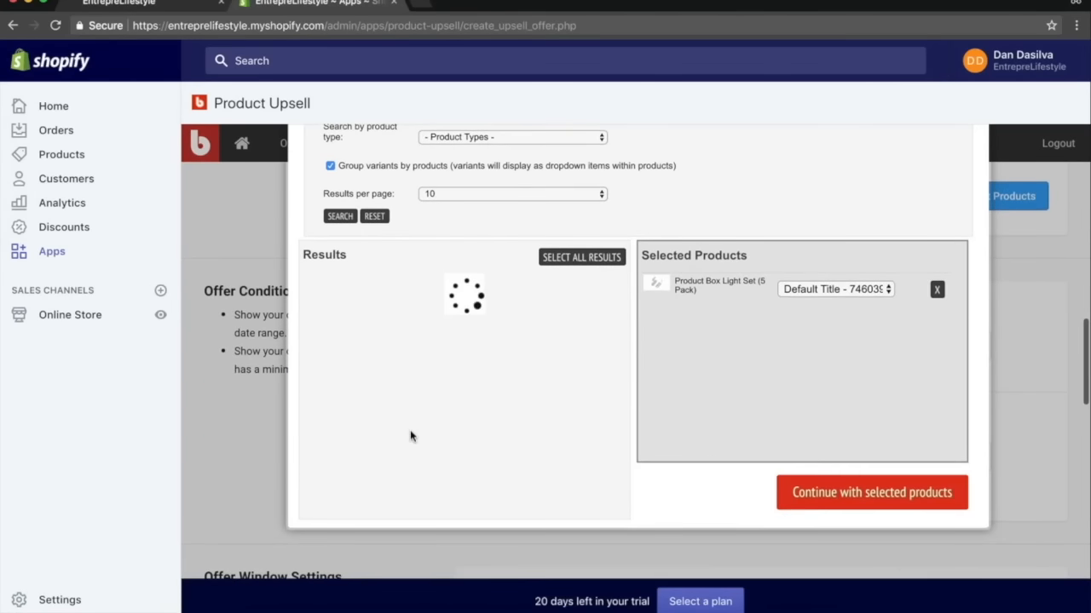
pyautogui.click(830, 481)
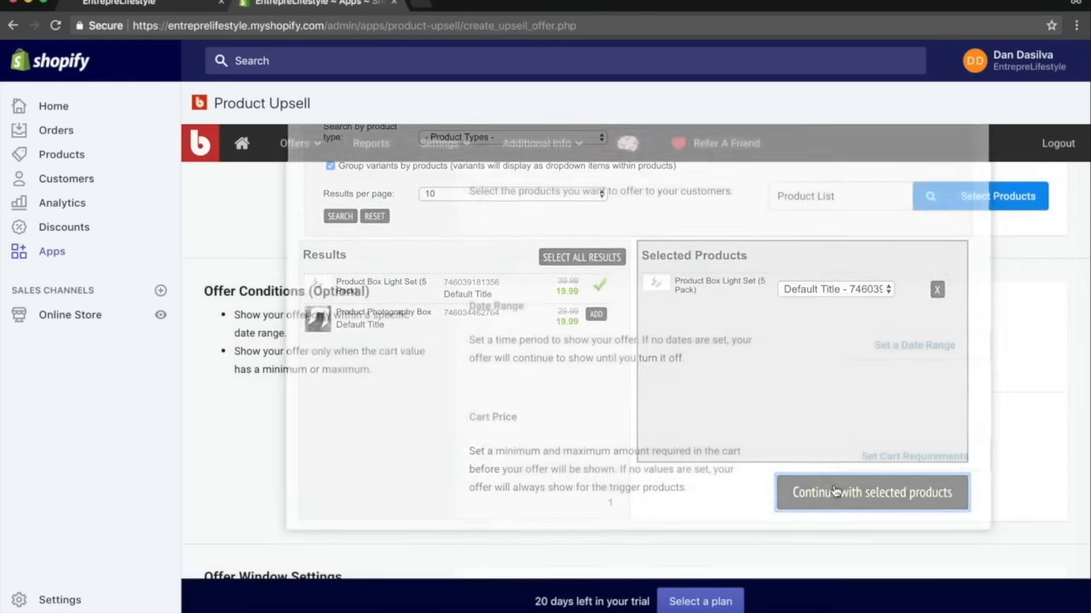
pyautogui.scroll(-2, 788, 325)
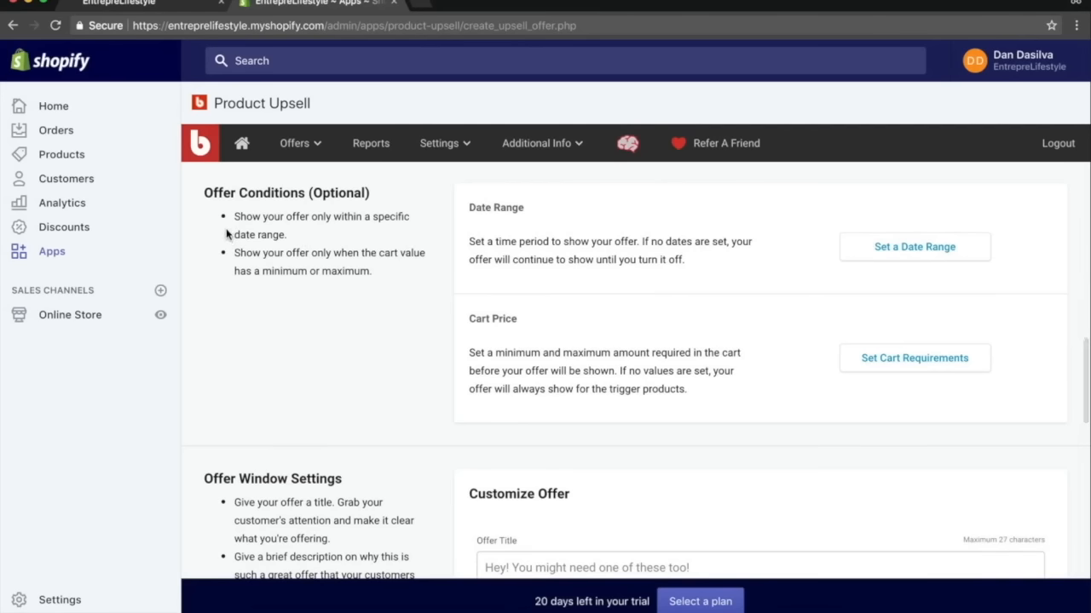
# Review the offer conditions and offer window settings sections.
pyautogui.moveTo(213, 194); pyautogui.dragTo(301, 195)
pyautogui.scroll(-5, 352, 367)
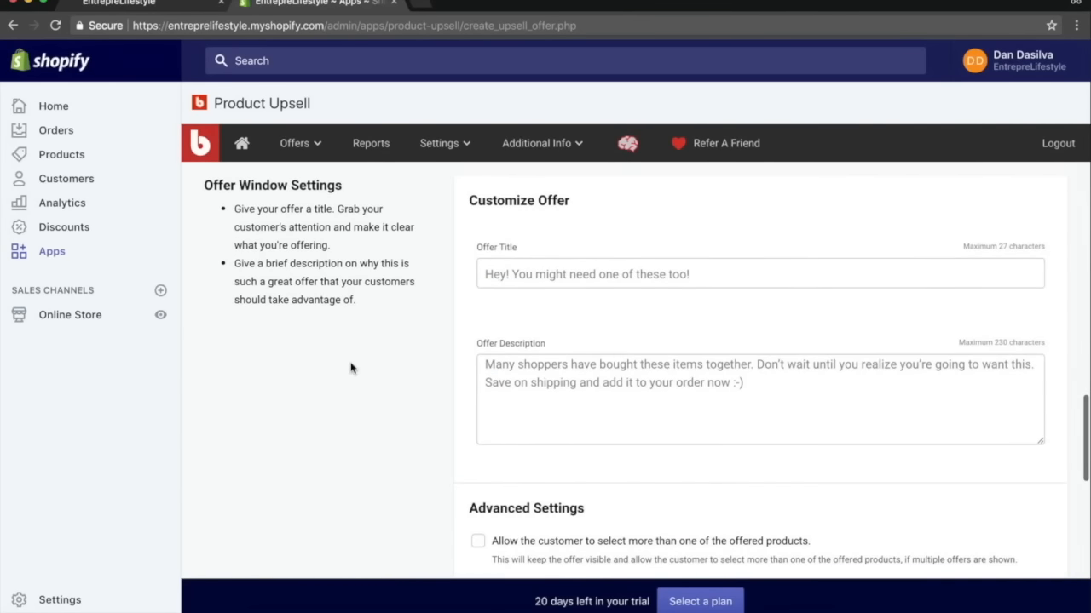
pyautogui.scroll(4, 391, 246)
pyautogui.scroll(2, 392, 246)
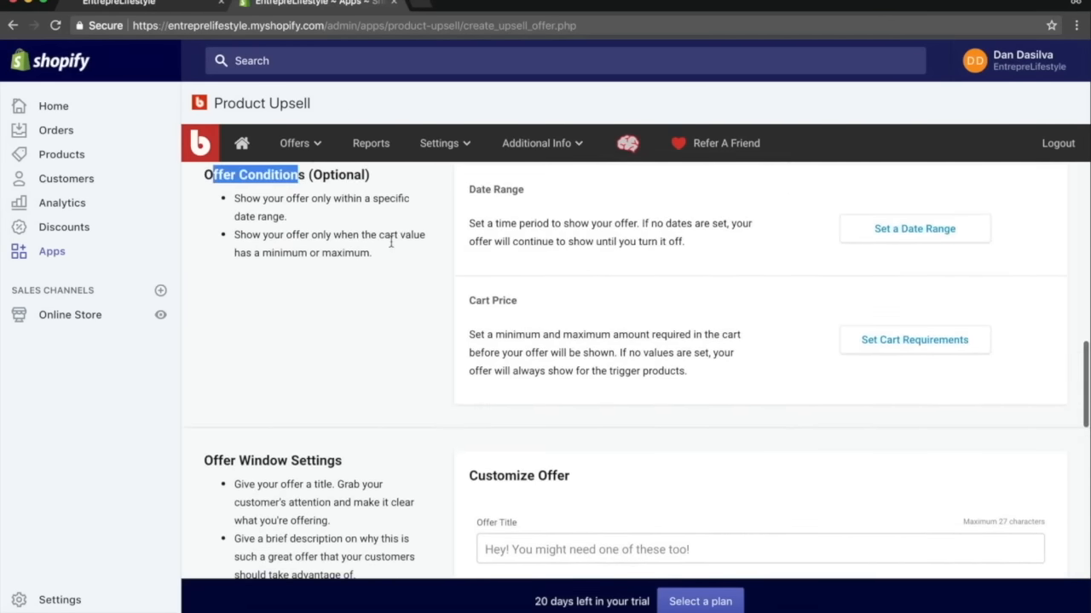
pyautogui.moveTo(474, 305); pyautogui.dragTo(557, 307)
pyautogui.scroll(-5, 681, 304)
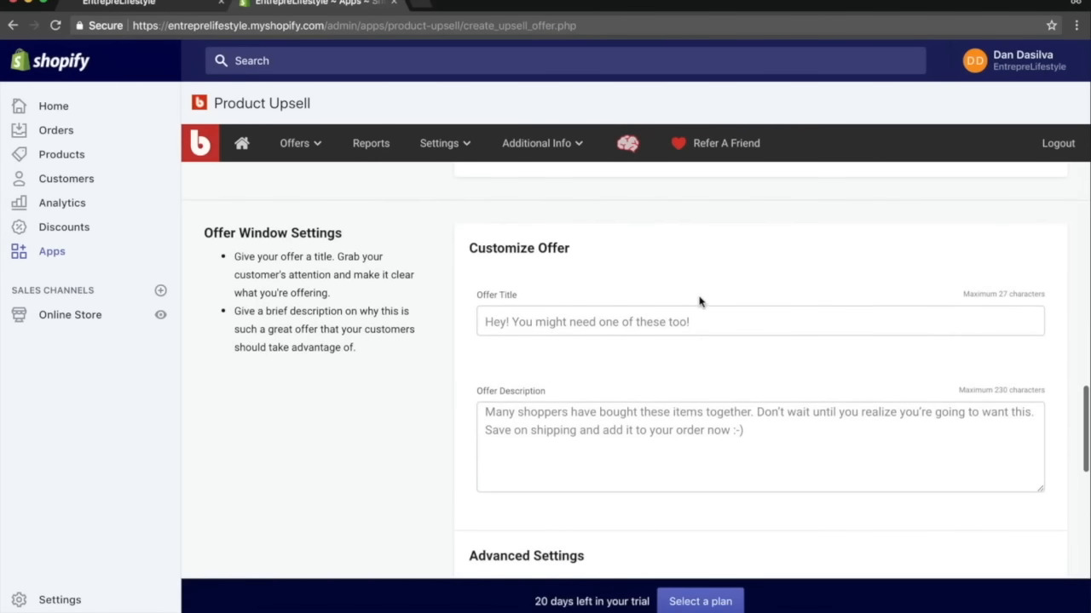
# Set the offer title to "Need Brighter Lights?".
pyautogui.click(512, 322)
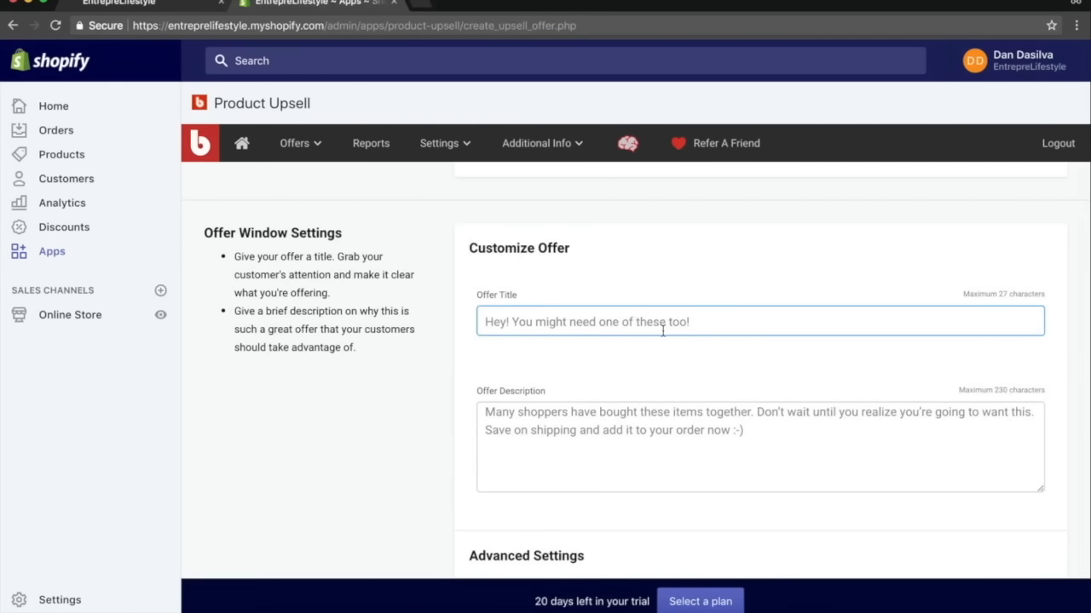
pyautogui.write('Thank')
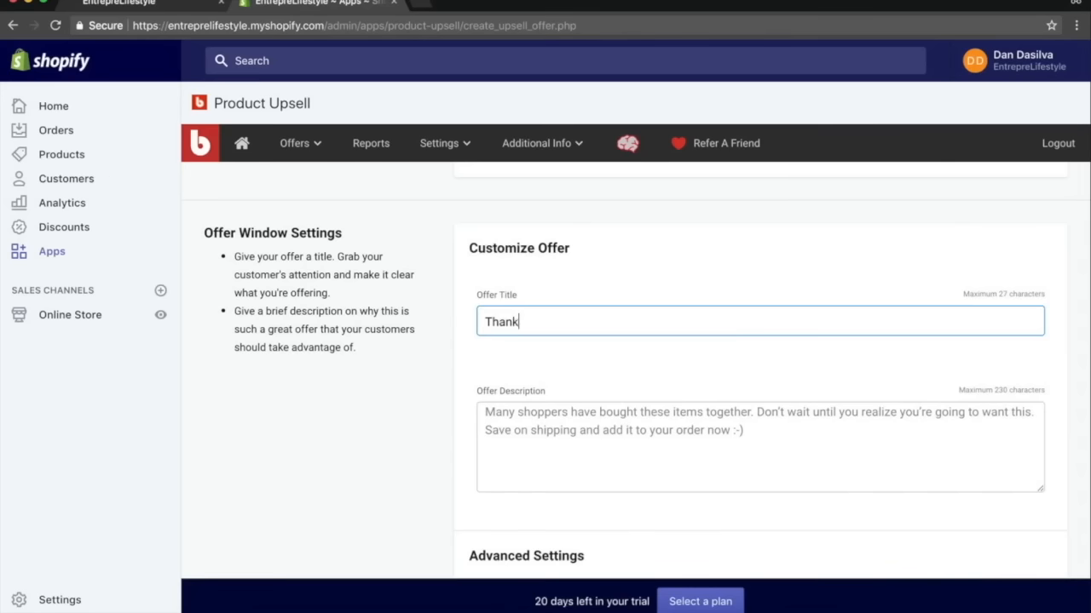
pyautogui.write('s For Add')
pyautogui.hotkey('ctrl', 'a')
pyautogui.press('BackSpace')
pyautogui.write('You')
pyautogui.hotkey('ctrl', 'a')
pyautogui.write('Do')
pyautogui.hotkey('ctrl', 'a')
pyautogui.write('Nee')
pyautogui.hotkey('ctrl', 'a')
pyautogui.write('Need Brighter Light')
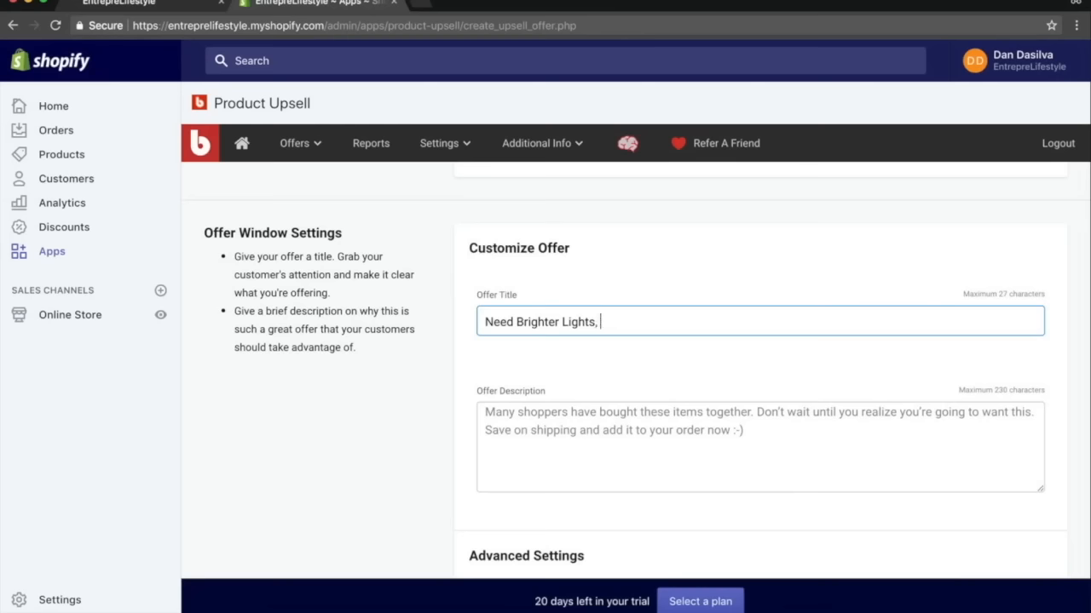
pyautogui.write('s? Check')
# Write the offer description about brighter lights boosting sales with stunning product shots, ending with "(65% OFF - TODAY ONLY)".
pyautogui.click(666, 437)
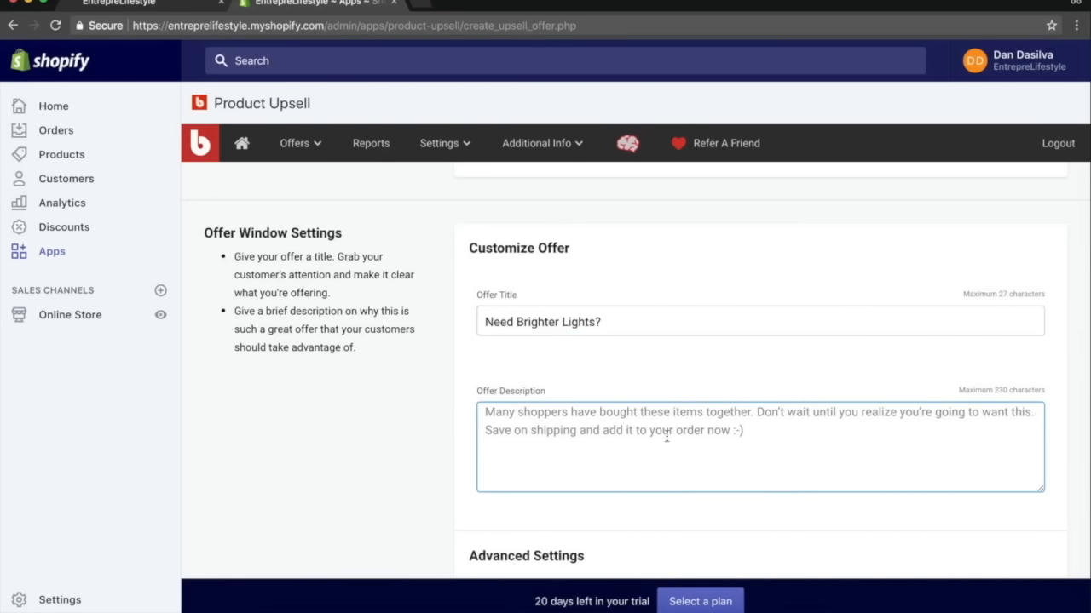
pyautogui.write('Need')
pyautogui.write('light')
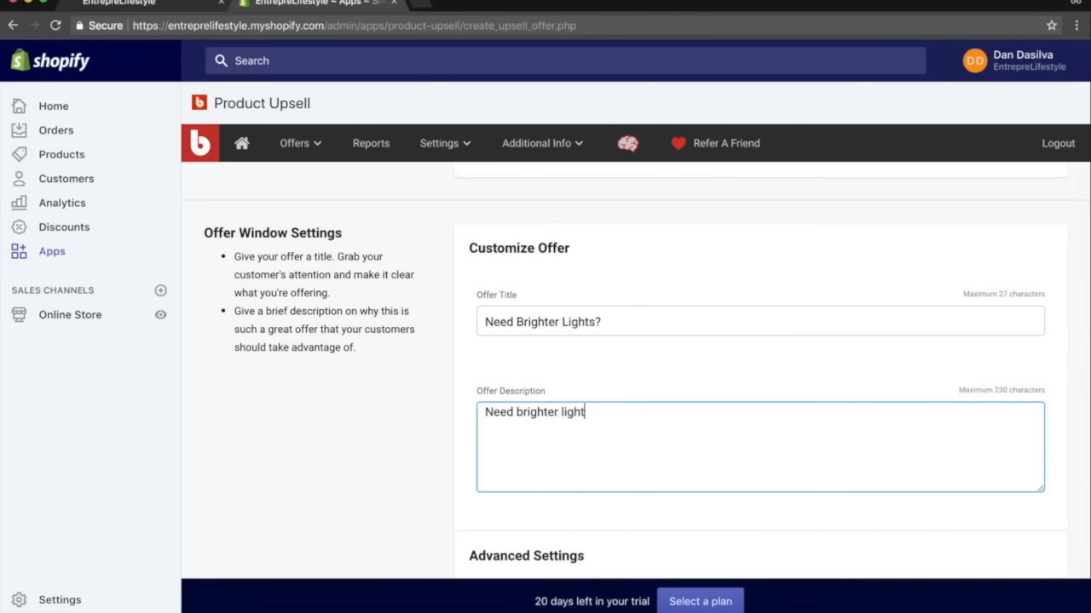
pyautogui.write('s for your product box> Chec')
pyautogui.press('BackSpace')
pyautogui.press('BackSpace')
pyautogui.press('BackSpace')
pyautogui.press('BackSpace')
pyautogui.press('BackSpace')
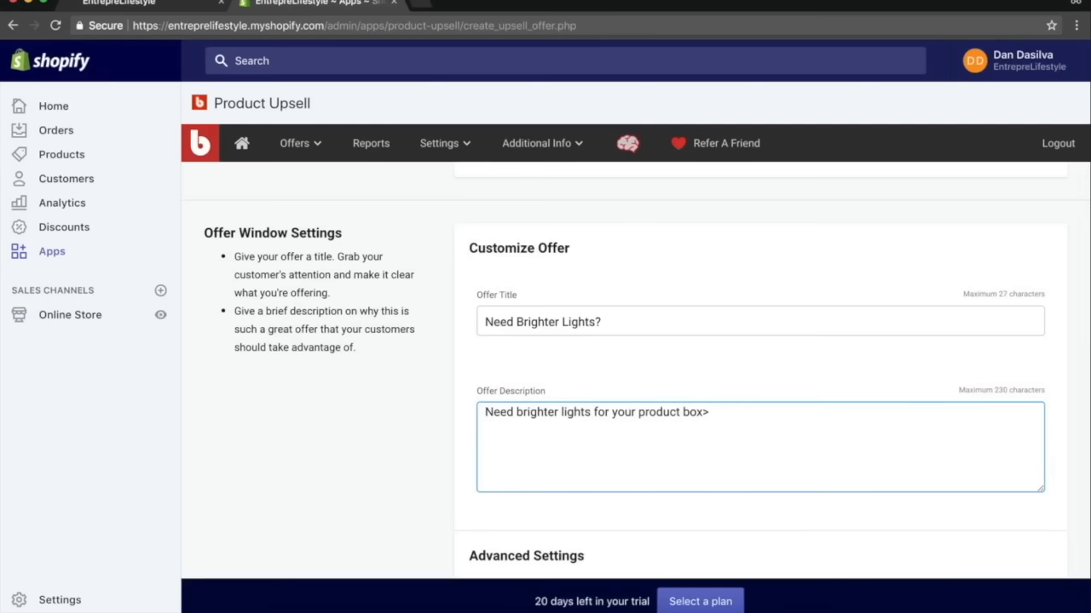
pyautogui.write('Check these out!')
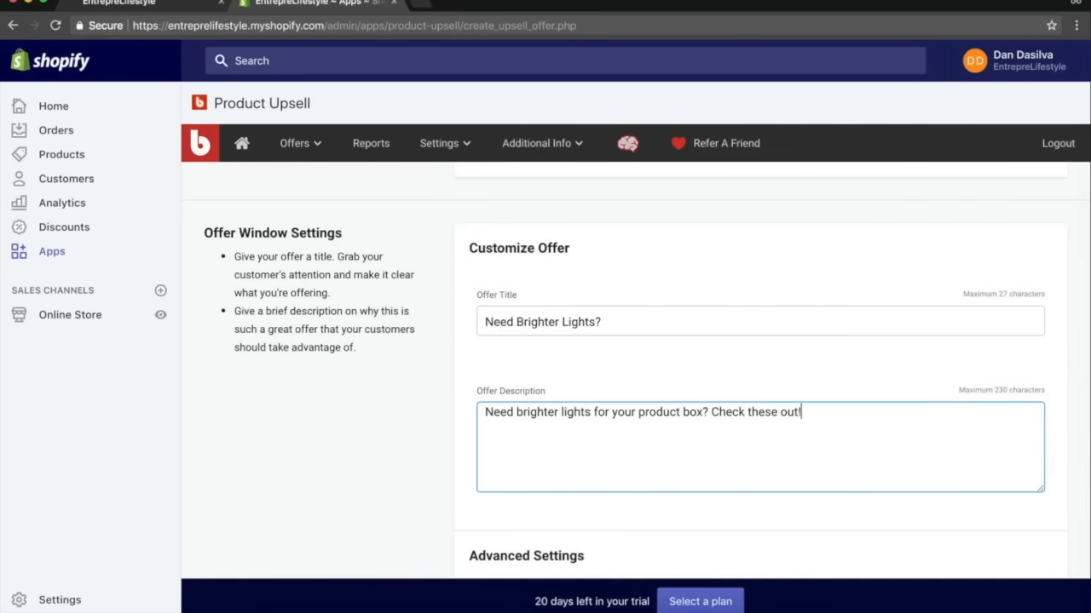
pyautogui.press('BackSpace')
pyautogui.write(', they are going to help boost')
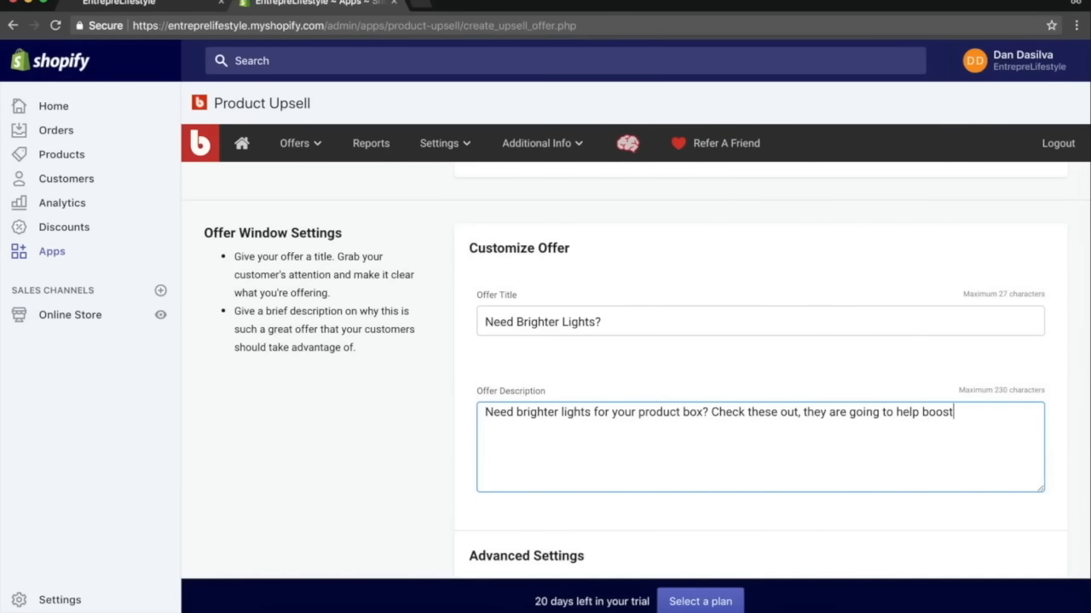
pyautogui.write(' your sales wi')
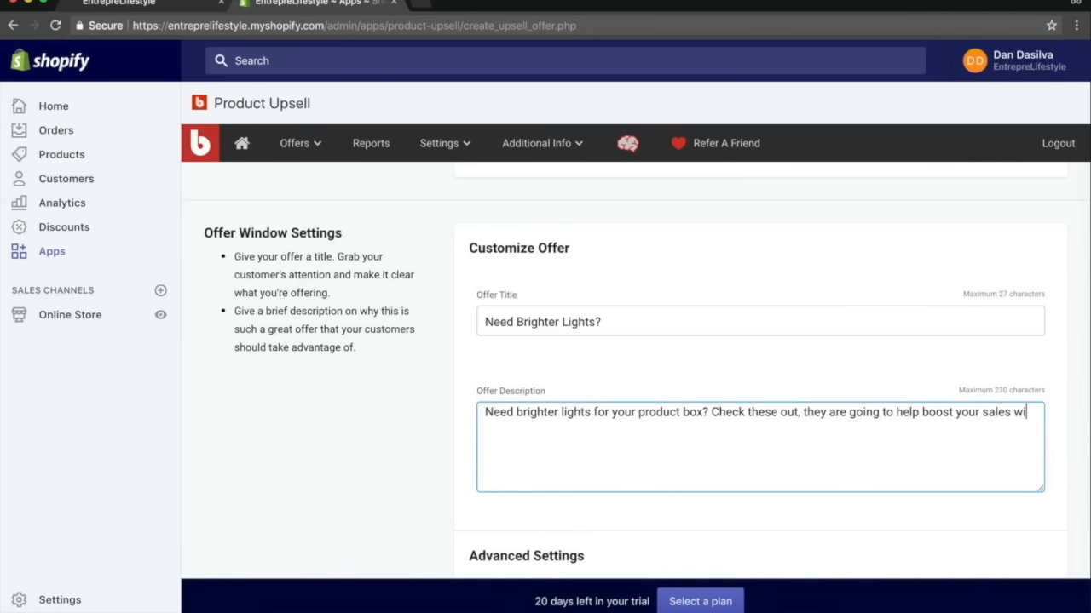
pyautogui.write('th m')
pyautogui.write('igher quality')
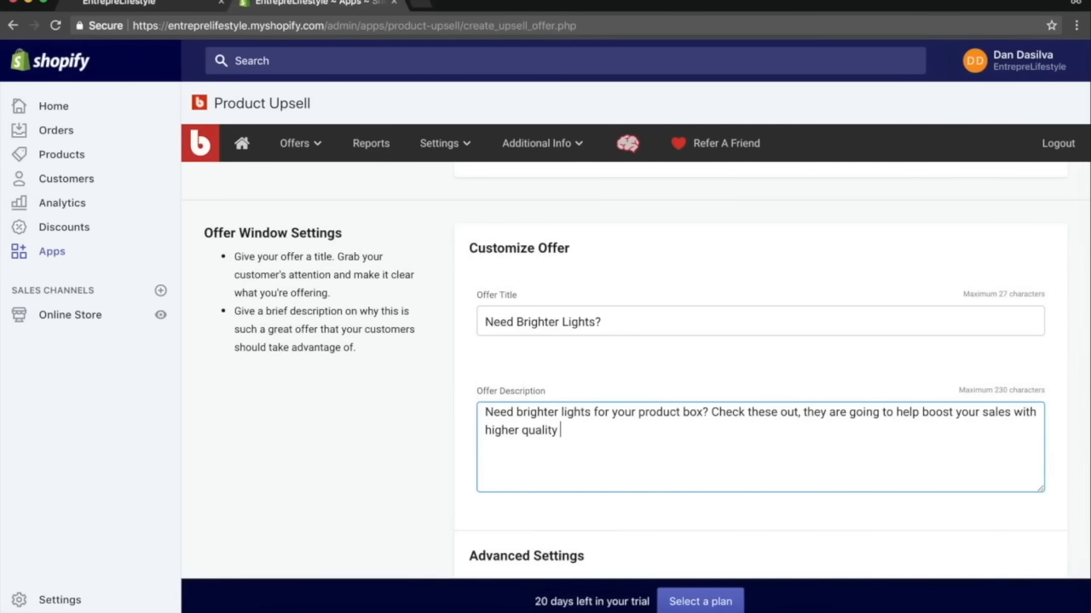
pyautogui.write(' and stunning product shots.')
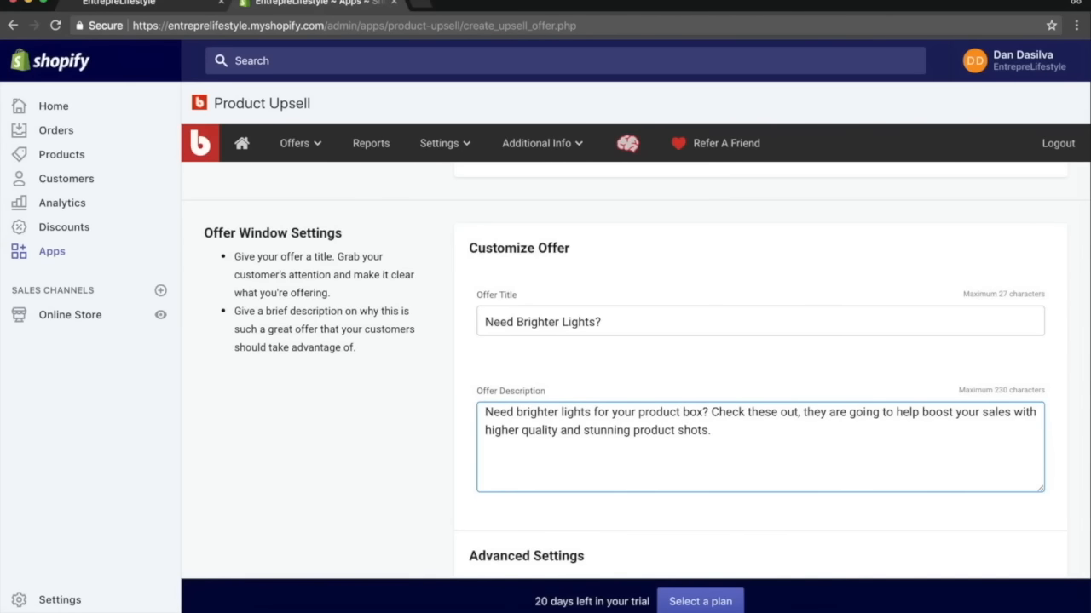
pyautogui.write('(65% OFF - TODAY ONLY')
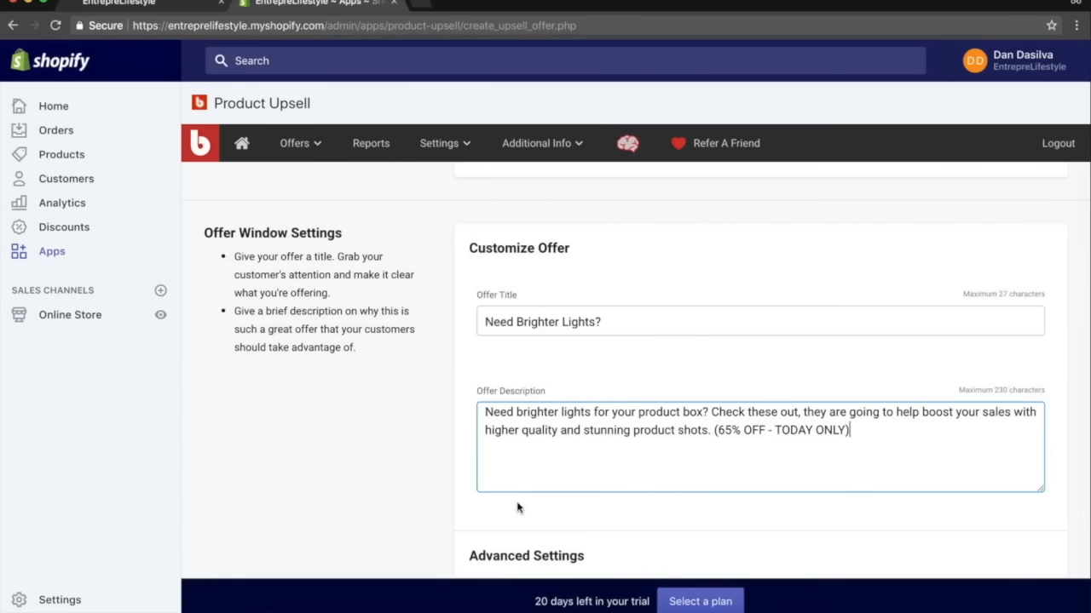
pyautogui.write(')')
# Save the new cross-sell offer, leaving the advanced settings unchecked.
pyautogui.scroll(-5, 517, 508)
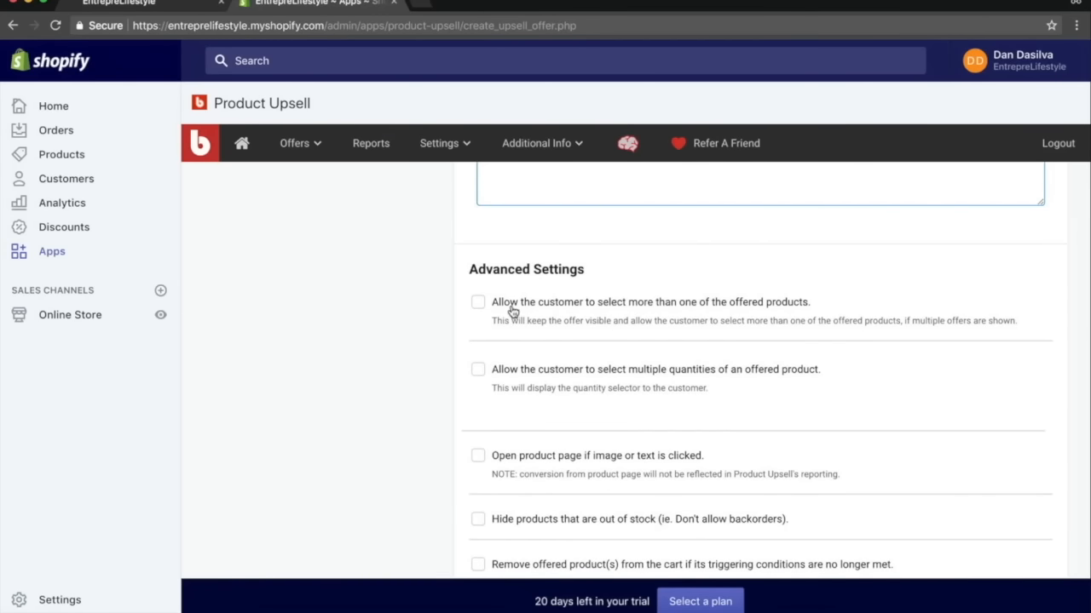
pyautogui.click(393, 318)
pyautogui.click(482, 314)
pyautogui.click(478, 309)
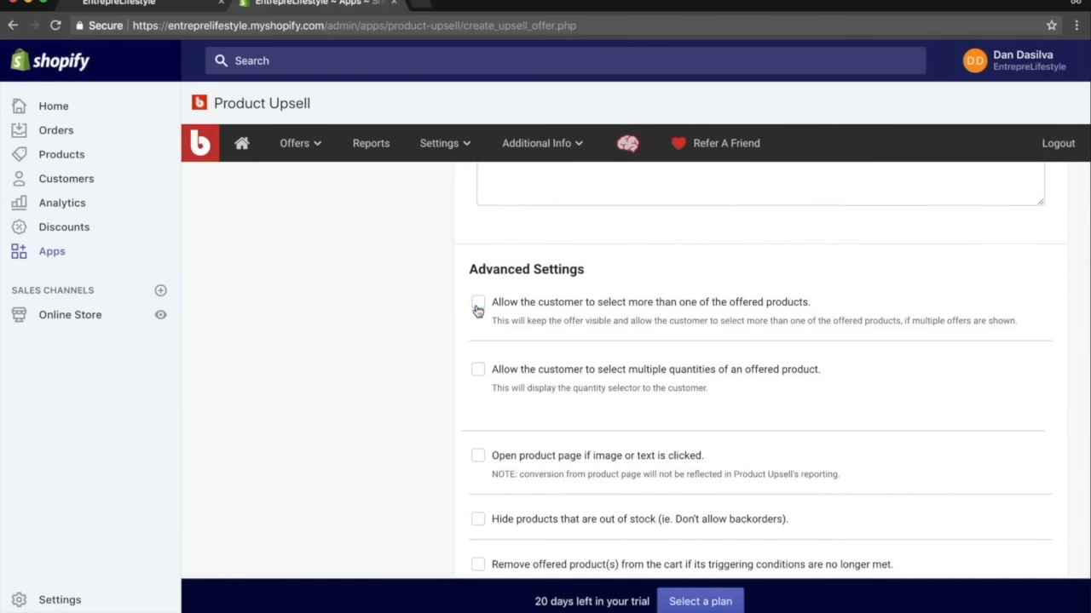
pyautogui.scroll(-3, 494, 370)
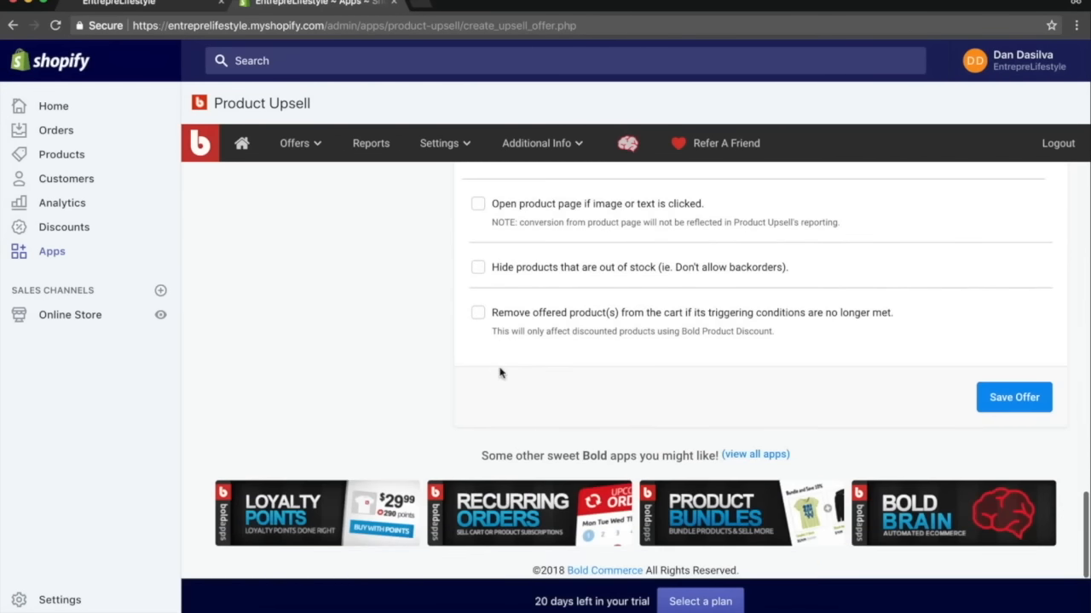
pyautogui.click(1011, 399)
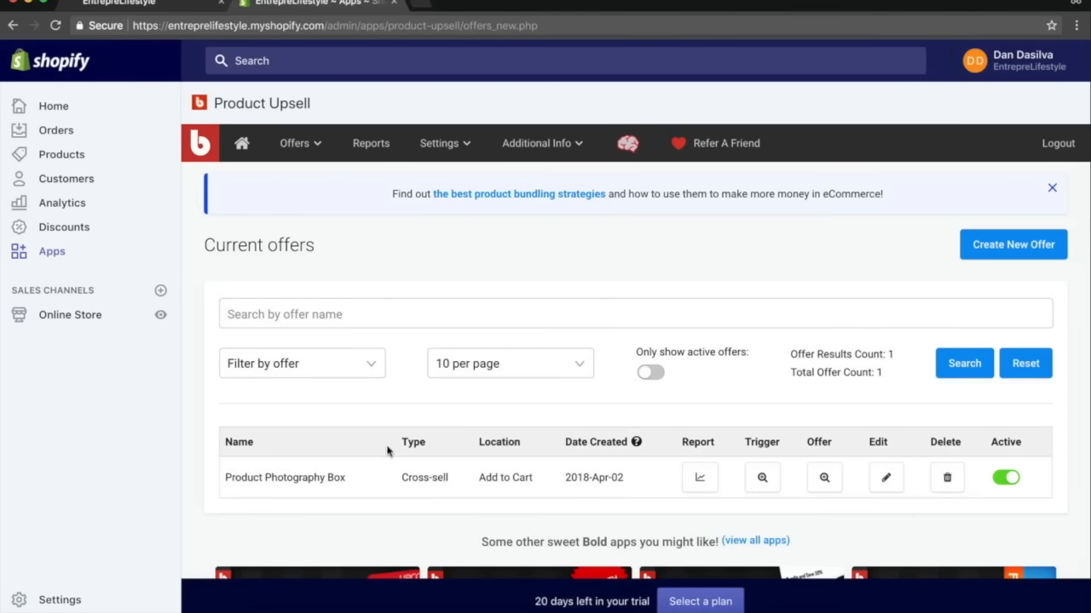
# Open the storefront and add the Product Photography Box to the cart to trigger the offer.
pyautogui.click(136, 4)
pyautogui.click(330, 27)
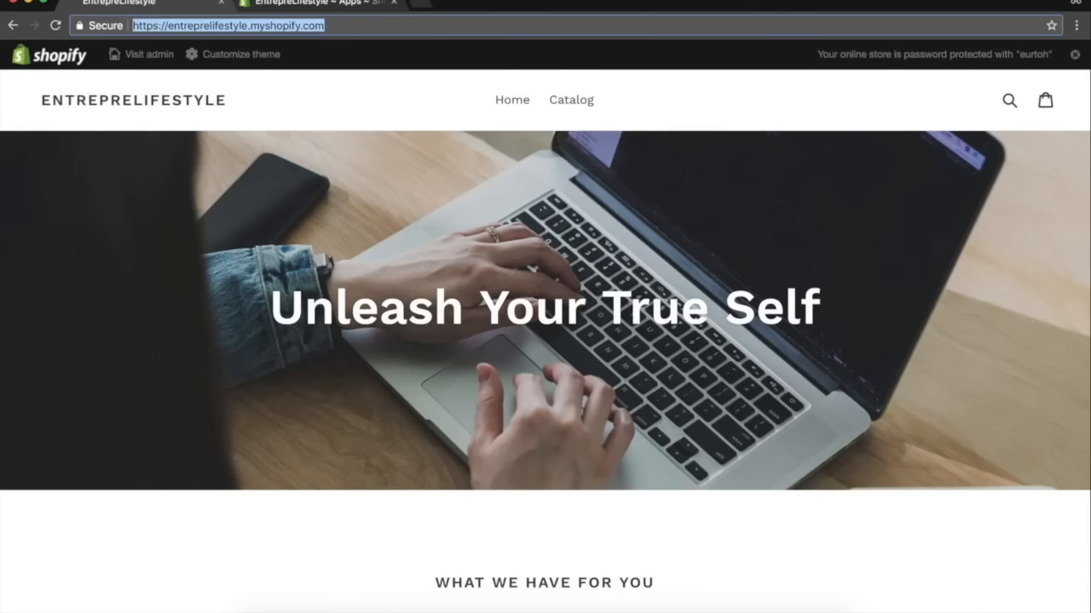
pyautogui.press('Return')
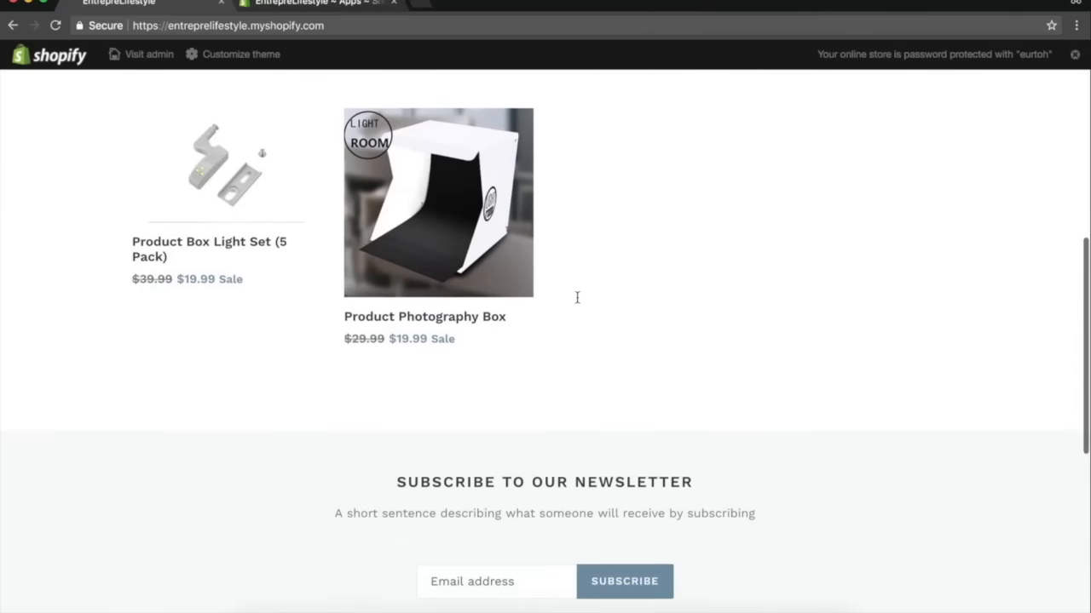
pyautogui.click(437, 196)
pyautogui.click(664, 264)
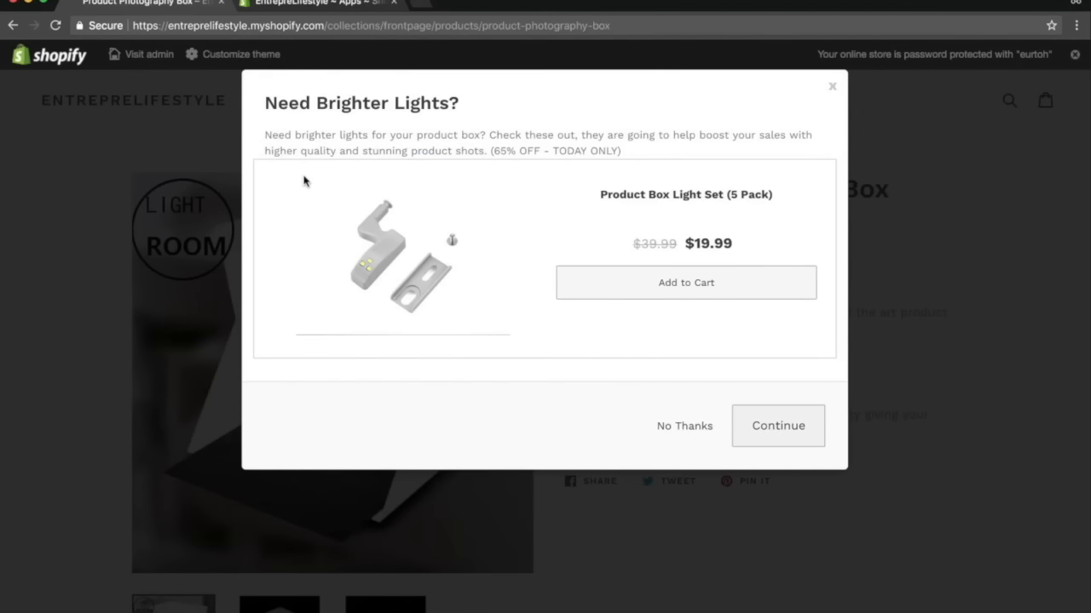
# Read the offer popup's title and description text.
pyautogui.moveTo(290, 117); pyautogui.dragTo(518, 105)
pyautogui.click(328, 146)
pyautogui.moveTo(363, 150); pyautogui.dragTo(528, 149)
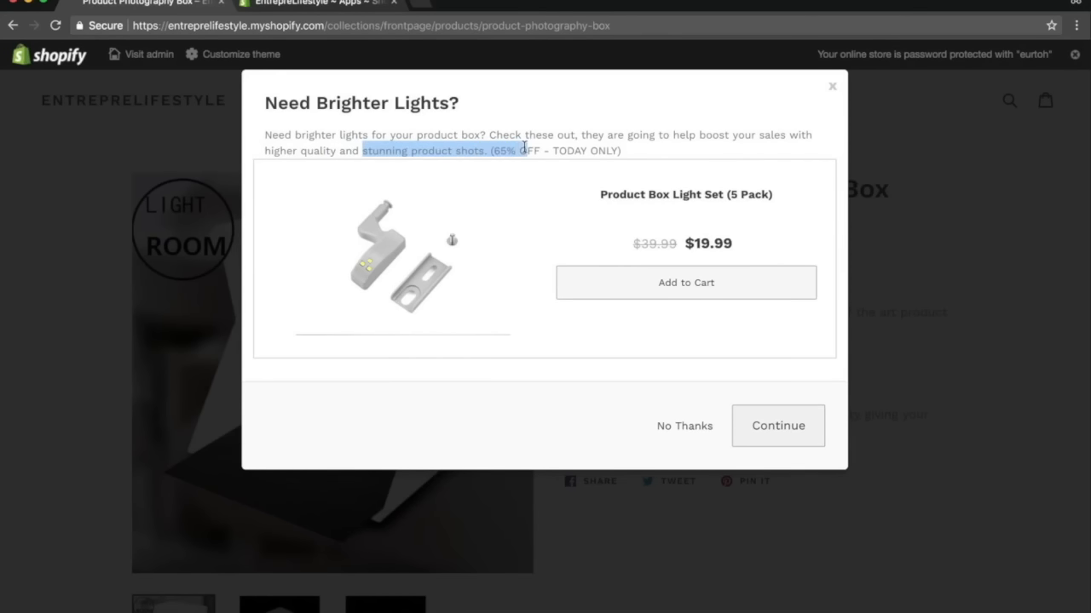
pyautogui.click(543, 151)
pyautogui.moveTo(632, 153); pyautogui.dragTo(482, 150)
pyautogui.click(660, 153)
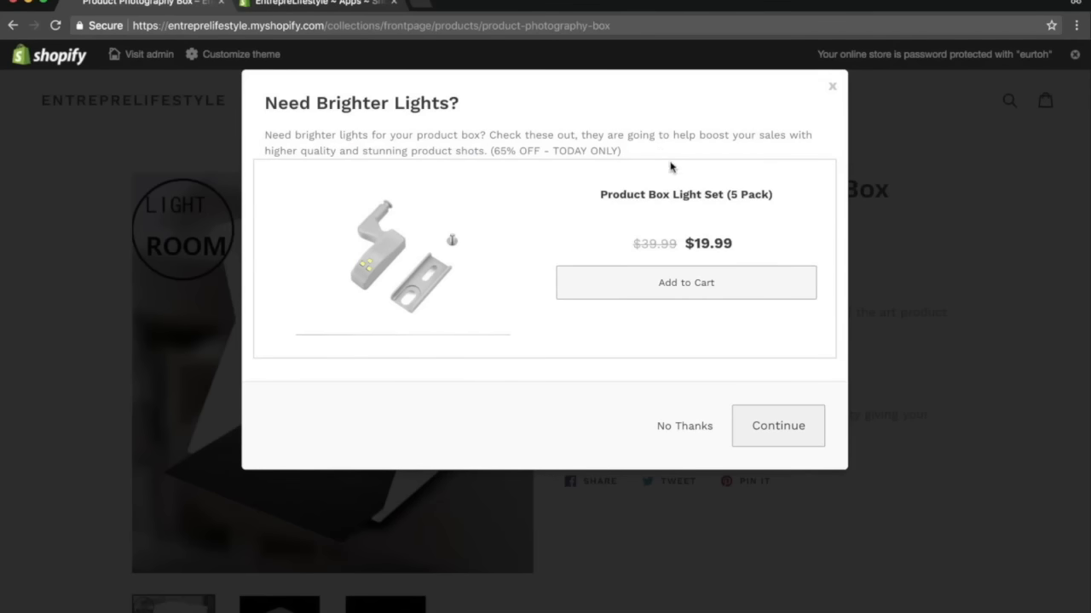
# Add the offered Product Box Light Set (5 Pack) from the popup and review both items in the cart.
pyautogui.click(771, 442)
pyautogui.click(672, 281)
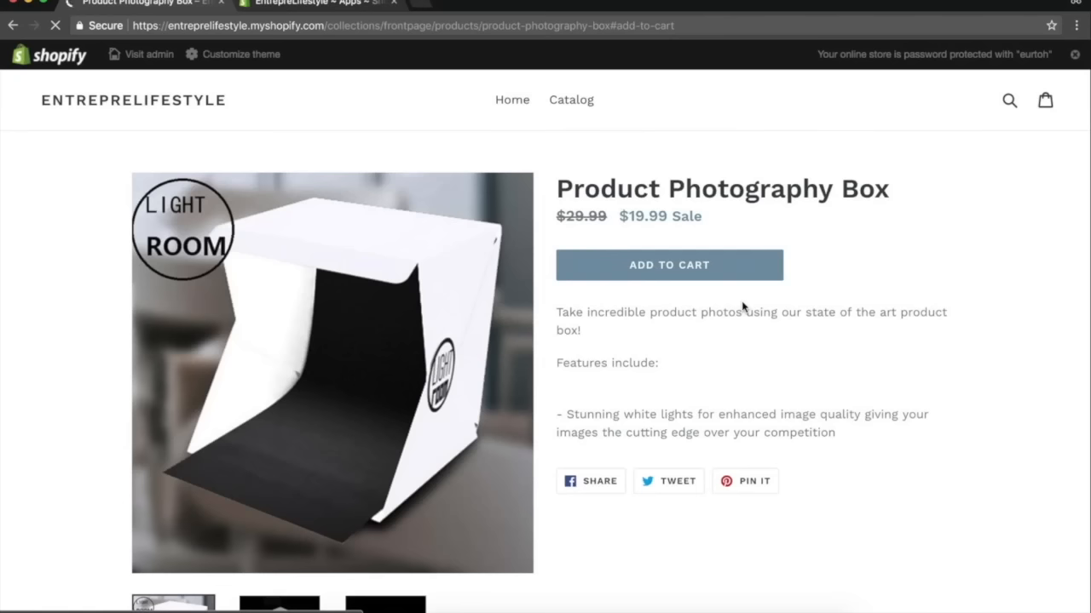
pyautogui.scroll(-2, 742, 304)
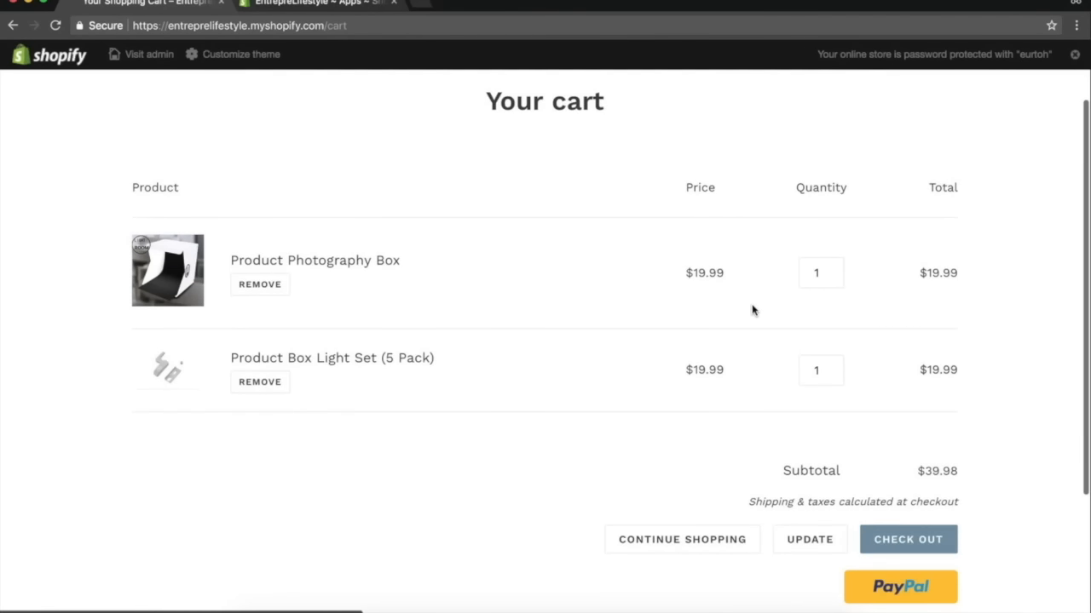
pyautogui.moveTo(953, 369); pyautogui.dragTo(875, 269)
pyautogui.click(873, 256)
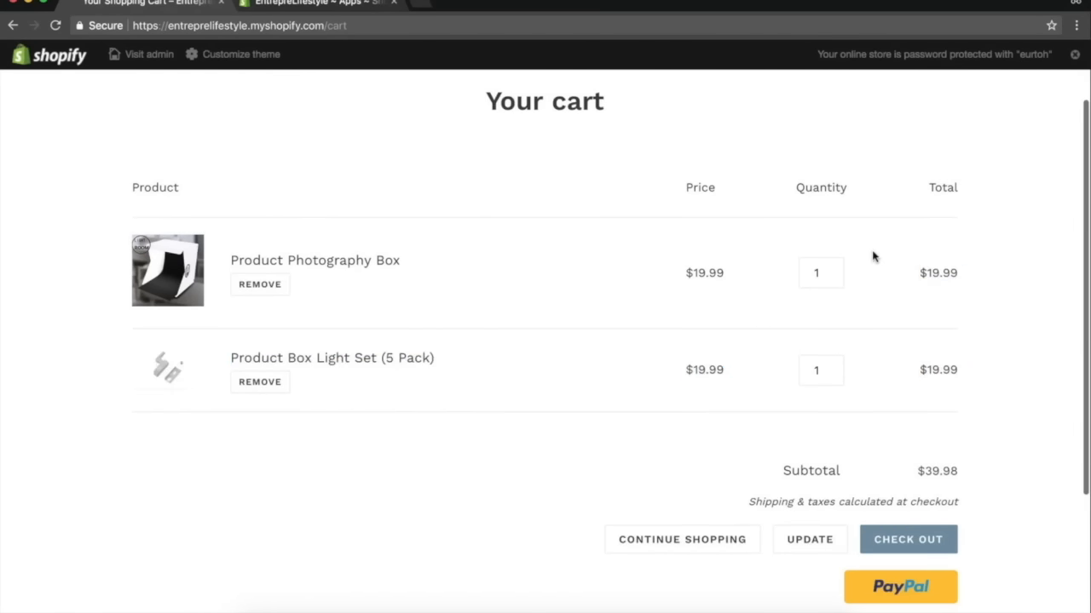
pyautogui.click(932, 546)
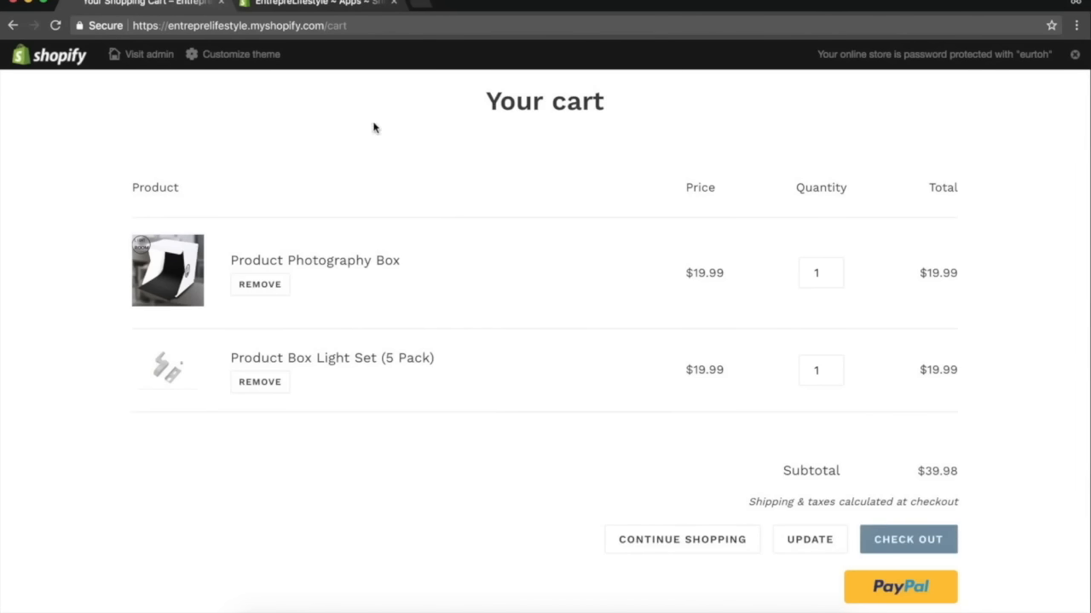
# Review the Product Photography Box offer report in the app, then return to the current offers list.
pyautogui.click(326, 7)
pyautogui.press('super+r')
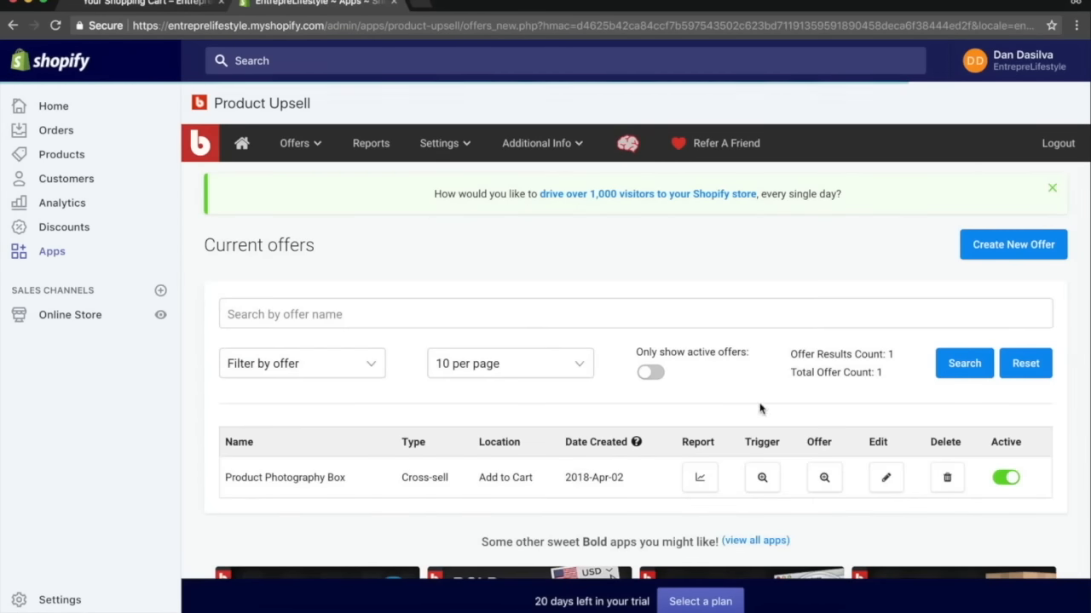
pyautogui.click(710, 483)
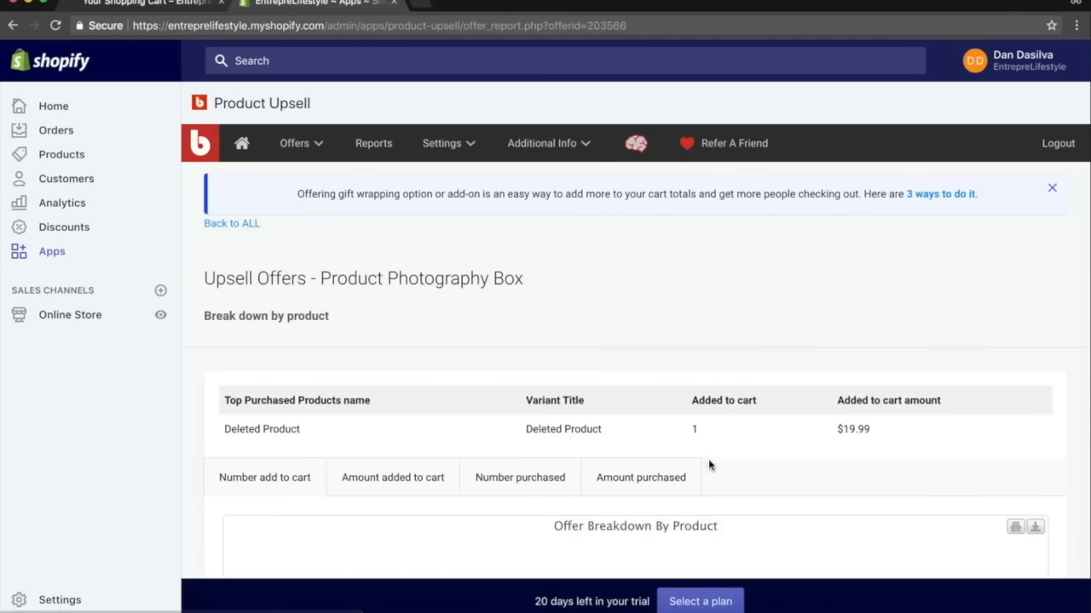
pyautogui.scroll(-6, 708, 460)
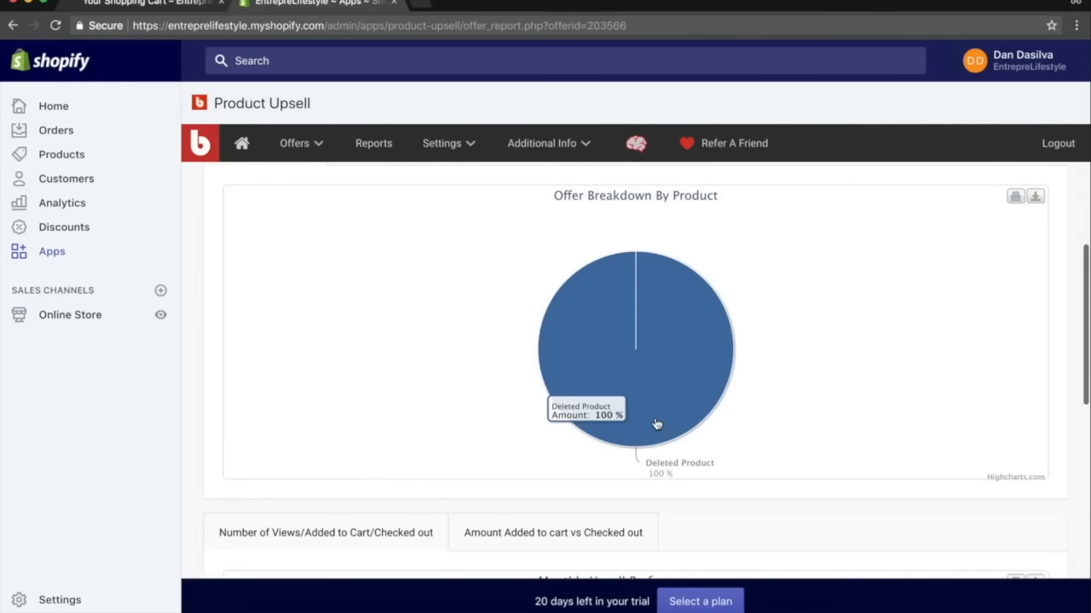
pyautogui.scroll(-4, 656, 423)
pyautogui.scroll(8, 656, 423)
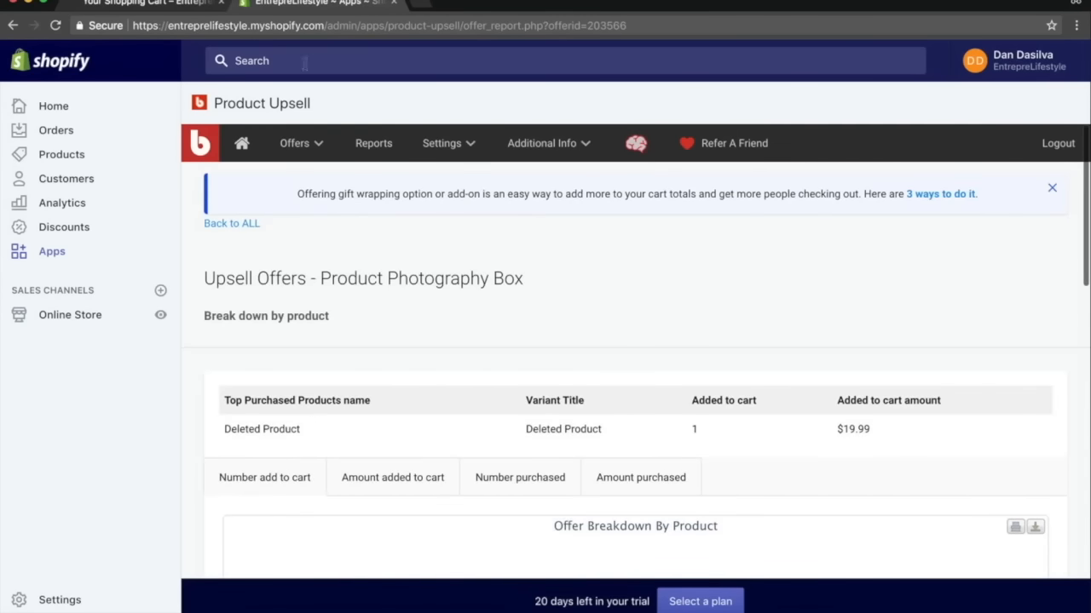
pyautogui.click(300, 144)
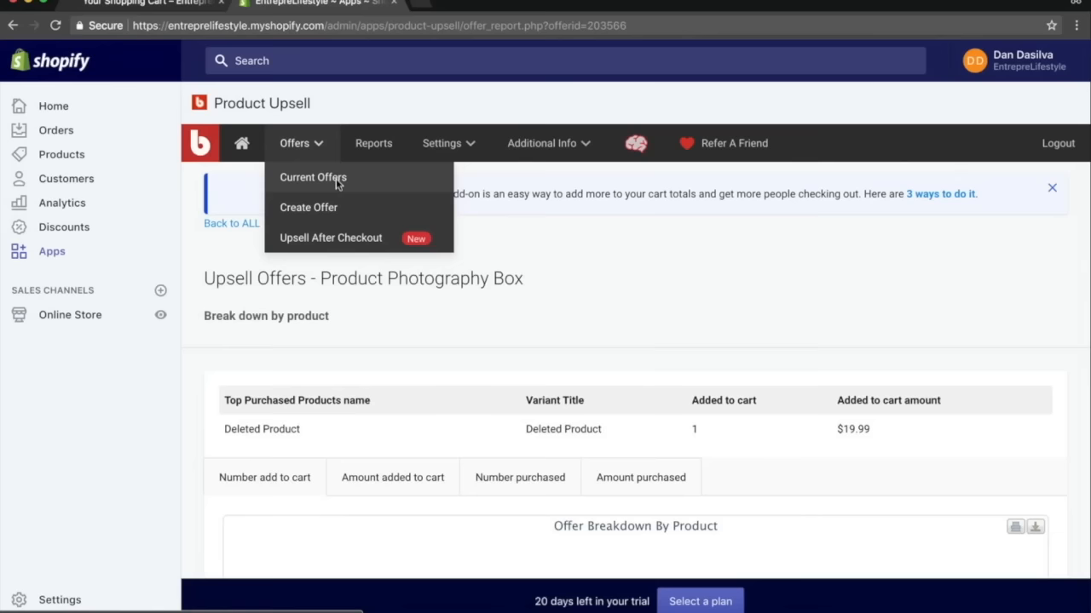
pyautogui.click(332, 184)
# Edit the Product Photography Box offer to allow multiple quantities of an offered product and hide out-of-stock products, then save it.
pyautogui.scroll(-2, 724, 341)
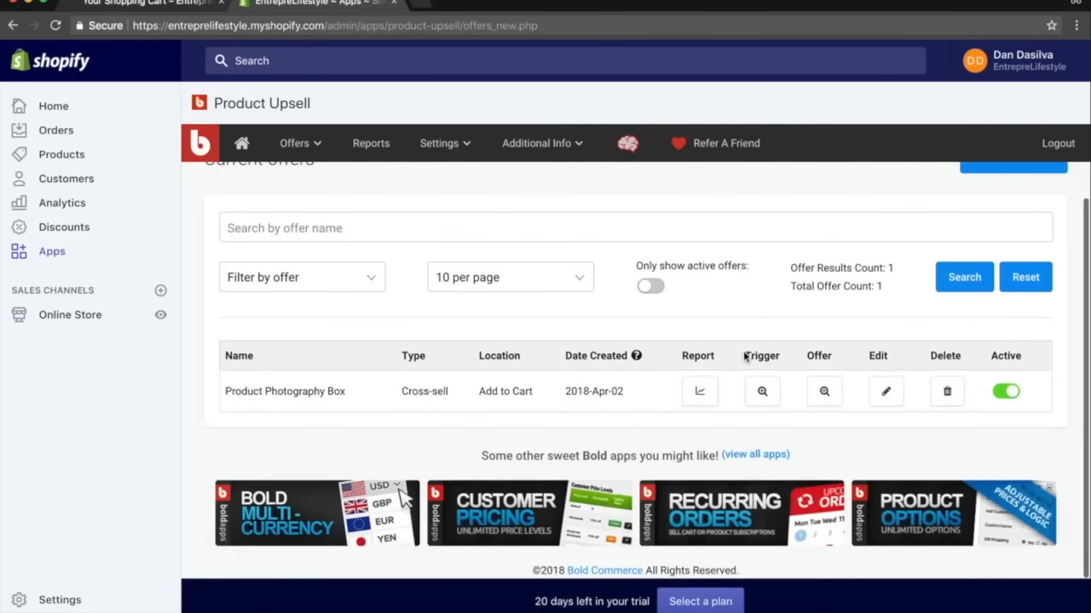
pyautogui.click(883, 391)
pyautogui.scroll(-10, 698, 380)
pyautogui.scroll(-6, 698, 380)
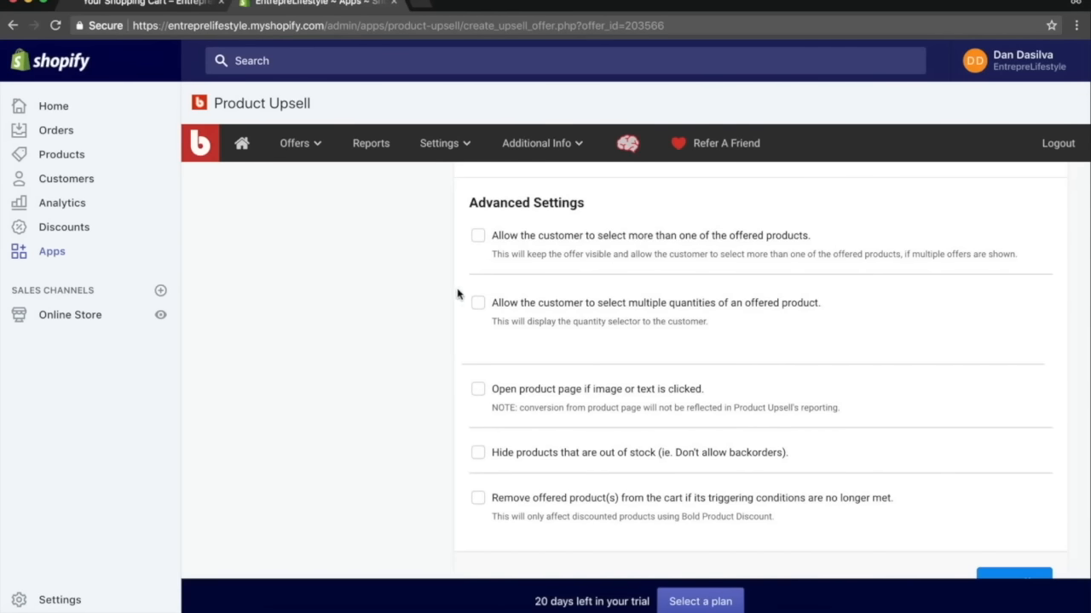
pyautogui.click(522, 305)
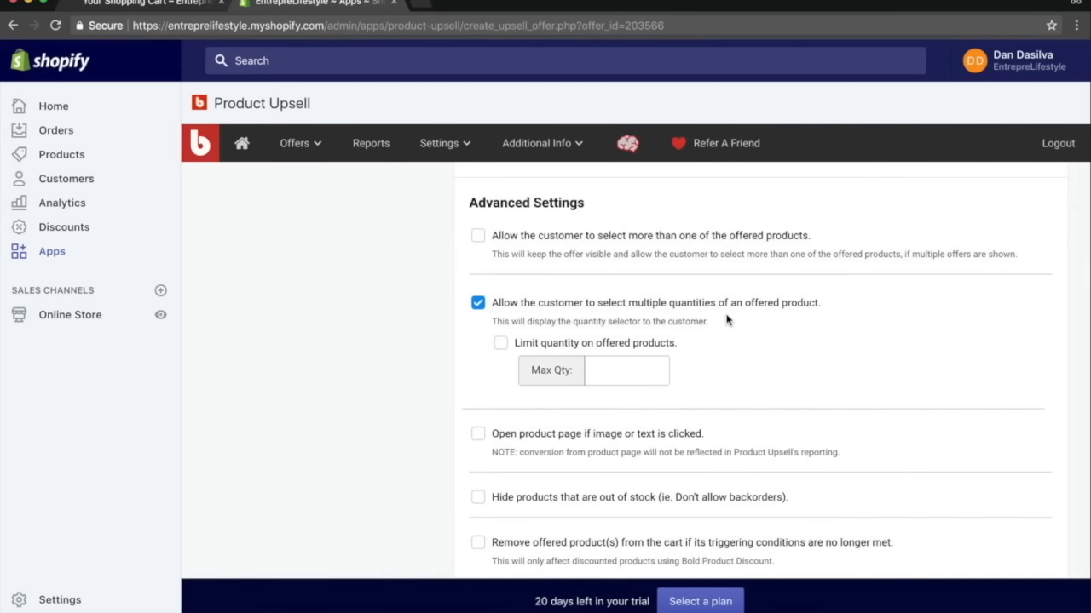
pyautogui.scroll(-3, 727, 320)
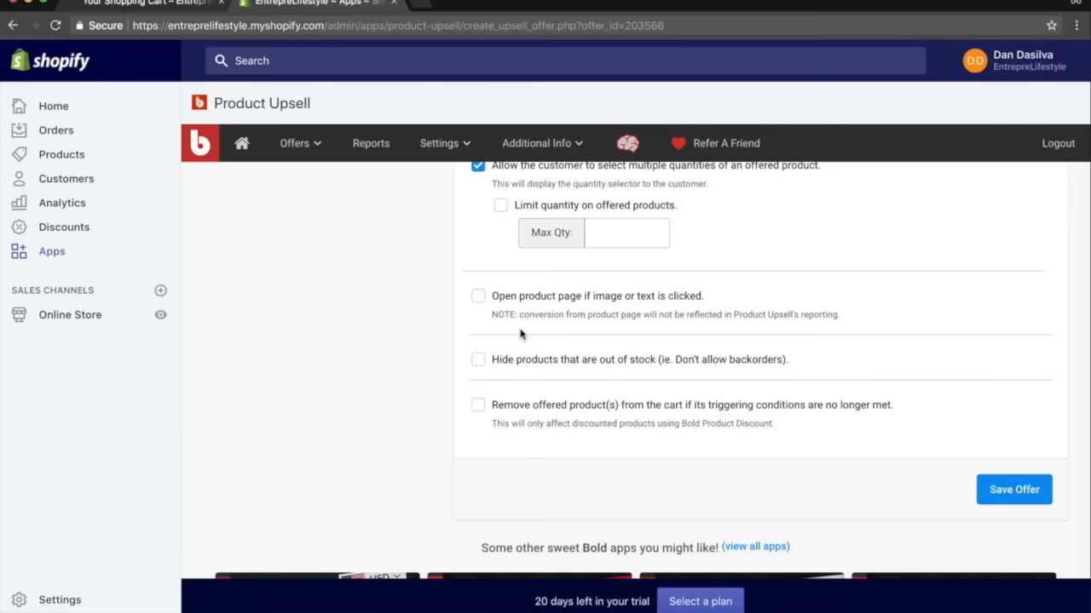
pyautogui.click(511, 363)
pyautogui.scroll(-2, 401, 337)
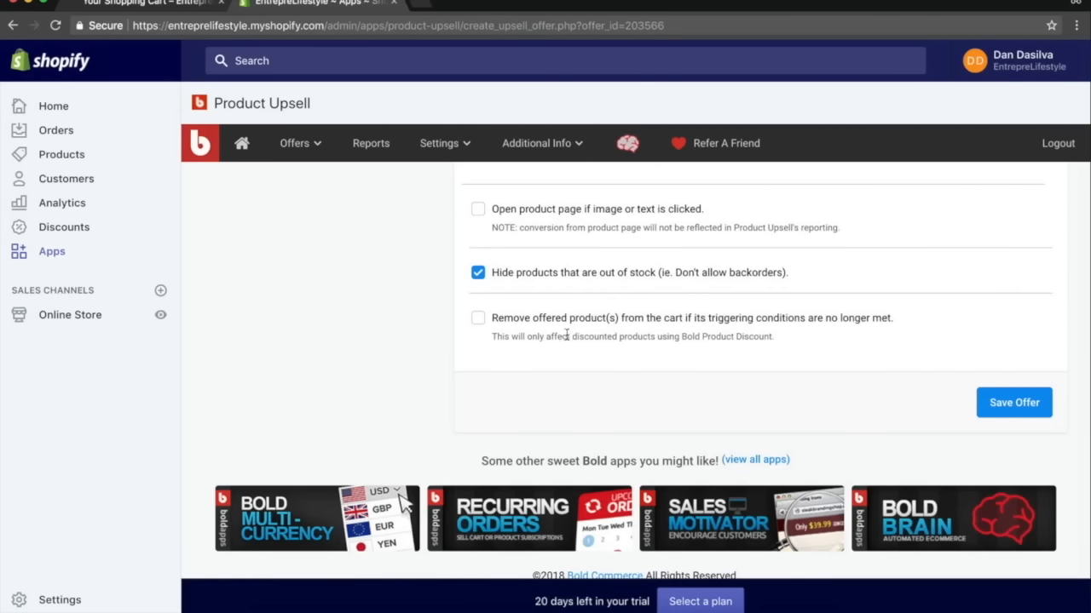
pyautogui.click(1014, 403)
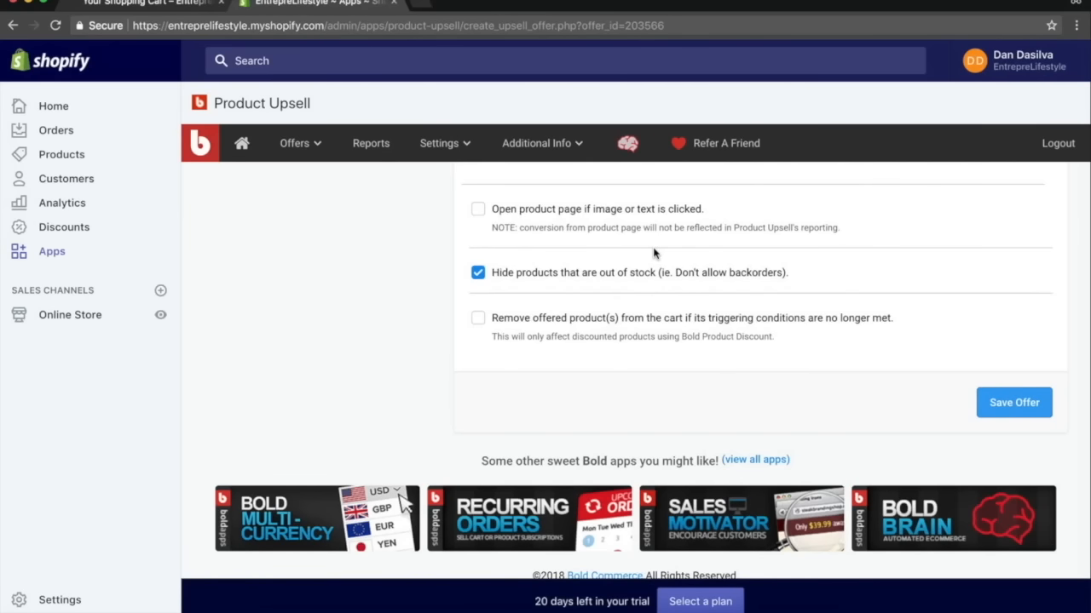
# Switch to the storefront cart and remove both items from it.
pyautogui.click(145, 3)
pyautogui.click(265, 285)
pyautogui.click(265, 361)
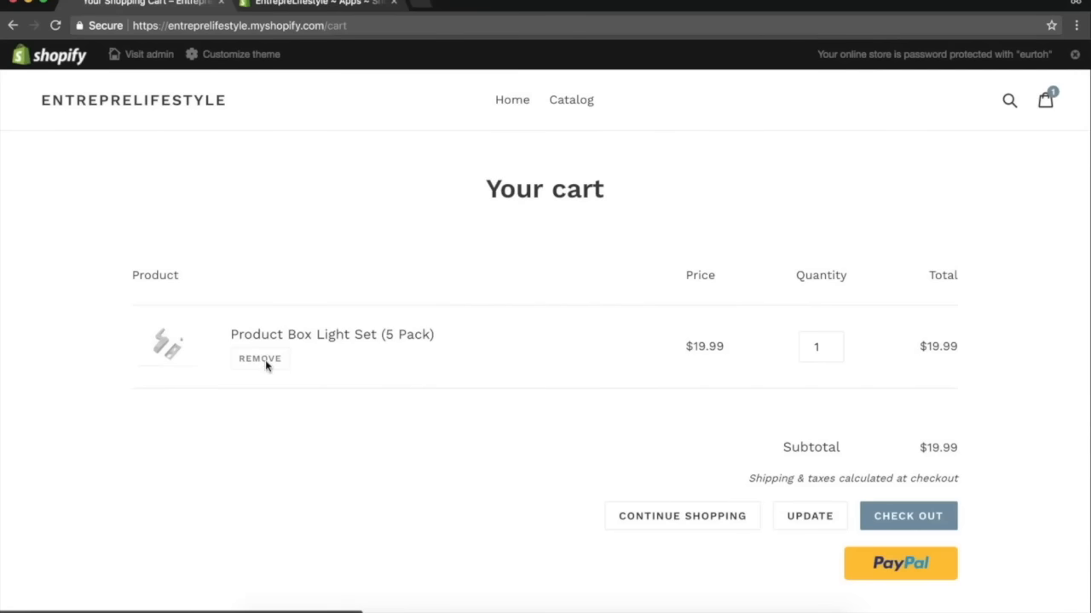
# Open the Product Photography Box from the catalog and add it to the cart to trigger the offer.
pyautogui.click(558, 106)
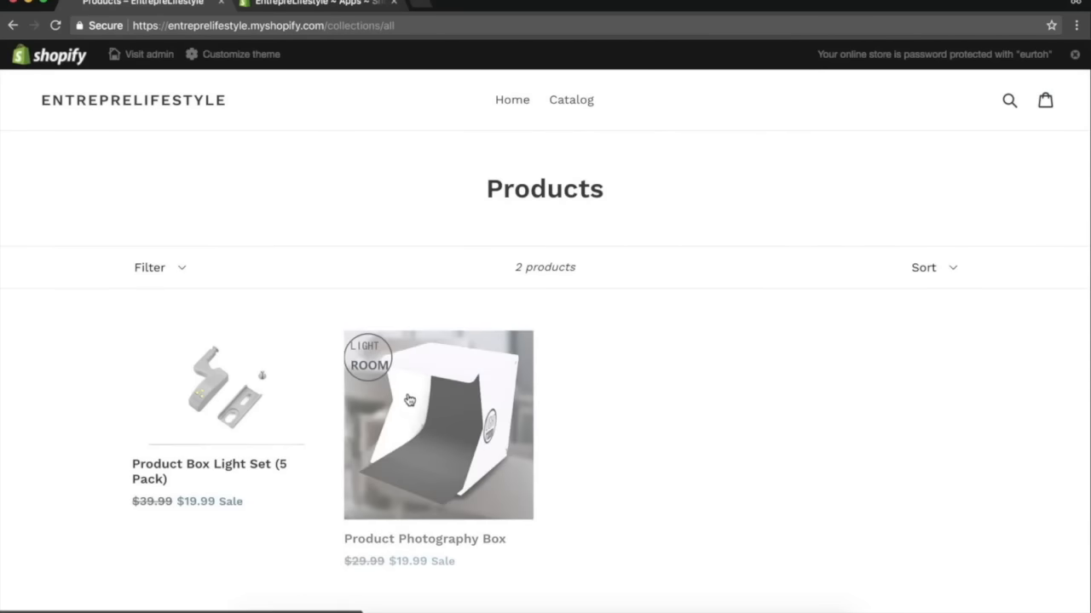
pyautogui.click(439, 425)
pyautogui.click(662, 264)
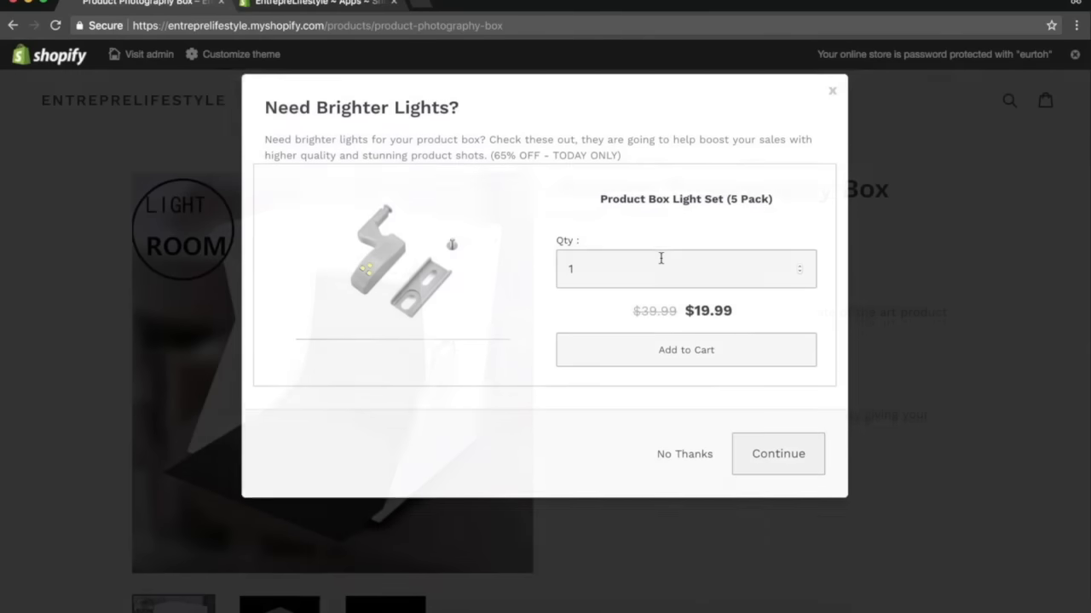
# Set the offered Product Box Light Set (5 Pack) quantity to 18, try adding it, and continue to the cart.
pyautogui.click(702, 259)
pyautogui.write('8')
pyautogui.click(775, 198)
pyautogui.click(681, 348)
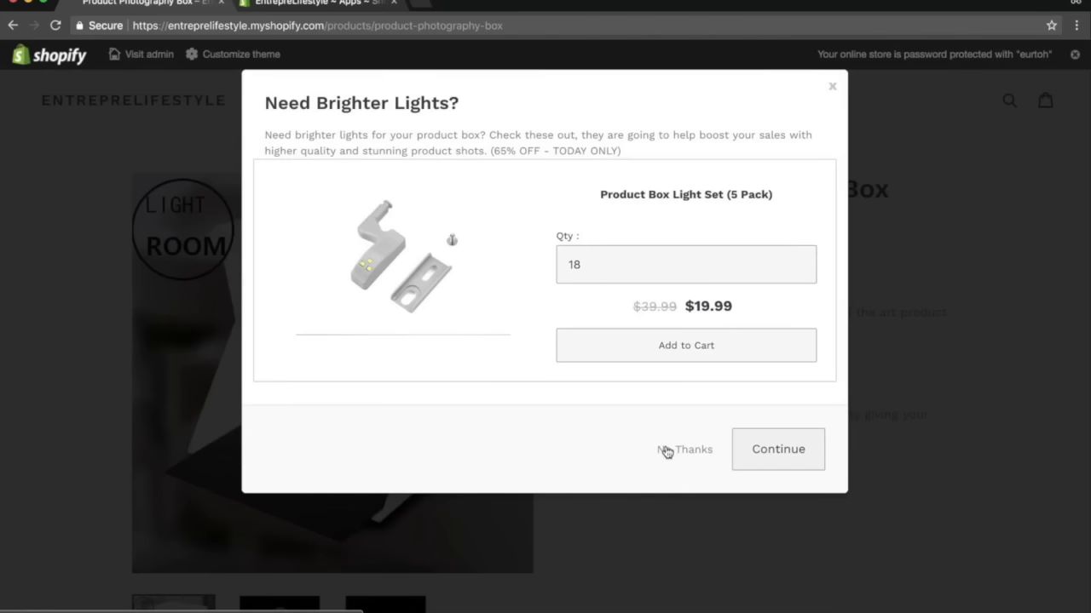
pyautogui.click(772, 467)
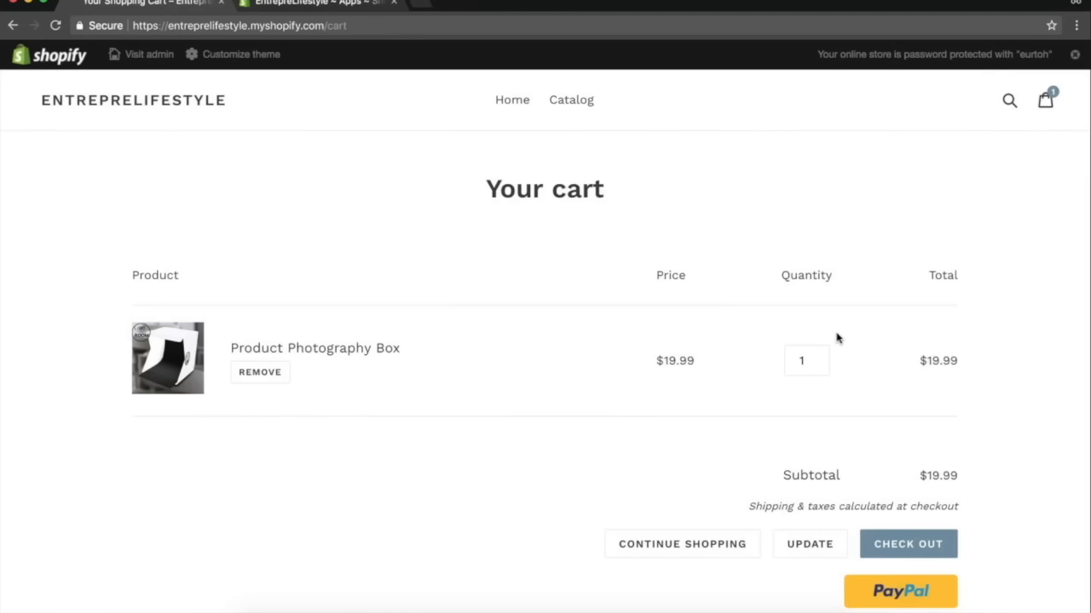
# Review the Product Photography Box offer report in the admin again.
pyautogui.click(282, 8)
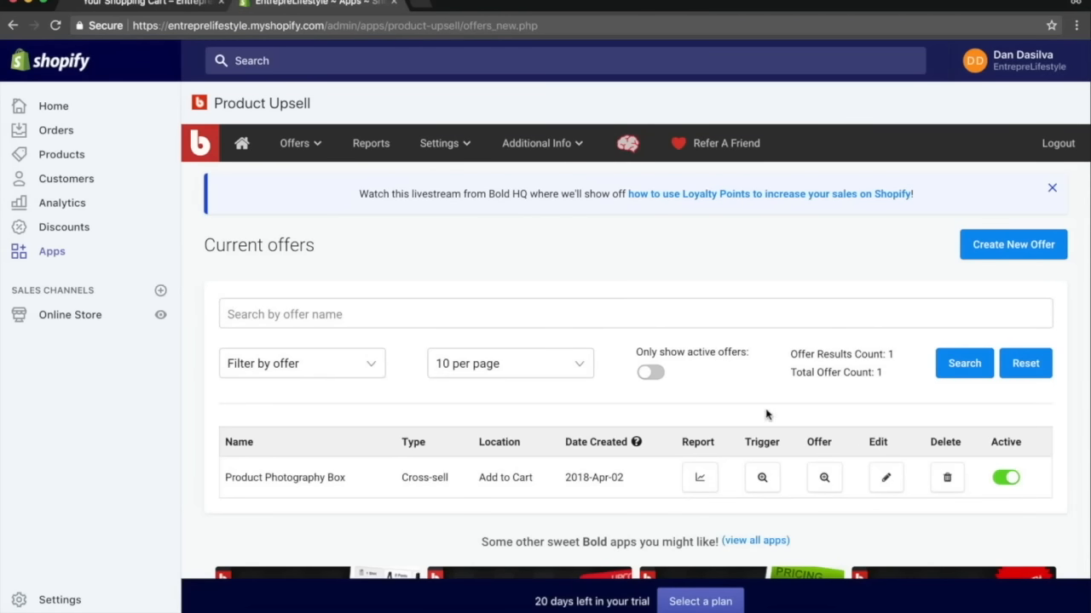
pyautogui.click(694, 475)
pyautogui.scroll(-5, 694, 474)
pyautogui.scroll(2, 682, 469)
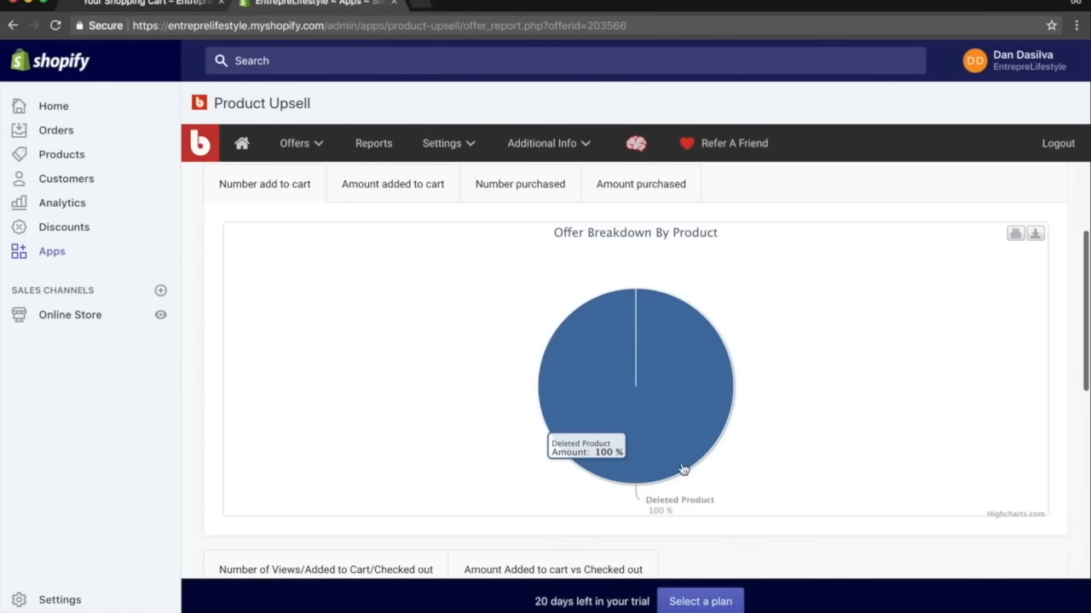
pyautogui.scroll(3, 682, 468)
# Open the TriFunnels app and start a new funnel nicknamed "My Photohraphy Funnel".
pyautogui.click(53, 253)
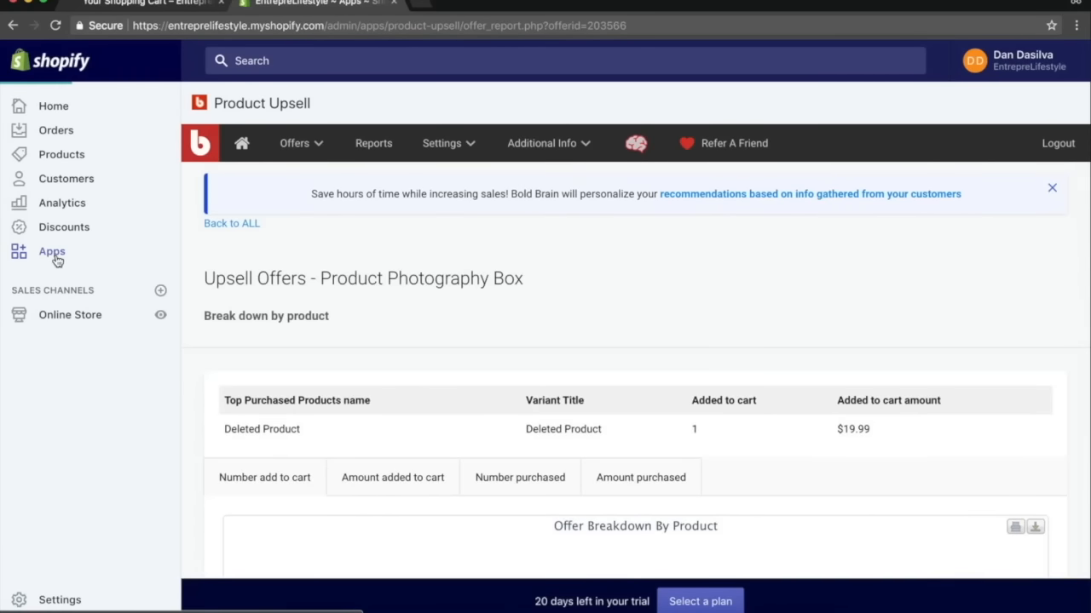
pyautogui.click(372, 282)
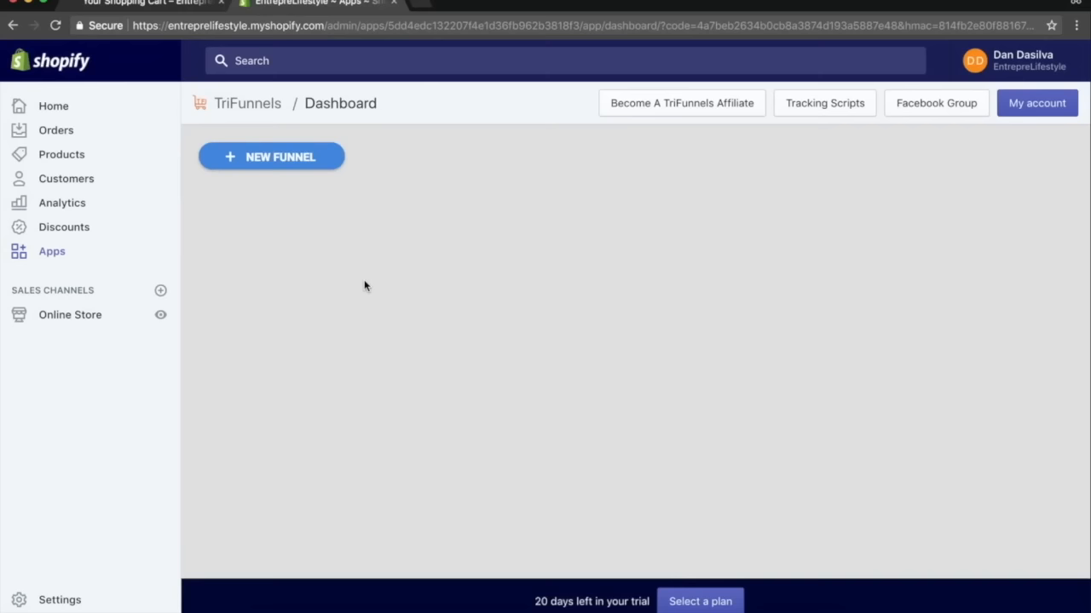
pyautogui.click(282, 158)
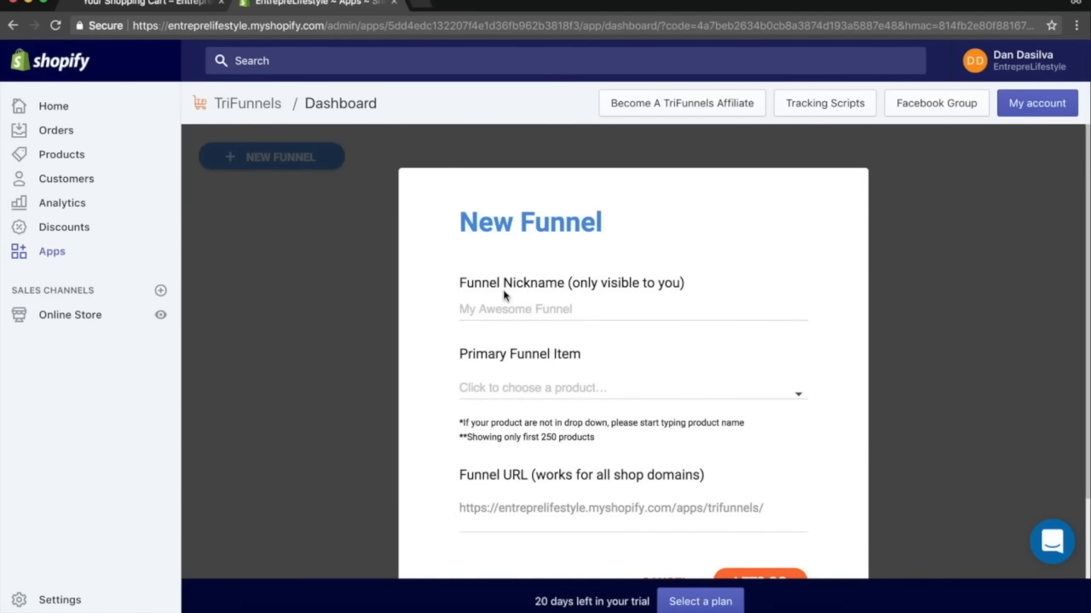
pyautogui.write('My Pho')
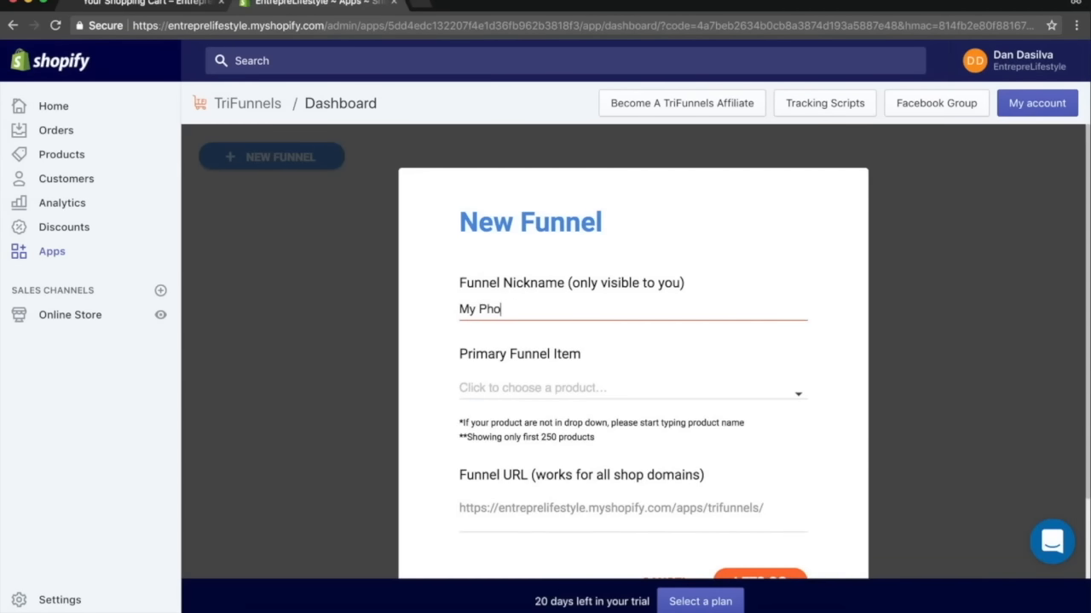
pyautogui.write('tohraphy Funnel')
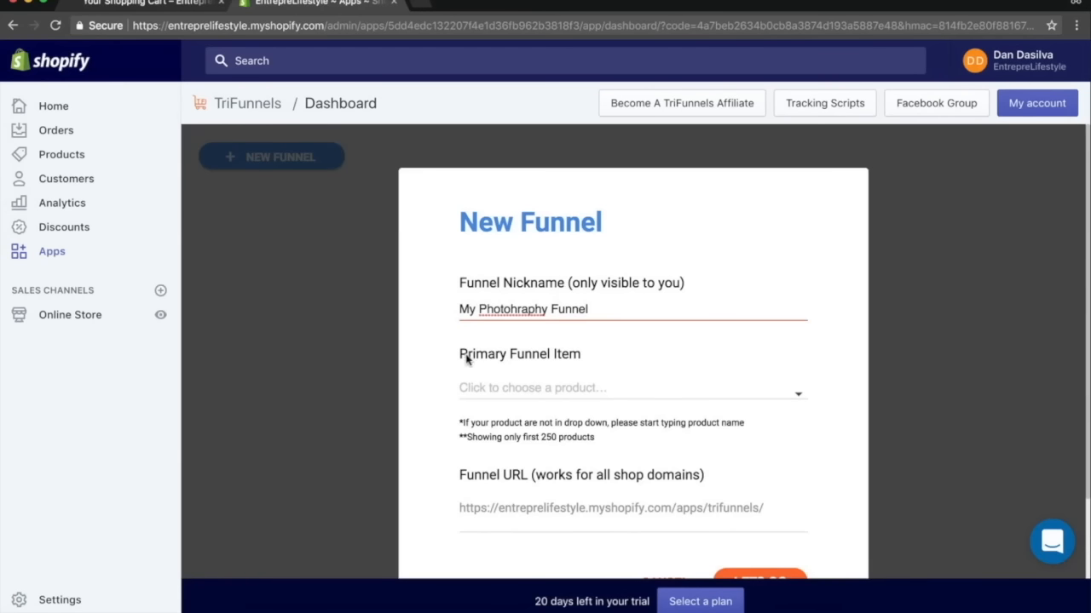
# Choose Product Photography Box as the funnel's primary item.
pyautogui.click(463, 391)
pyautogui.scroll(-1, 567, 452)
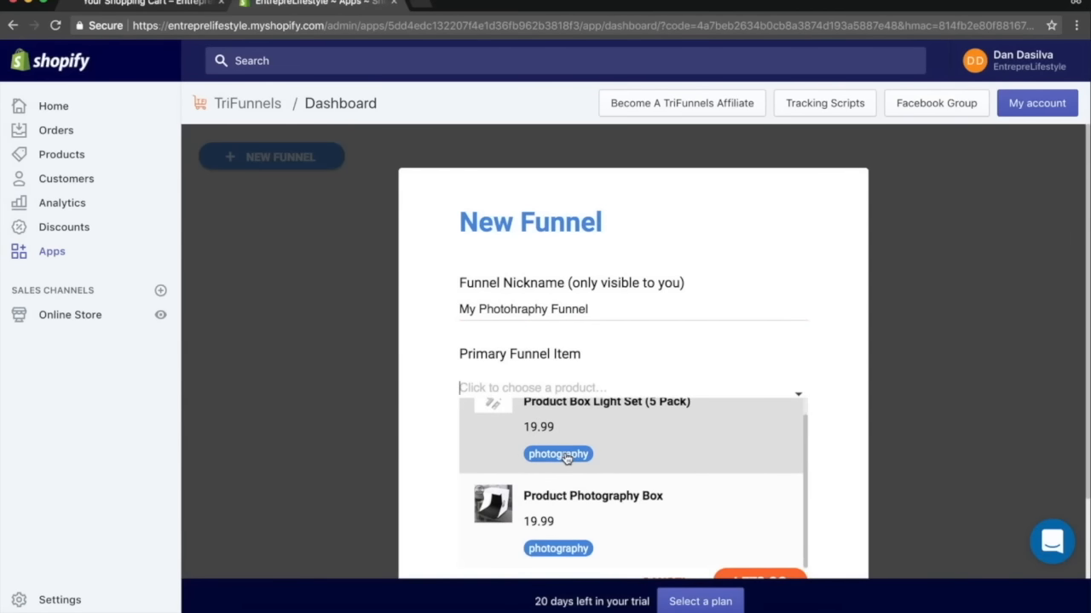
pyautogui.scroll(-1, 856, 426)
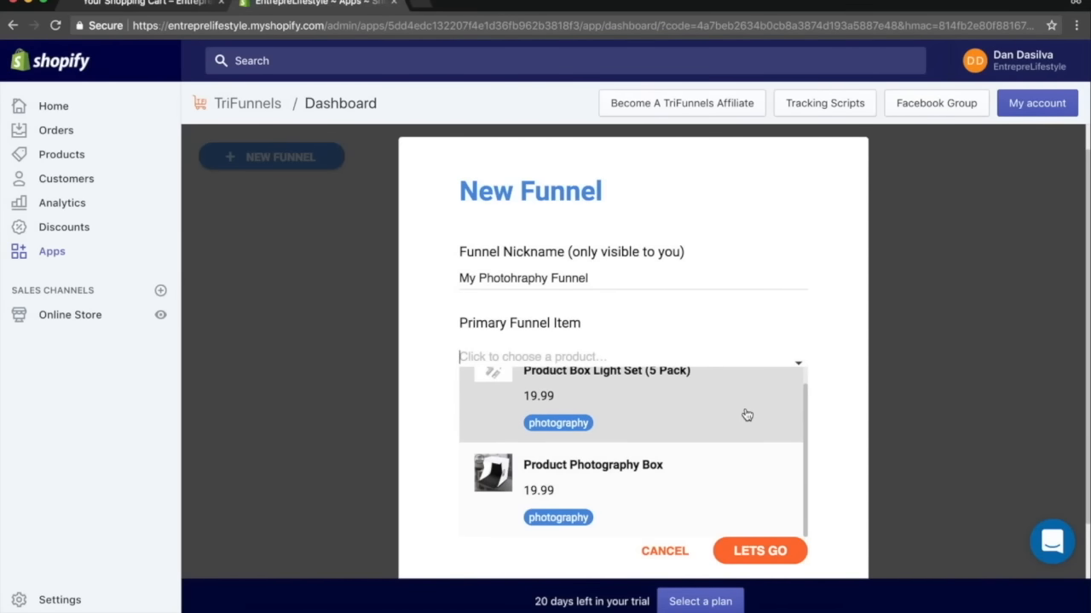
pyautogui.scroll(1, 746, 415)
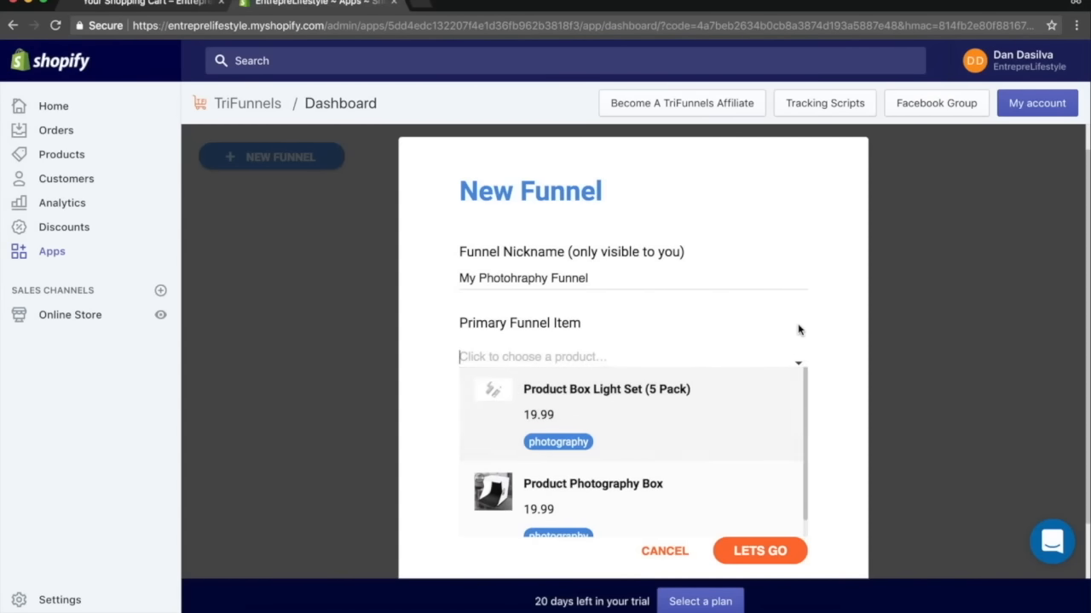
pyautogui.scroll(-1, 798, 327)
pyautogui.click(658, 467)
# Enter a funnel URL and create the funnel.
pyautogui.click(608, 447)
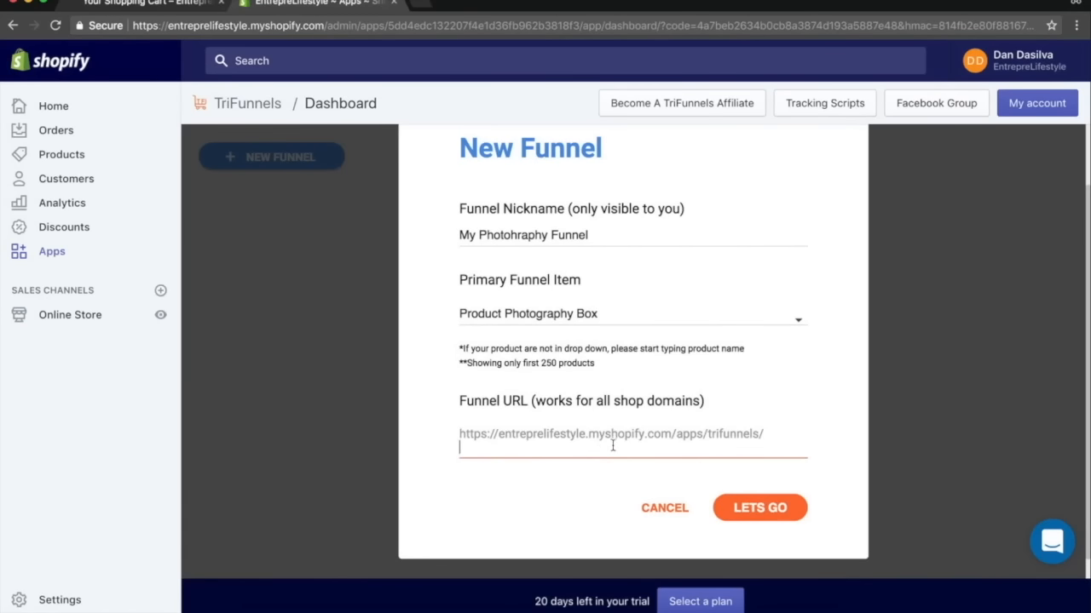
pyautogui.write('ph')
pyautogui.press('BackSpace')
pyautogui.press('BackSpace')
pyautogui.press('BackSpace')
pyautogui.press('BackSpace')
pyautogui.press('BackSpace')
pyautogui.press('BackSpace')
pyautogui.press('BackSpace')
pyautogui.write('hoto 1')
pyautogui.click(781, 507)
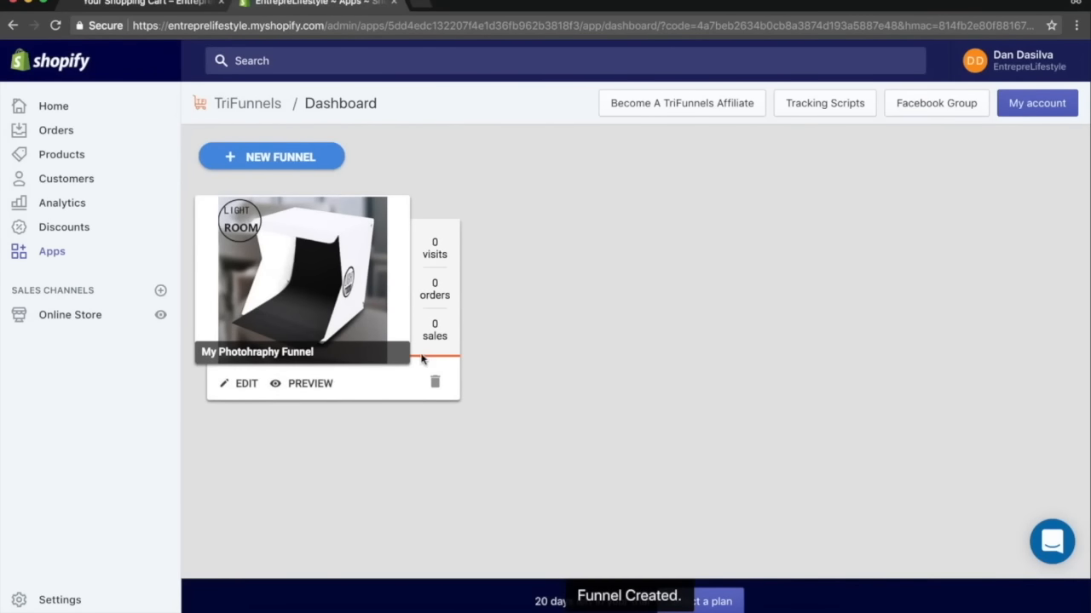
# Edit the funnel, add the Product Box Light Set (5 Pack) node and connect it from the Product node.
pyautogui.click(240, 383)
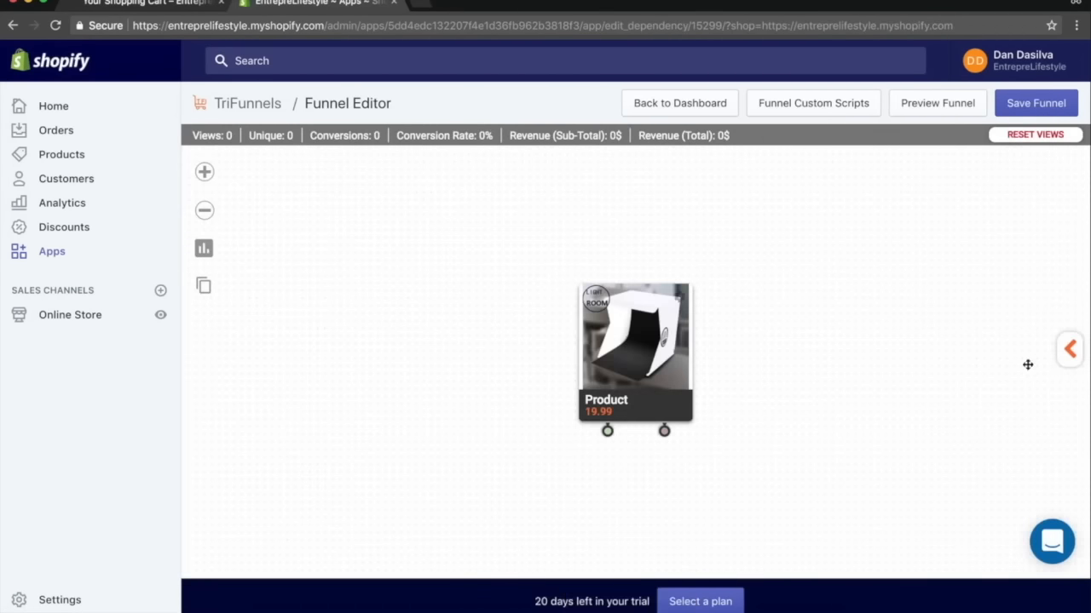
pyautogui.click(1070, 349)
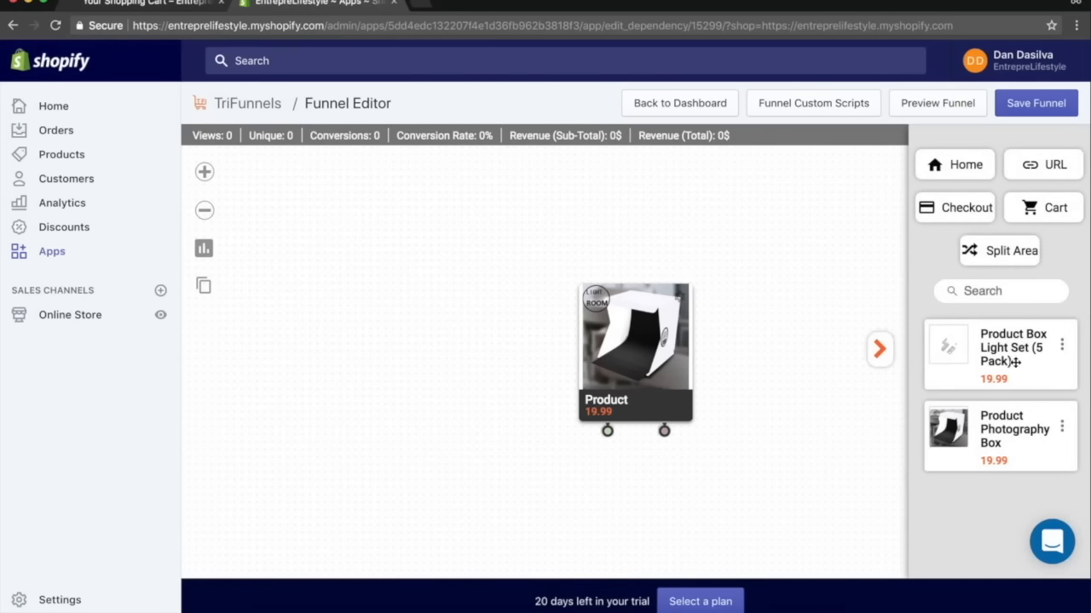
pyautogui.moveTo(973, 365); pyautogui.dragTo(411, 550)
pyautogui.moveTo(525, 346); pyautogui.dragTo(439, 484)
pyautogui.moveTo(438, 532); pyautogui.dragTo(400, 405)
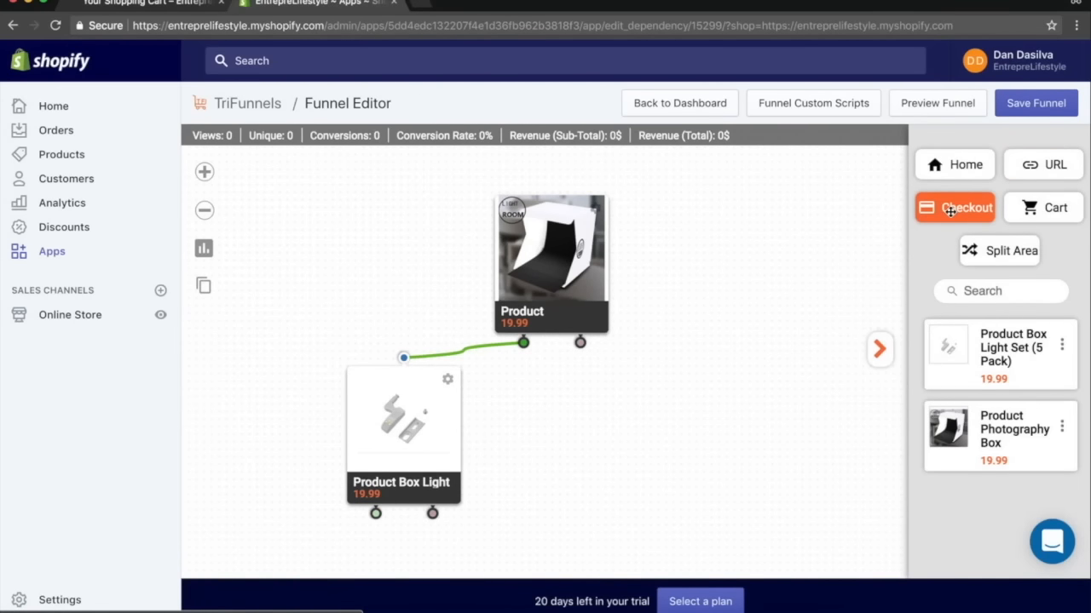
# Add a Checkout node and connect it from the Product Box Light node's accept output.
pyautogui.moveTo(954, 207); pyautogui.dragTo(501, 545)
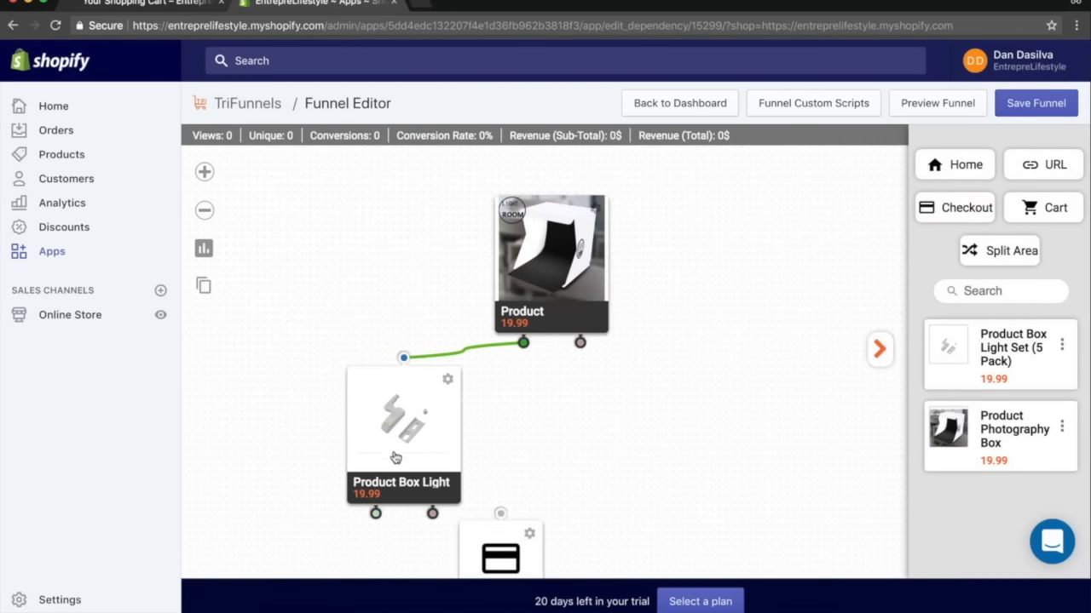
pyautogui.moveTo(393, 455); pyautogui.dragTo(363, 403)
pyautogui.moveTo(355, 464); pyautogui.dragTo(261, 544)
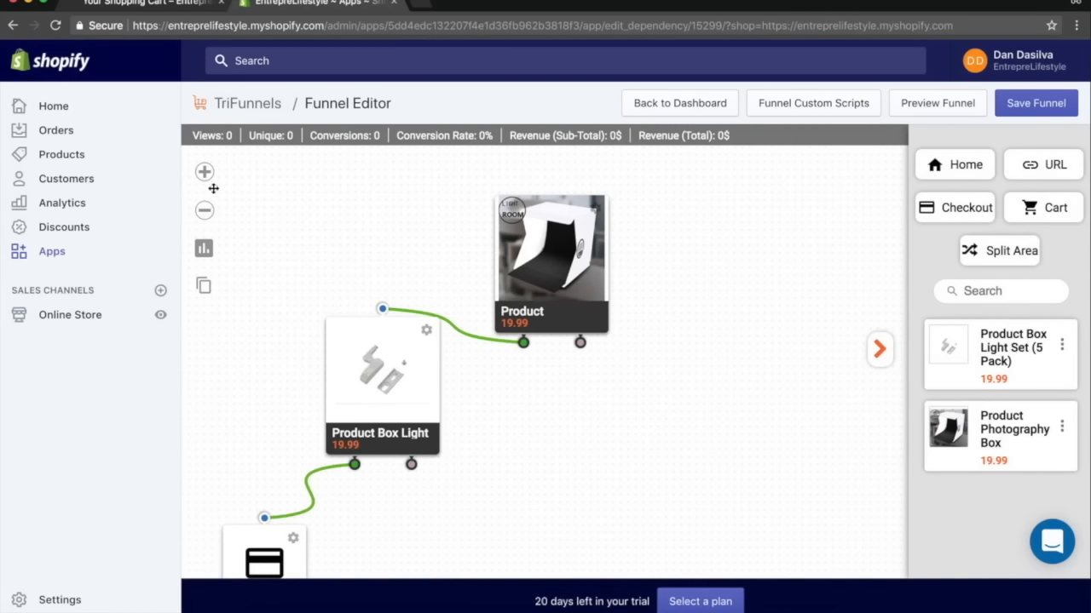
pyautogui.click(205, 212)
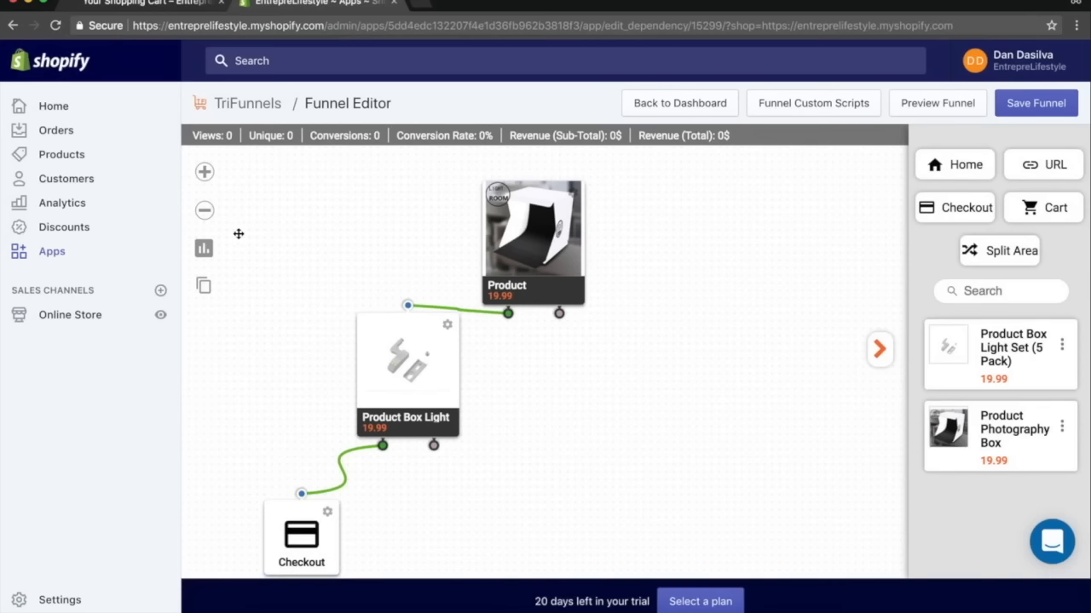
pyautogui.click(205, 218)
# Add a Home node connected from the Product node's decline output, then save the funnel.
pyautogui.moveTo(955, 164); pyautogui.dragTo(582, 414)
pyautogui.moveTo(570, 317); pyautogui.dragTo(582, 375)
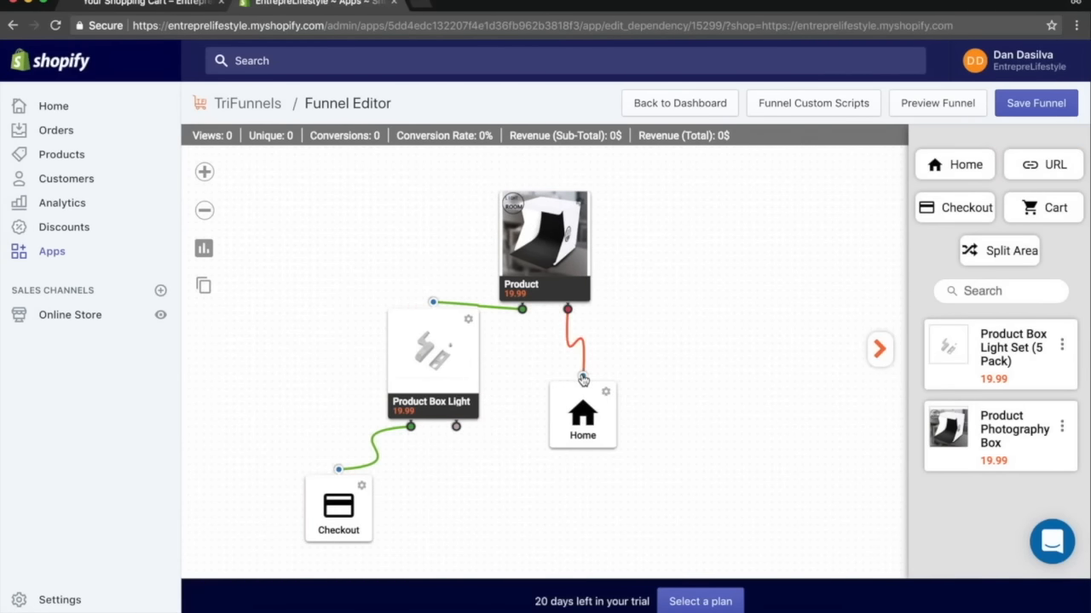
pyautogui.moveTo(586, 423); pyautogui.dragTo(614, 414)
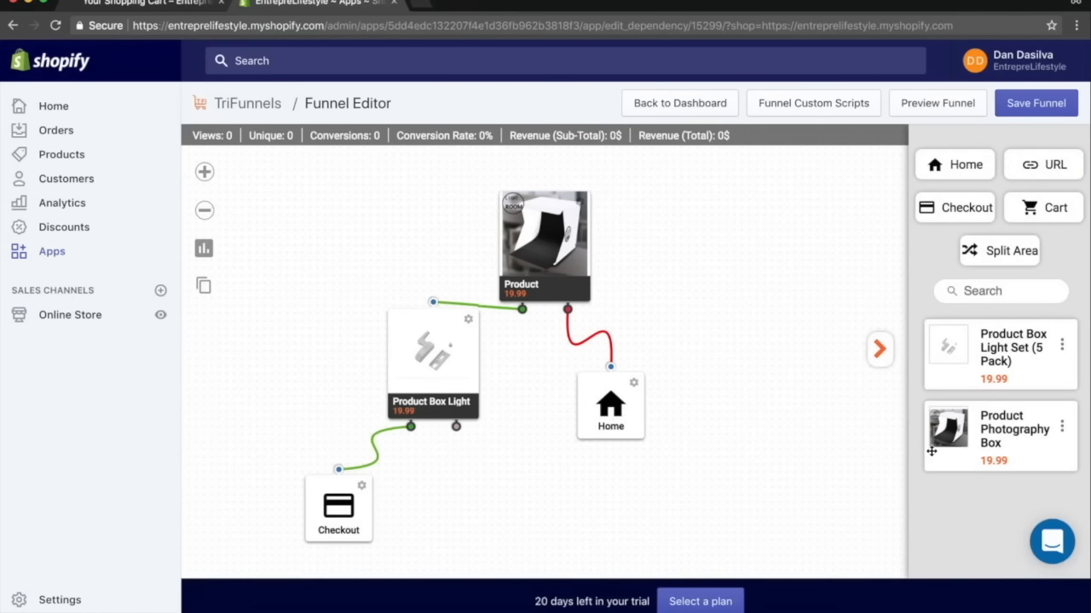
pyautogui.click(579, 204)
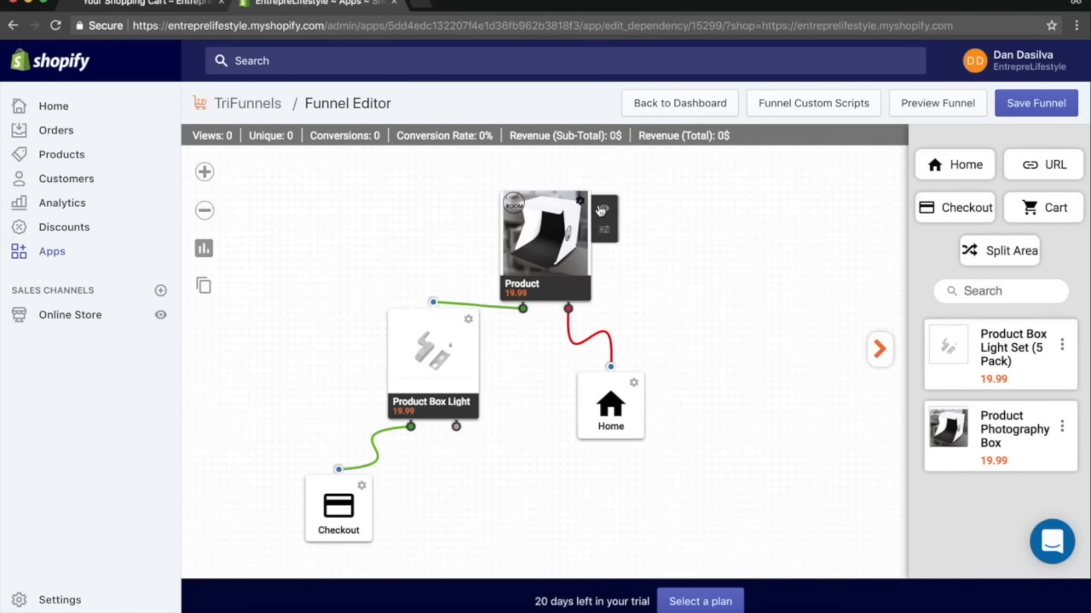
pyautogui.click(1032, 104)
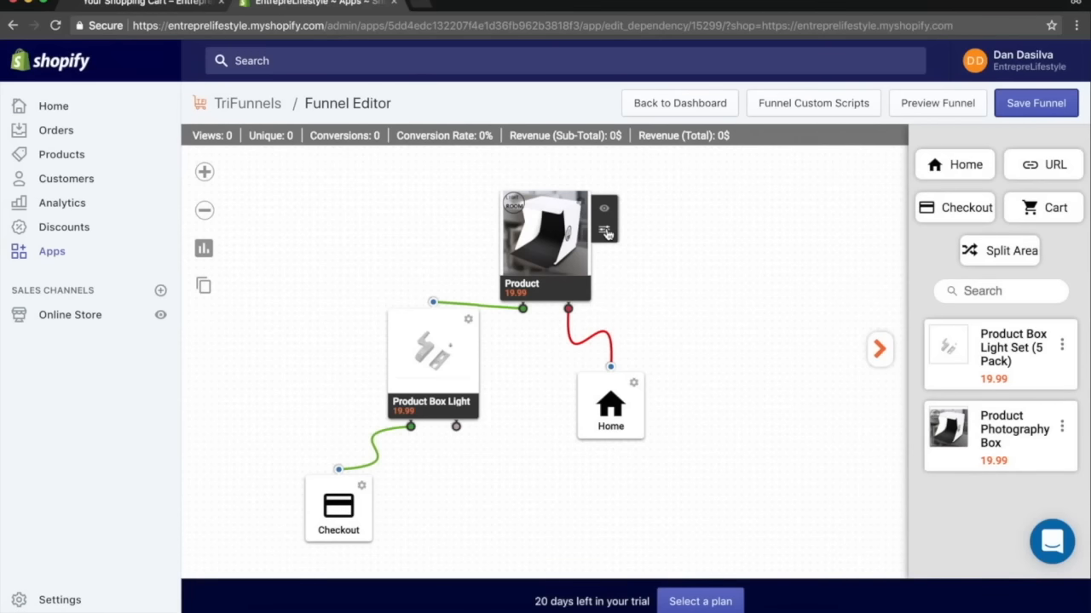
# Open the Product node's page in the Styles Editor and move the Today's price block beside the product image.
pyautogui.click(604, 232)
pyautogui.scroll(-10, 816, 375)
pyautogui.scroll(6, 816, 375)
pyautogui.scroll(-5, 816, 375)
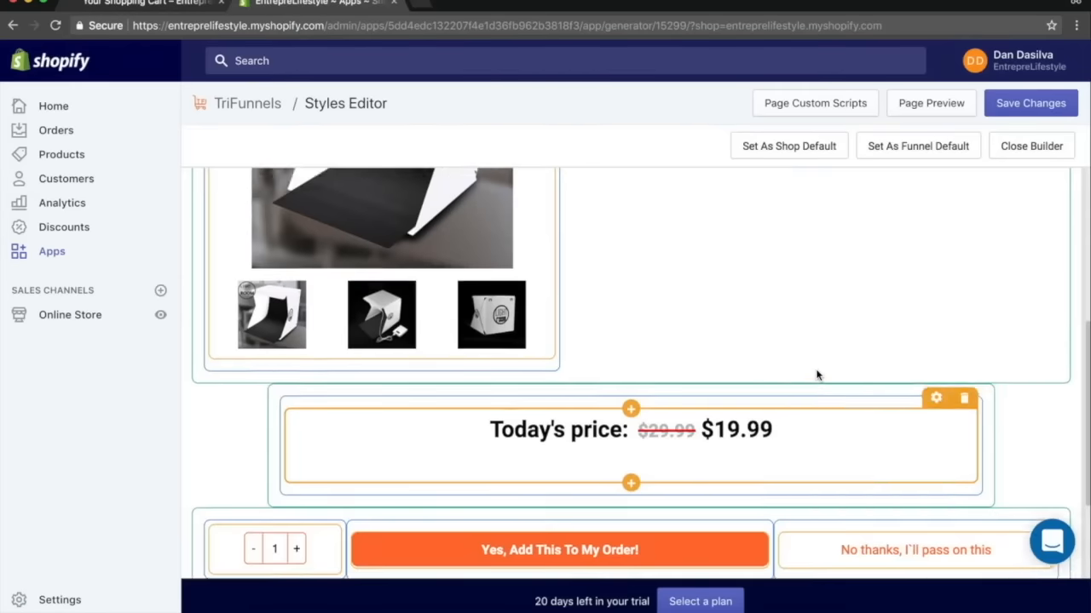
pyautogui.scroll(3, 816, 375)
pyautogui.scroll(-2, 816, 375)
pyautogui.moveTo(596, 532); pyautogui.dragTo(728, 254)
pyautogui.scroll(1, 765, 316)
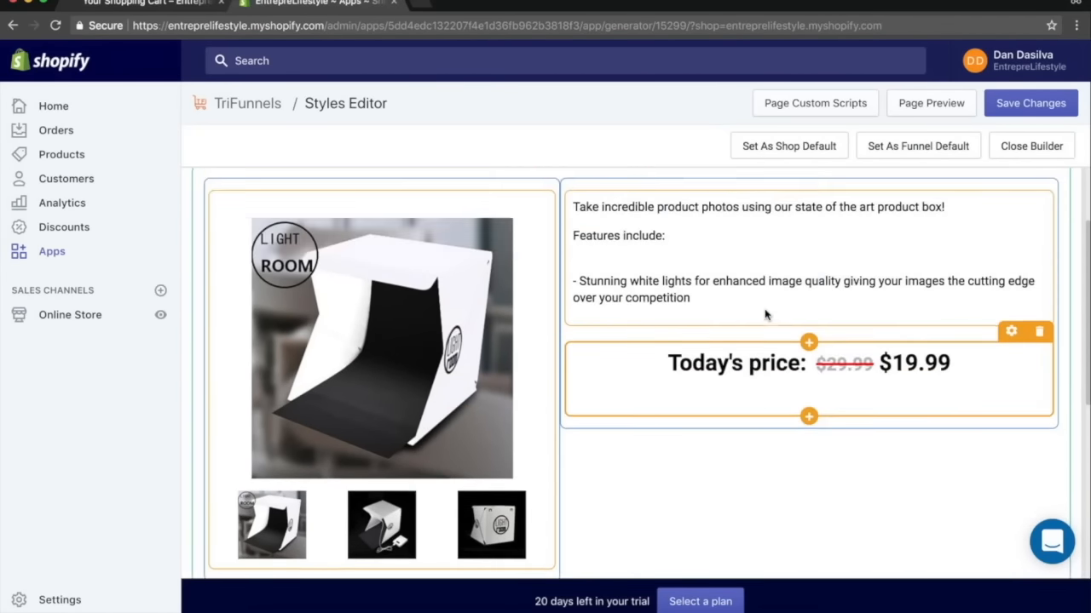
# Rearrange the right column so Today's price sits above the description and the Yes, Add This To My Order! button below it.
pyautogui.moveTo(759, 362); pyautogui.dragTo(713, 214)
pyautogui.scroll(-8, 705, 337)
pyautogui.moveTo(705, 337); pyautogui.dragTo(778, 350)
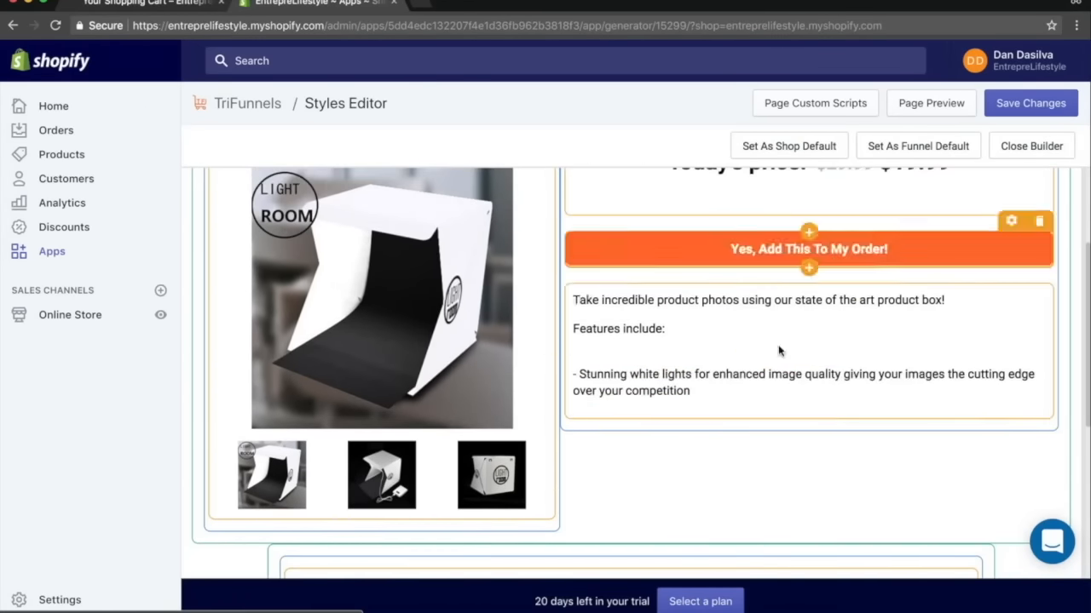
pyautogui.moveTo(735, 248); pyautogui.dragTo(737, 394)
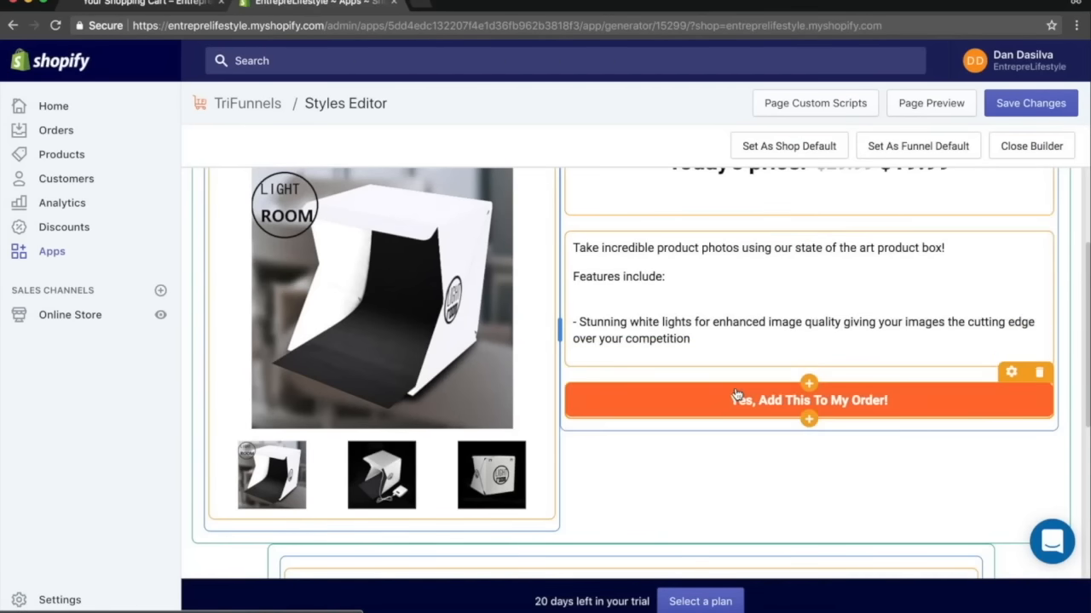
# Move the quantity selector and the No thanks link into the right column under the order button.
pyautogui.scroll(-5, 735, 397)
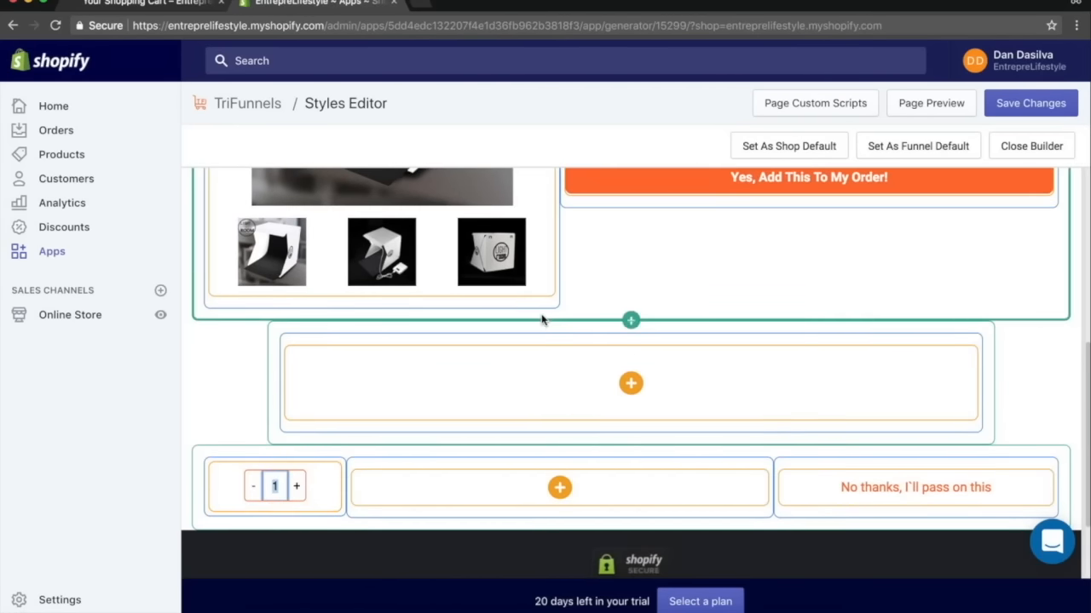
pyautogui.moveTo(312, 485); pyautogui.dragTo(662, 211)
pyautogui.moveTo(869, 487); pyautogui.dragTo(801, 281)
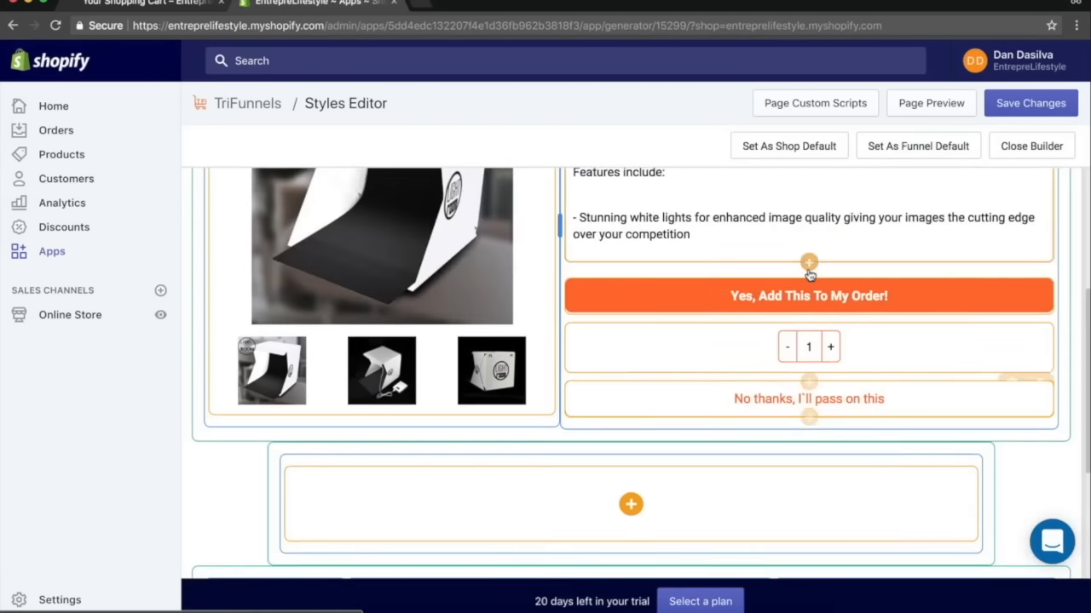
pyautogui.scroll(2, 810, 281)
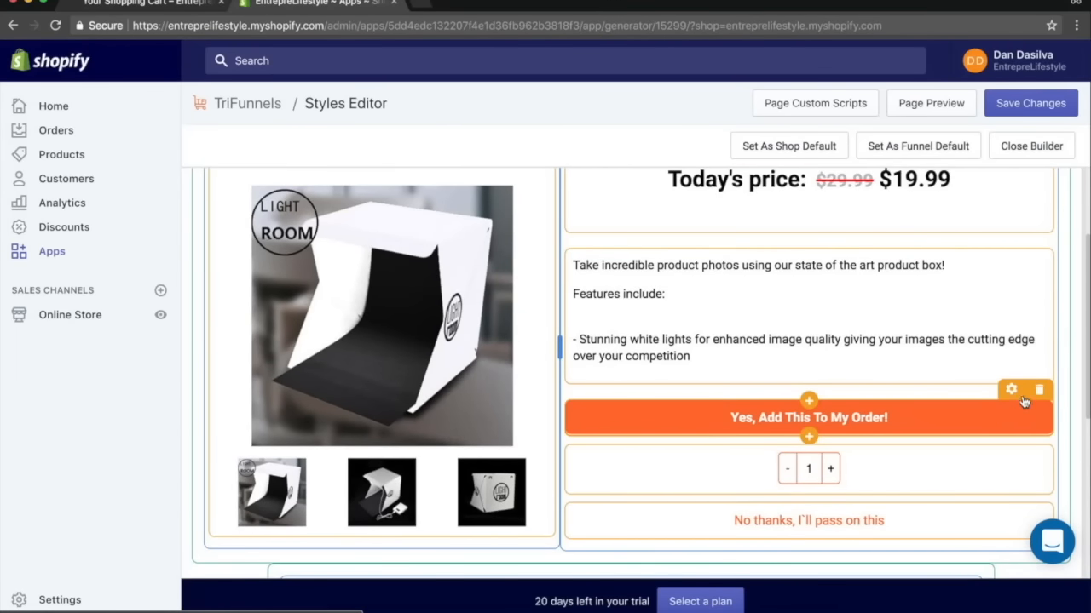
pyautogui.click(1011, 390)
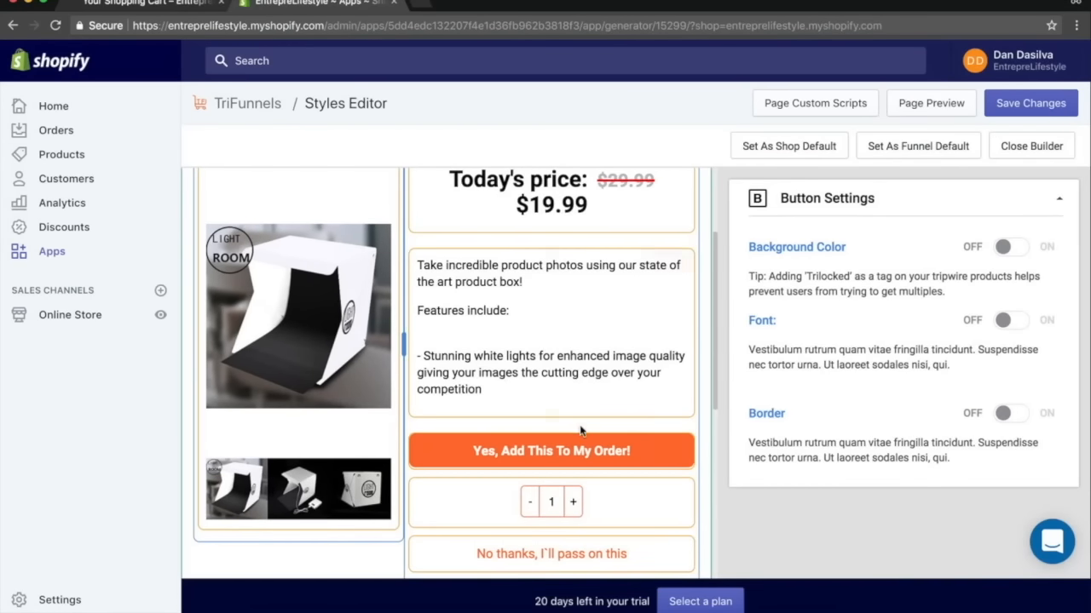
pyautogui.click(566, 453)
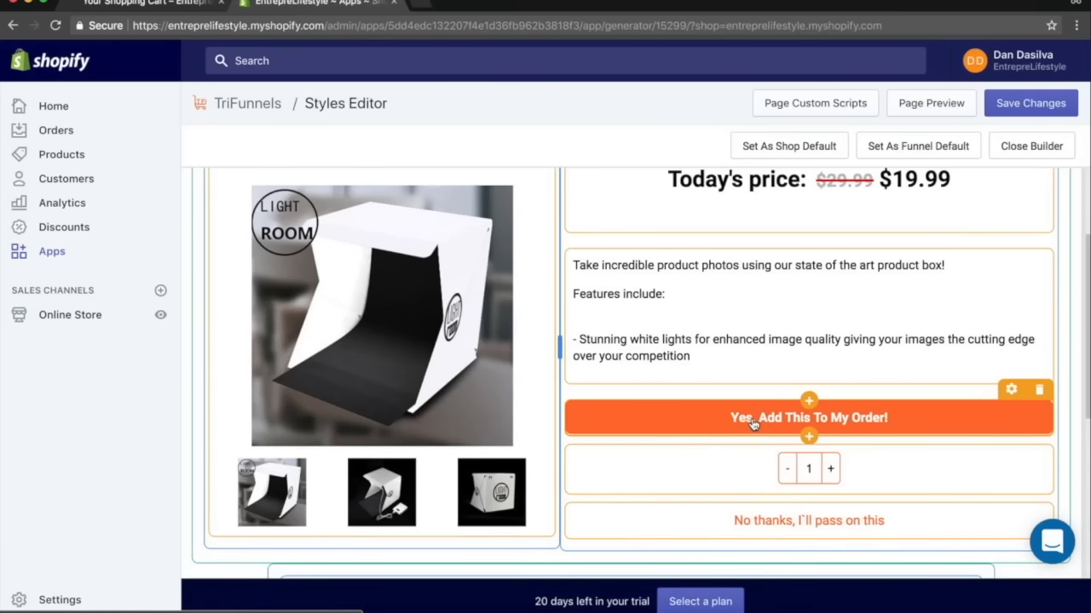
# Enable the button's font settings, change its text to Add To Cart, and save the page changes.
pyautogui.scroll(1, 1011, 392)
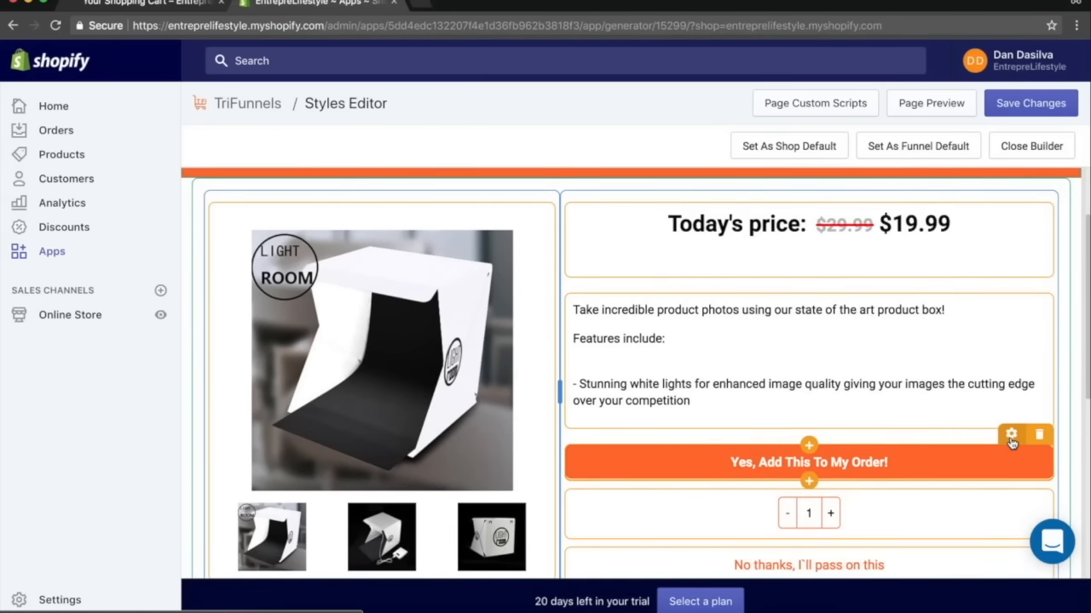
pyautogui.click(1011, 435)
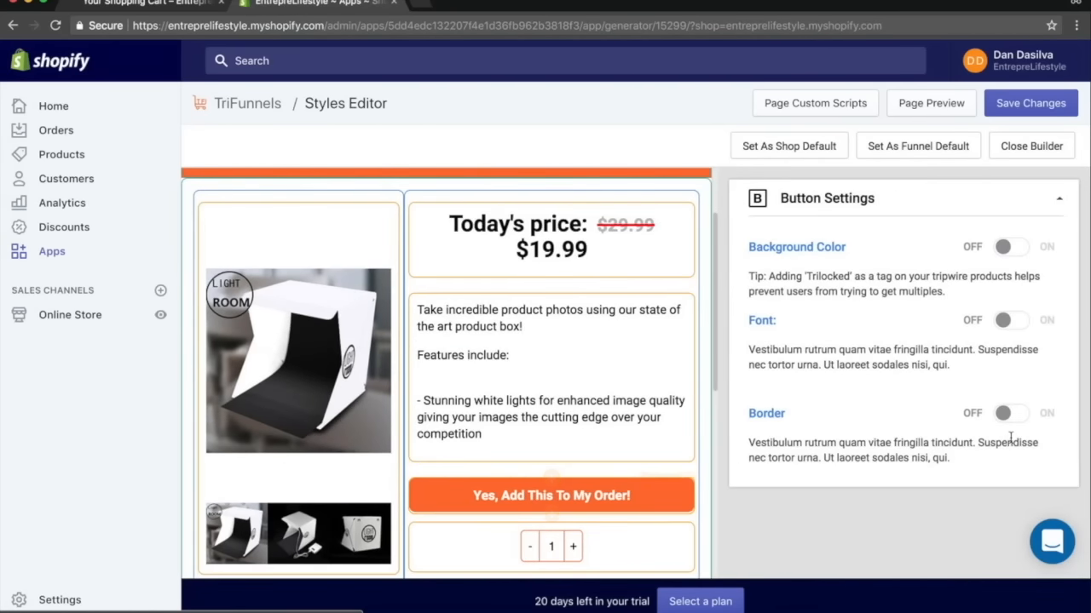
pyautogui.click(1006, 321)
pyautogui.click(954, 395)
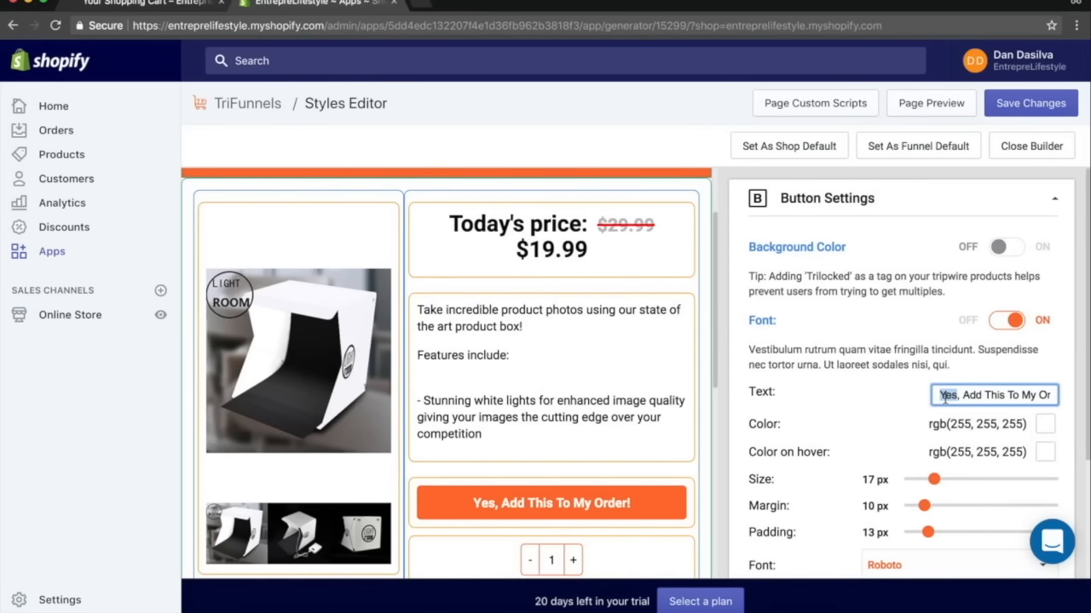
pyautogui.tripleClick(944, 395)
pyautogui.write('YAdd To AC')
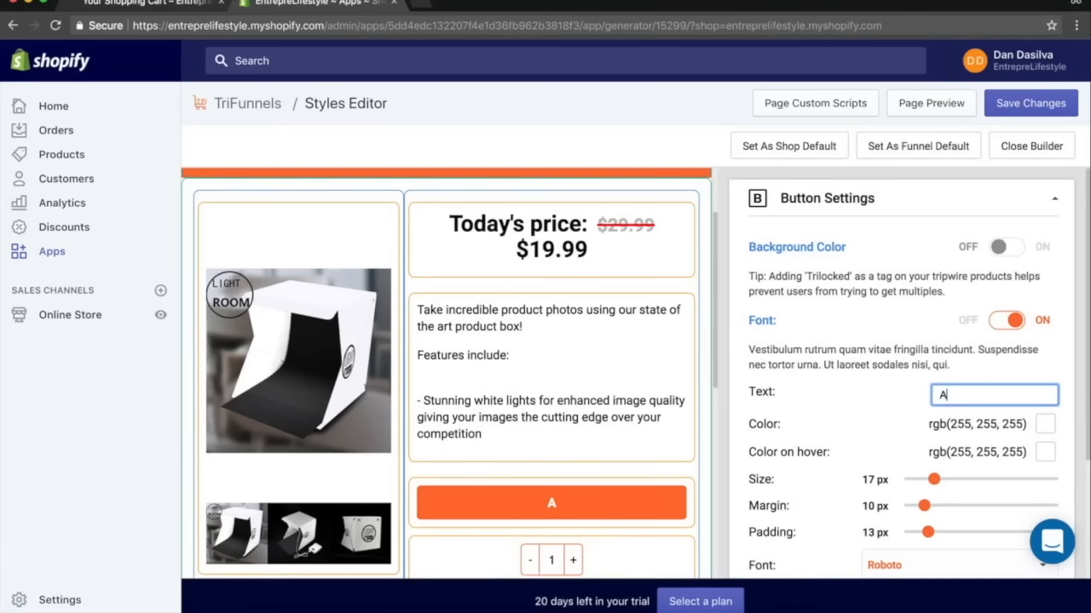
pyautogui.press('BackSpace')
pyautogui.press('BackSpace')
pyautogui.write('Cart')
pyautogui.click(579, 295)
pyautogui.click(1030, 103)
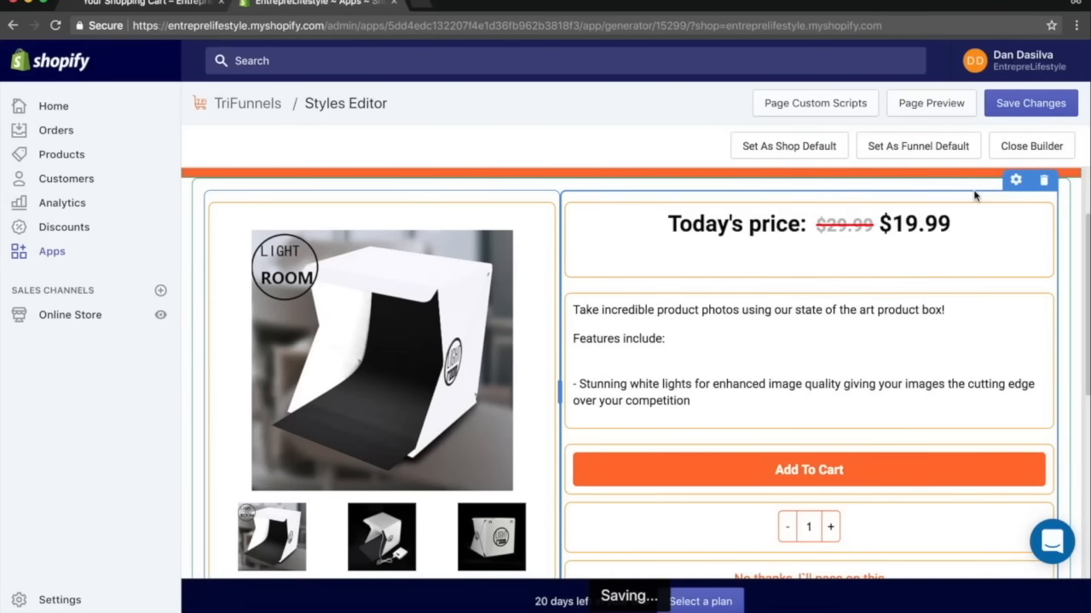
# Close the builder, copy the funnel's first product link, and open it in a new incognito window.
pyautogui.click(1047, 143)
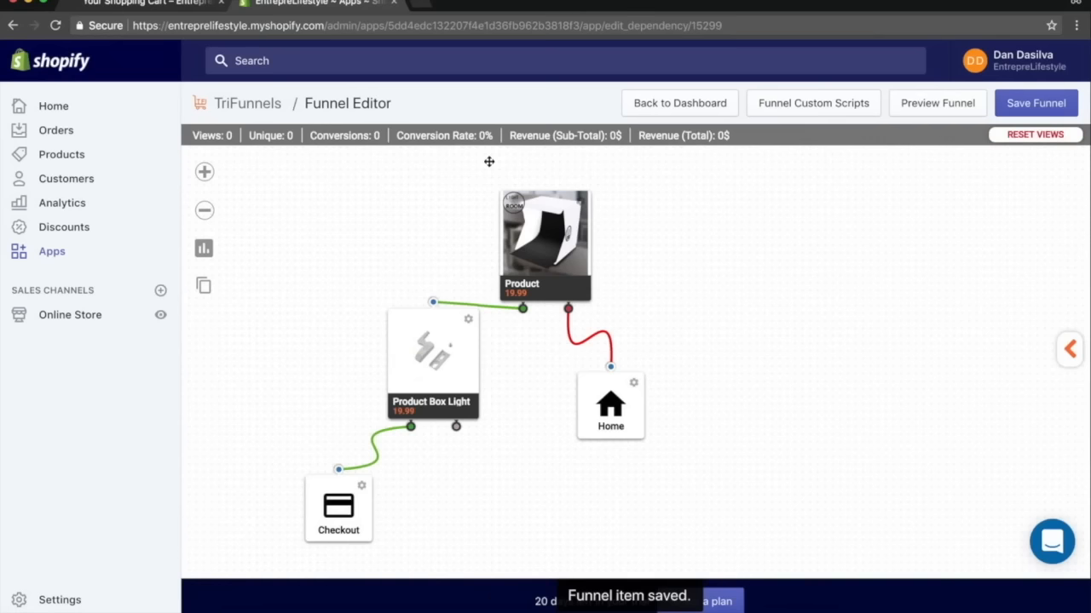
pyautogui.click(204, 288)
pyautogui.tripleClick(562, 353)
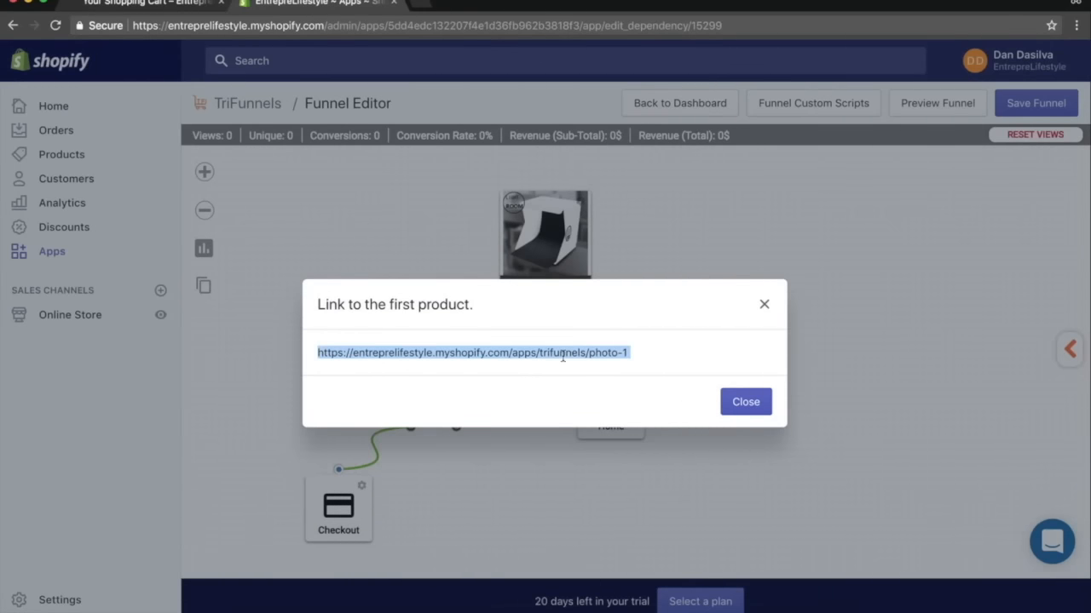
pyautogui.hotkey('ctrl', 'c')
pyautogui.hotkey('ctrl', 'shift', 'n')
pyautogui.hotkey('ctrl', 'v')
pyautogui.press('Return')
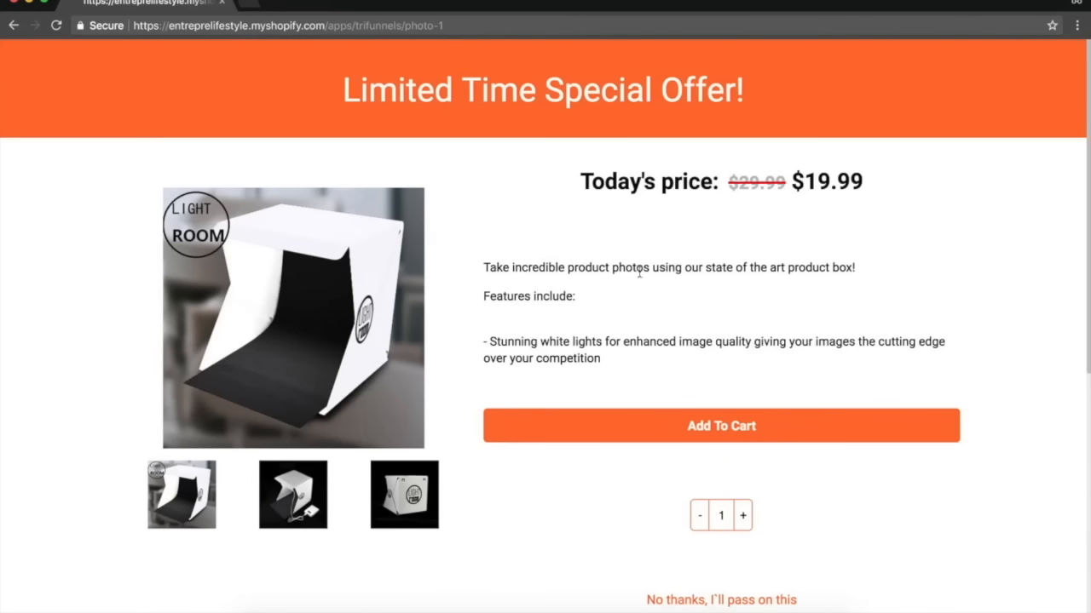
# Scroll through and examine the live product offer page and its headline.
pyautogui.scroll(-1, 701, 550)
pyautogui.scroll(1, 701, 551)
pyautogui.scroll(-1, 735, 548)
pyautogui.scroll(-3, 407, 243)
pyautogui.scroll(4, 555, 284)
pyautogui.moveTo(528, 223); pyautogui.dragTo(857, 327)
pyautogui.click(682, 247)
pyautogui.moveTo(331, 101); pyautogui.dragTo(783, 101)
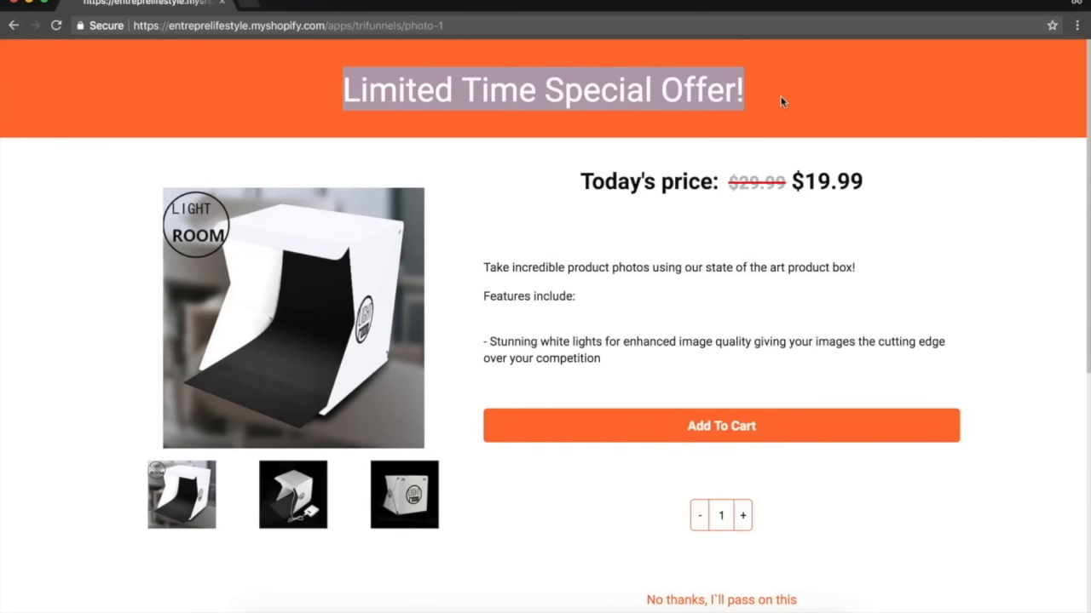
# Accept the product offer with Add To Cart and bring the resulting upsell page window to full view.
pyautogui.moveTo(354, 7); pyautogui.dragTo(310, 2)
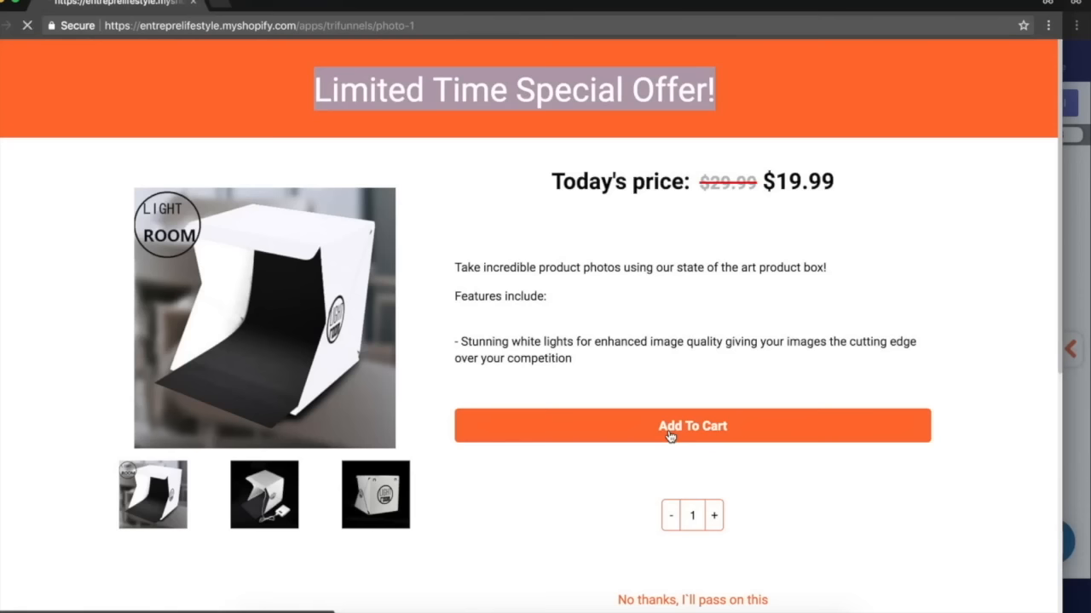
pyautogui.moveTo(311, 7); pyautogui.dragTo(672, 351)
pyautogui.press('super+w')
pyautogui.click(762, 307)
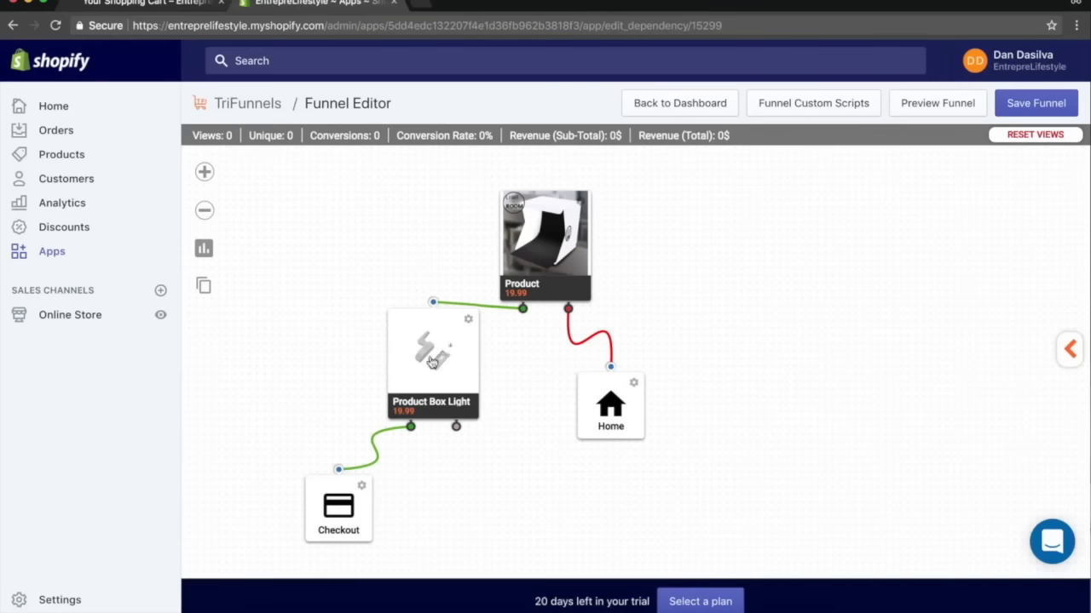
pyautogui.press('super+Tab')
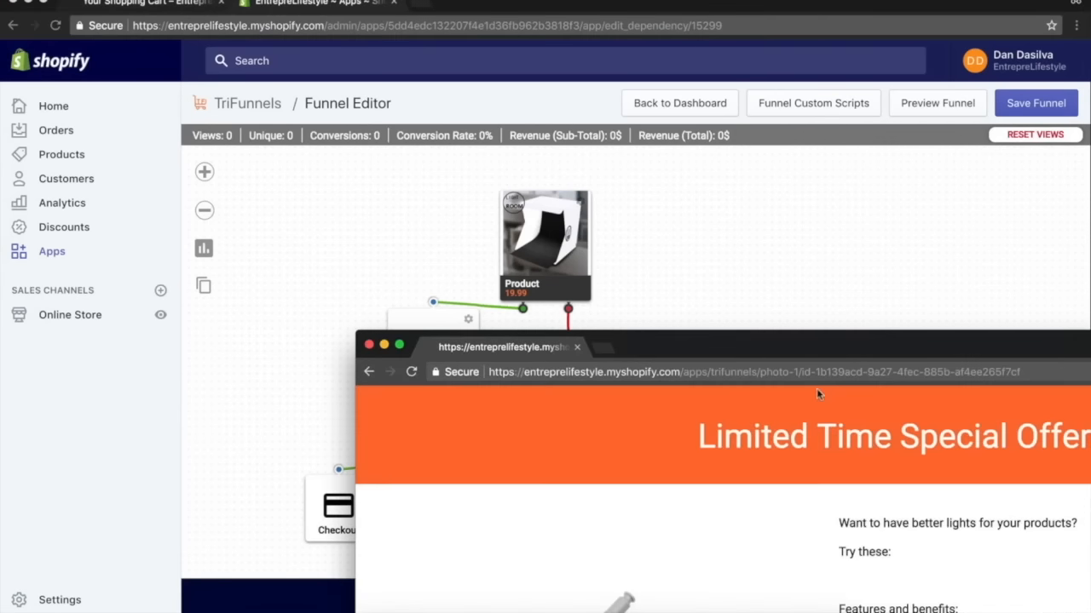
pyautogui.doubleClick(761, 343)
pyautogui.moveTo(657, 376); pyautogui.dragTo(482, 195)
pyautogui.scroll(-5, 552, 265)
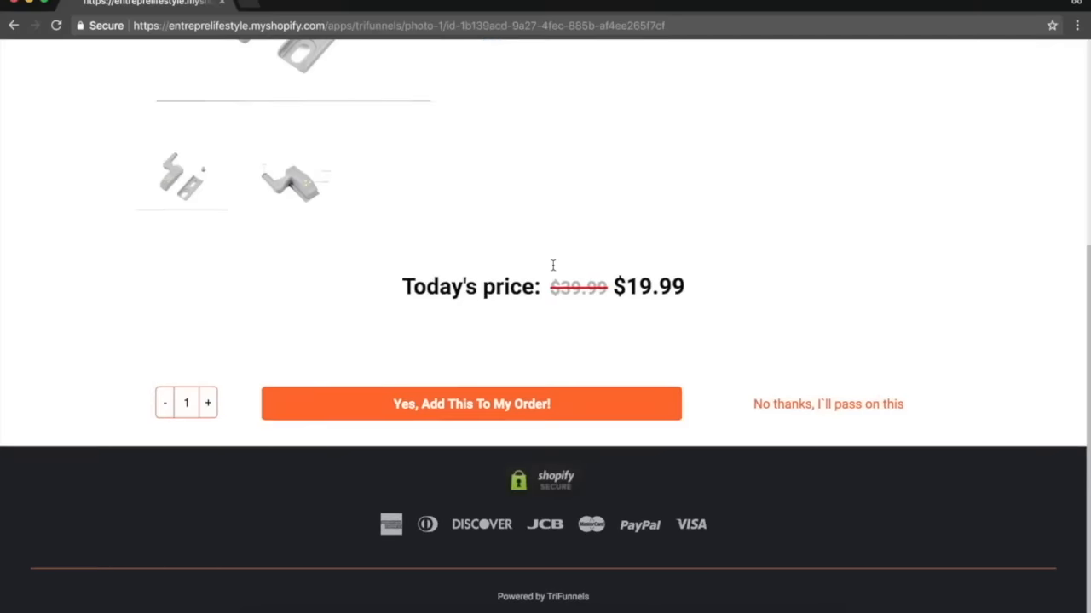
# Raise the upsell quantity to 3 and accept the upsell offer to proceed to checkout.
pyautogui.click(208, 403)
pyautogui.click(208, 404)
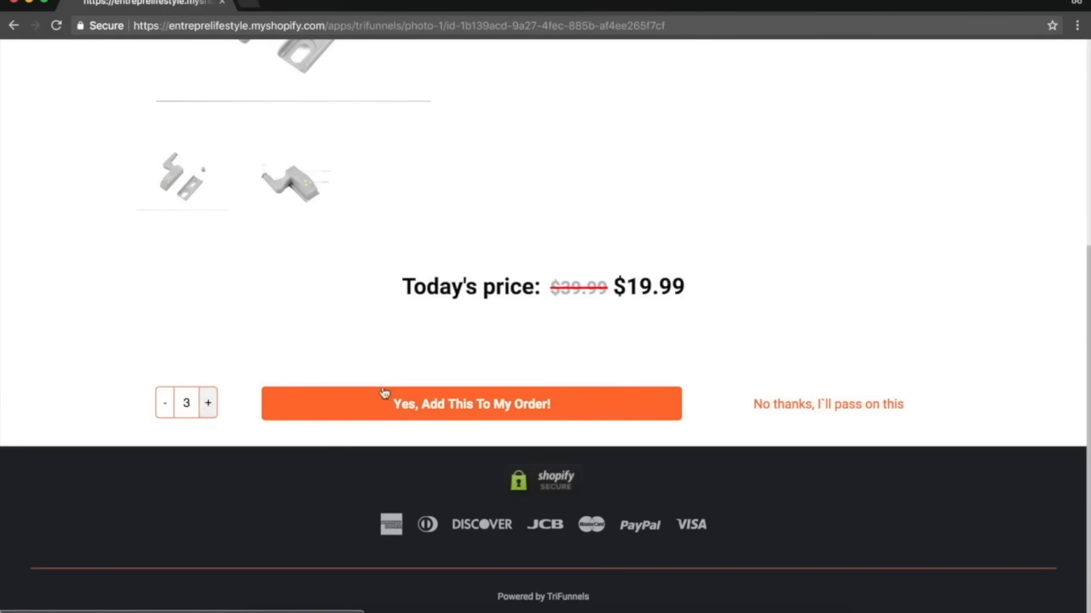
pyautogui.click(428, 404)
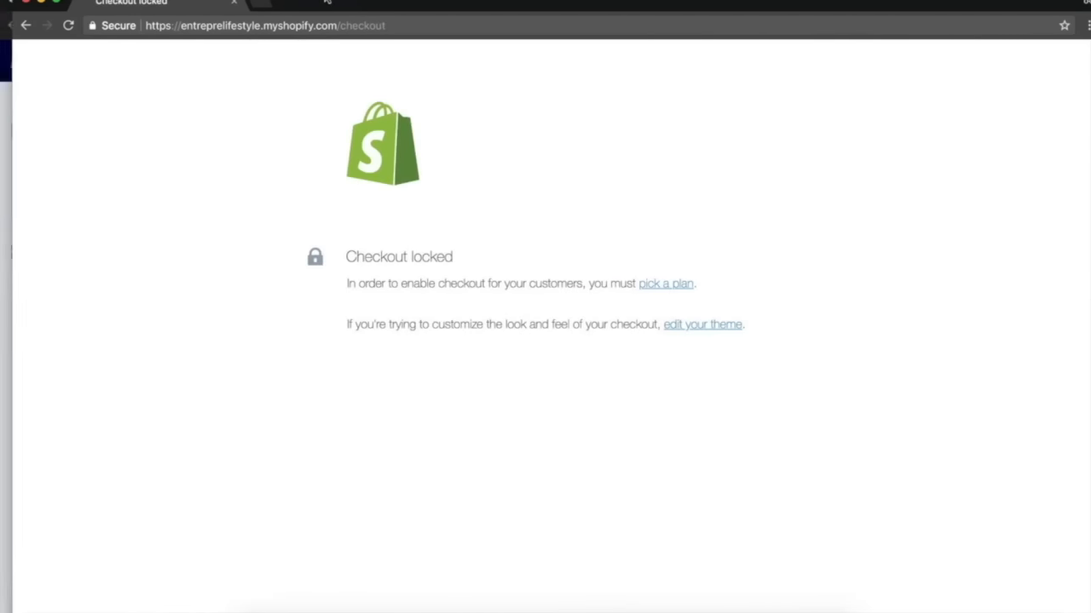